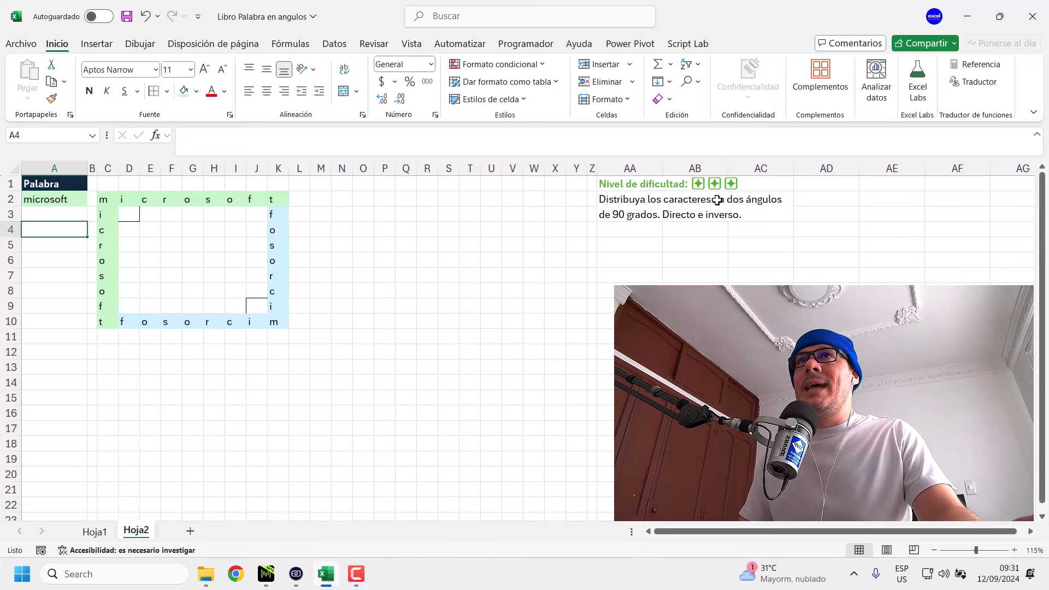
Review the task description and the expected layout, pointing out D3, J9, the word in A2 and A4.
click(647, 212)
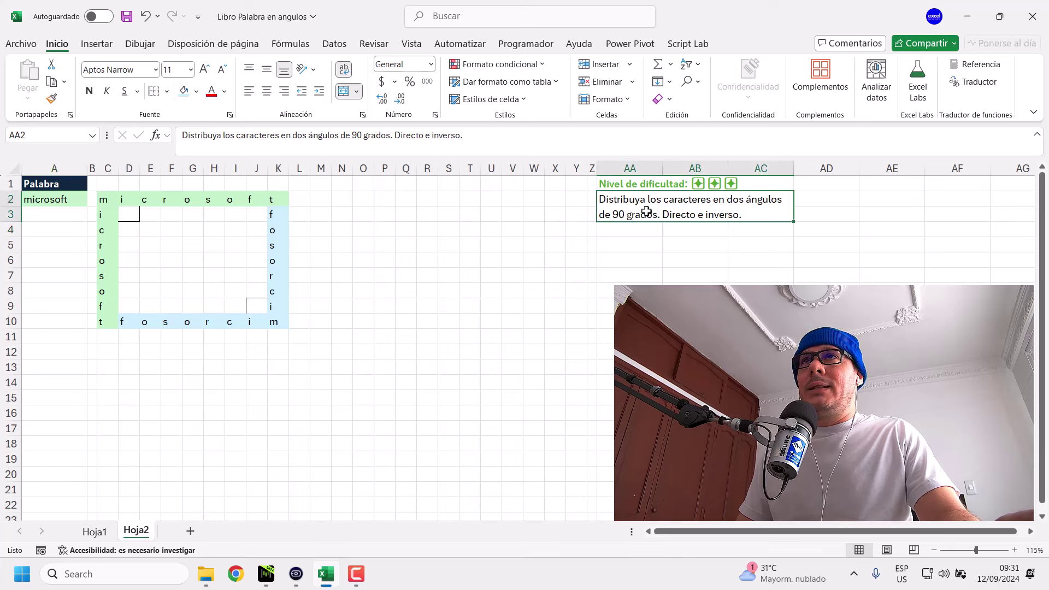
click(646, 244)
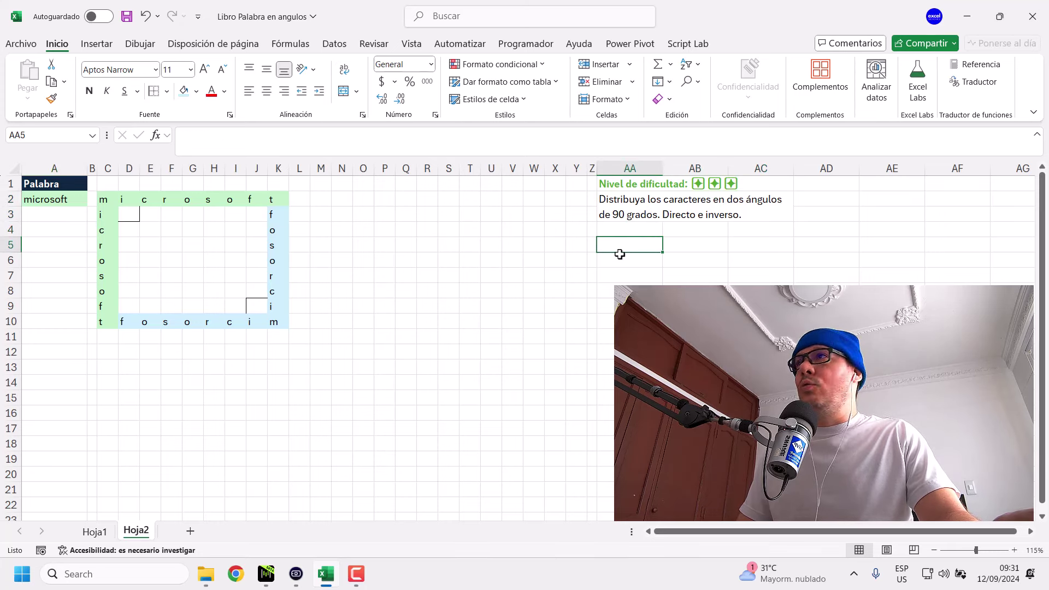
drag(102, 199, 278, 321)
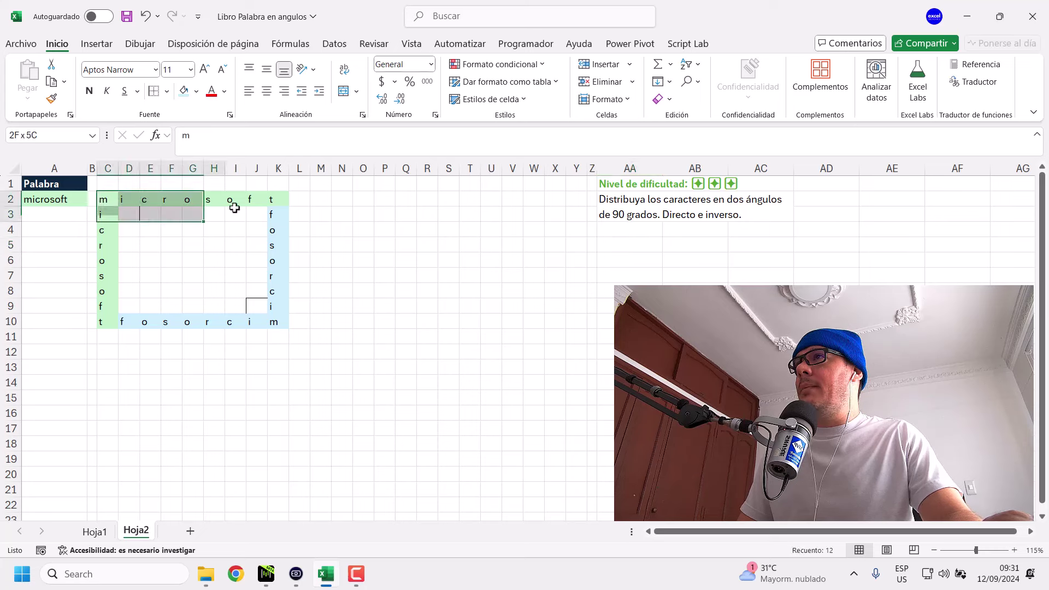
click(129, 214)
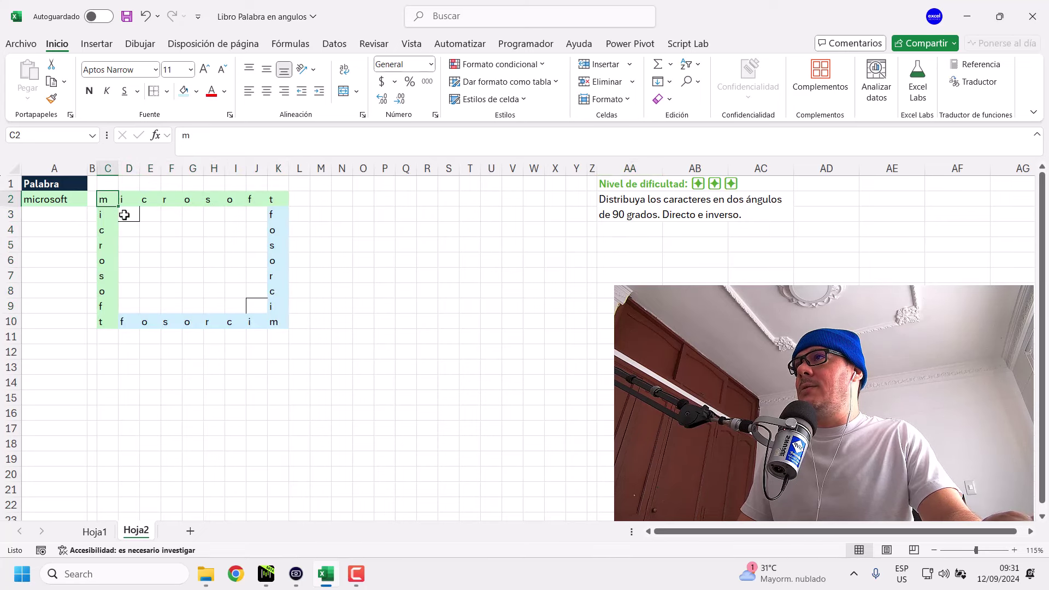
click(259, 306)
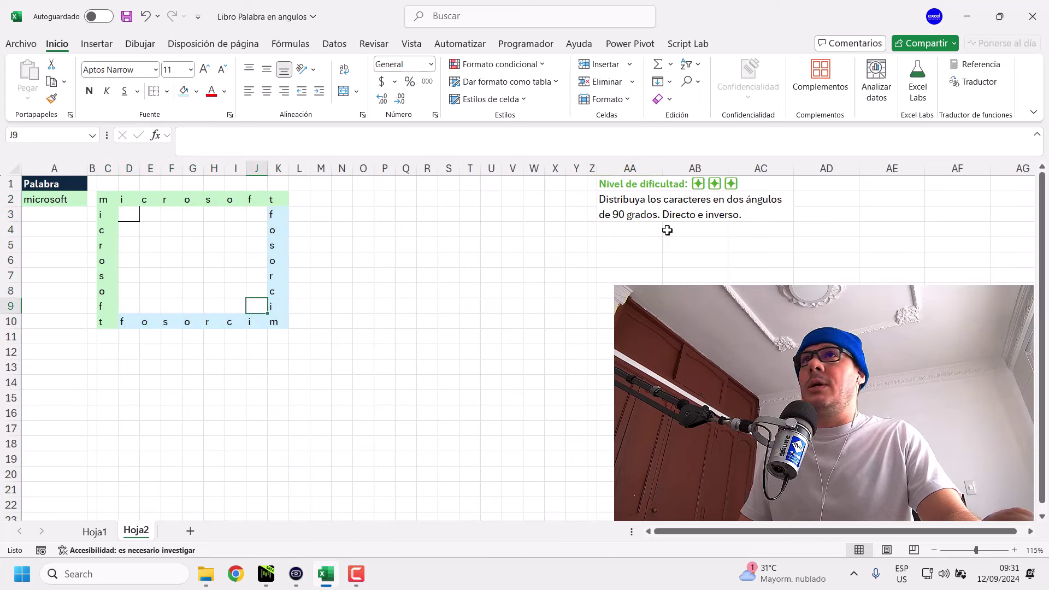
click(124, 216)
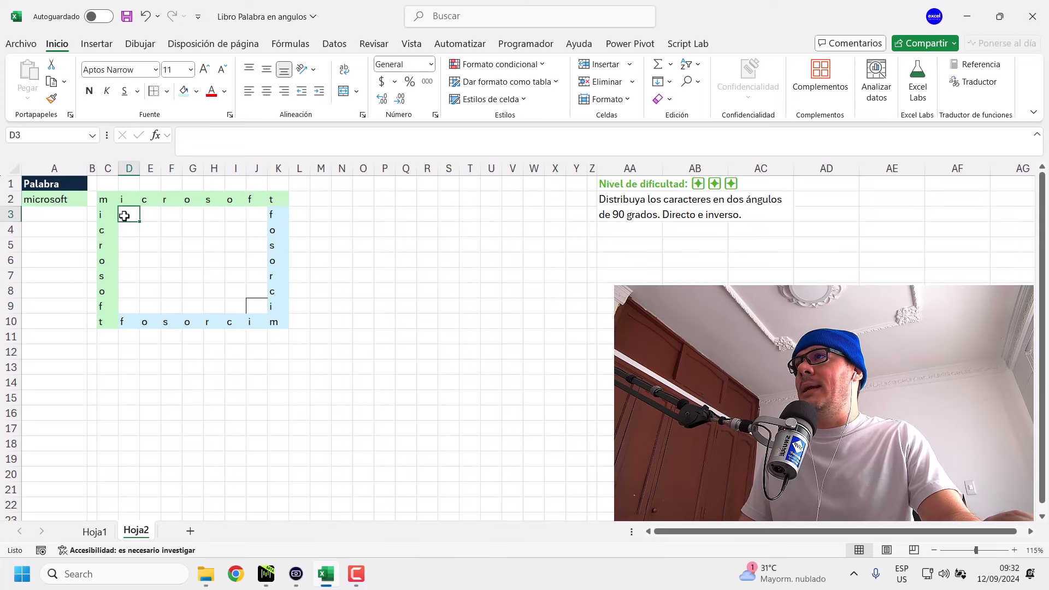
click(71, 224)
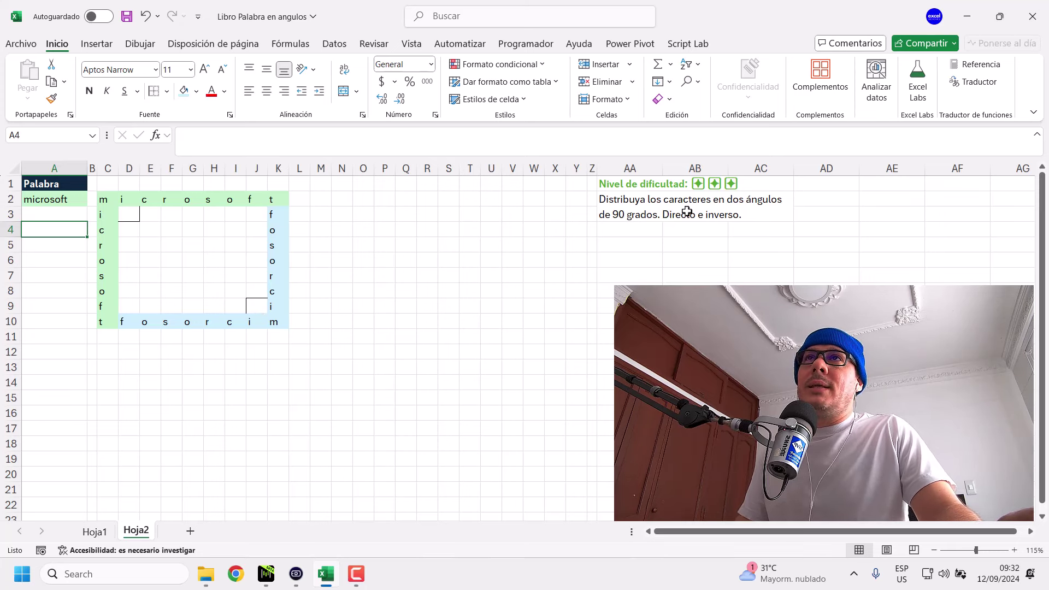
drag(42, 184, 66, 199)
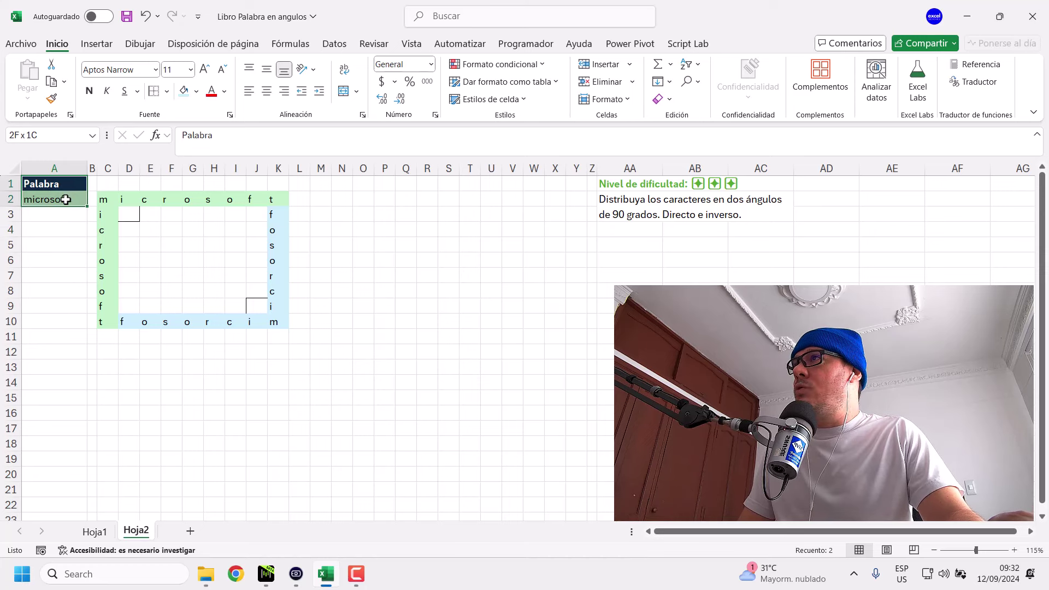
click(65, 199)
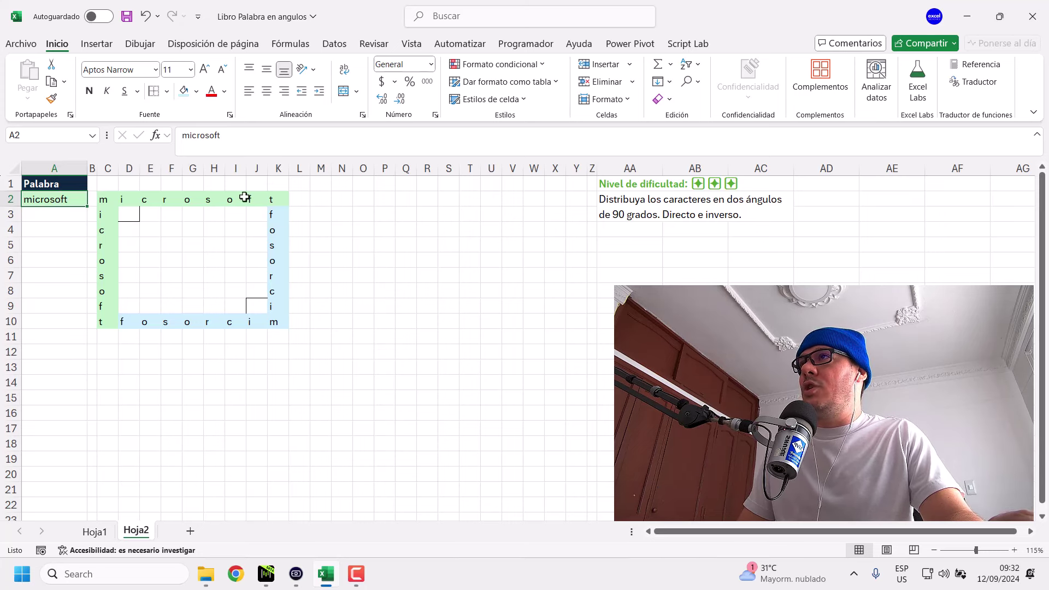
click(68, 225)
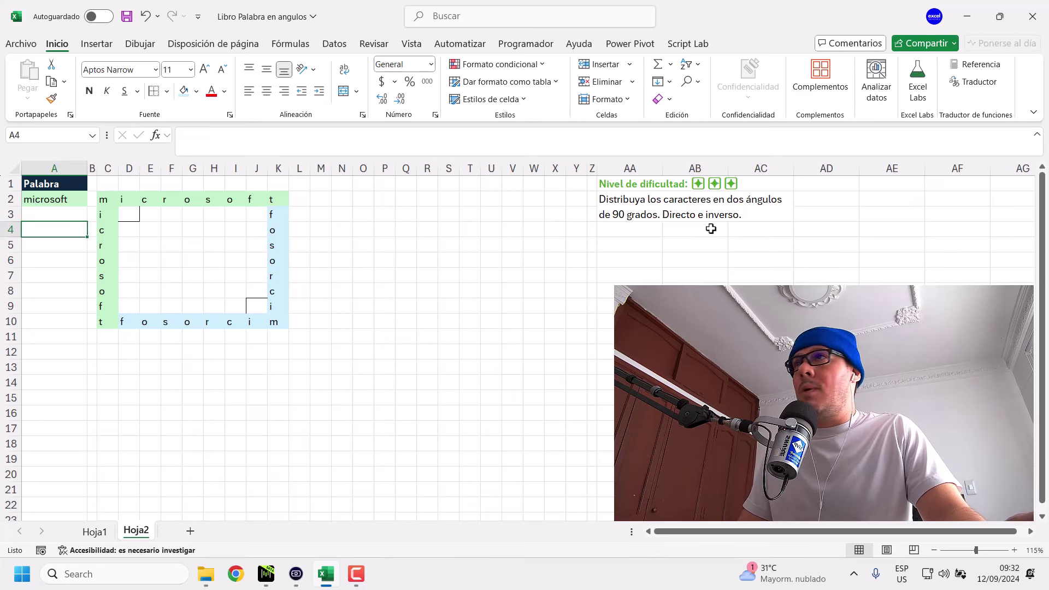
Highlight row 2 and column C to show the forward L of letters.
mouse_move(273, 200)
mouse_down()
mouse_move(102, 200)
mouse_move(102, 312)
mouse_move(106, 199)
mouse_up()
drag(280, 198, 108, 198)
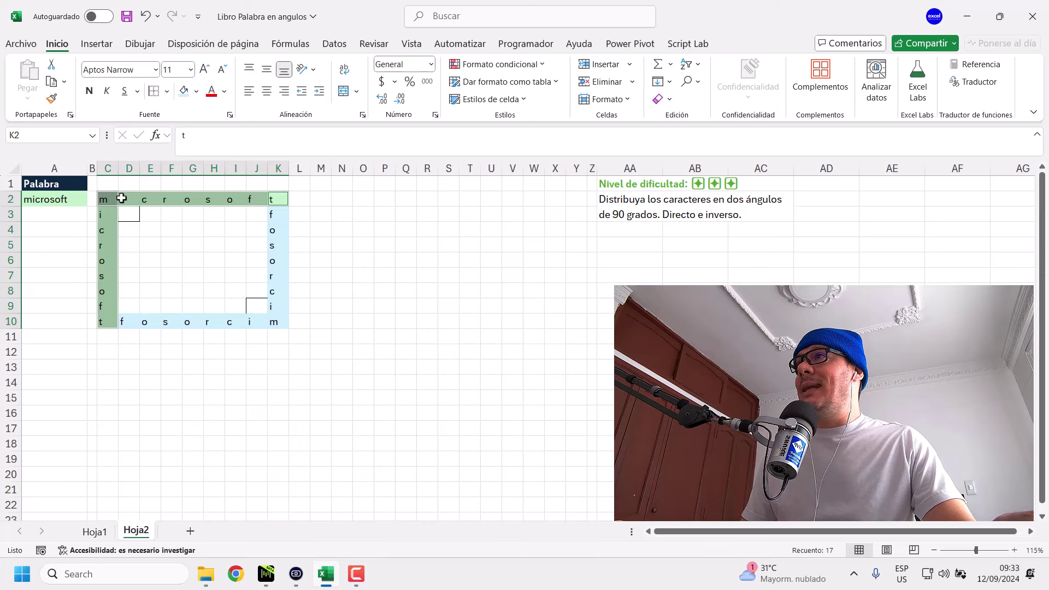
click(105, 199)
key(Right)
key(Right)
key(Right)
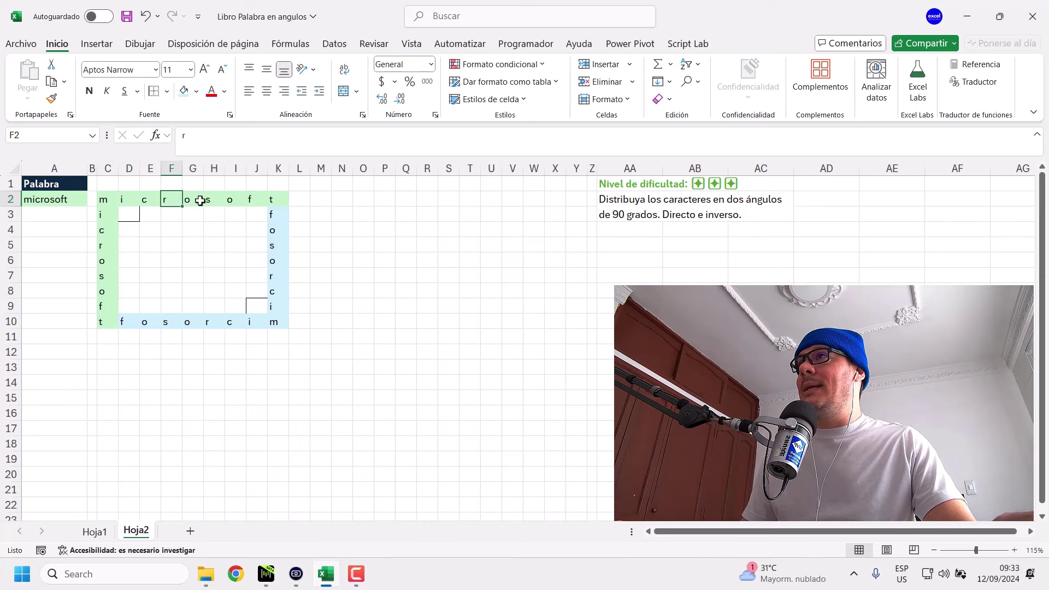
drag(273, 198, 103, 199)
drag(108, 326, 104, 202)
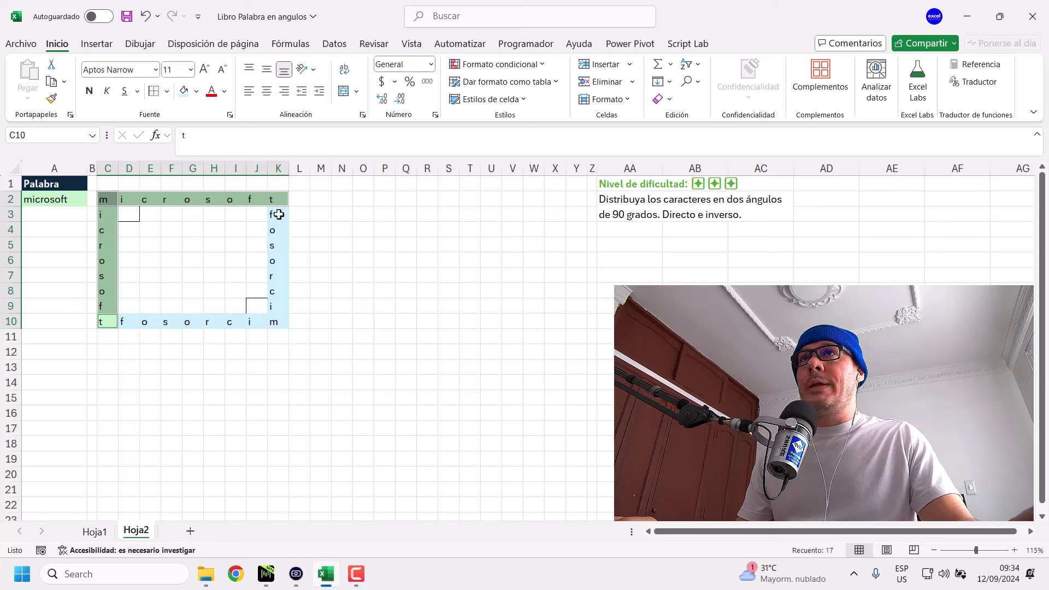
Highlight column K and row 10 to show the reversed L, then return to A4.
click(262, 302)
drag(272, 220, 273, 328)
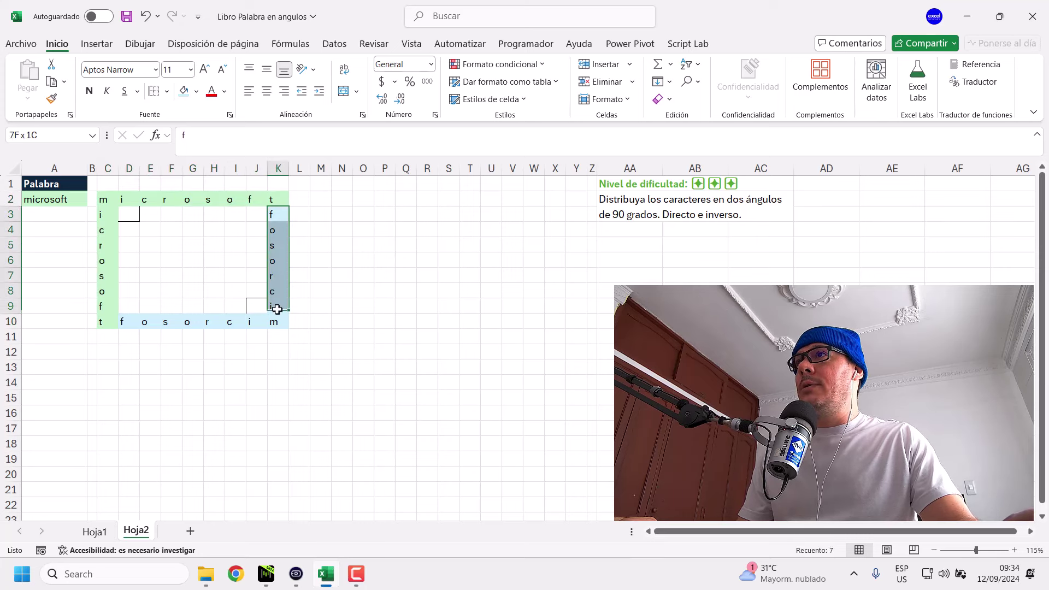
ctrl+drag(123, 323, 285, 321)
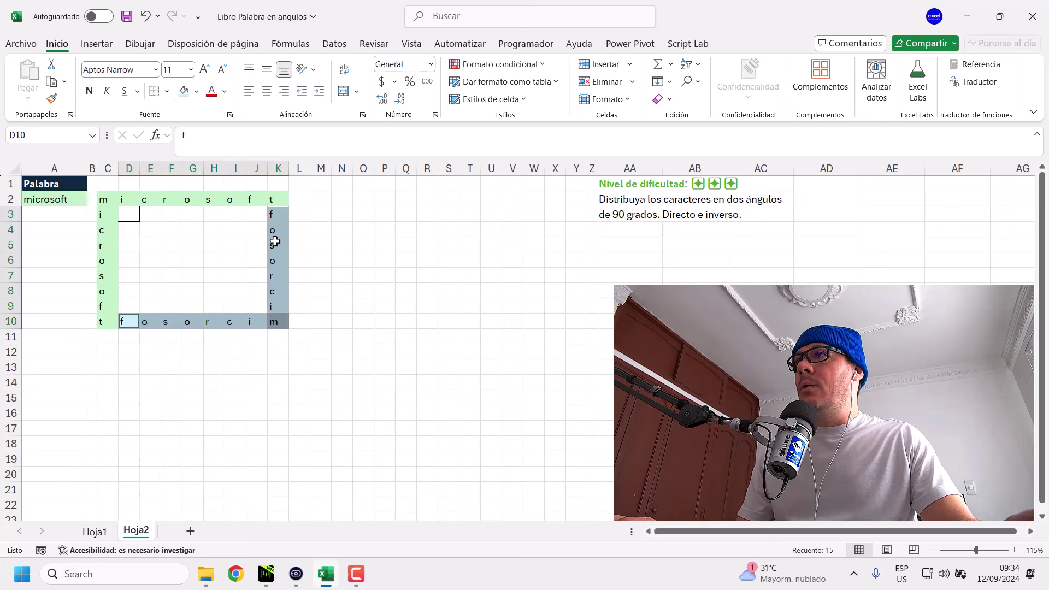
drag(273, 200, 274, 323)
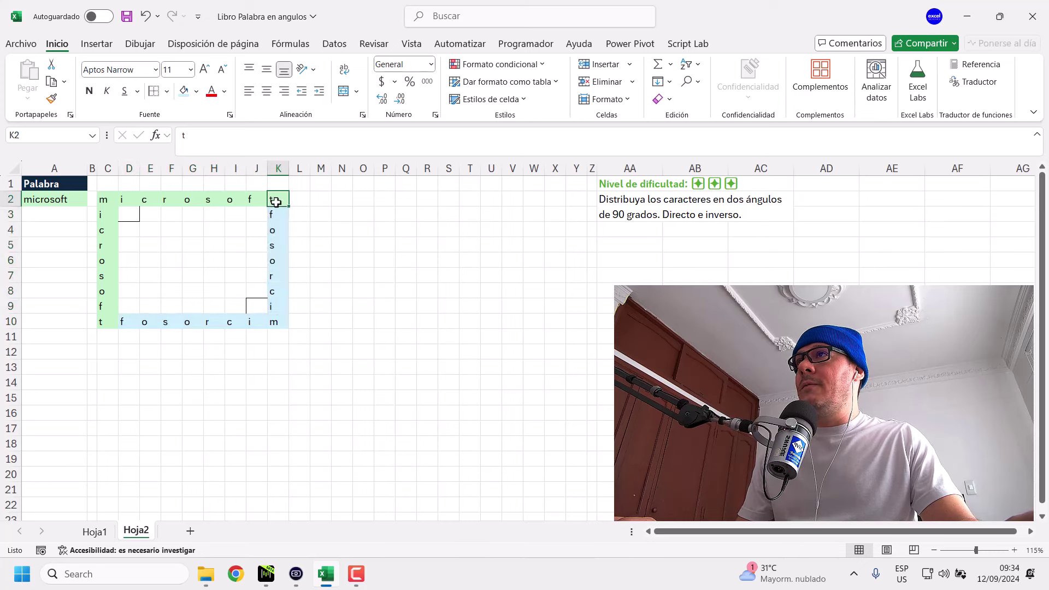
ctrl+drag(109, 321, 278, 319)
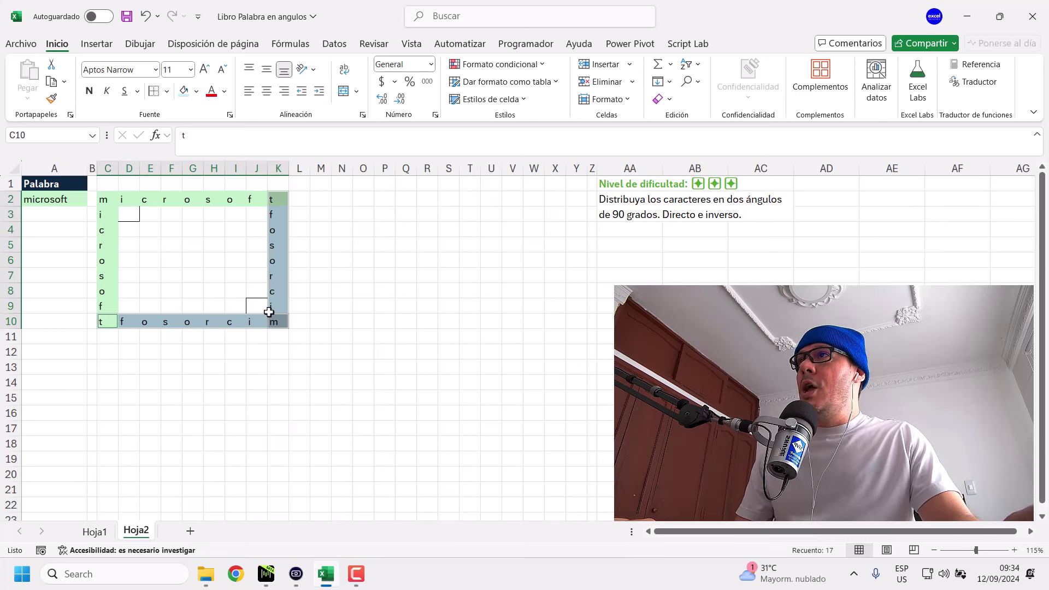
click(70, 230)
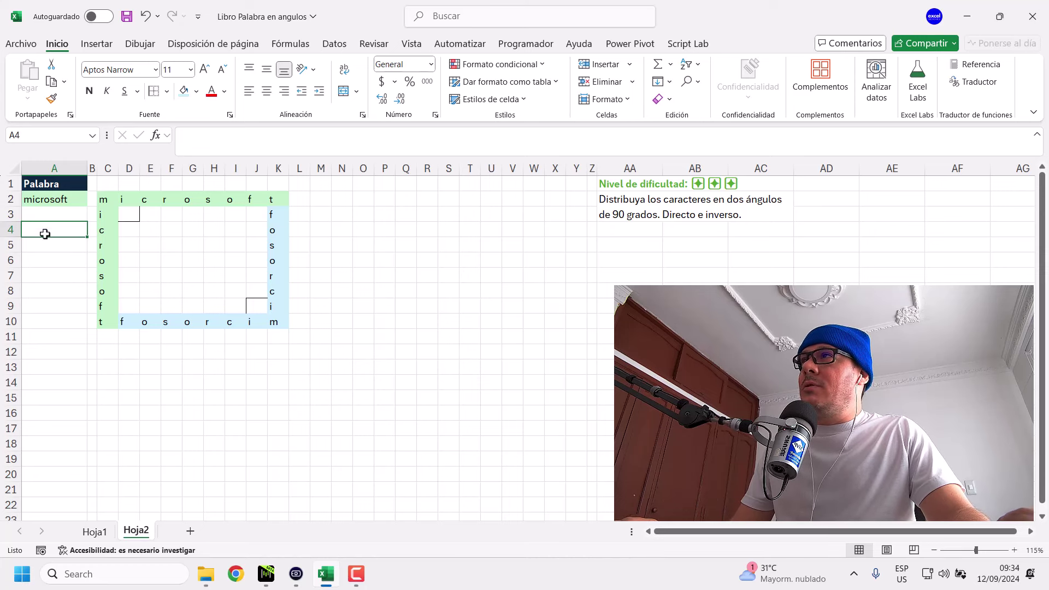
Highlight the letters of microsoft in A2 one by one without changing the word.
click(34, 202)
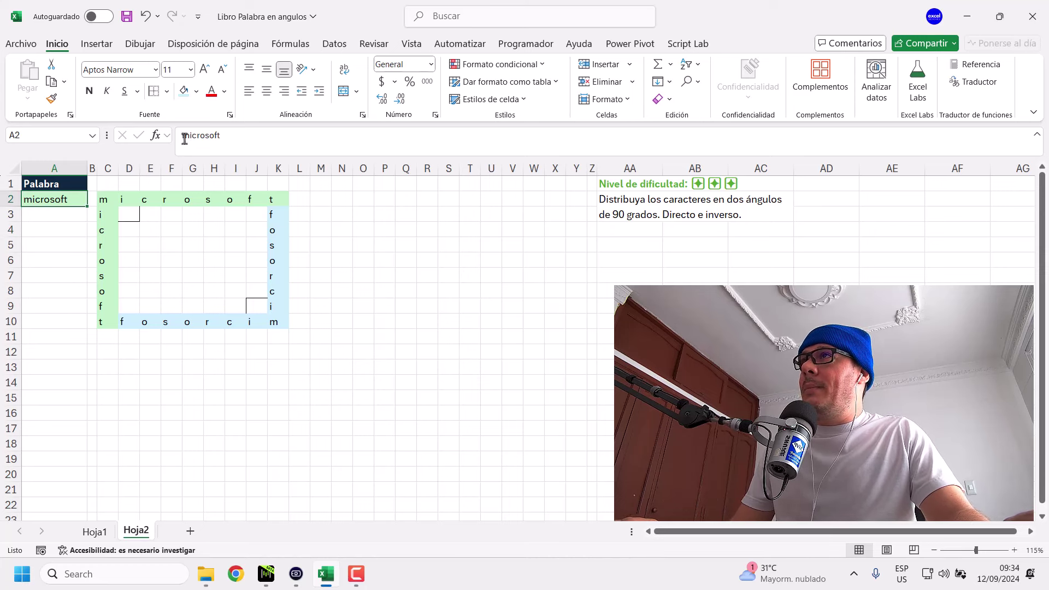
drag(182, 137, 186, 149)
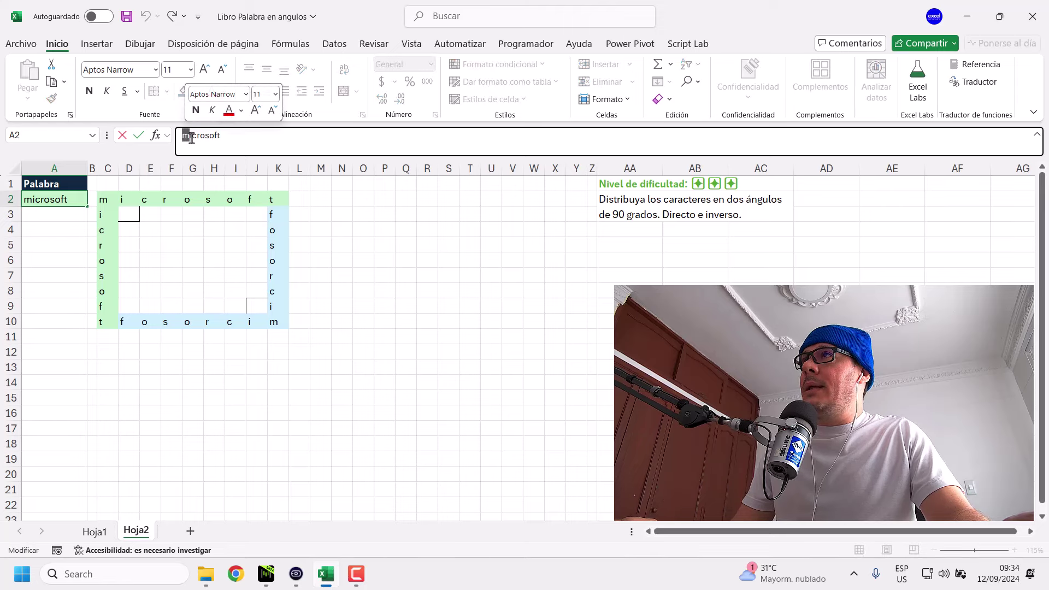
click(191, 137)
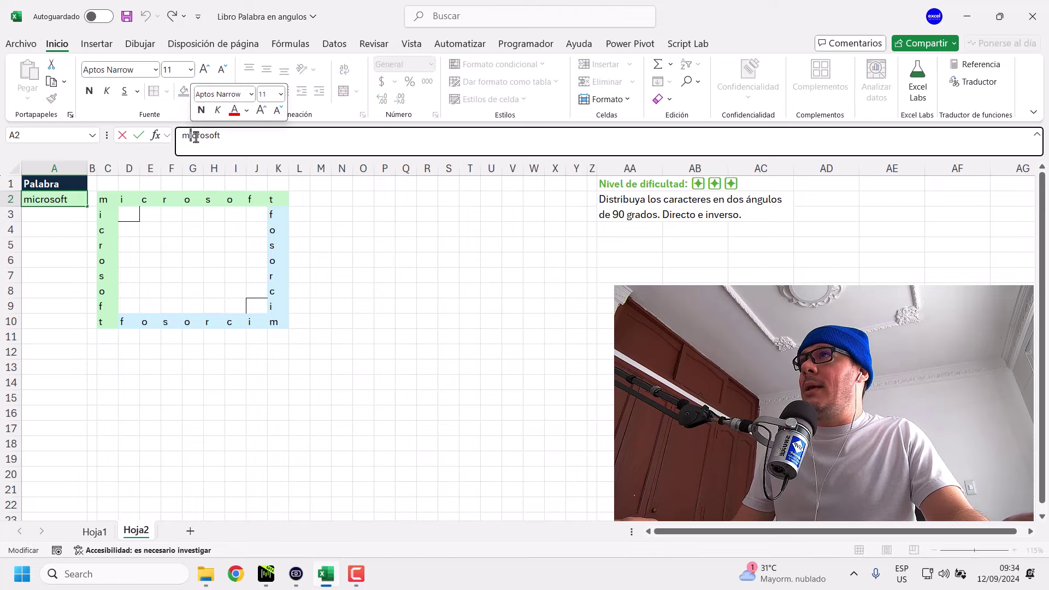
drag(190, 149, 195, 148)
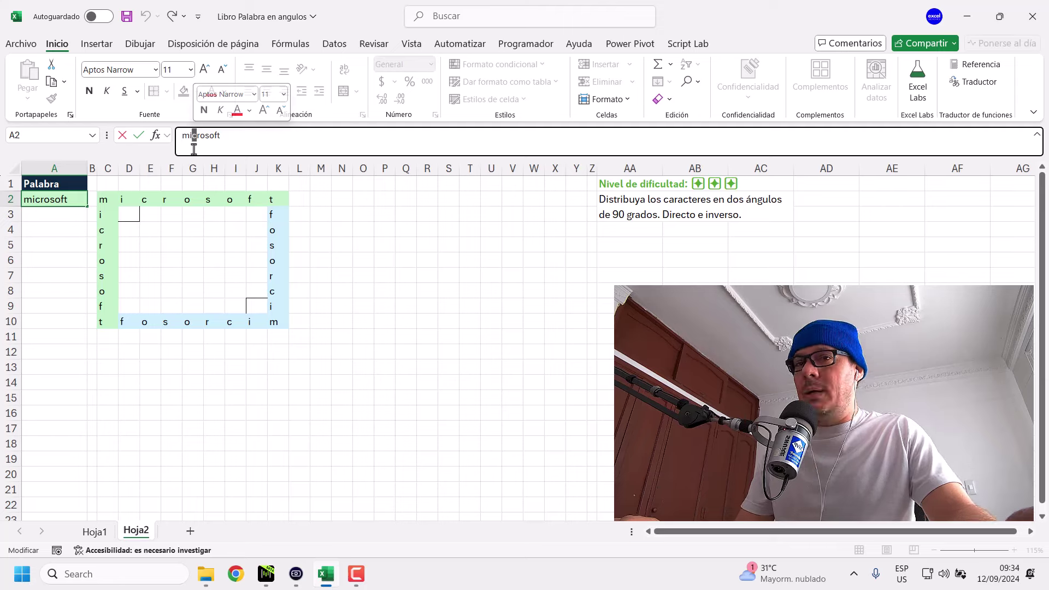
drag(198, 136, 221, 138)
key(Escape)
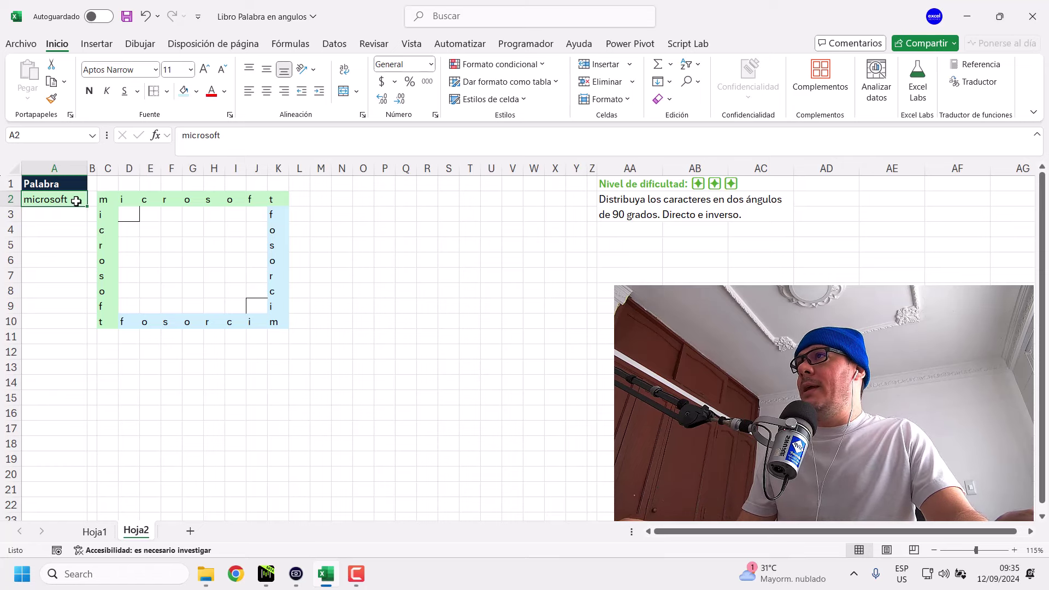
Draft =LARGO(A2) in A4, cancel it so A4 stays empty, and save the workbook.
click(72, 226)
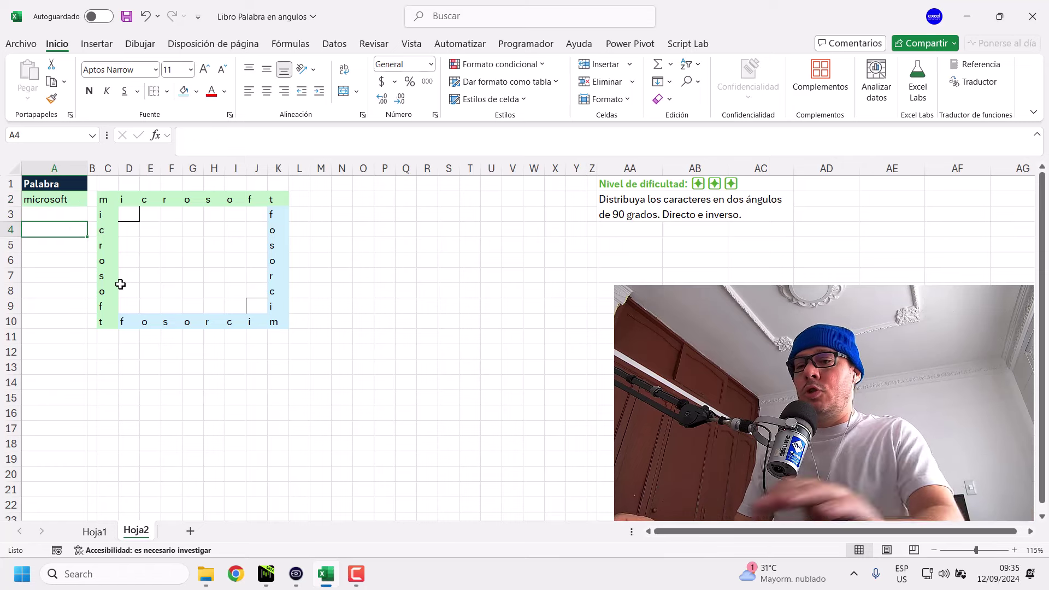
text(=lar)
key(Down)
key(Down)
key(Tab)
key(Up)
key(Up)
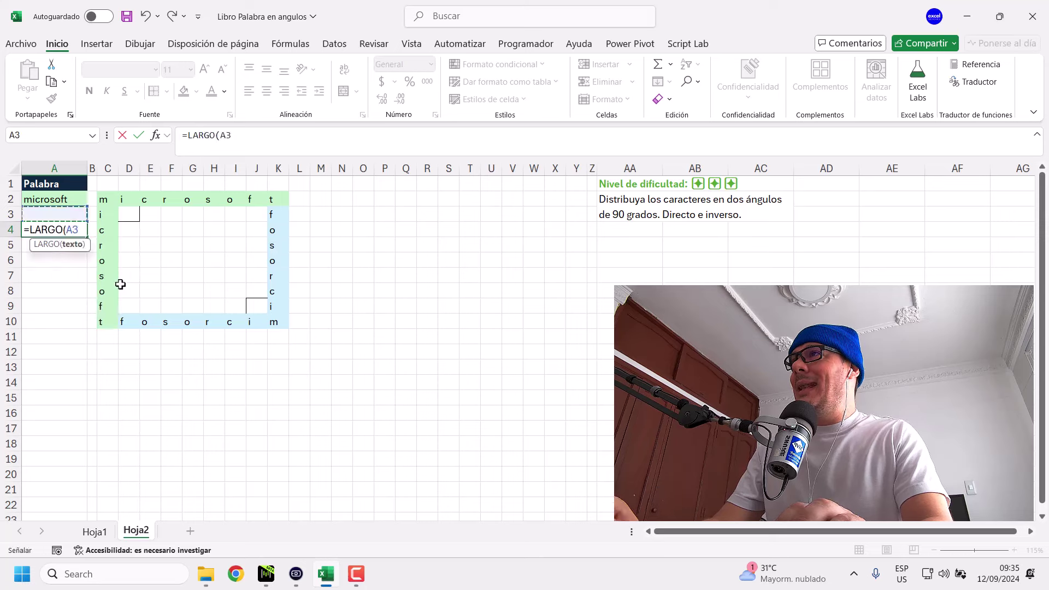
text())
key(Escape)
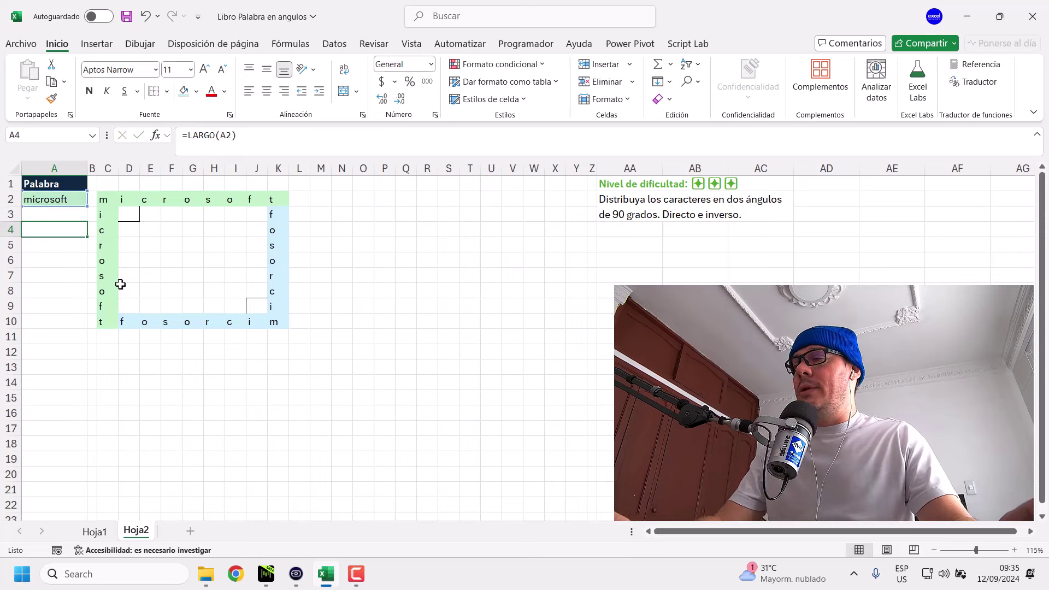
click(209, 141)
key(Escape)
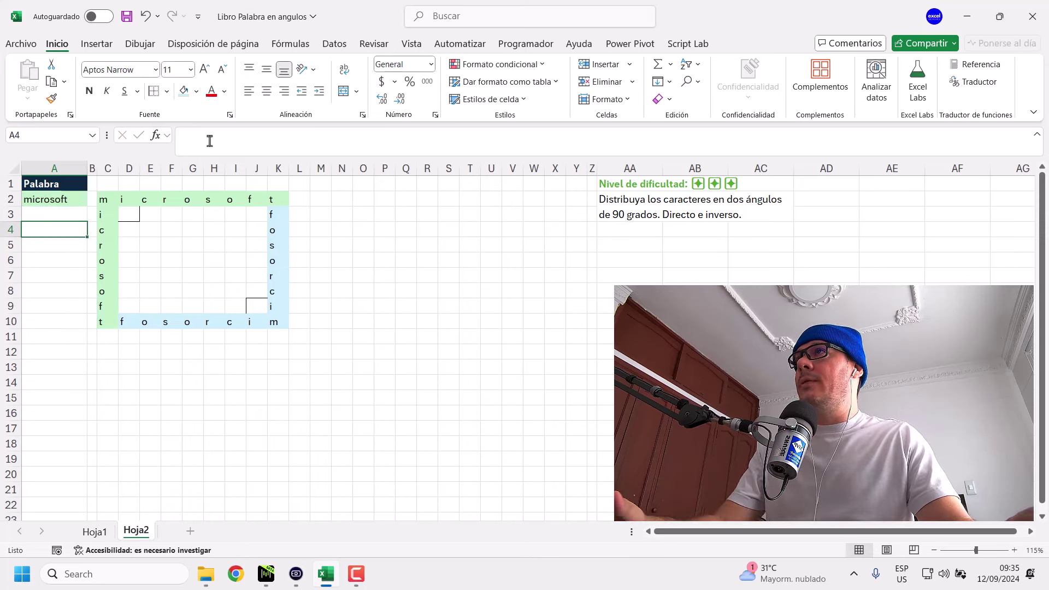
click(129, 19)
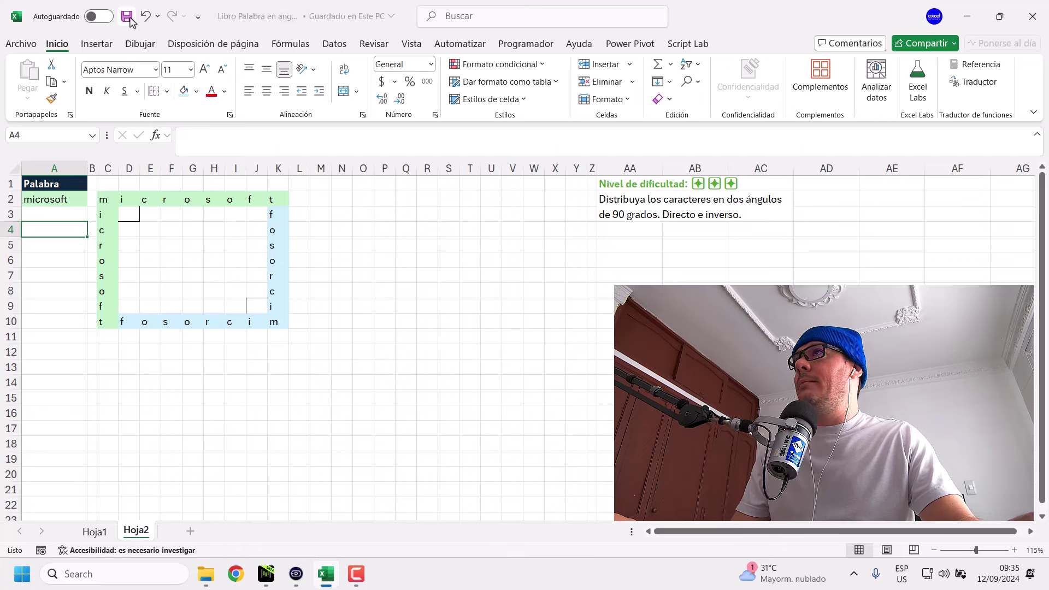
Check the default font size setting in Excel Options, then close the options and the restart notice.
click(22, 43)
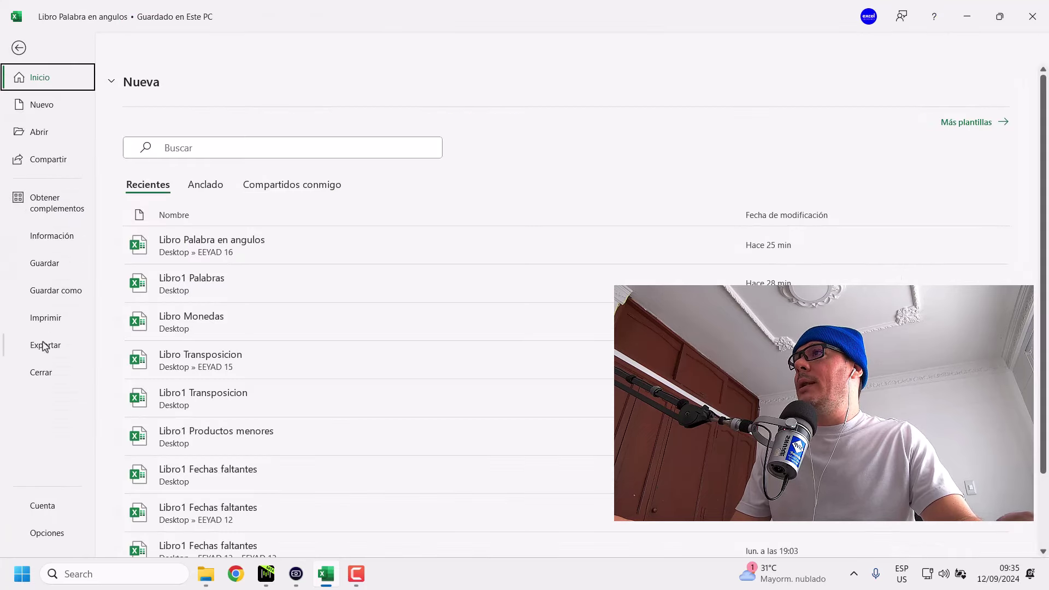
click(48, 534)
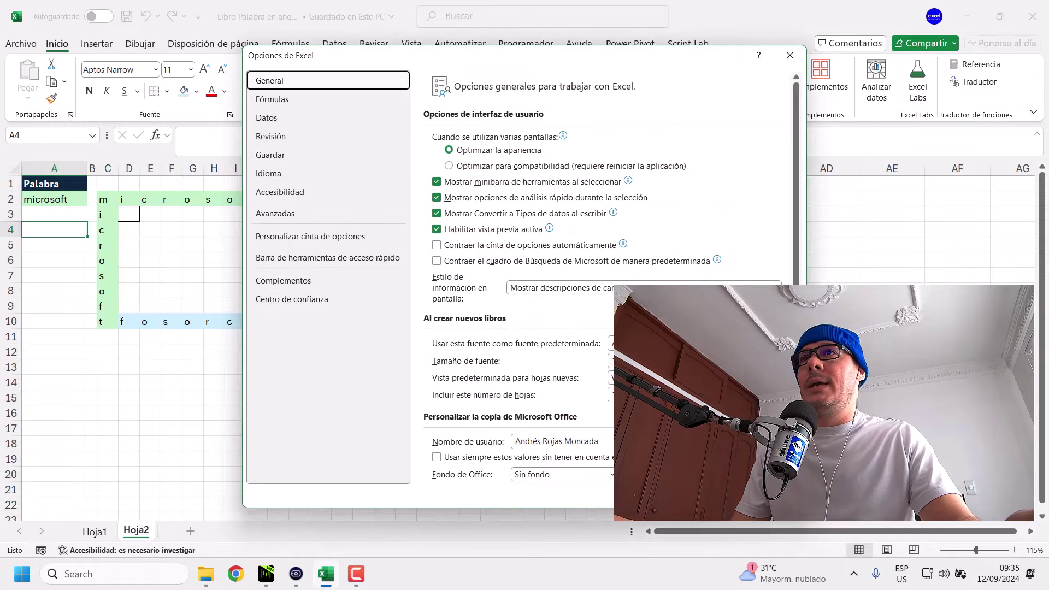
click(694, 360)
click(616, 241)
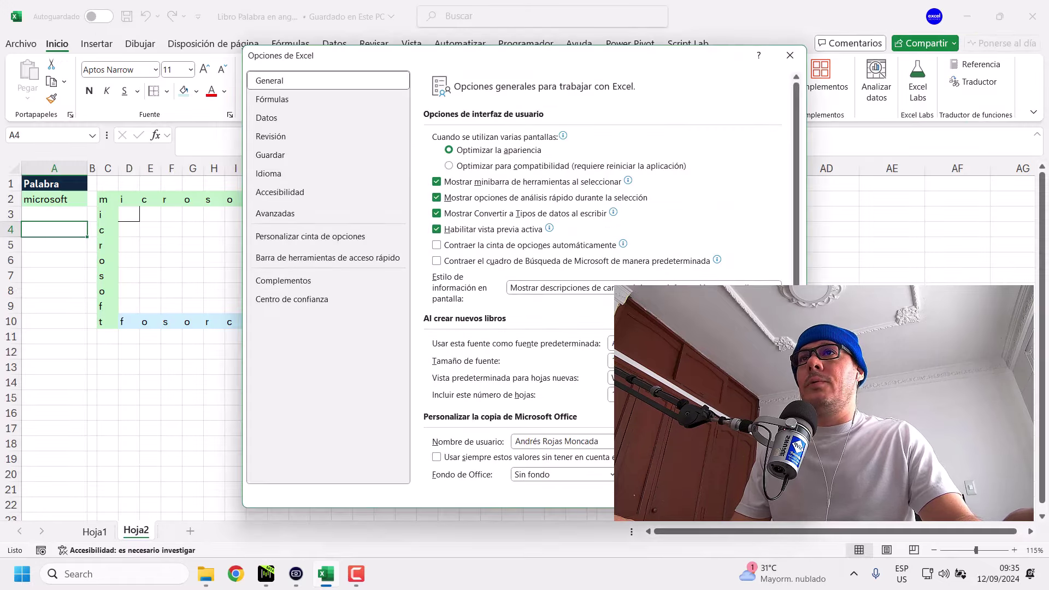
click(732, 495)
click(606, 313)
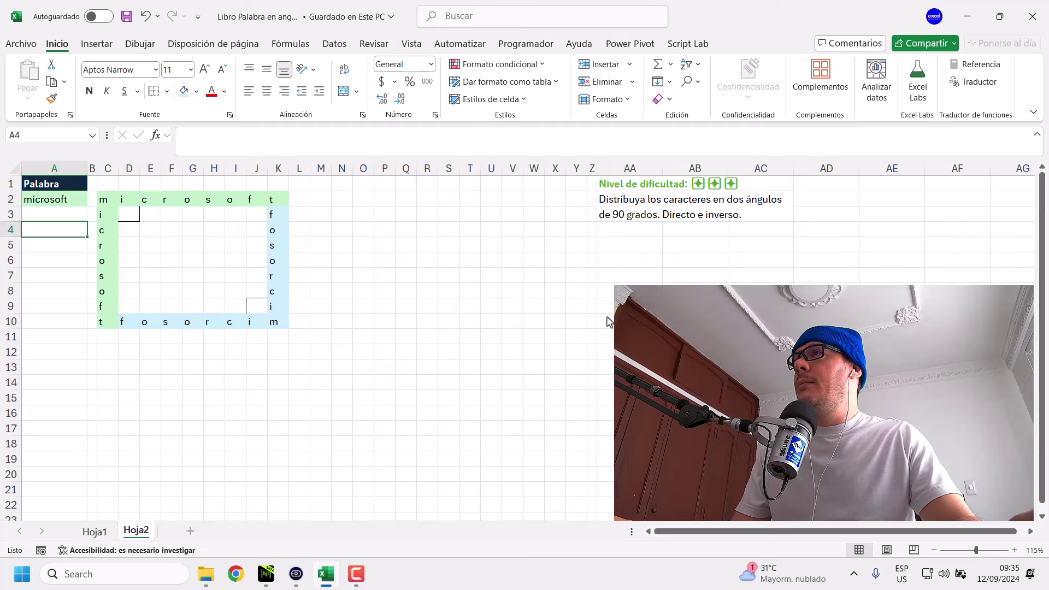
Close Excel and reopen Libro Palabra en angulos from the EEYAD 16 folder.
click(206, 575)
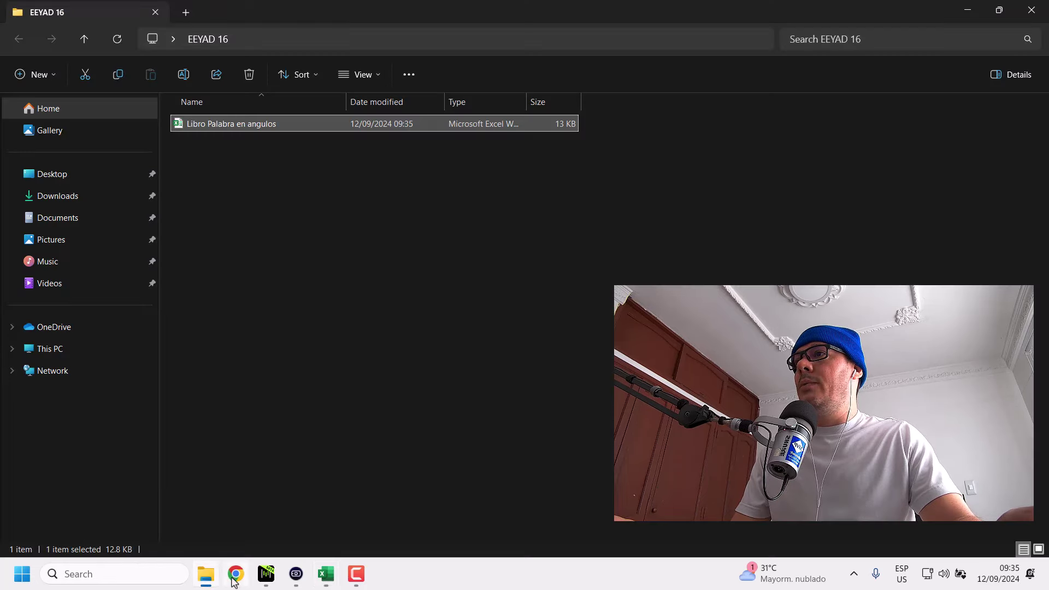
click(326, 574)
click(1033, 8)
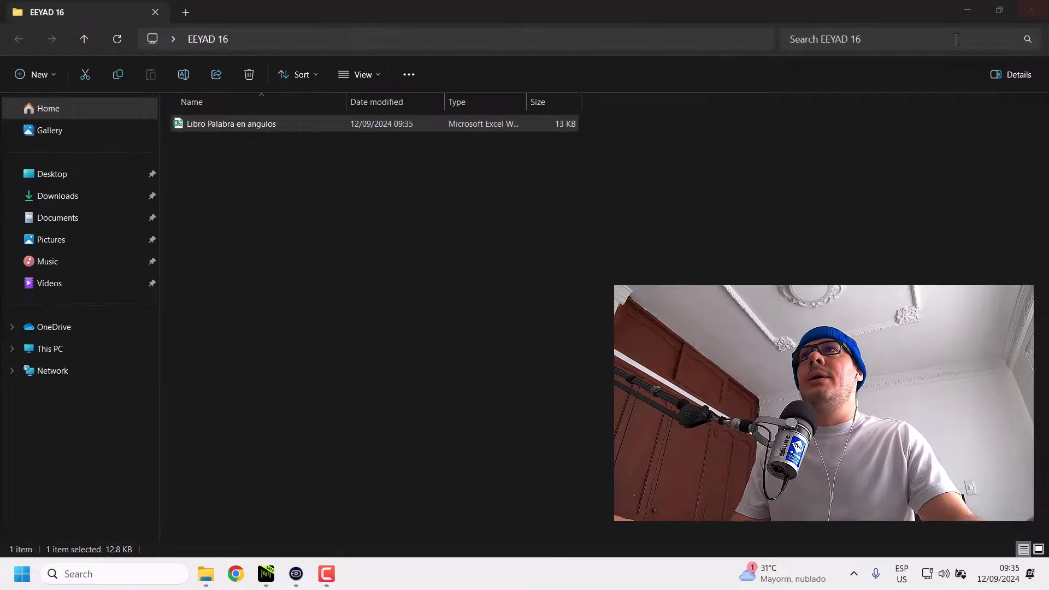
click(242, 130)
double_click(243, 124)
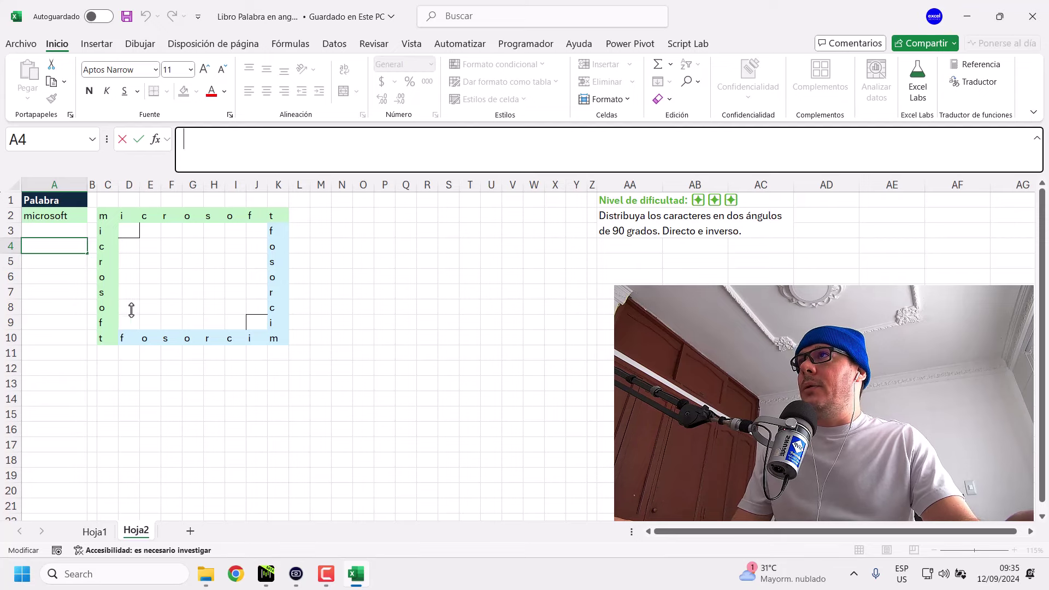
Enter =LARGO(A2) in A4 so it returns 9.
text(=l)
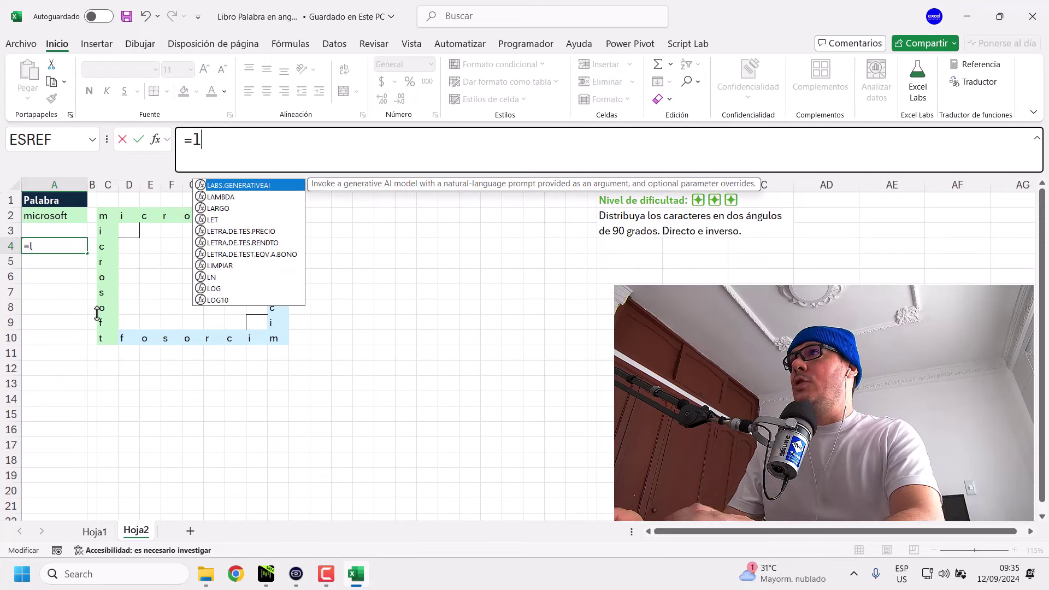
text(ar)
key(Tab)
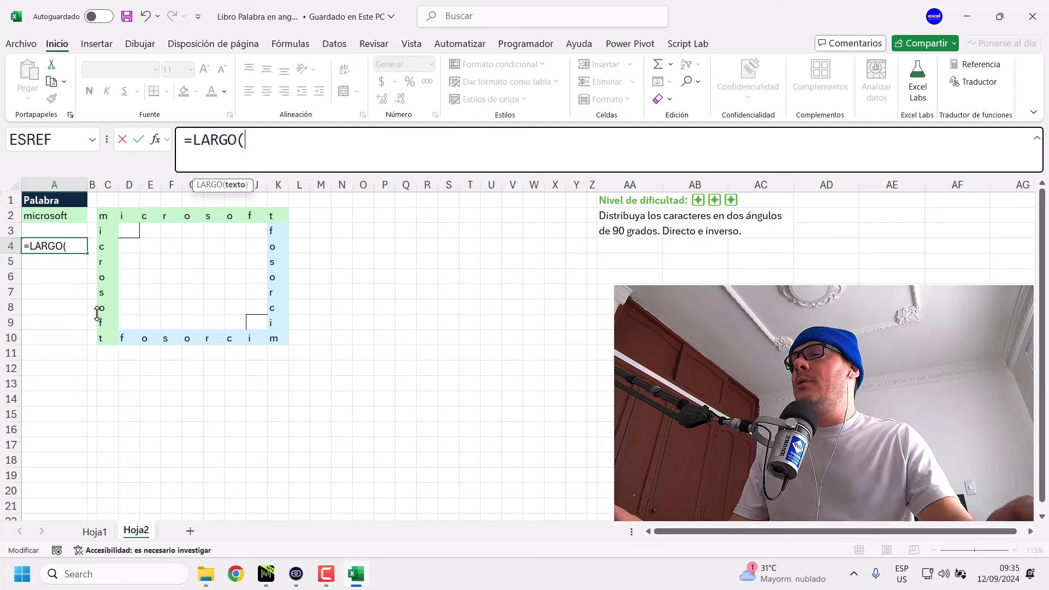
click(54, 217)
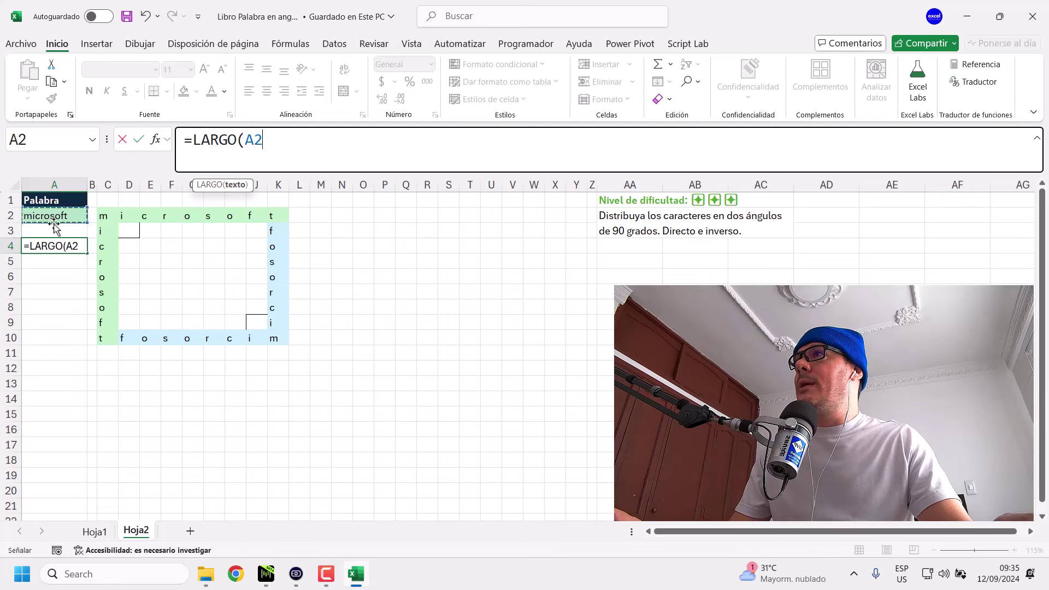
text())
key(Return)
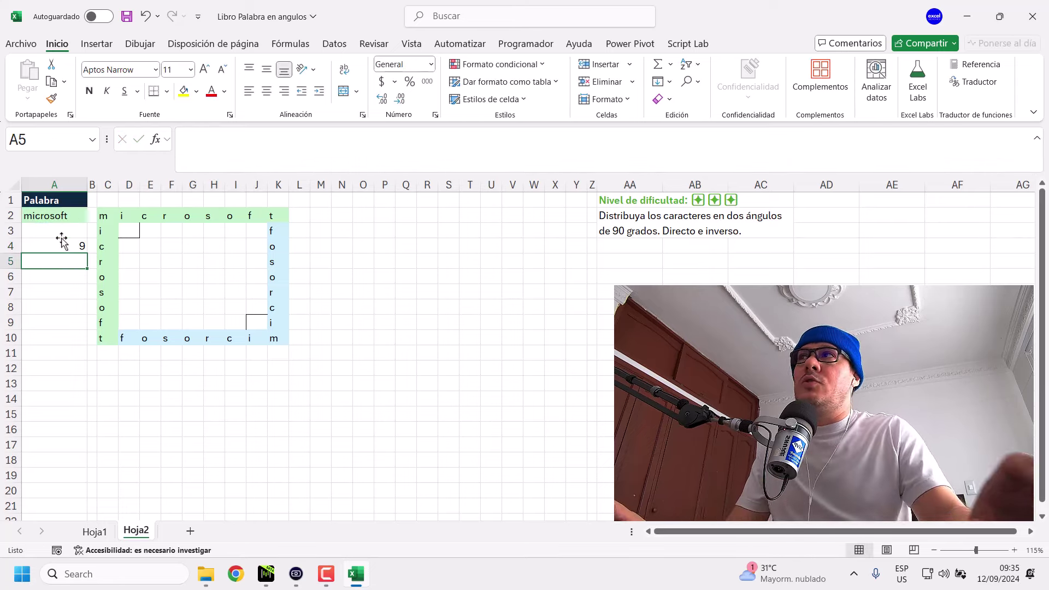
Fill cell A4 with yellow.
click(63, 245)
click(185, 91)
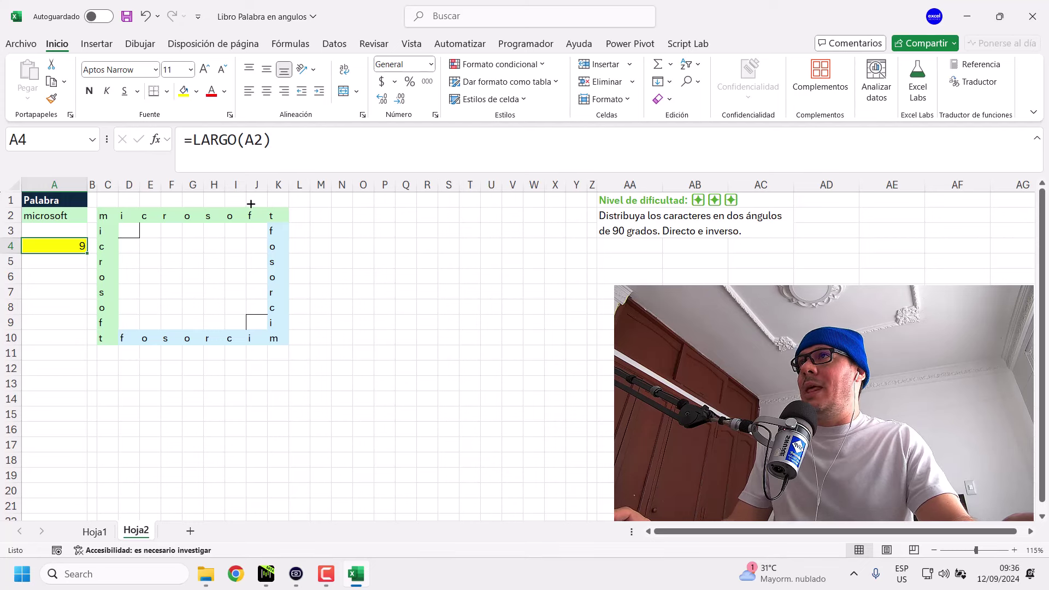
click(109, 202)
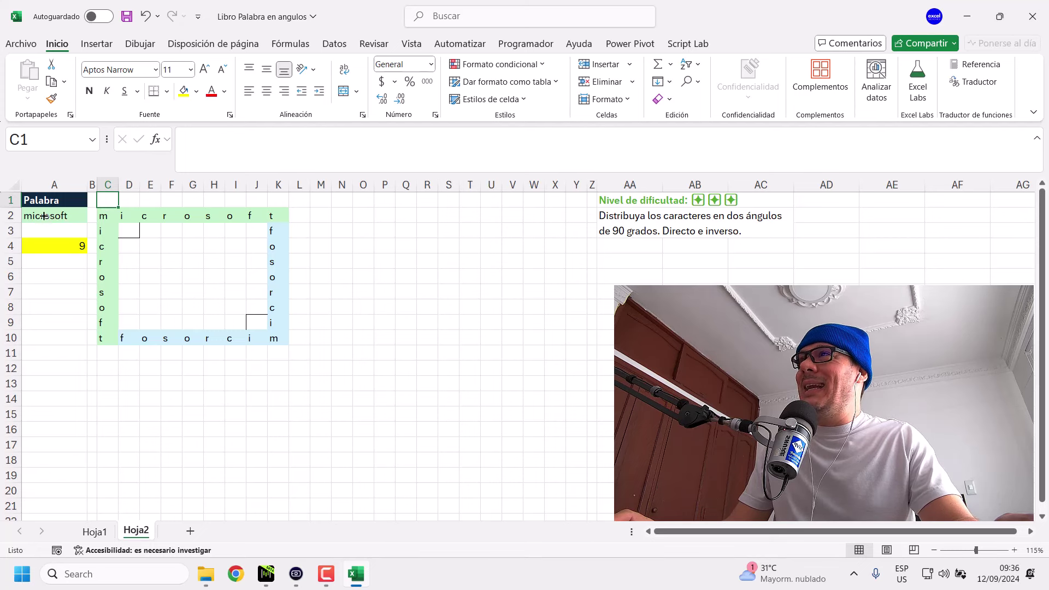
ctrl+click(128, 204)
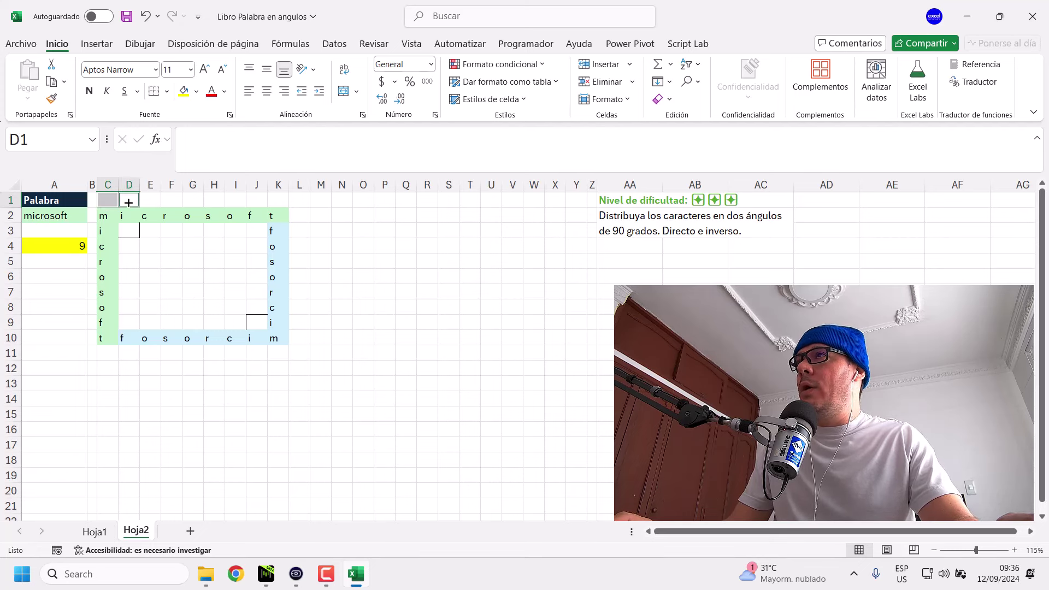
ctrl+click(152, 200)
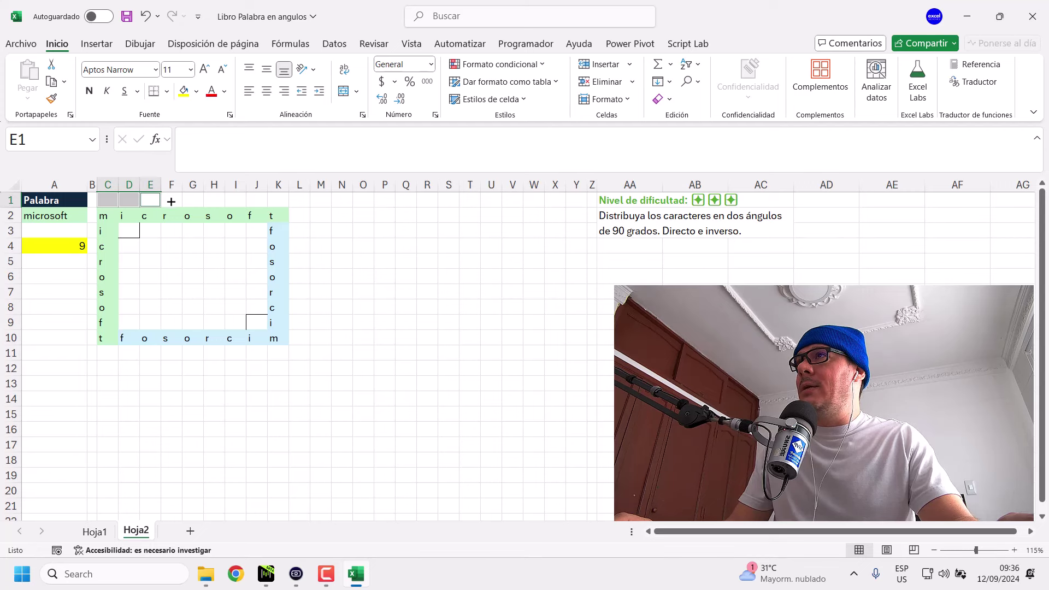
ctrl+click(171, 202)
ctrl+click(190, 200)
ctrl+click(219, 204)
ctrl+click(239, 204)
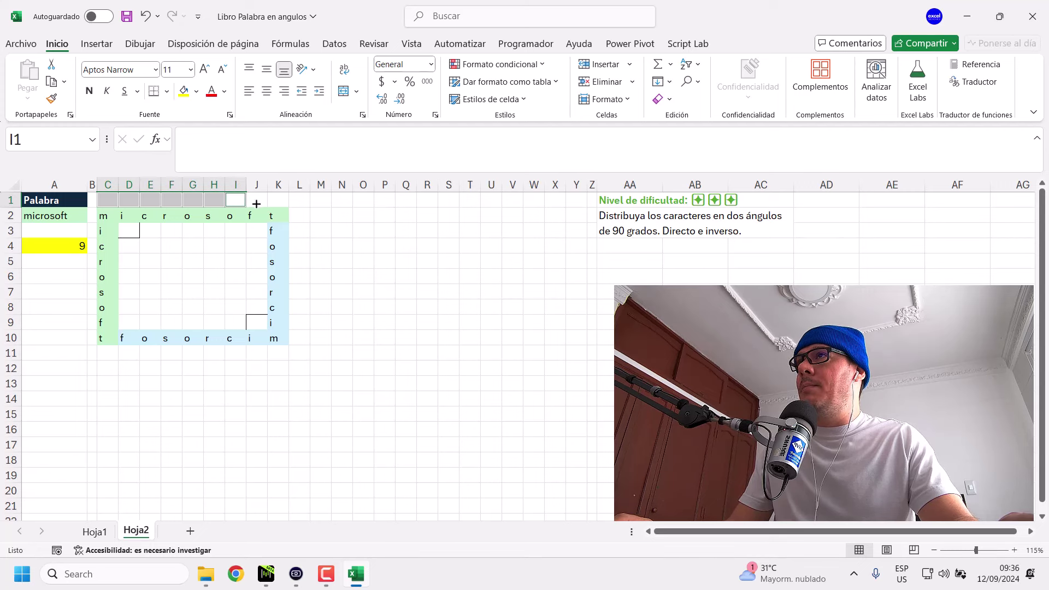
ctrl+click(256, 202)
ctrl+click(278, 201)
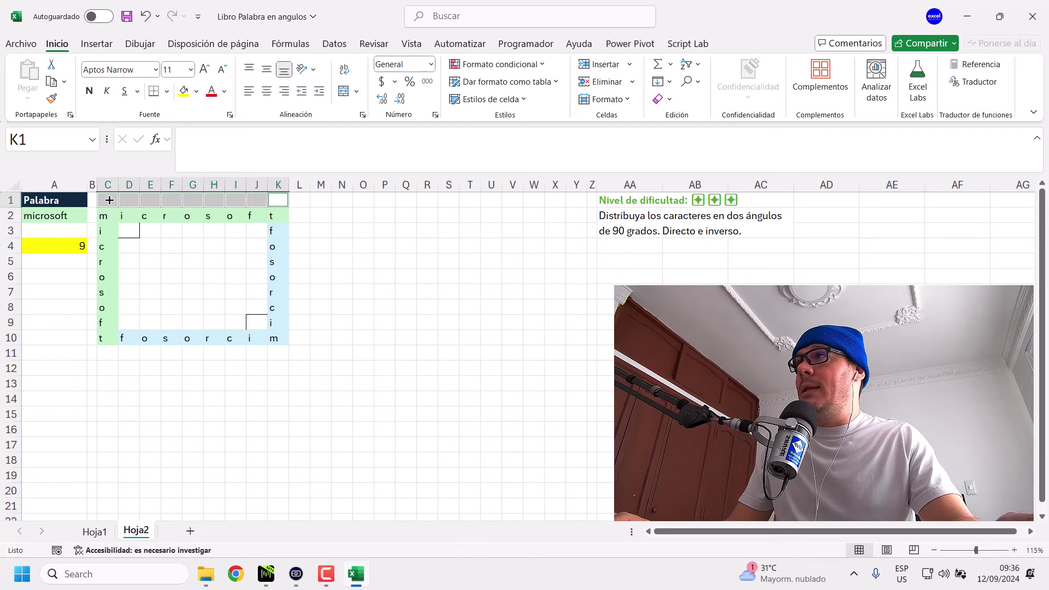
drag(109, 199, 279, 201)
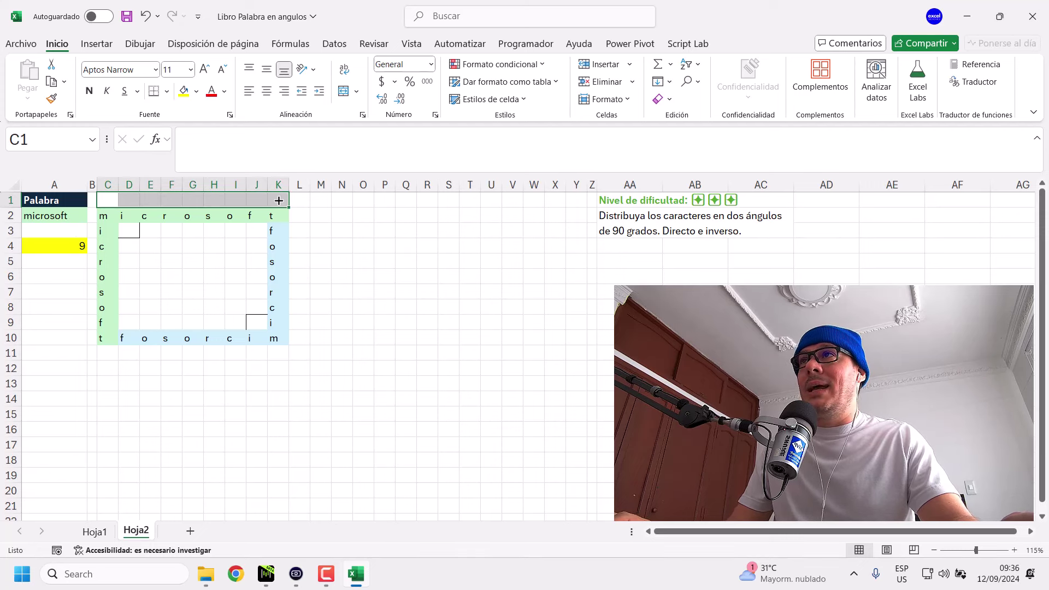
click(320, 201)
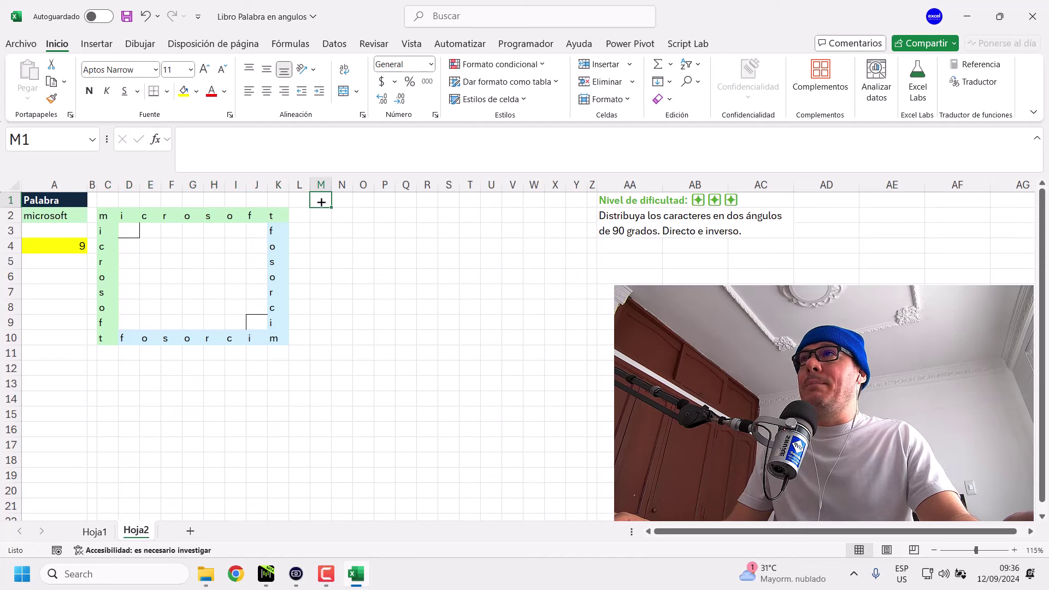
Enter =SECUENCIA(,A4) in M2 so 1 to 9 spill across M2:U2.
click(313, 152)
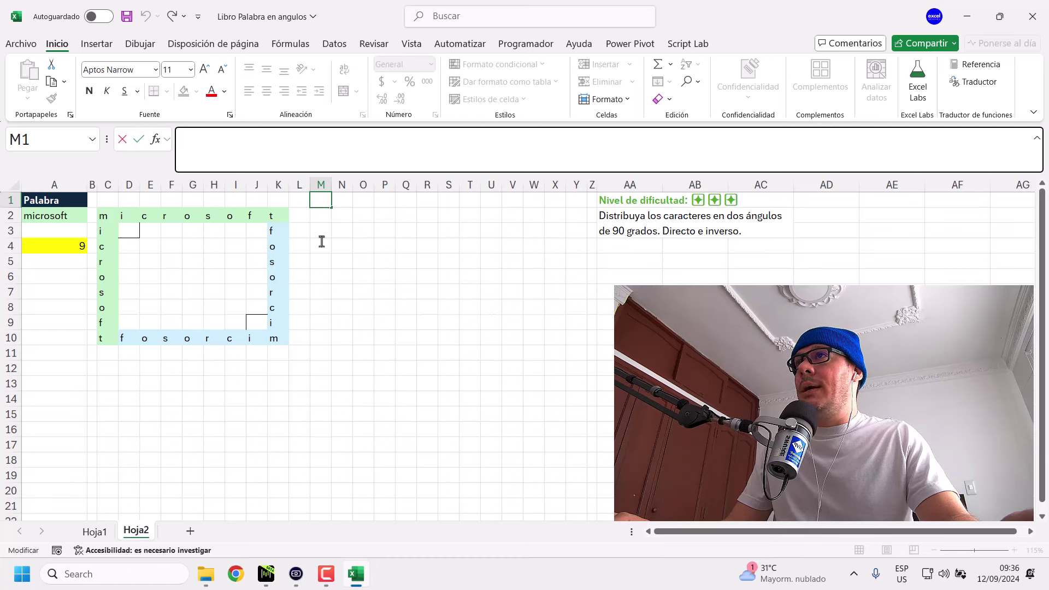
click(318, 215)
click(304, 142)
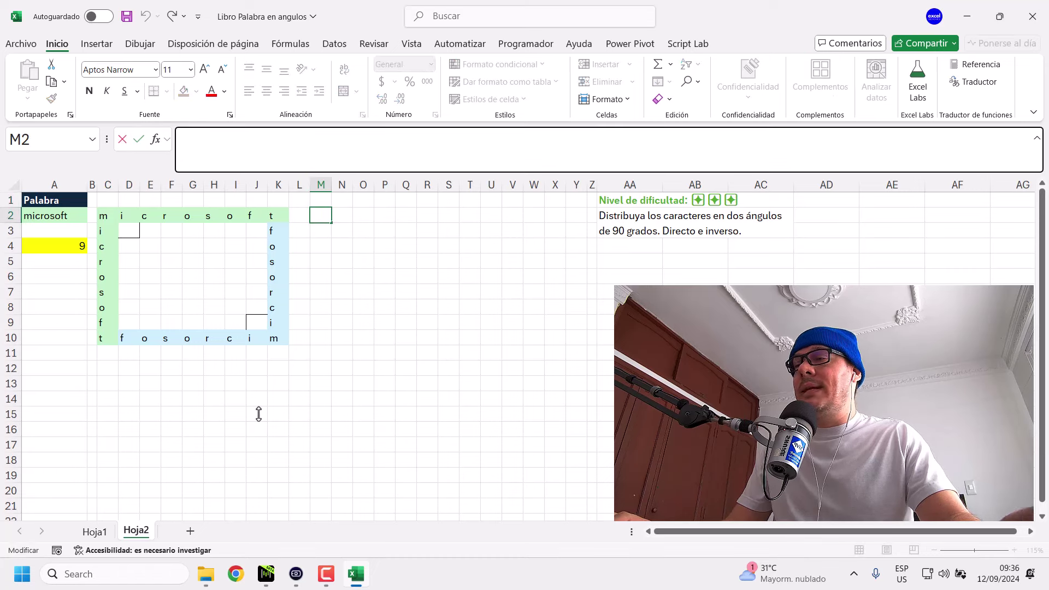
text(=secu)
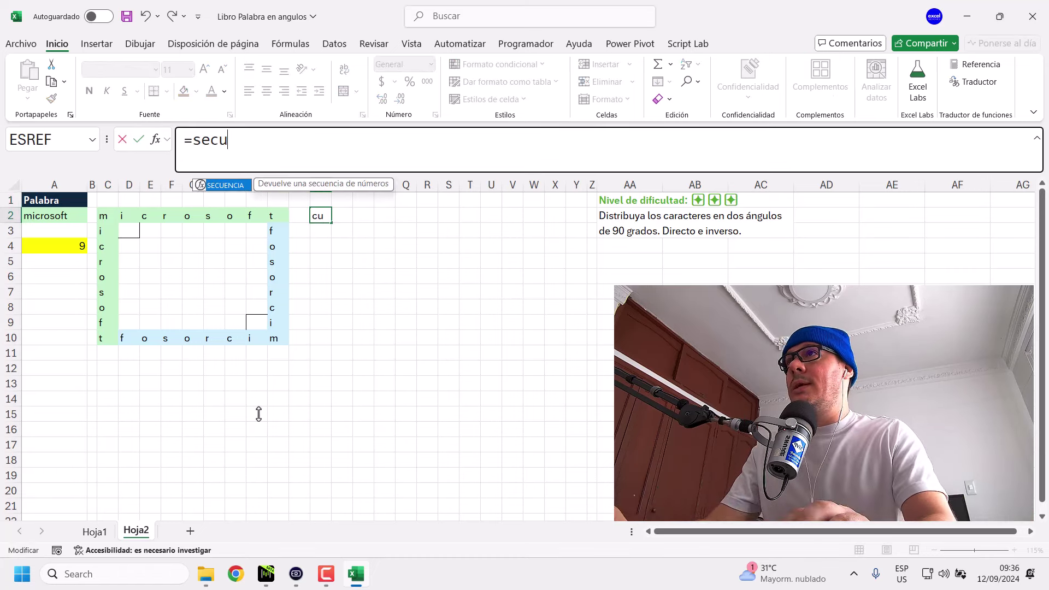
key(Tab)
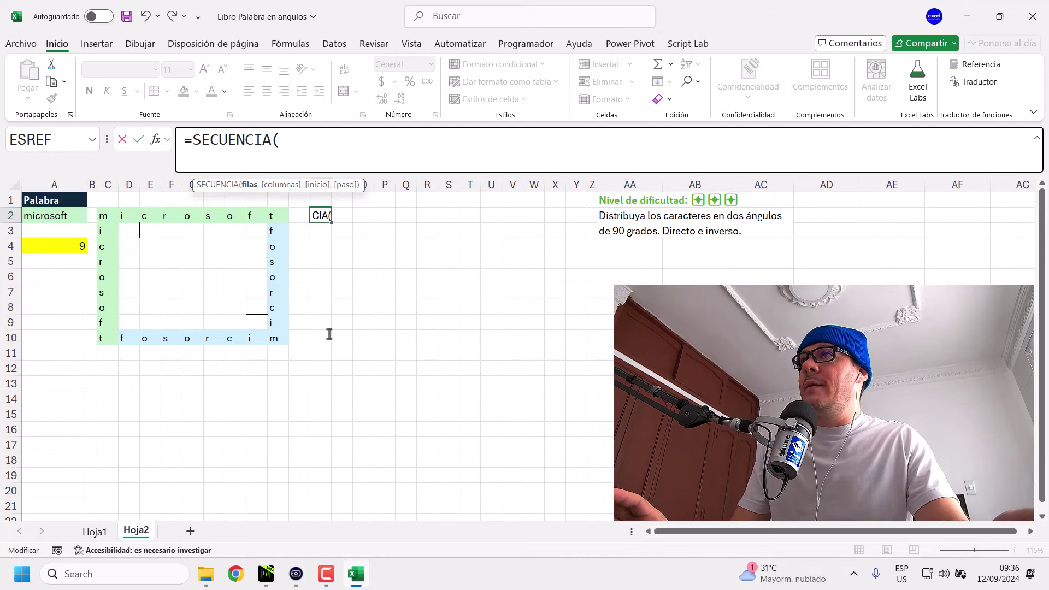
text(,)
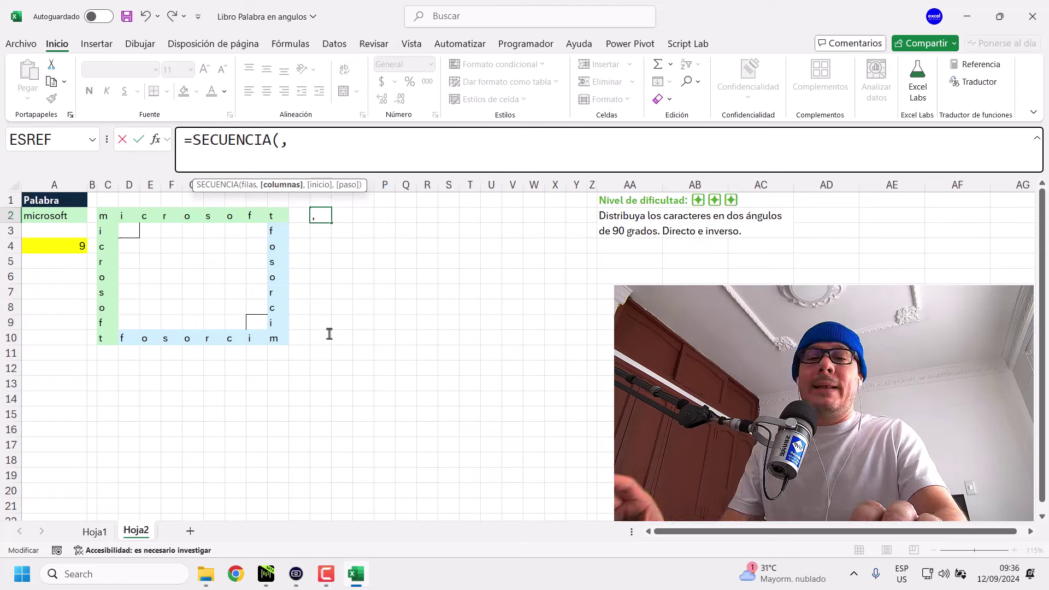
click(77, 246)
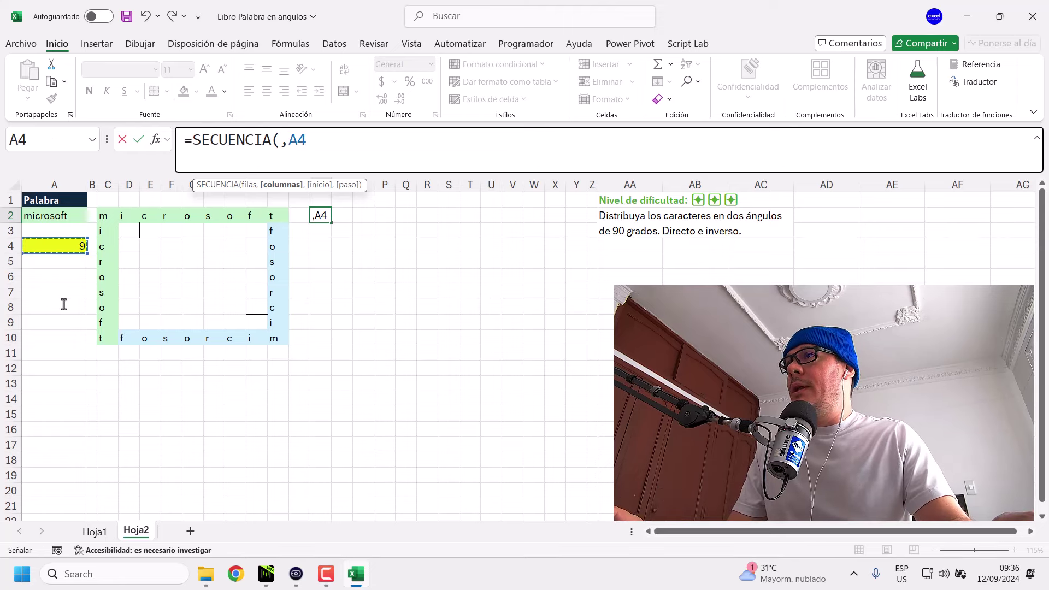
text())
key(Return)
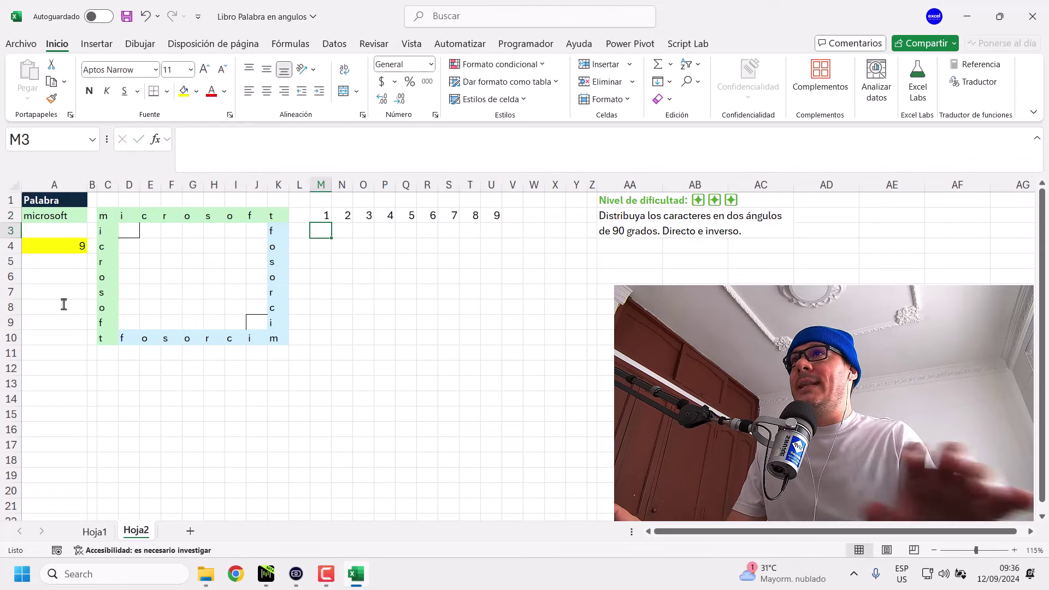
click(323, 217)
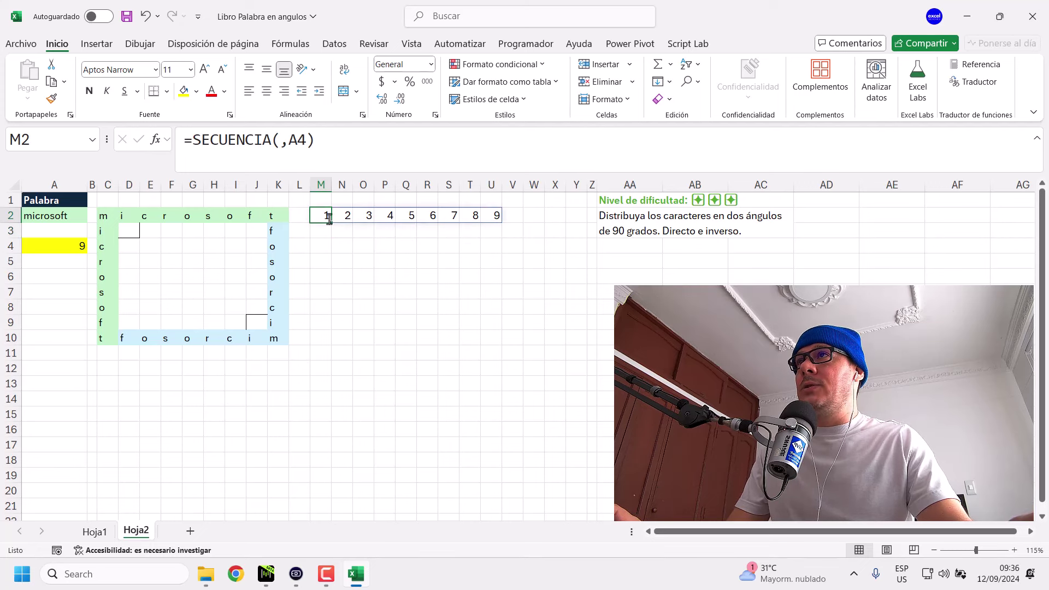
drag(329, 218, 115, 203)
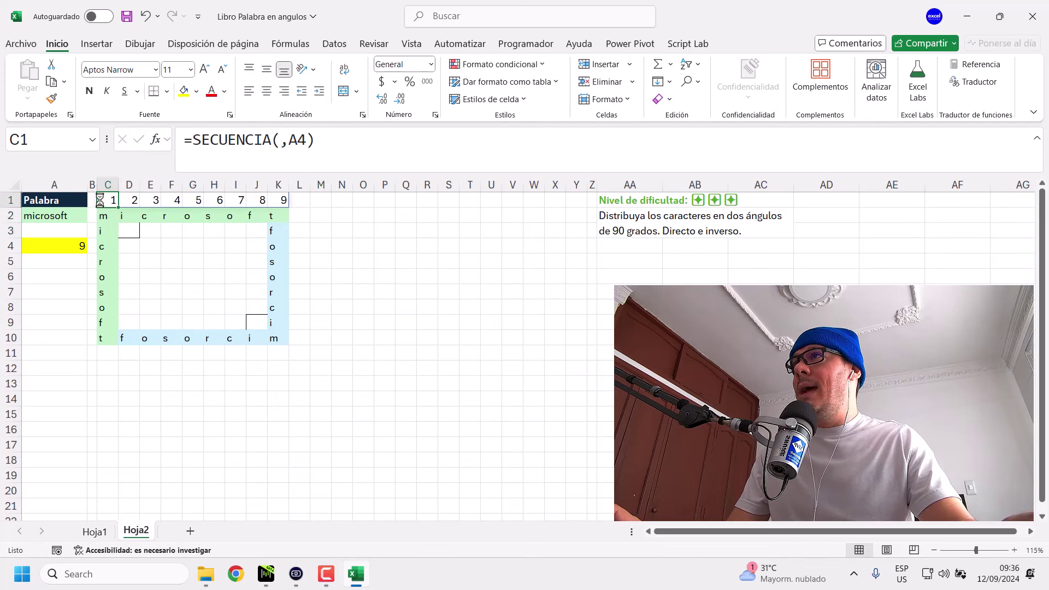
click(107, 216)
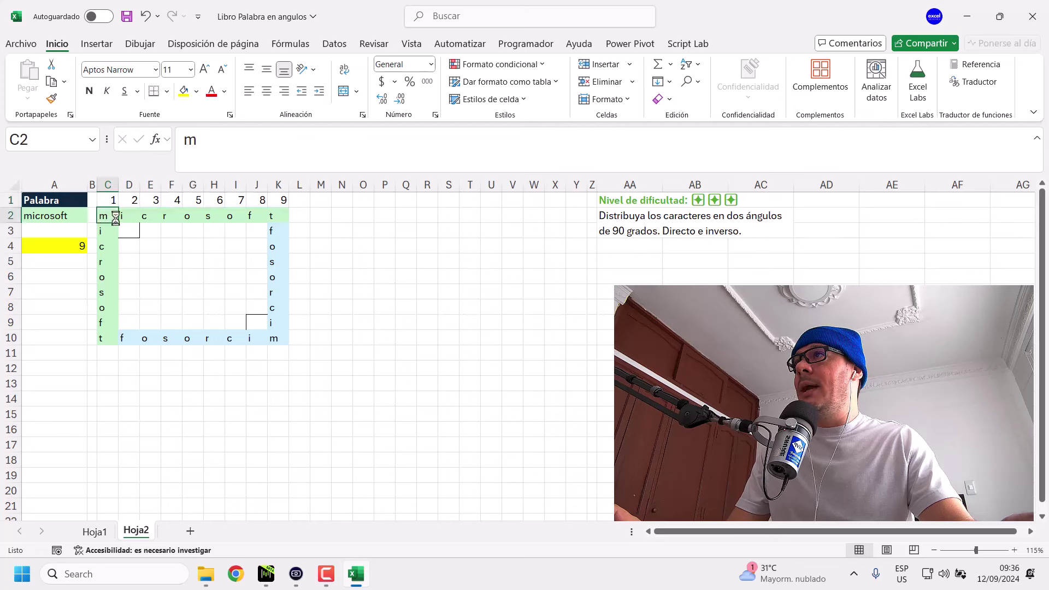
click(129, 215)
click(150, 216)
click(172, 216)
click(191, 216)
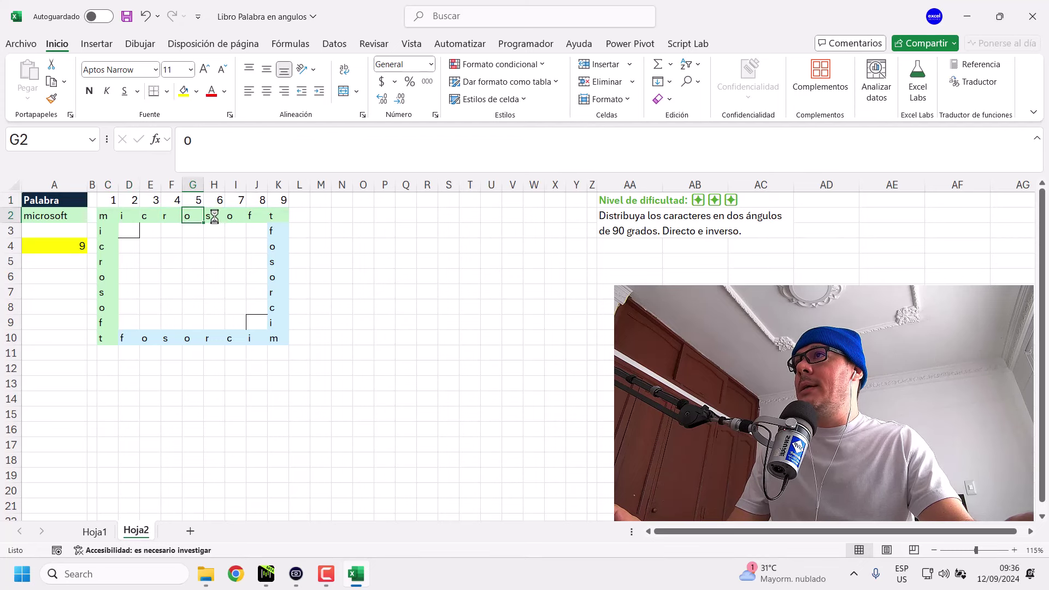
click(213, 216)
click(235, 216)
click(257, 216)
click(276, 216)
click(107, 201)
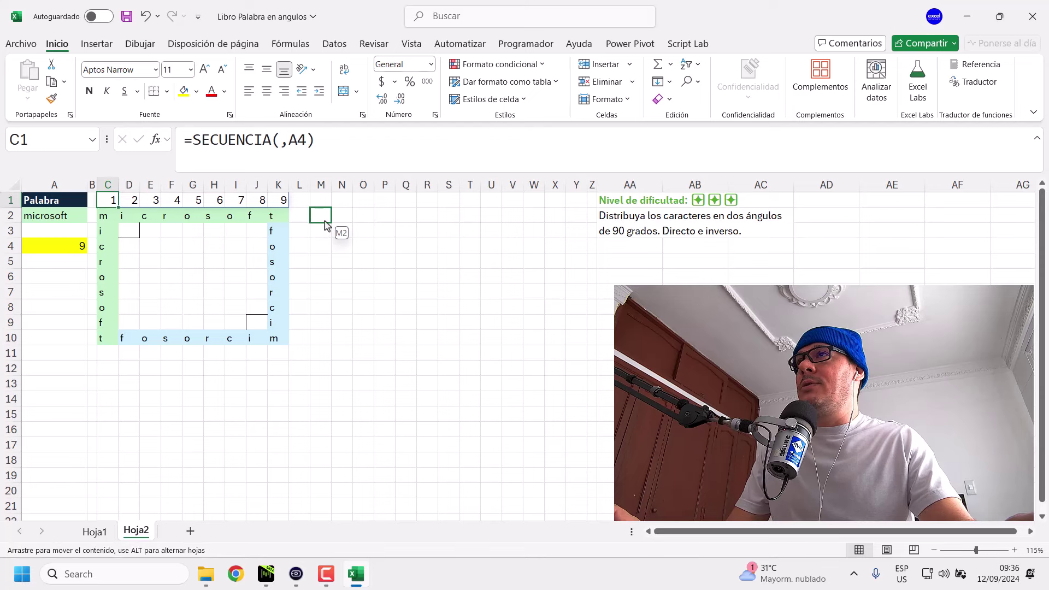
drag(119, 200, 332, 215)
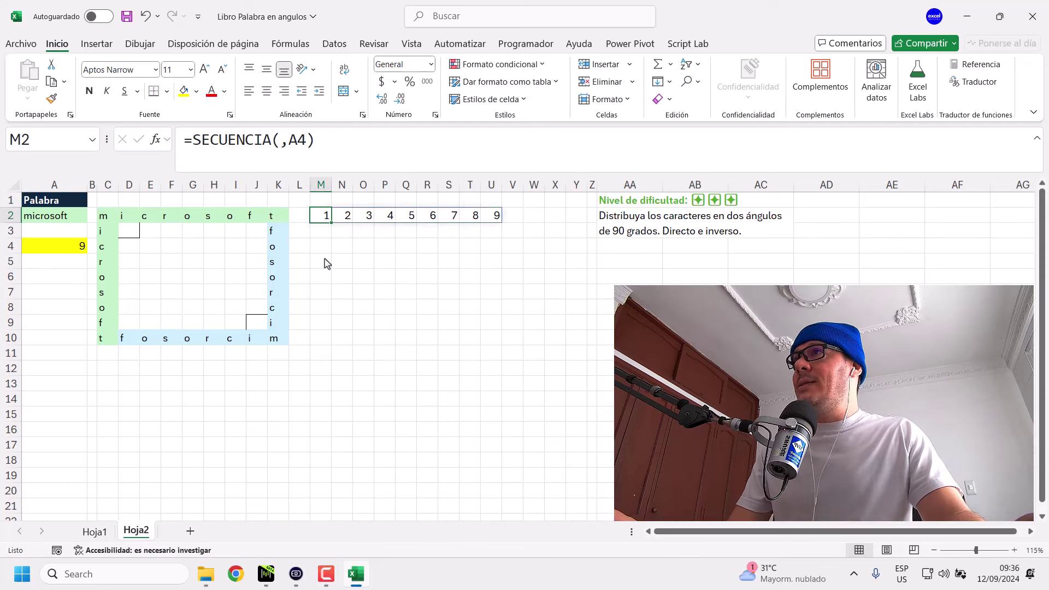
drag(331, 217, 353, 217)
click(325, 217)
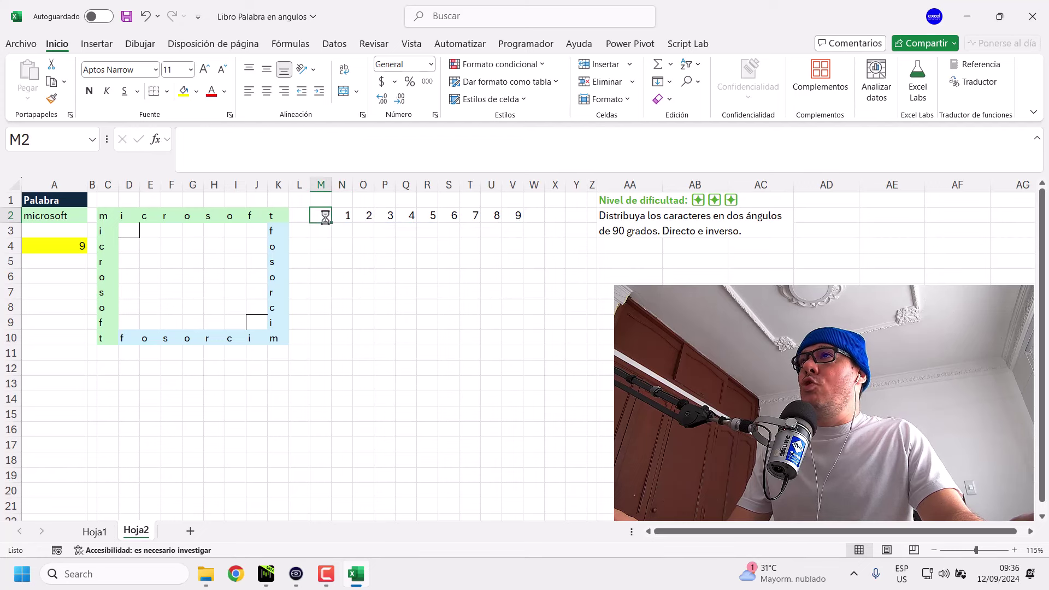
click(340, 232)
click(339, 219)
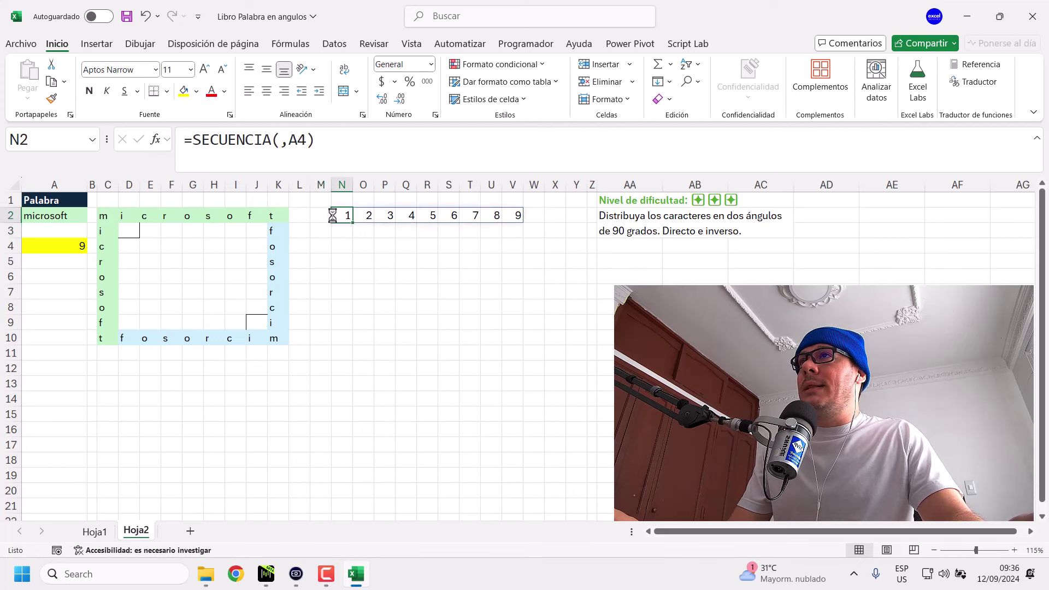
drag(331, 216, 310, 217)
click(323, 233)
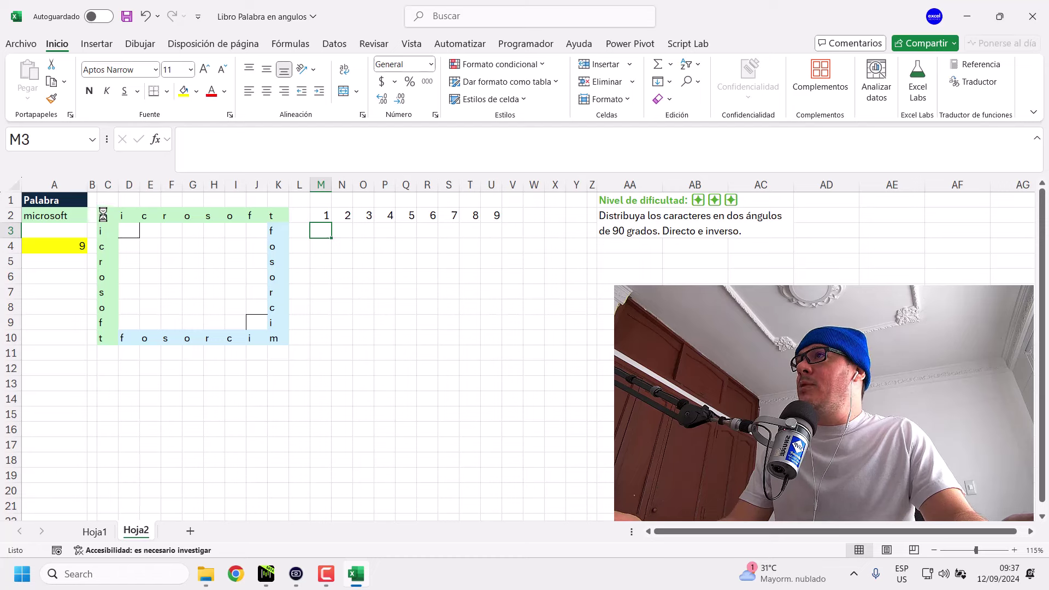
Enter =SECUENCIA(A4) in M3, check its 1–9 spill down M3:M11, and widen column B.
click(281, 149)
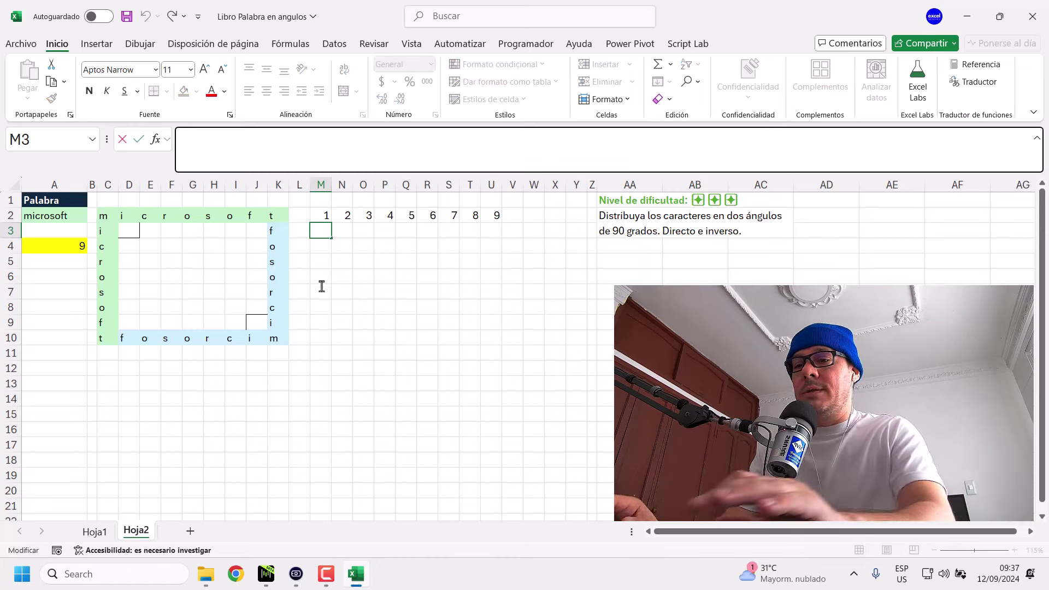
text(=secu)
key(Tab)
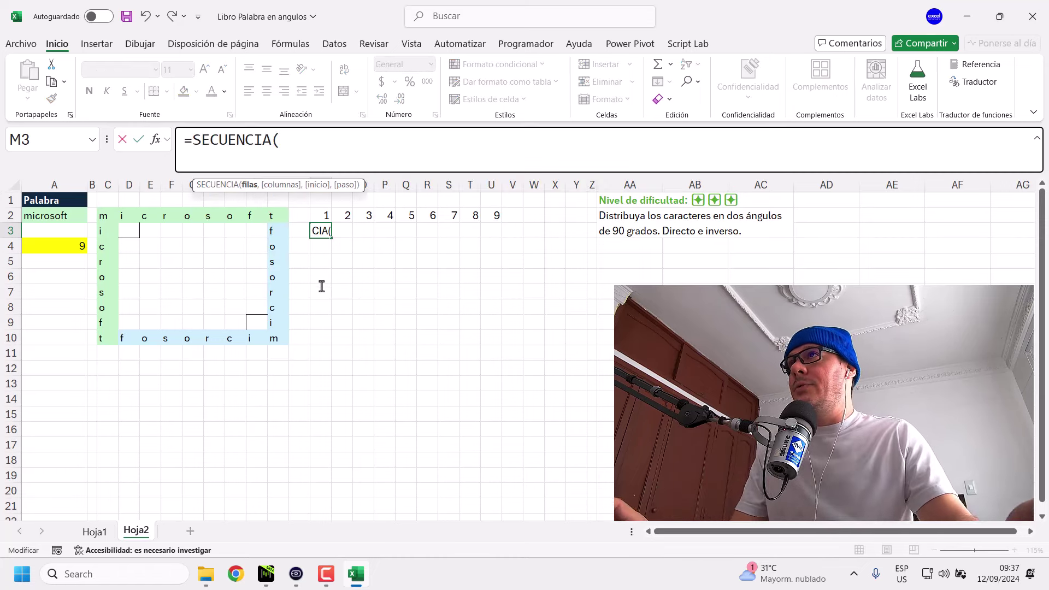
click(76, 246)
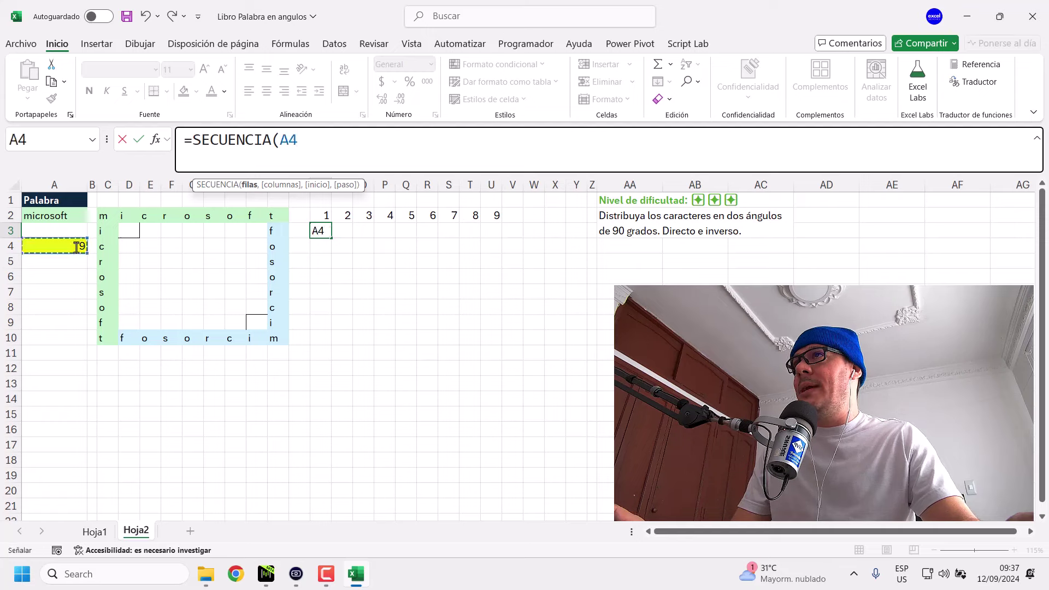
click(253, 186)
click(352, 169)
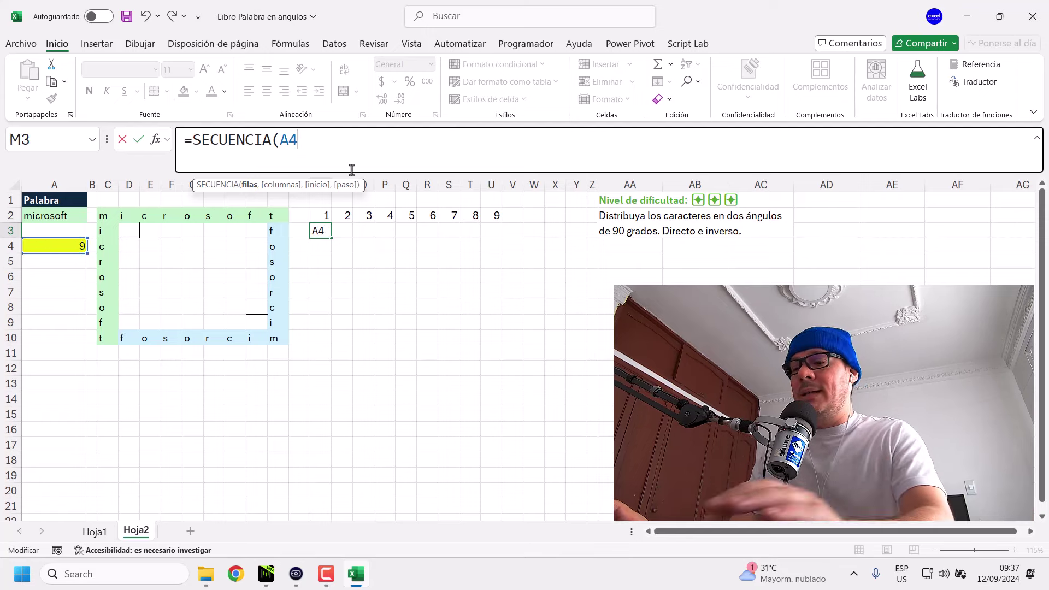
text())
key(Return)
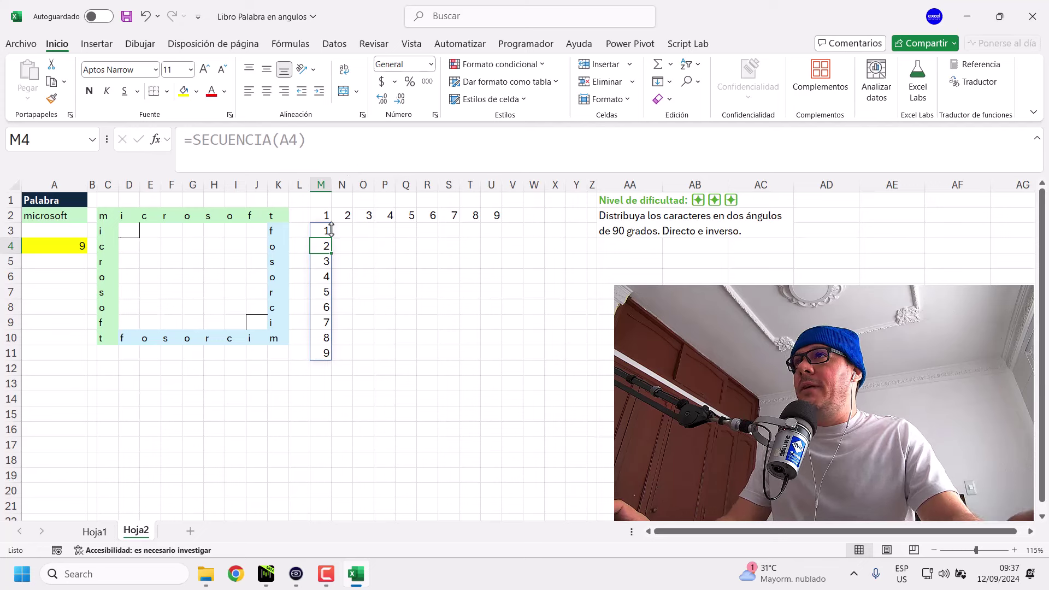
drag(331, 230, 325, 351)
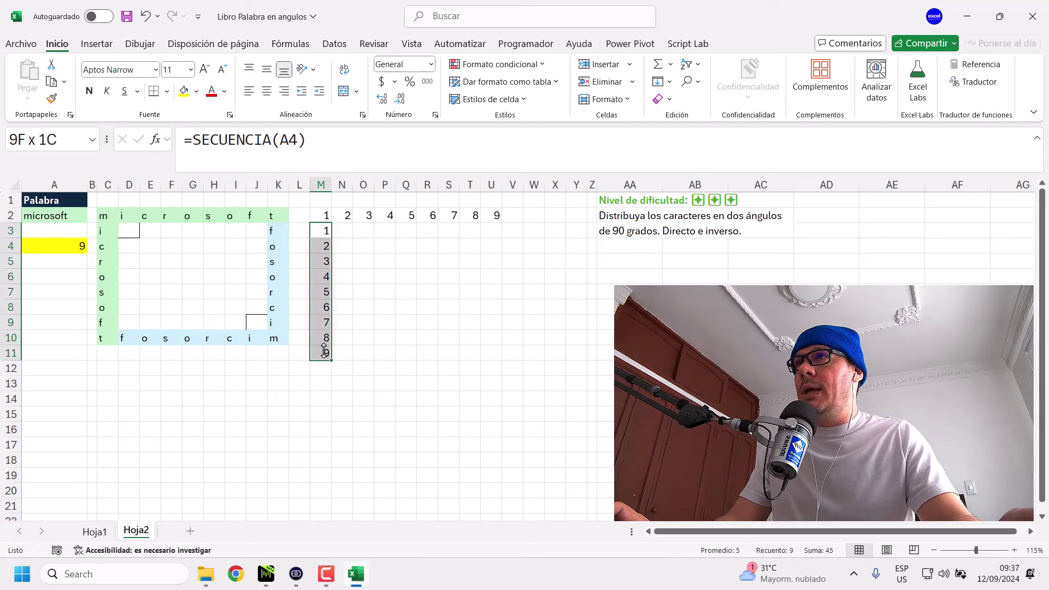
drag(322, 230, 319, 354)
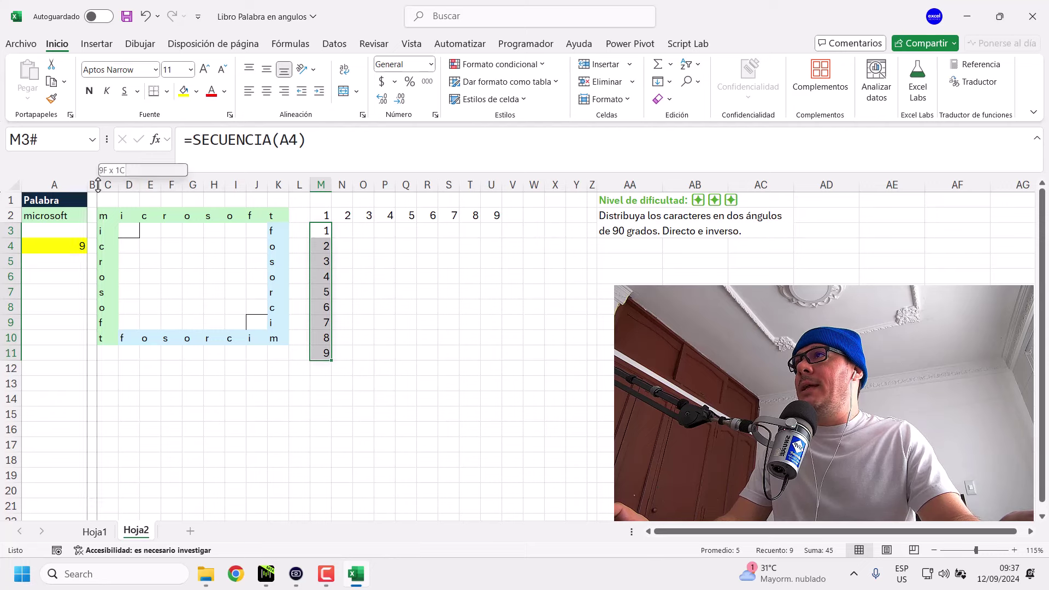
drag(97, 184, 124, 184)
click(355, 233)
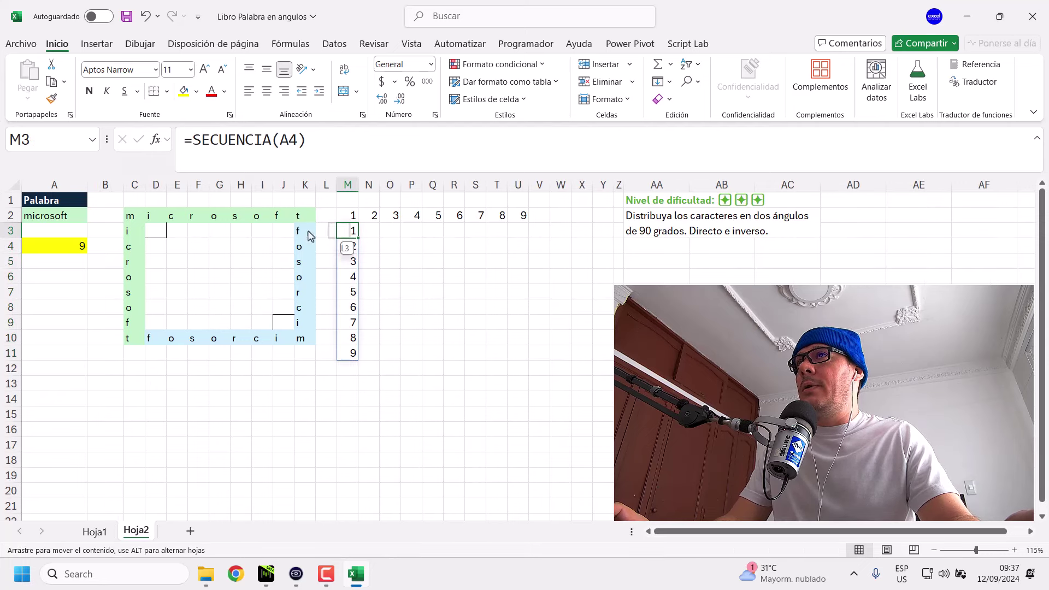
drag(355, 232, 112, 217)
click(147, 351)
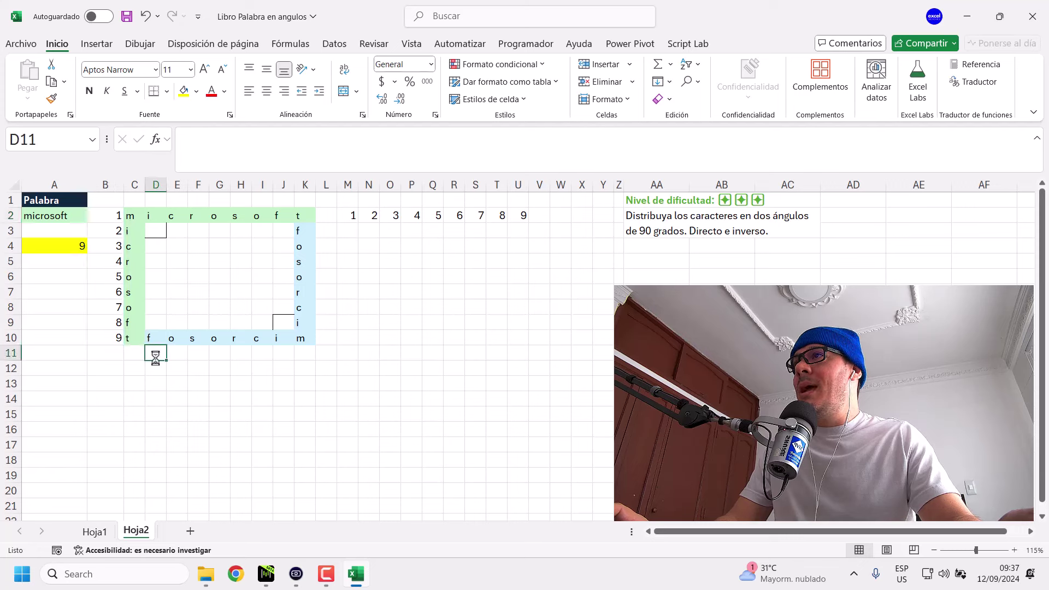
click(131, 218)
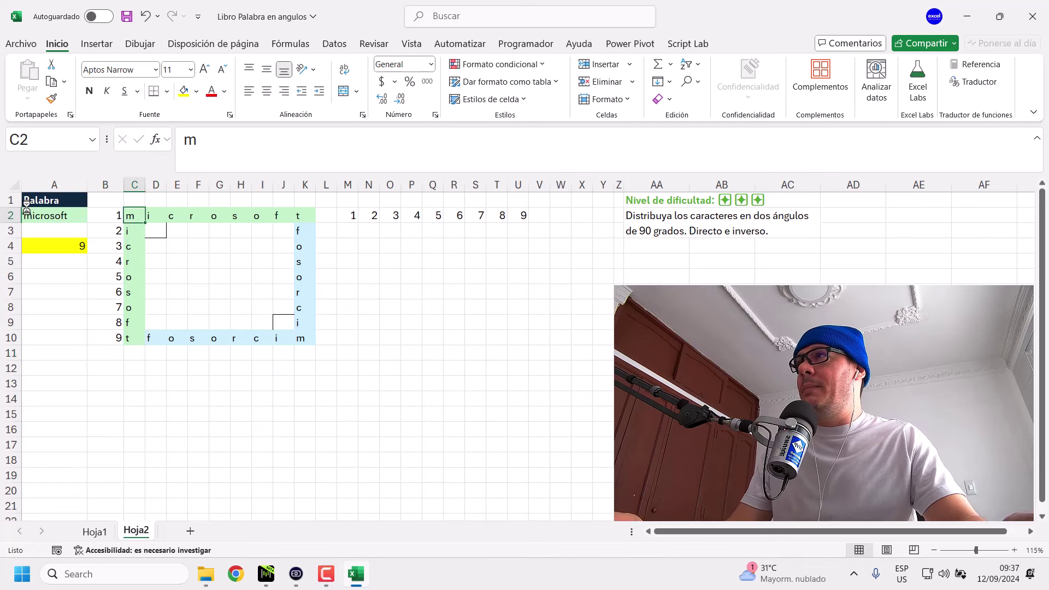
click(133, 232)
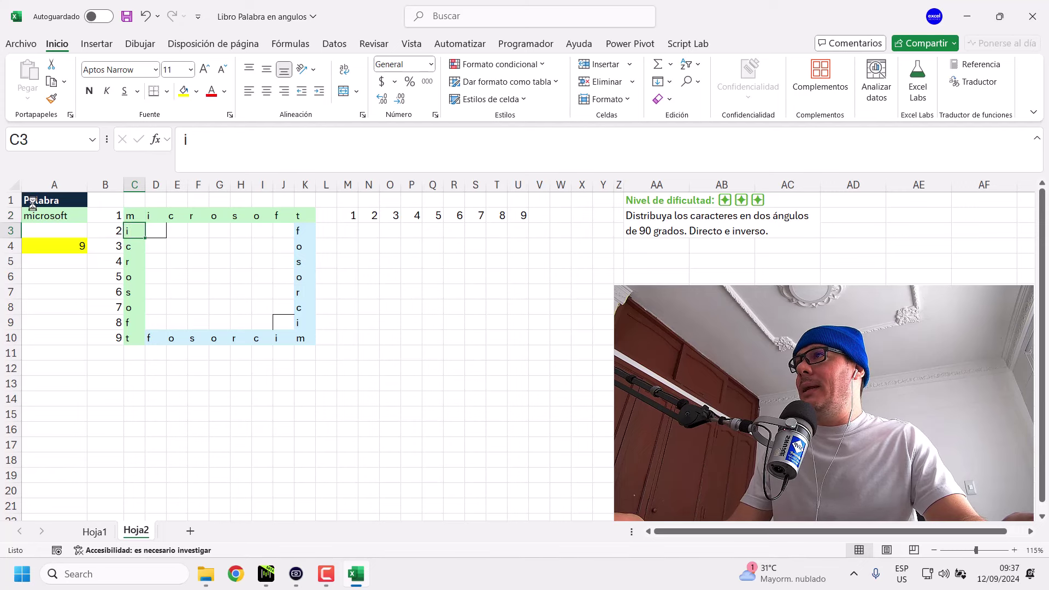
click(136, 247)
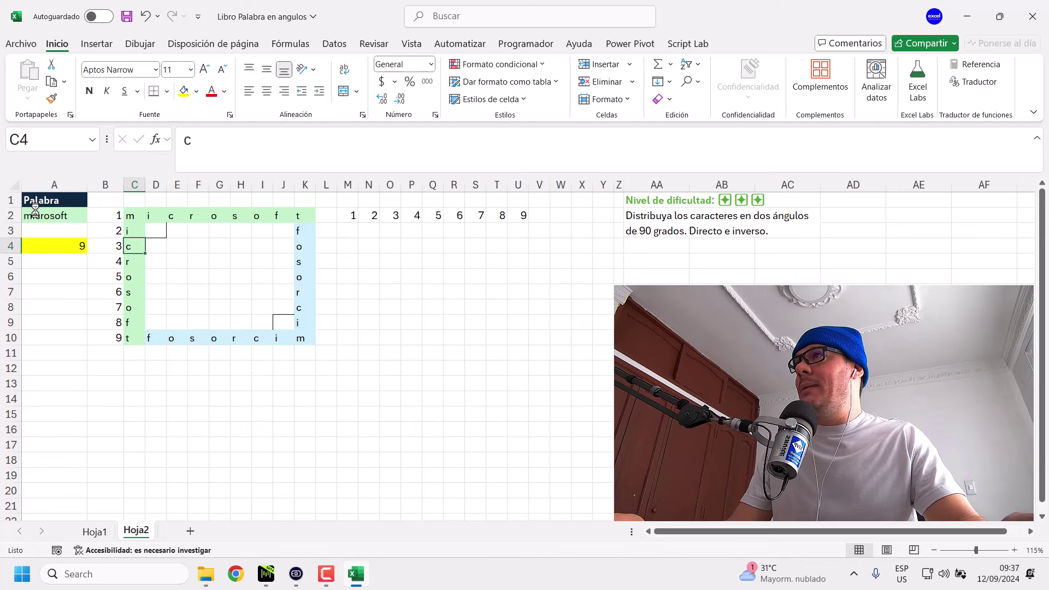
drag(144, 259, 134, 341)
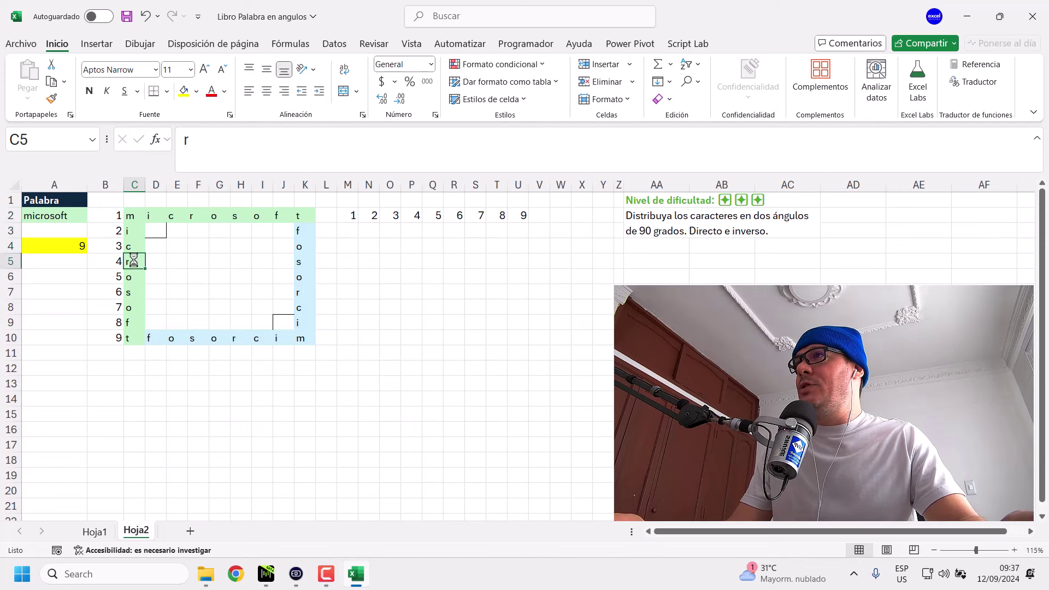
click(131, 342)
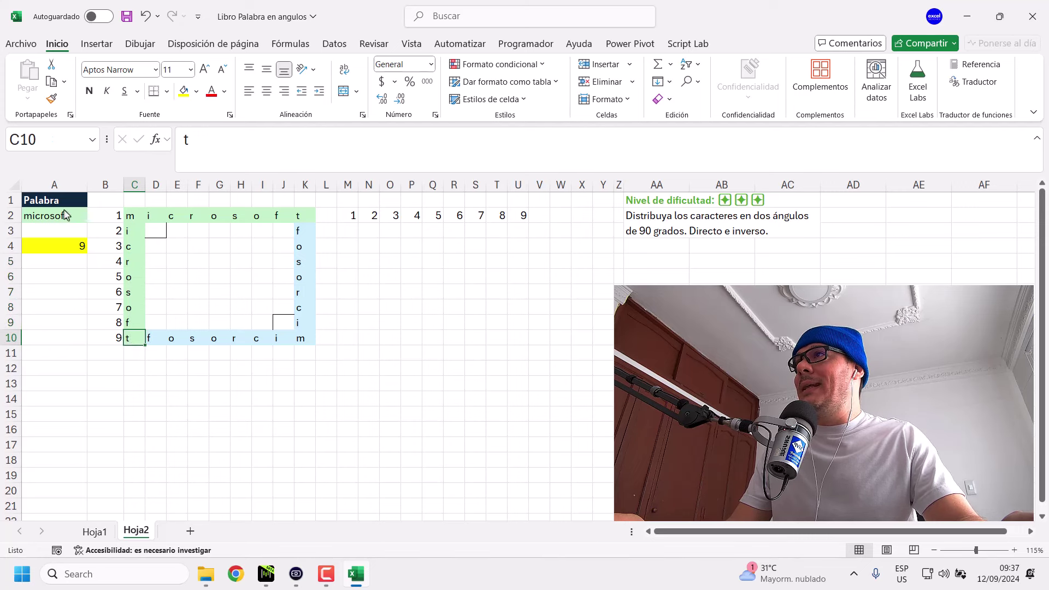
click(107, 218)
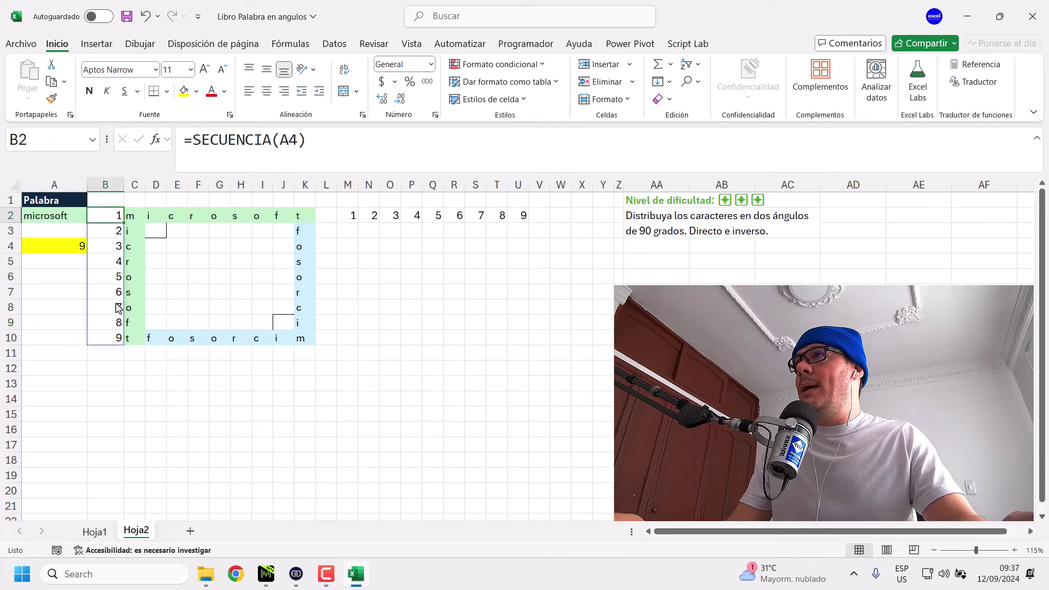
drag(120, 220, 356, 234)
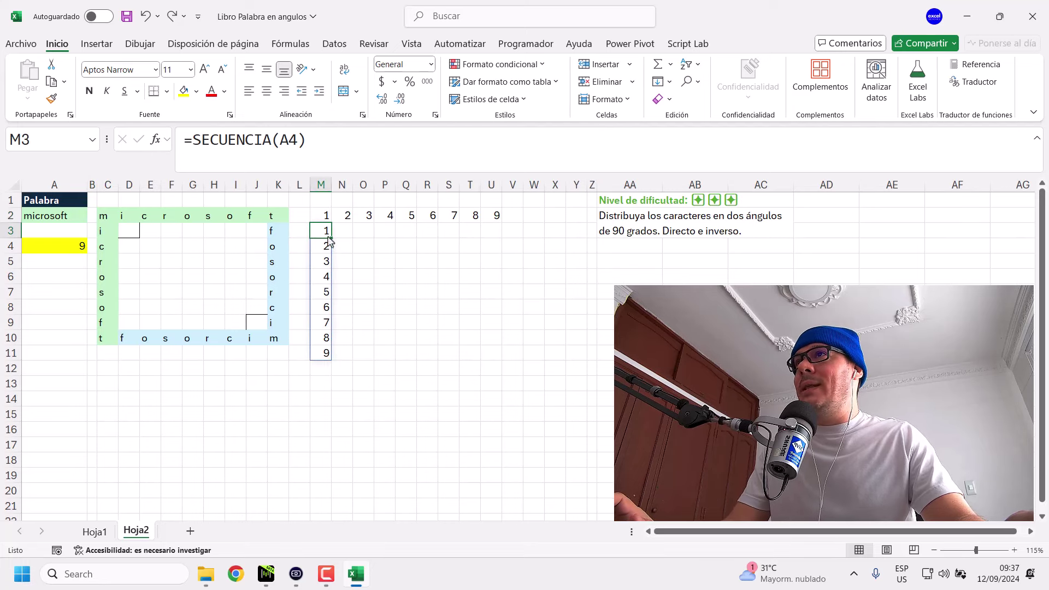
drag(327, 232, 327, 355)
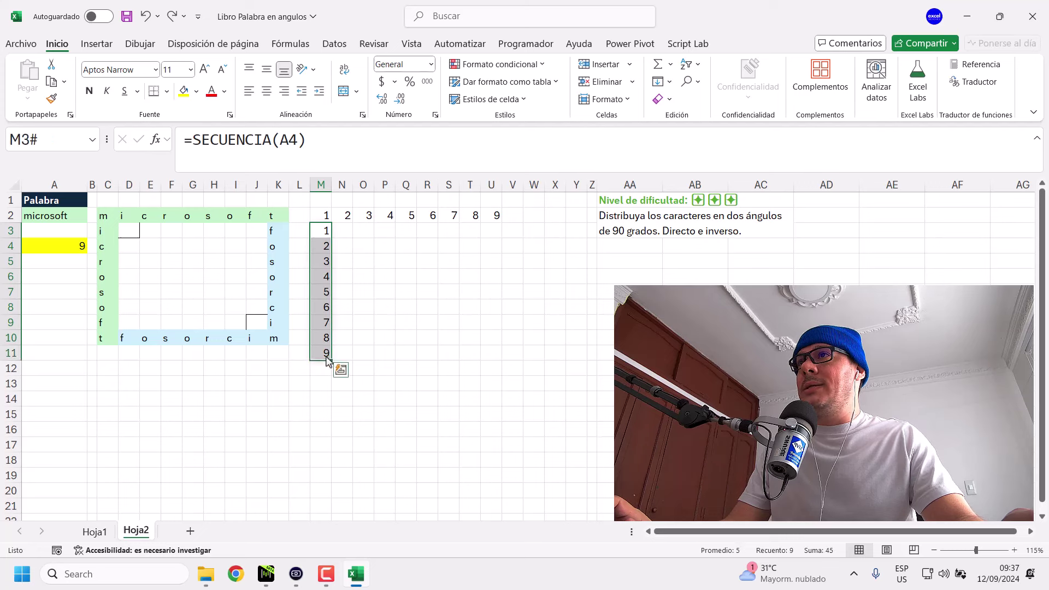
click(328, 232)
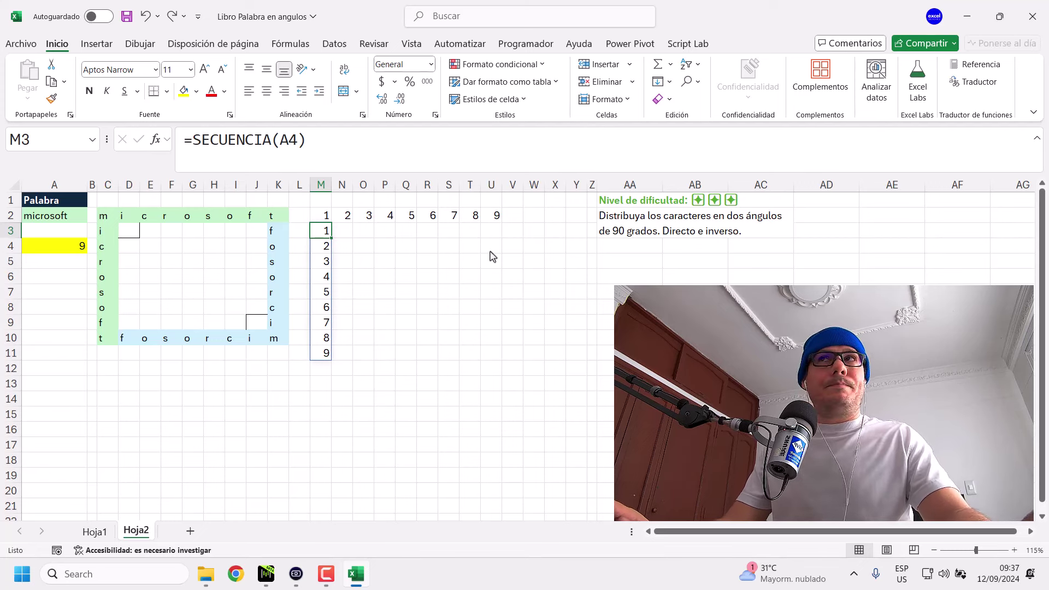
click(277, 339)
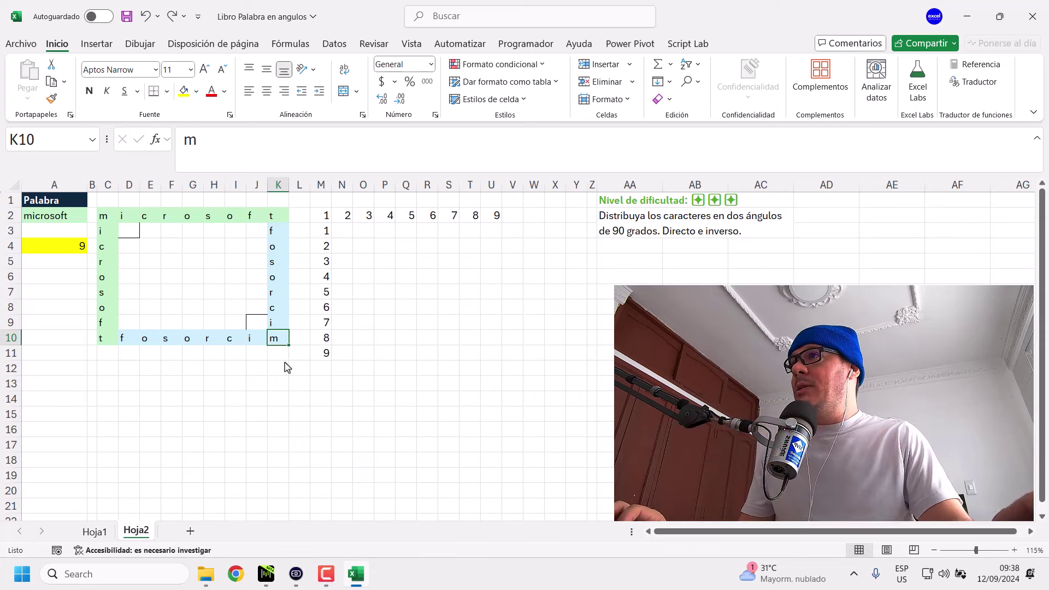
click(112, 344)
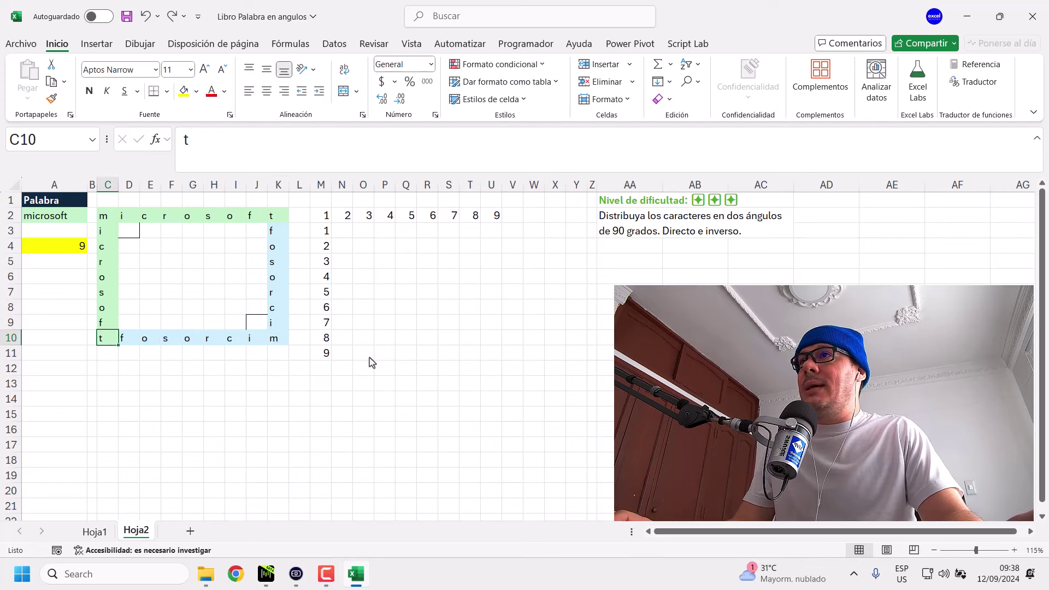
Enter =SECUENCIA(,A4) in M12 and check its 1–9 spill across M12:U12.
click(327, 373)
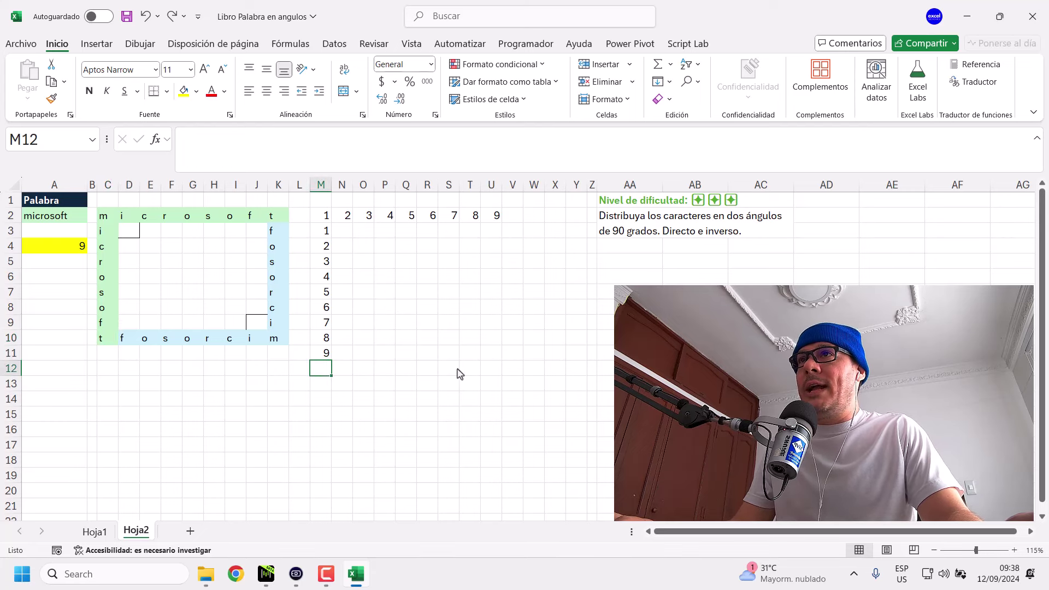
click(261, 153)
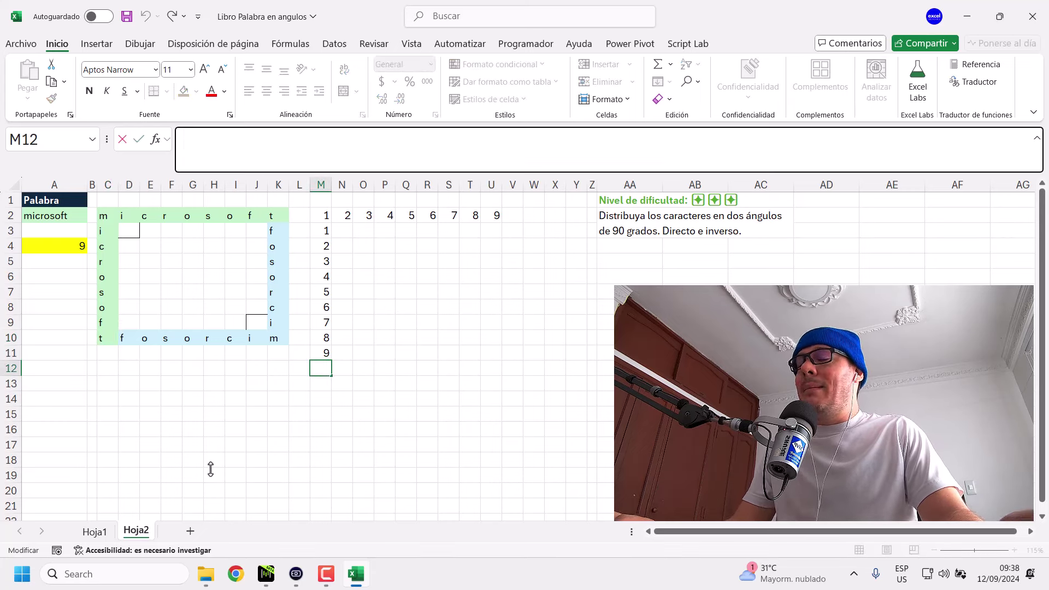
text(=secu)
key(Tab)
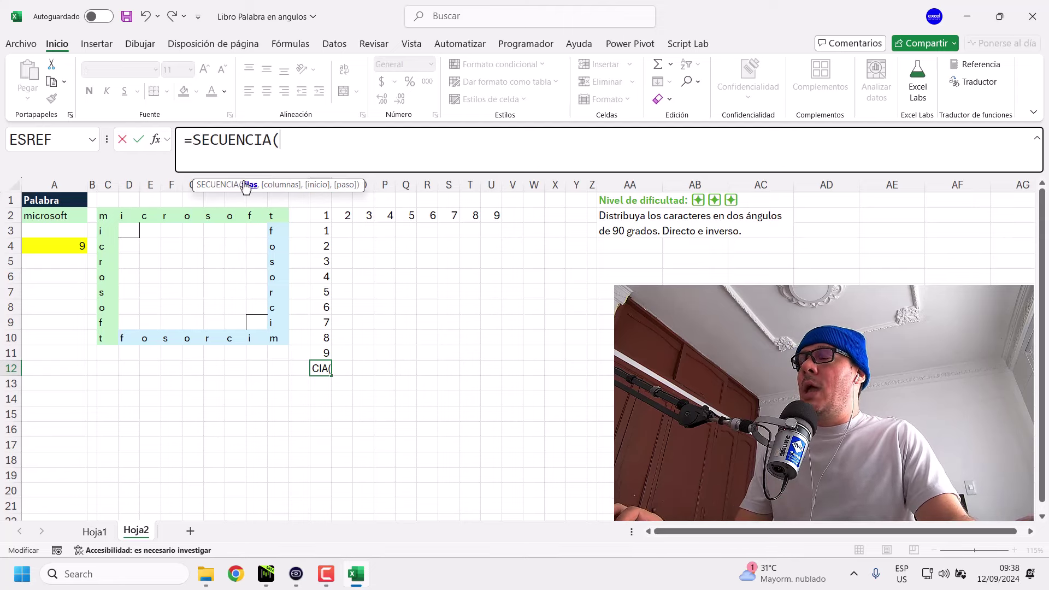
text(,)
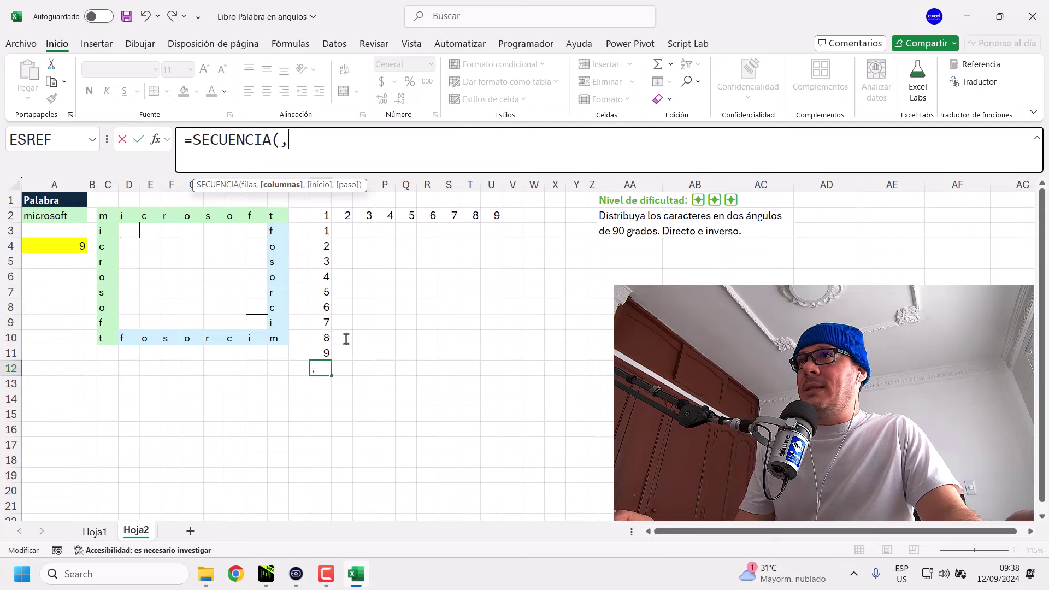
click(81, 247)
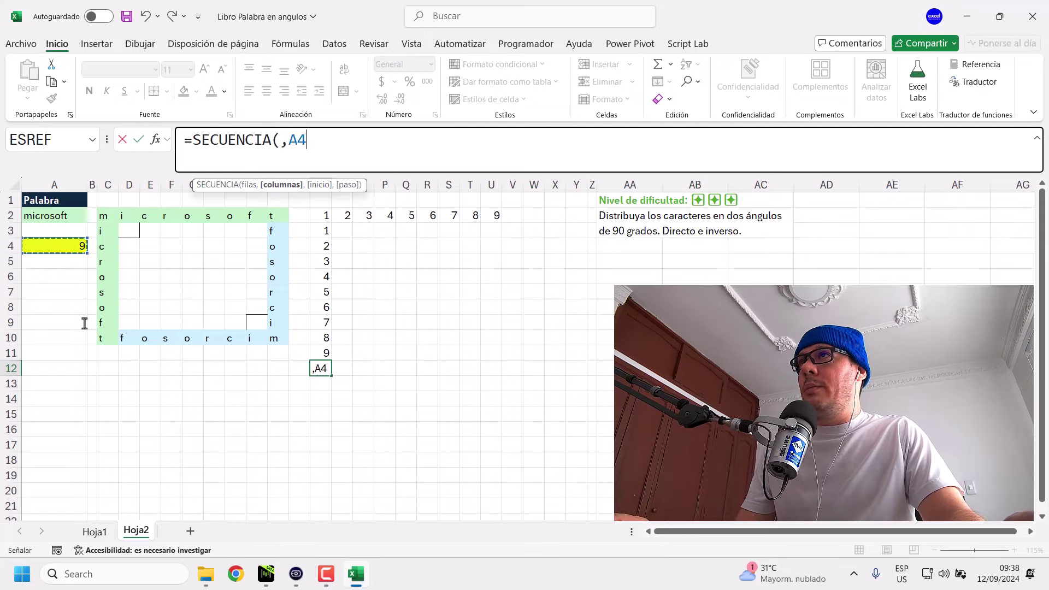
text())
key(Return)
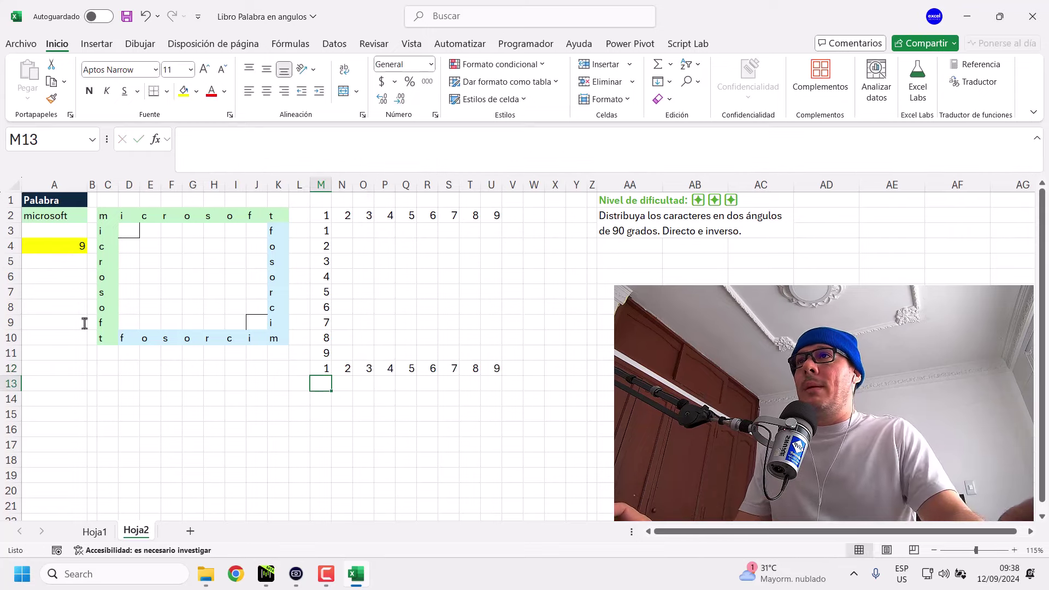
drag(326, 369, 495, 369)
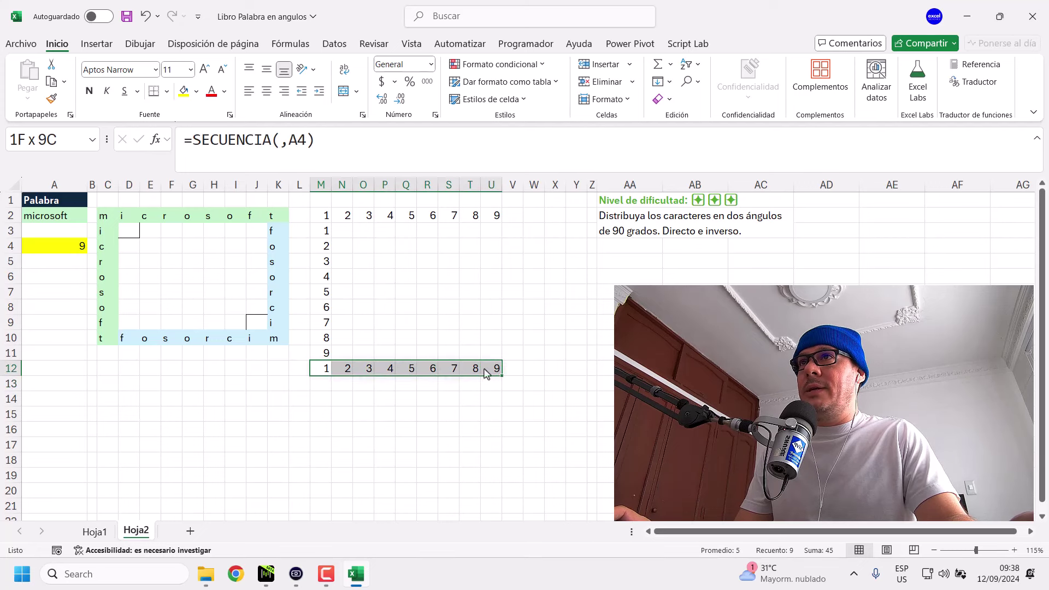
click(321, 374)
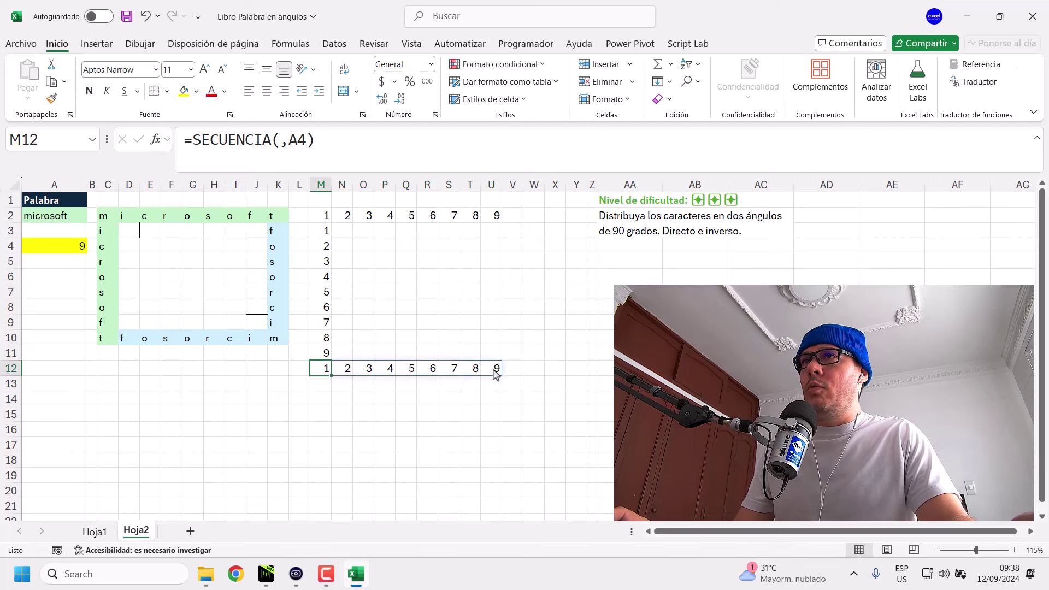
click(314, 140)
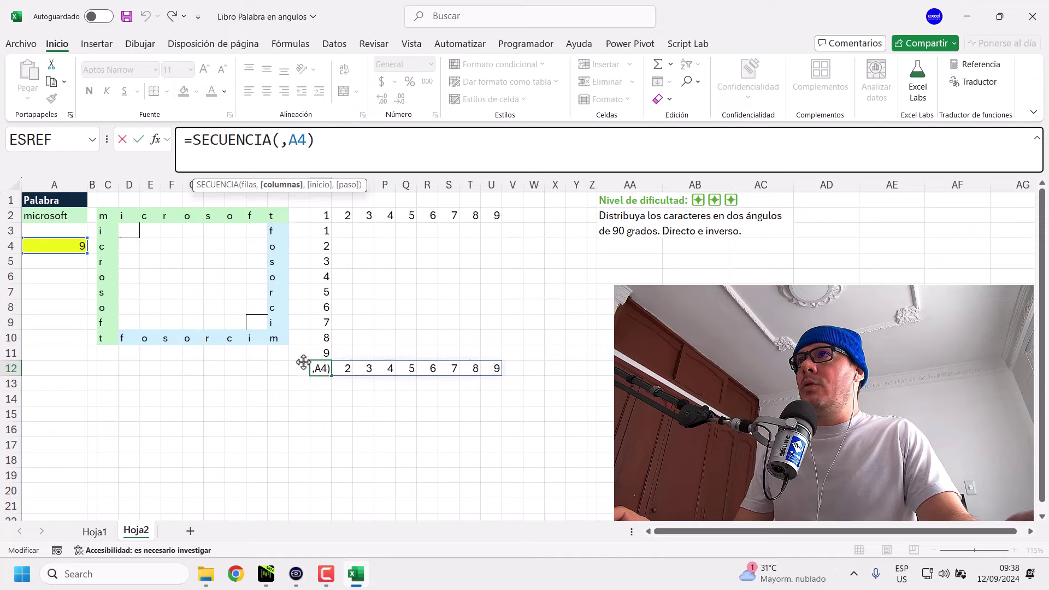
Extend the M12 formula to =SECUENCIA(,A4,A4,-1) so row 12 counts down 9 to 1.
text(,)
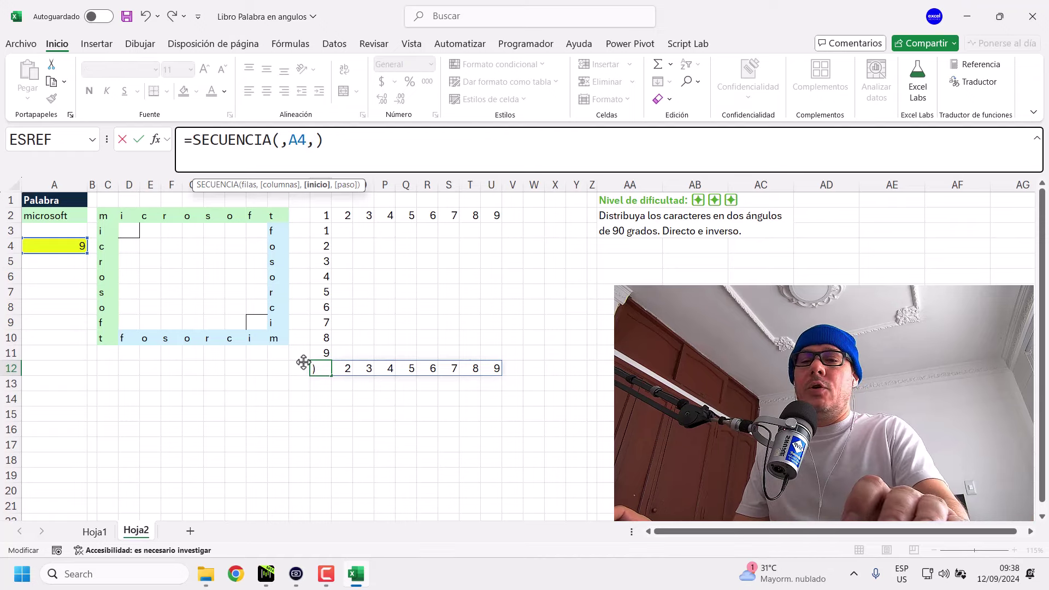
click(45, 245)
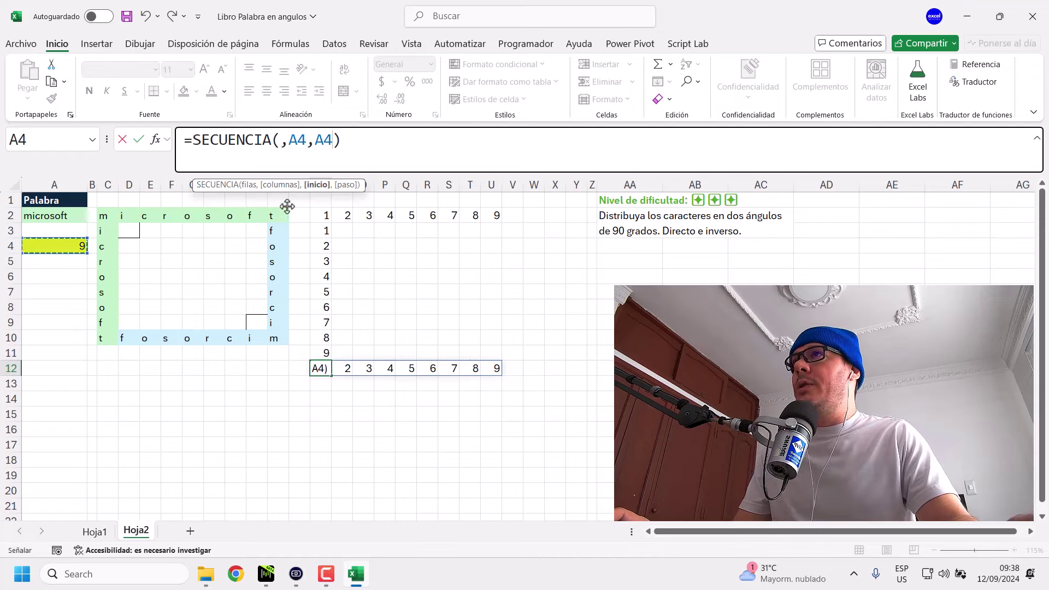
click(331, 140)
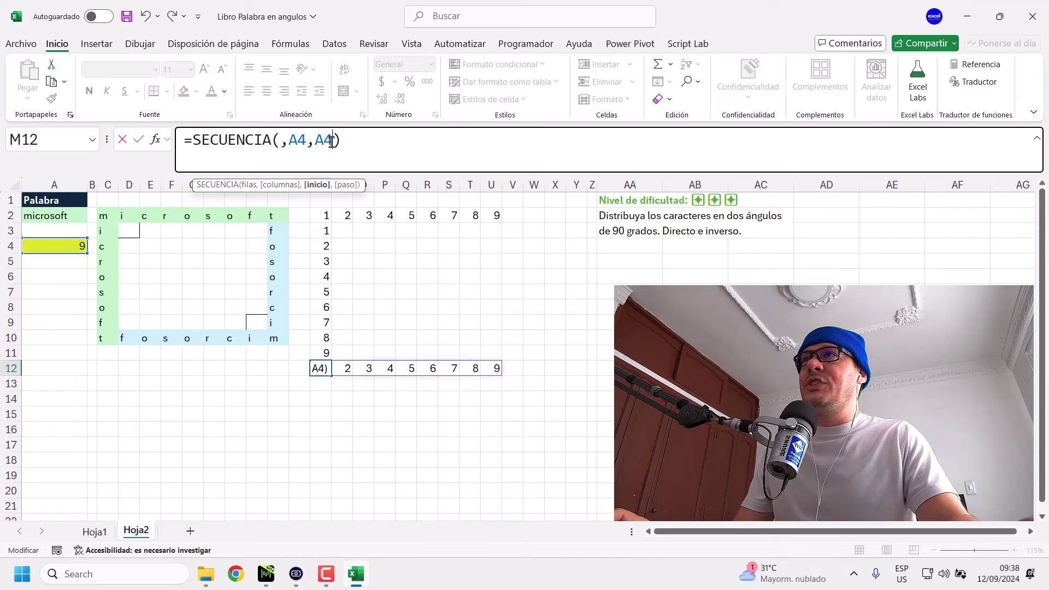
text(,-1)
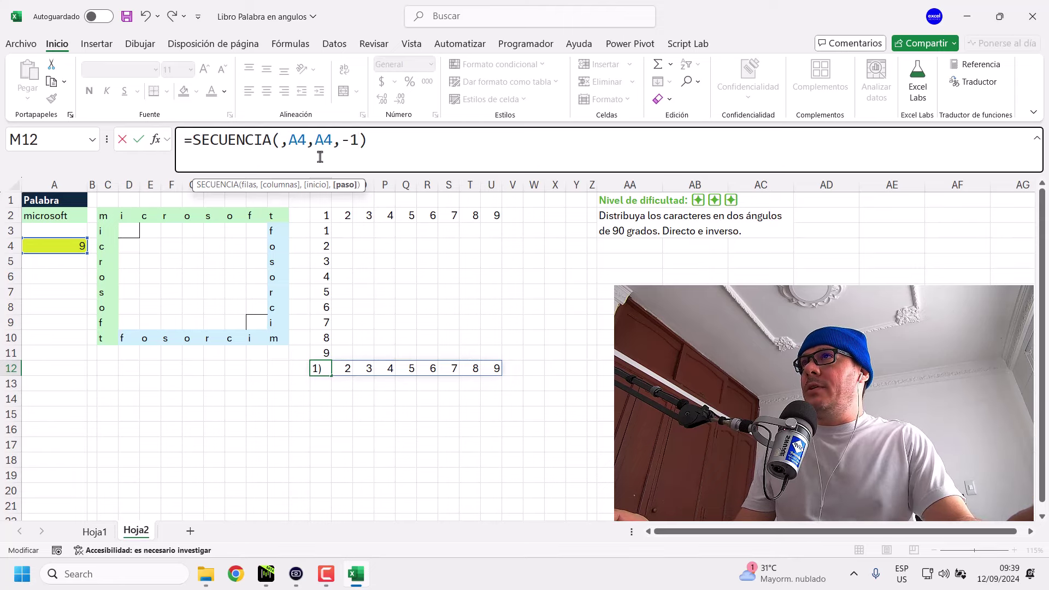
click(317, 187)
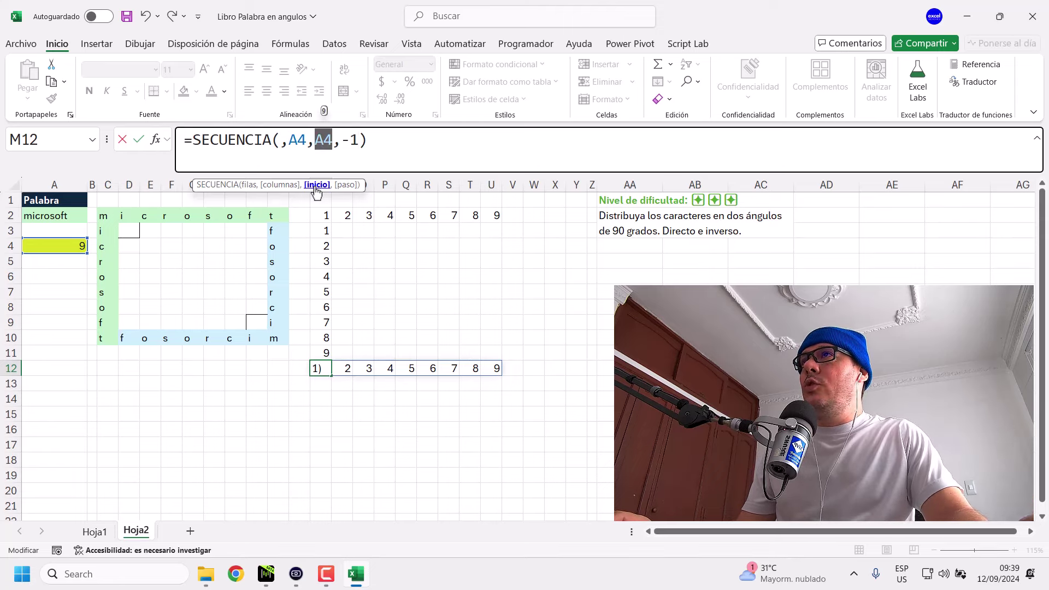
drag(357, 144, 341, 146)
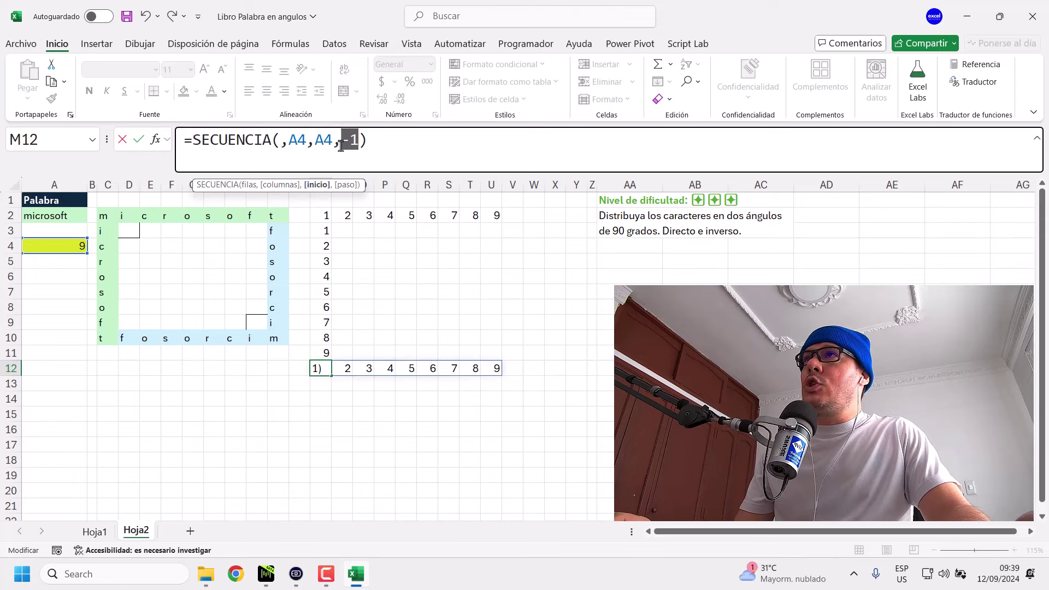
click(371, 144)
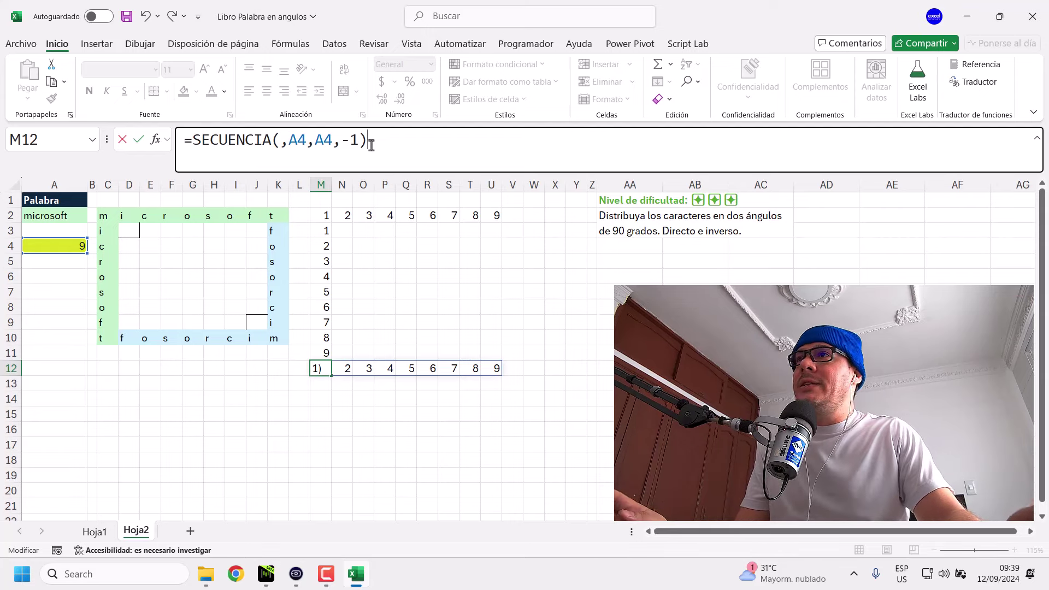
key(Return)
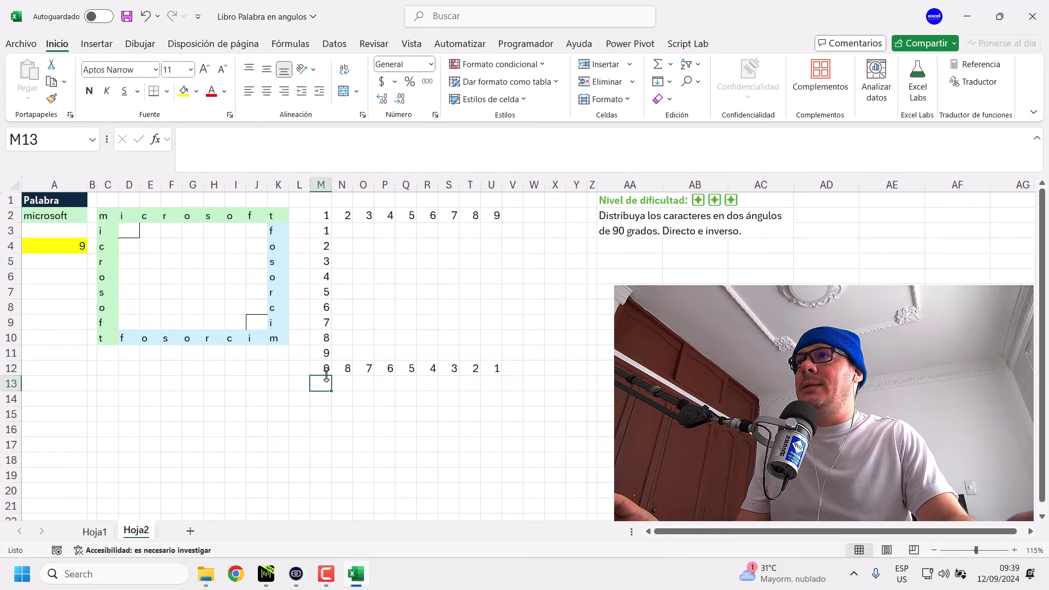
Review the columns, start and -1 step arguments of the M12 formula without changing it.
click(321, 368)
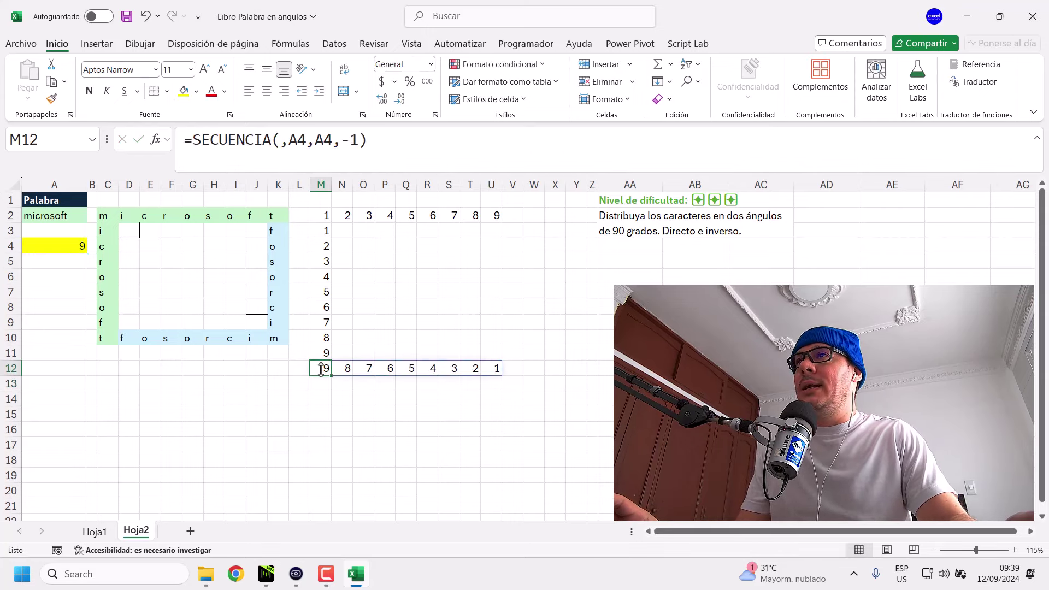
click(317, 140)
click(294, 184)
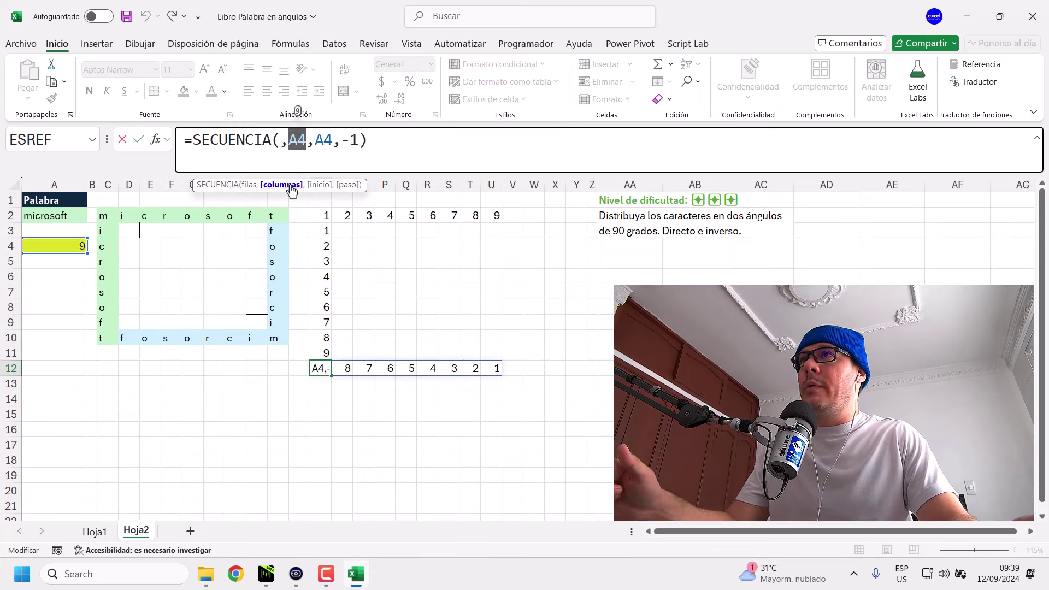
click(324, 185)
click(346, 185)
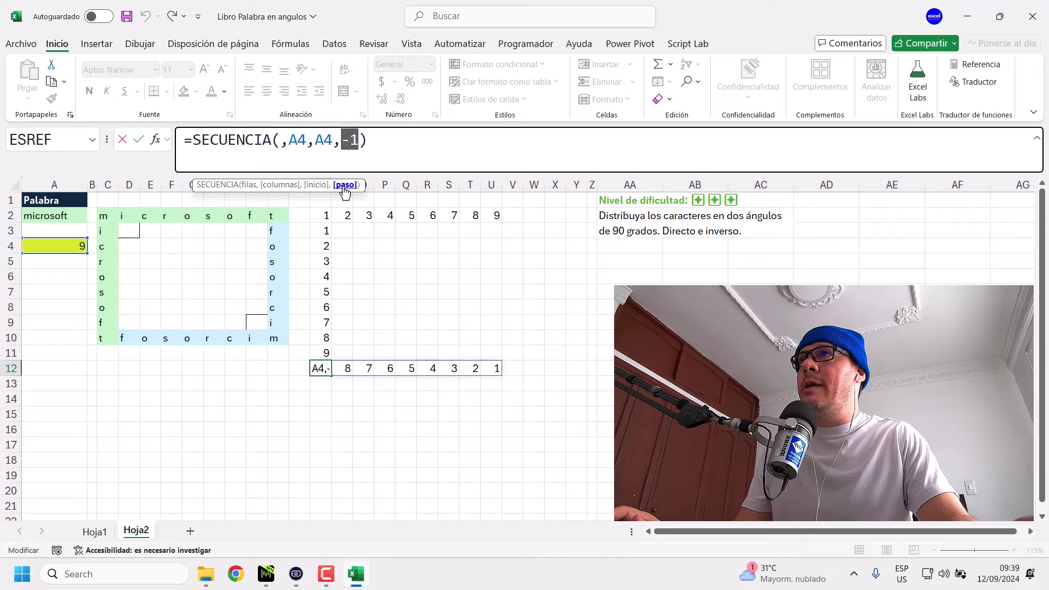
key(Escape)
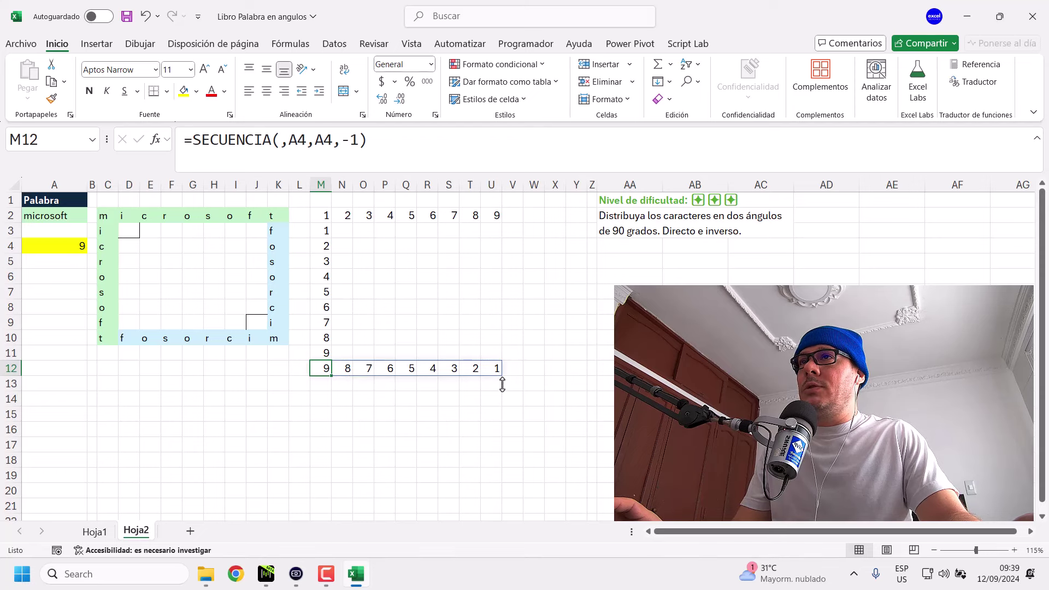
click(493, 238)
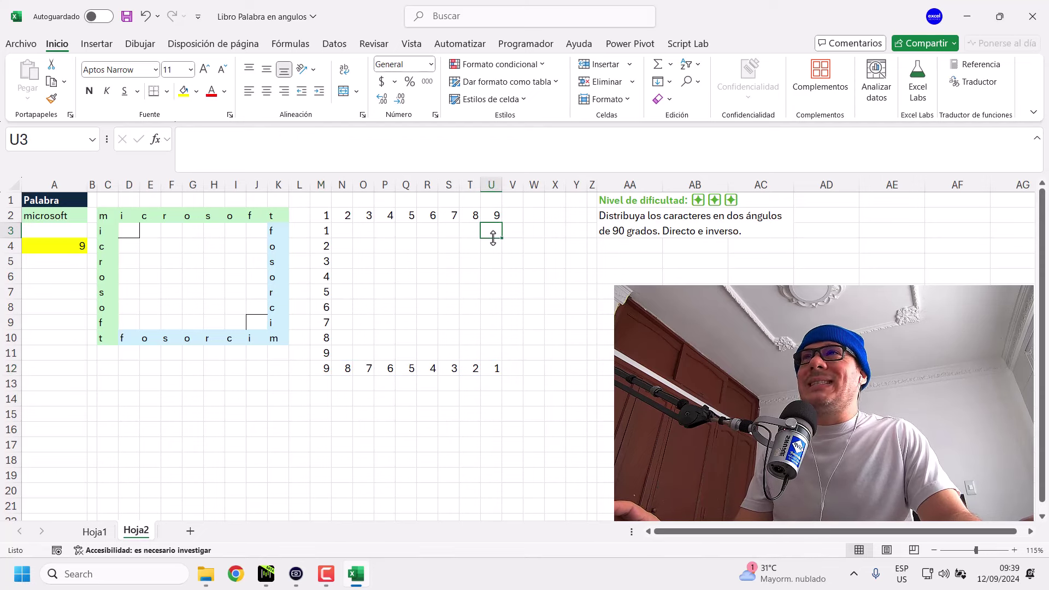
Enter =SECUENCIA(A4,,A4,-1) in U3 so 9 down to 1 fills U3:U11.
text(=se)
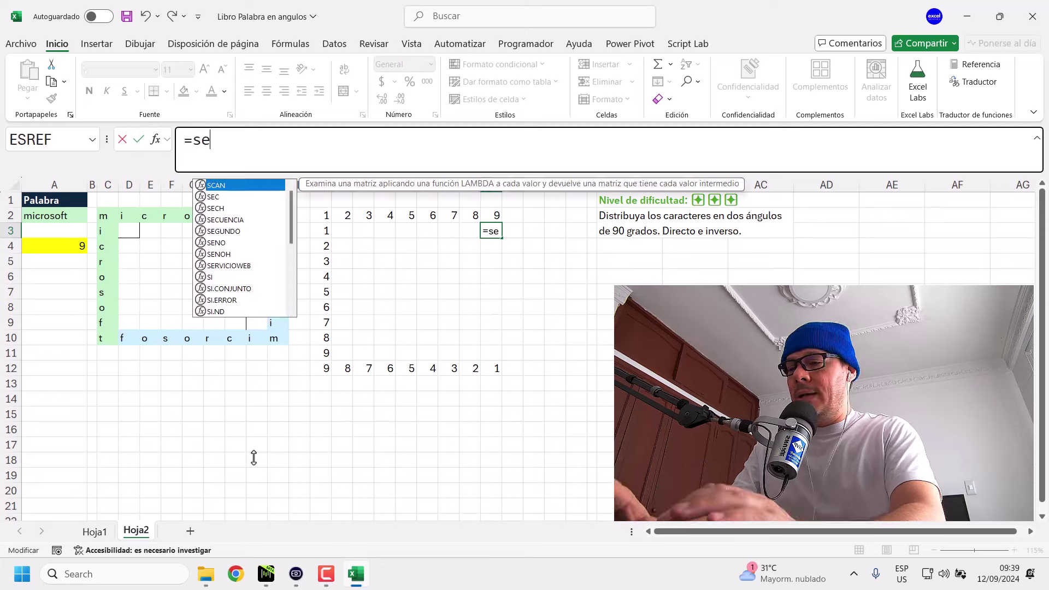
text(cu)
key(Tab)
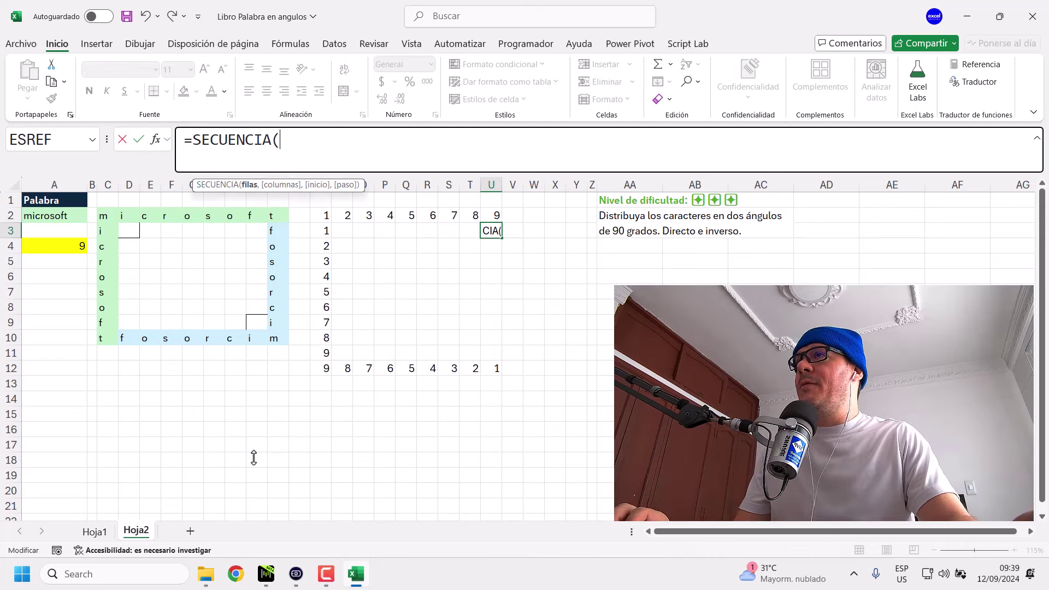
click(74, 248)
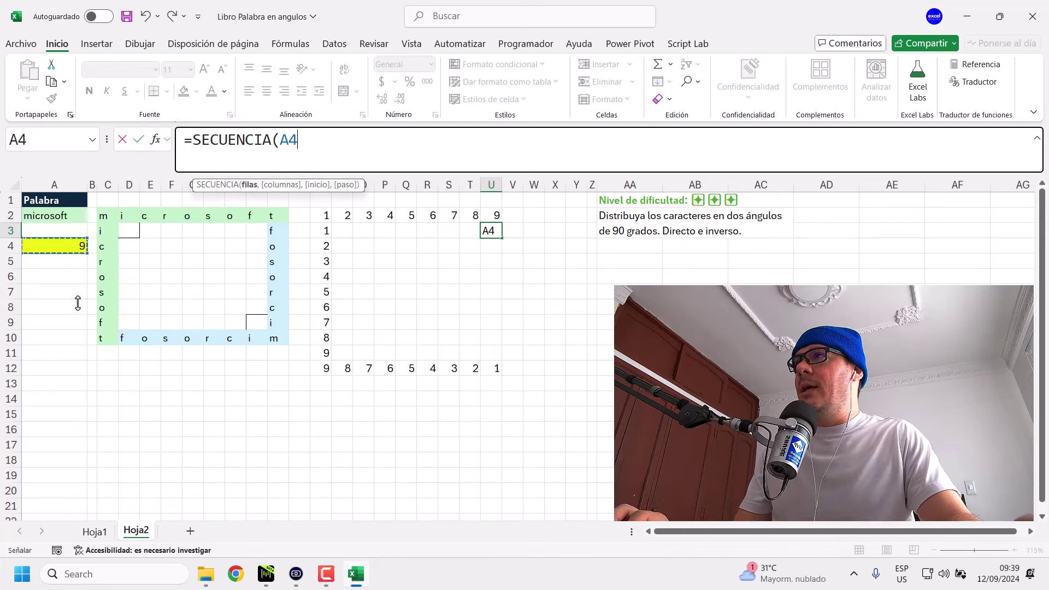
text(,,)
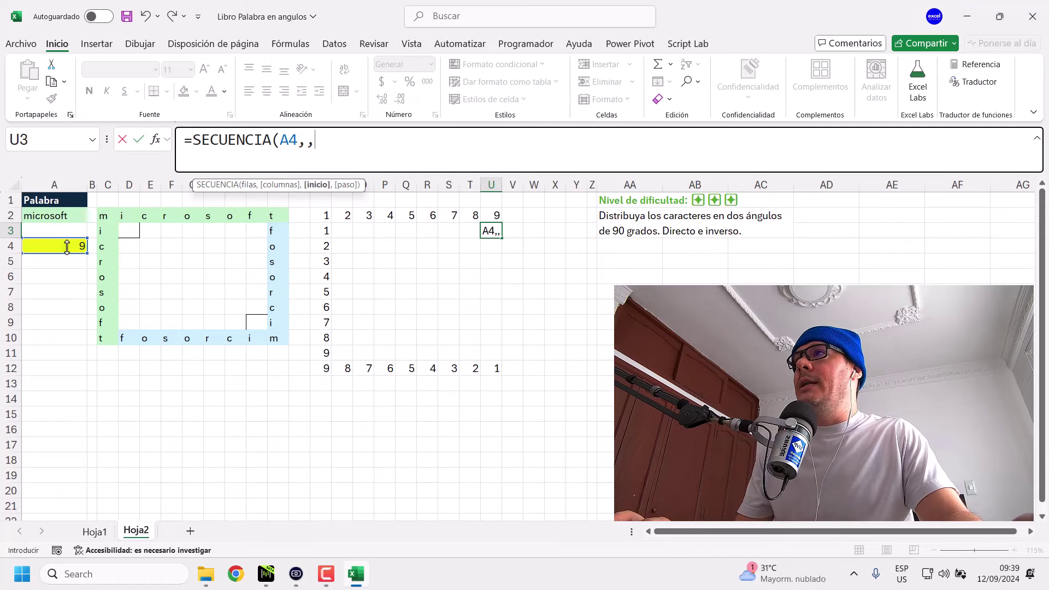
click(67, 246)
text(,-1)
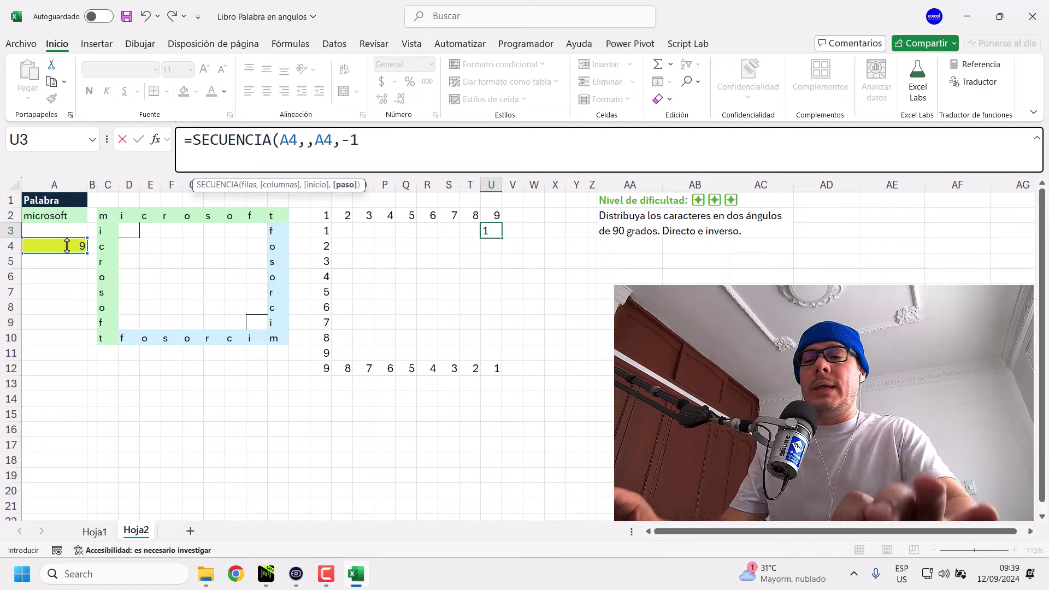
text())
key(Return)
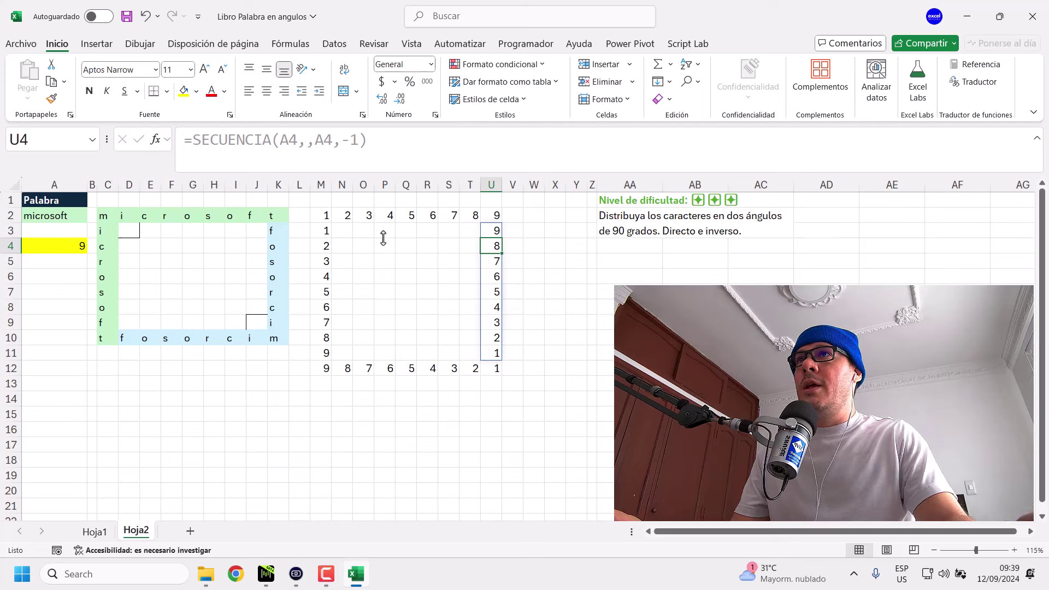
drag(490, 232, 490, 353)
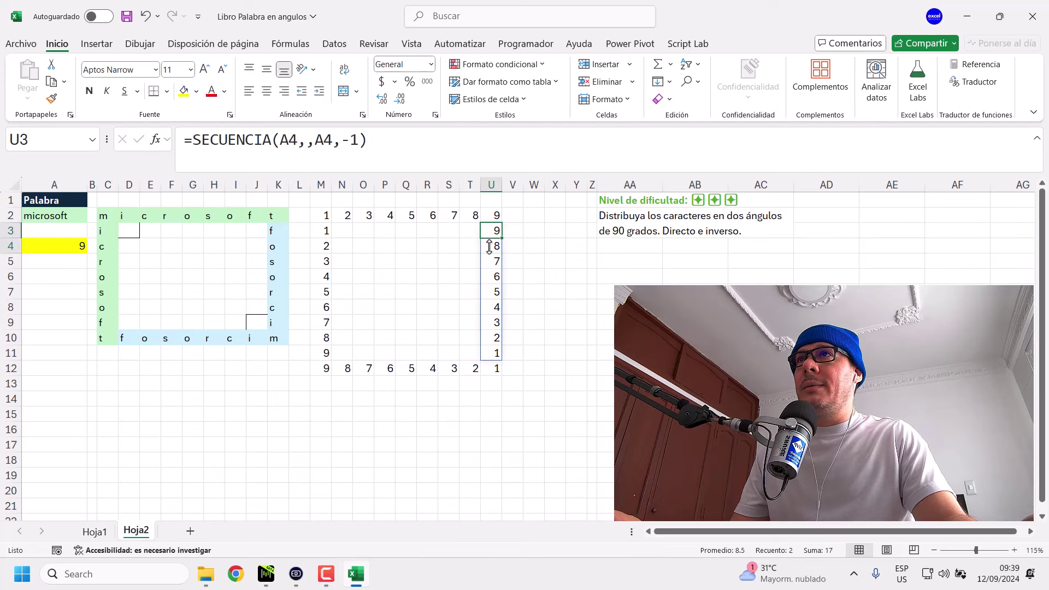
Compare the formulas in U12, M11 and U11, undoing an accidental move of the countdown row with Ctrl+Z.
click(494, 369)
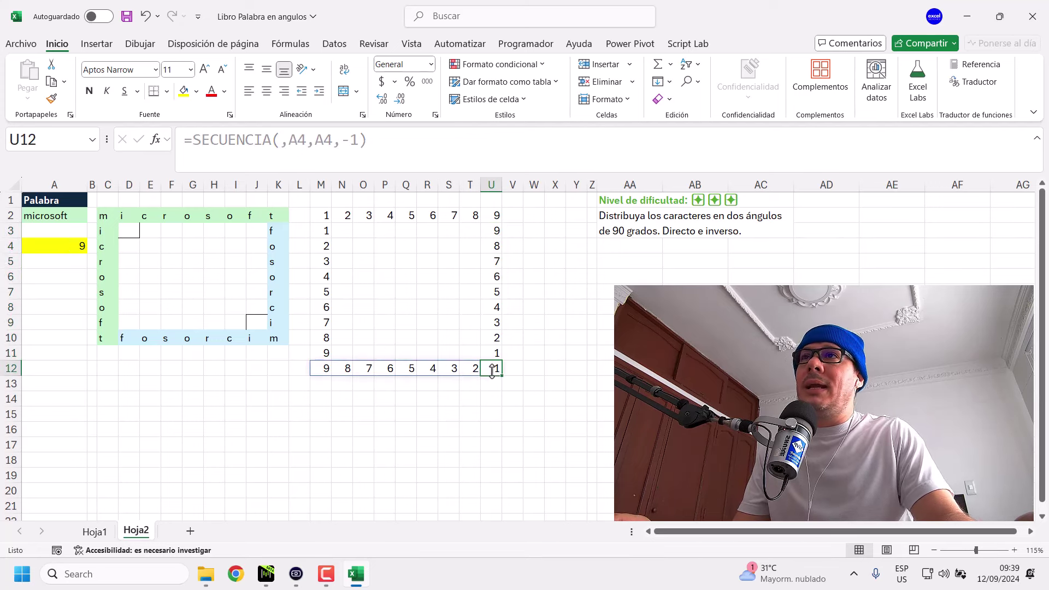
mouse_move(492, 235)
mouse_down()
mouse_move(495, 367)
mouse_move(495, 231)
mouse_up()
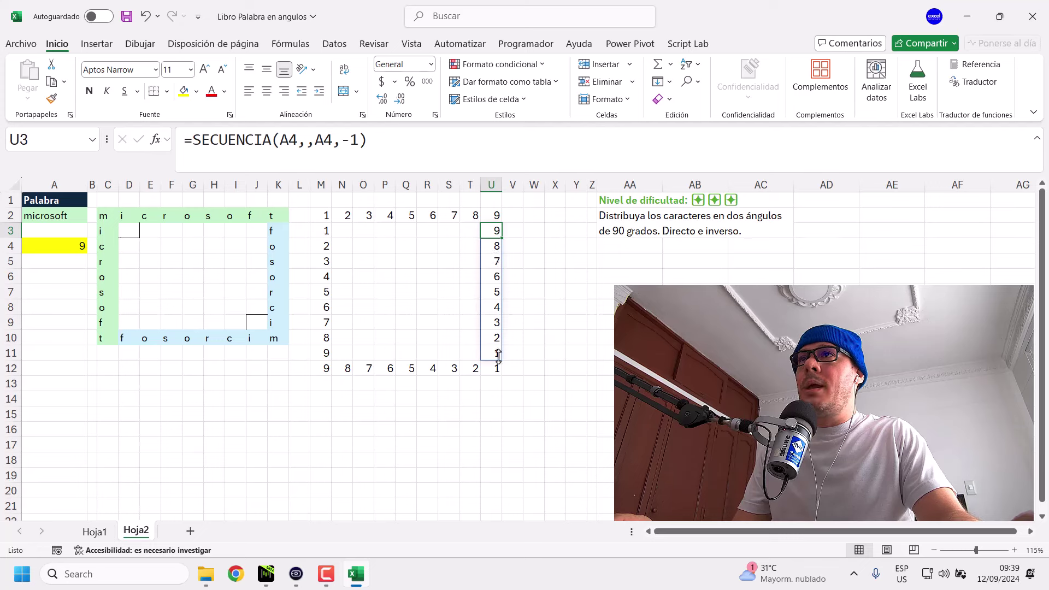
click(493, 374)
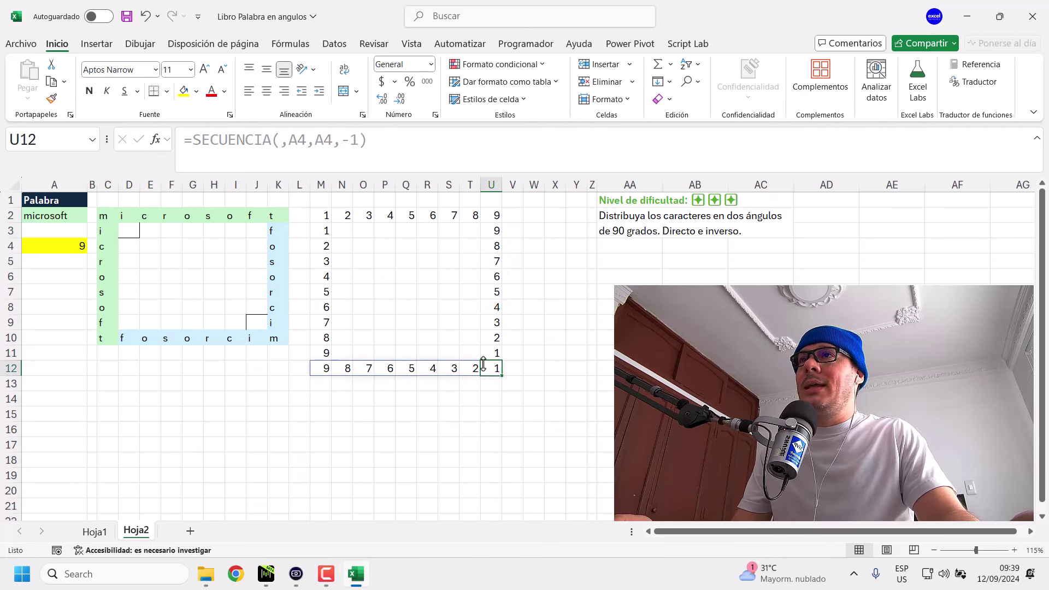
click(323, 353)
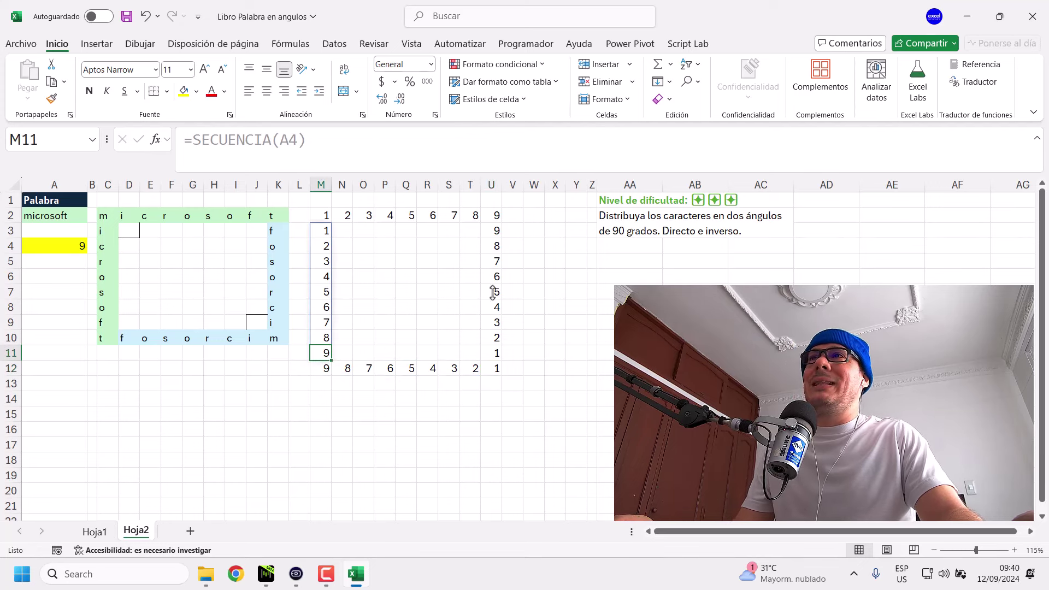
mouse_move(106, 215)
mouse_down()
mouse_move(282, 344)
mouse_move(456, 366)
mouse_move(456, 353)
mouse_up()
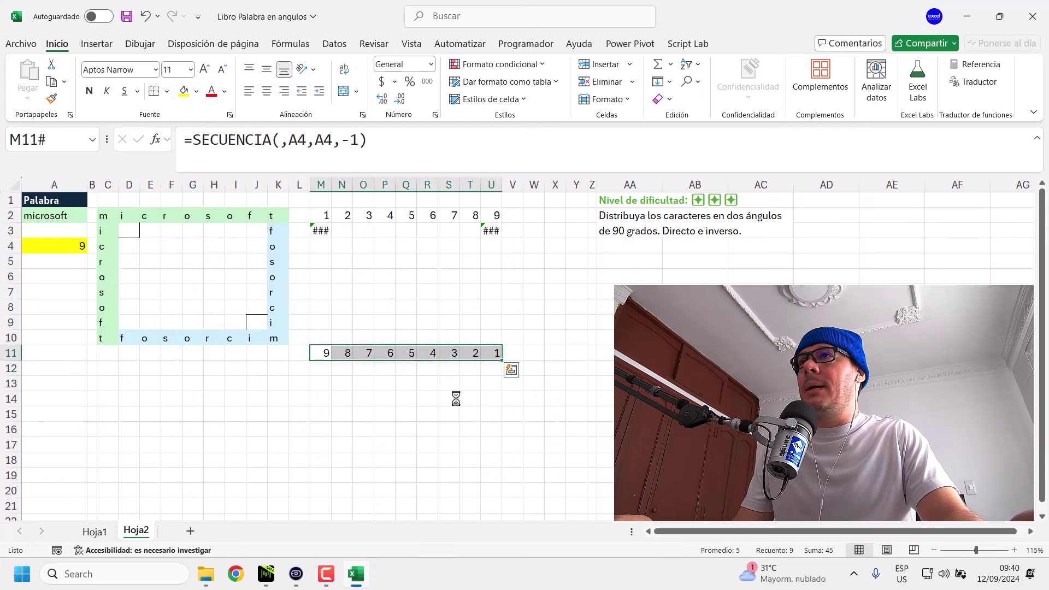
key(ctrl+z)
click(326, 354)
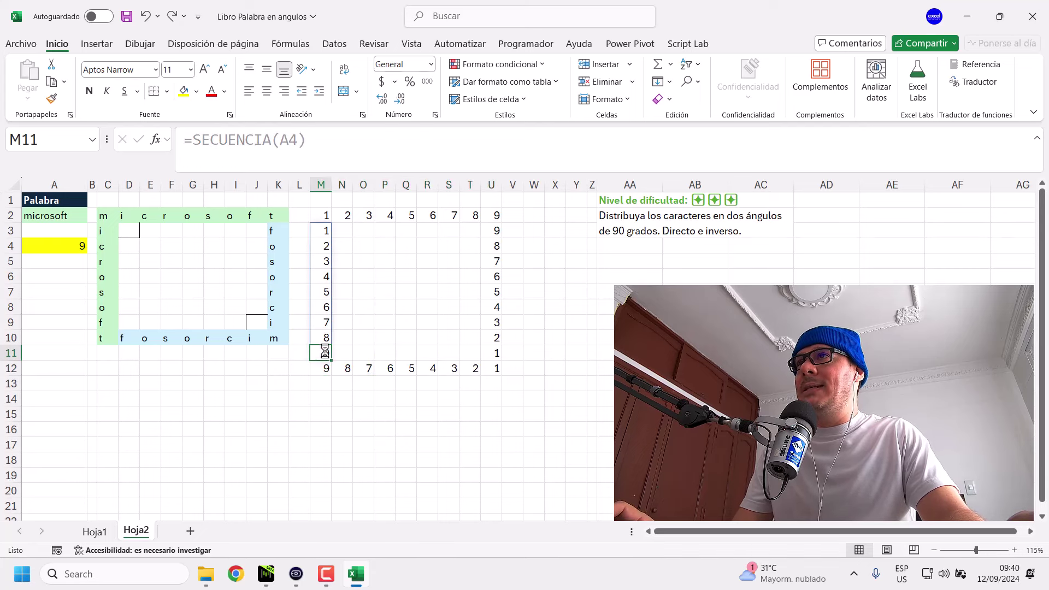
click(489, 352)
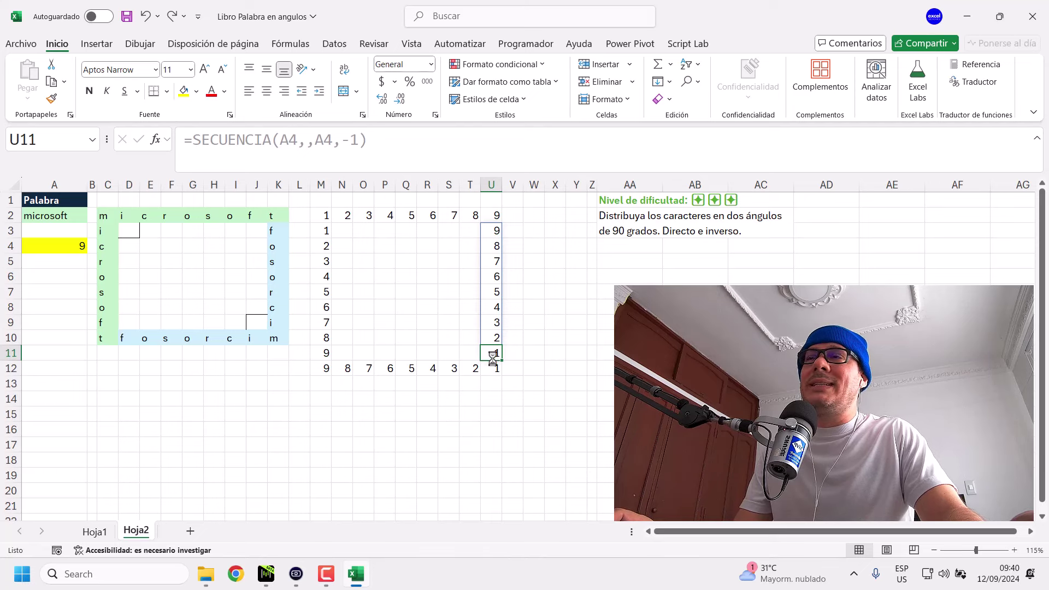
click(490, 371)
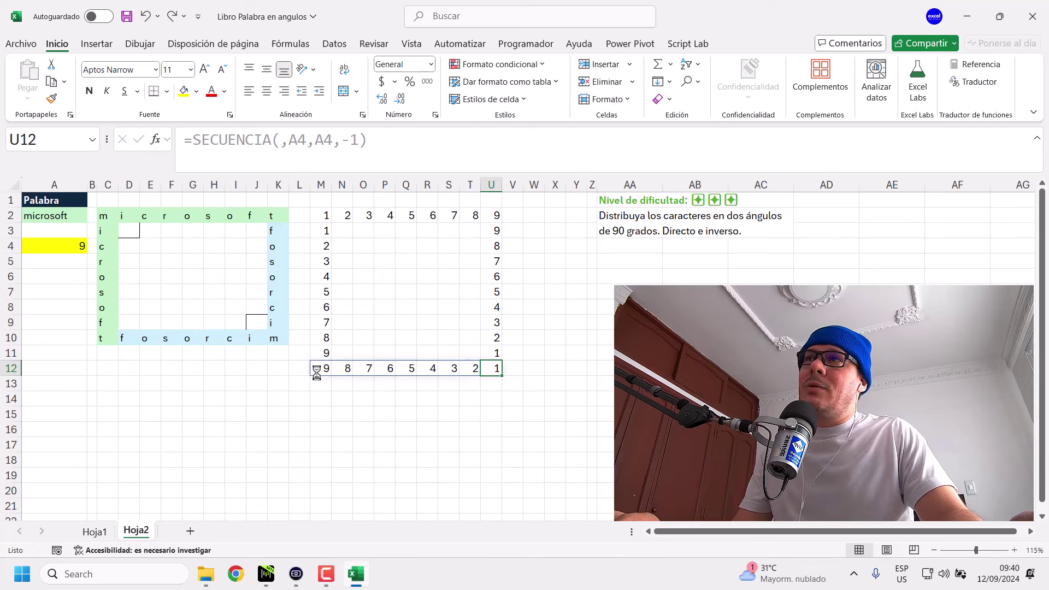
click(109, 368)
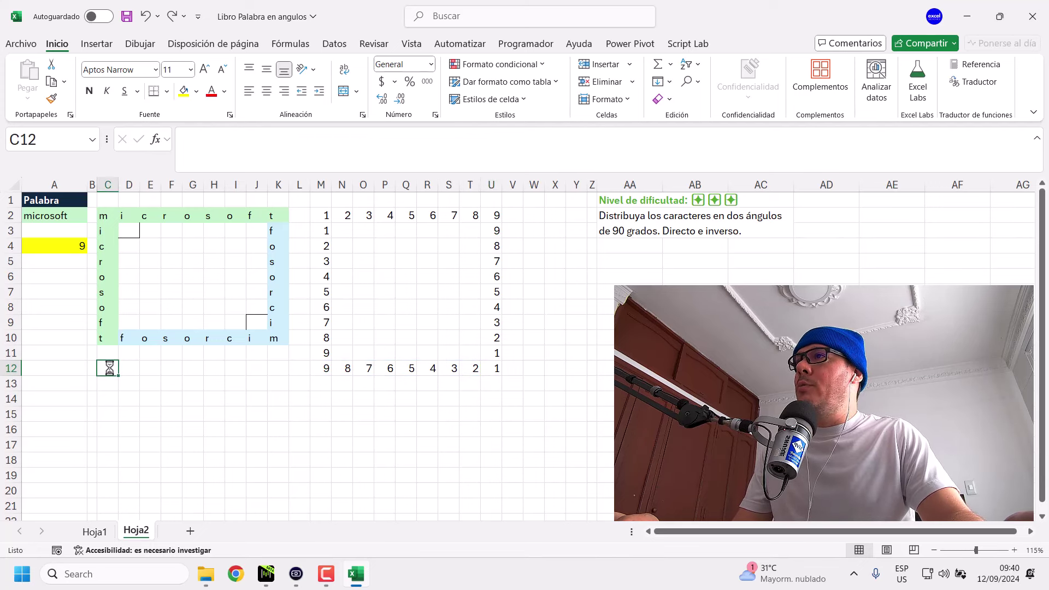
Begin the C12 formula =ARCHIVOMAKEARRAY(9,9,LAMBDA( in the formula bar.
click(182, 149)
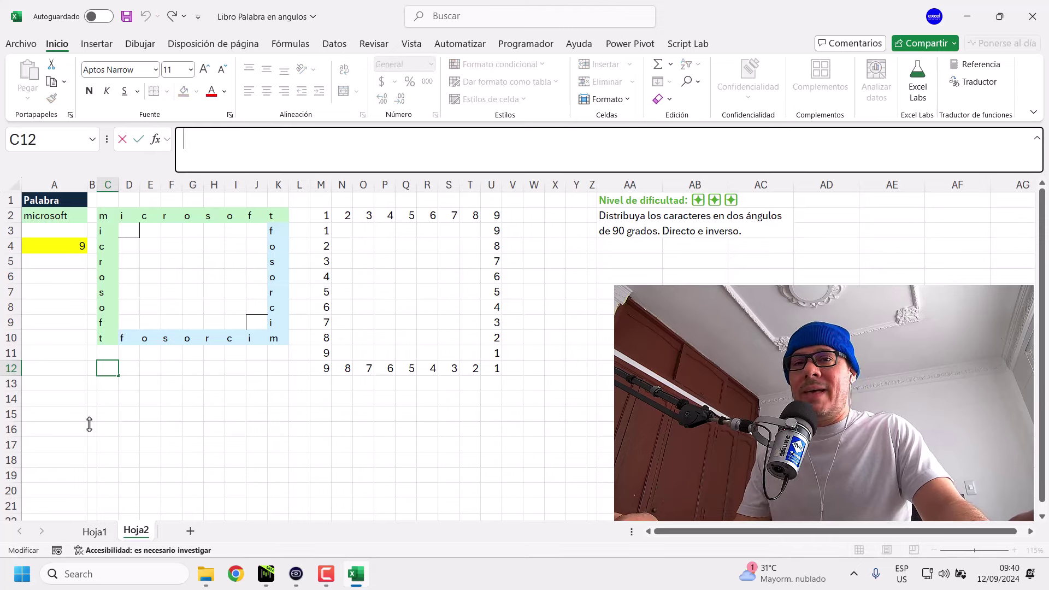
text(=)
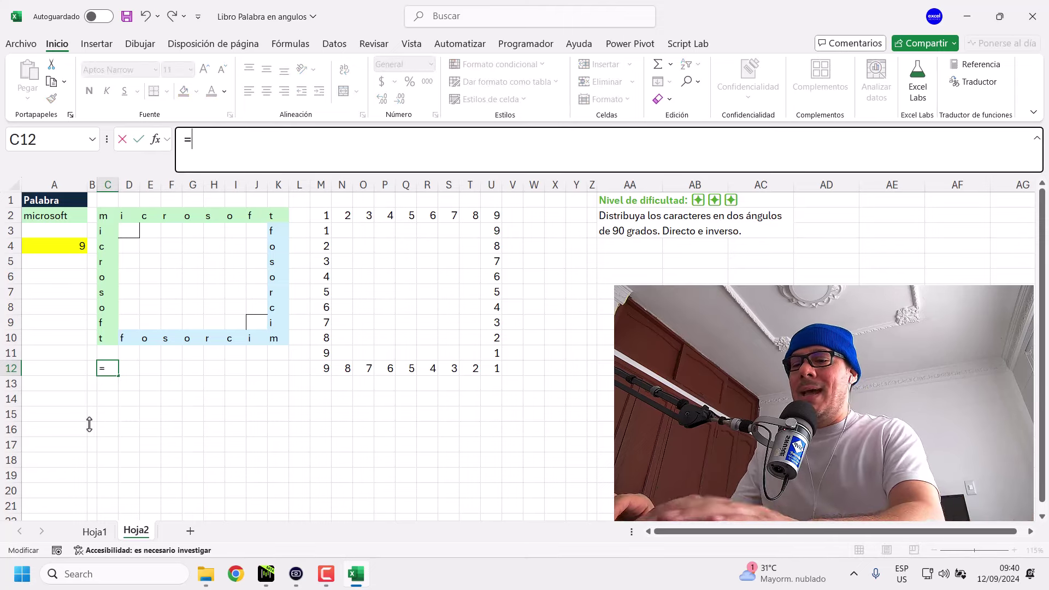
text(archi)
key(Tab)
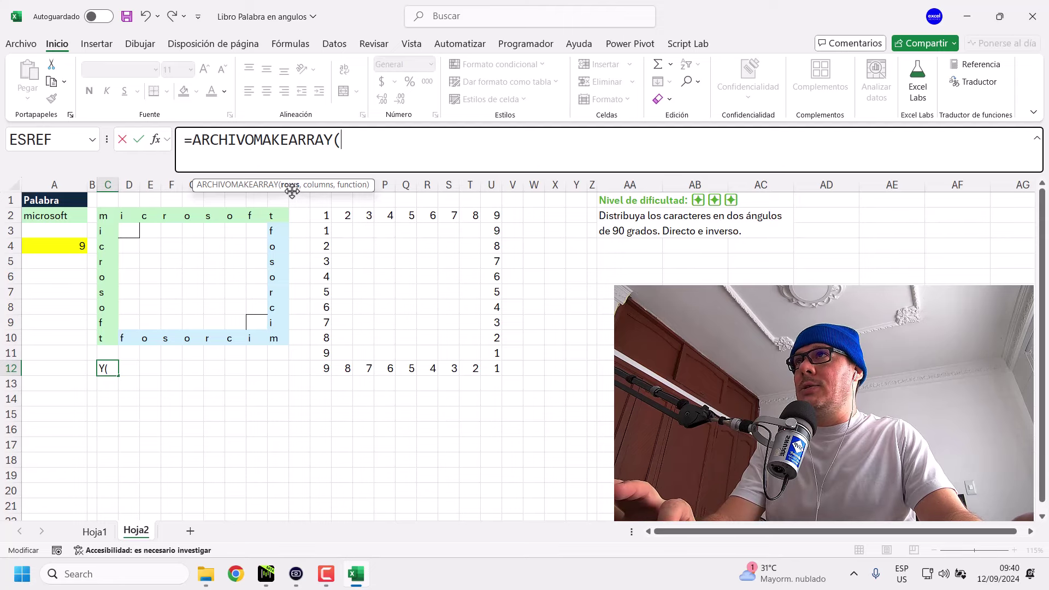
text(,)
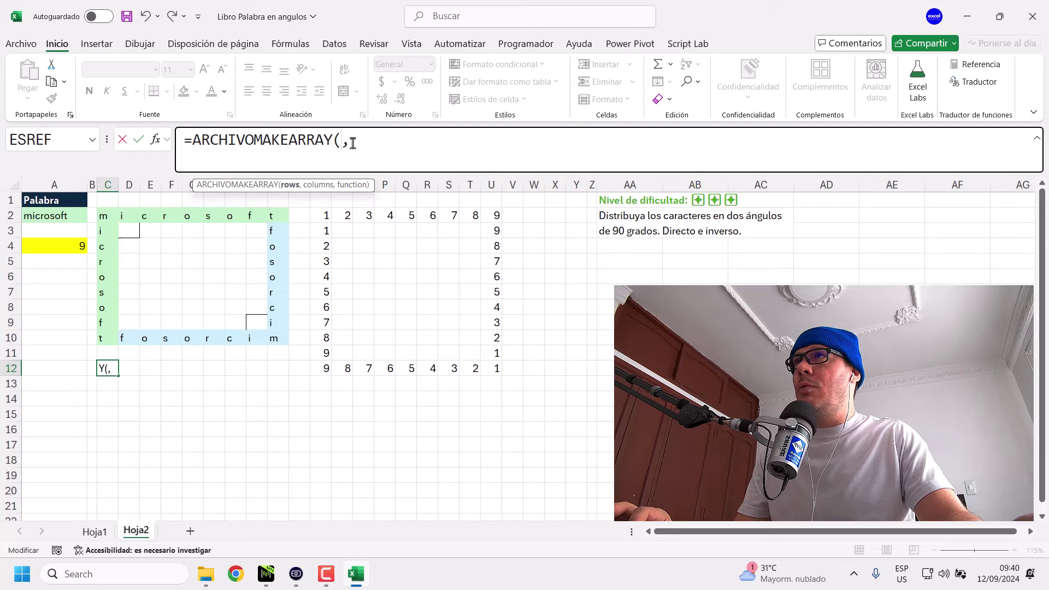
key(BackSpace)
text(9,)
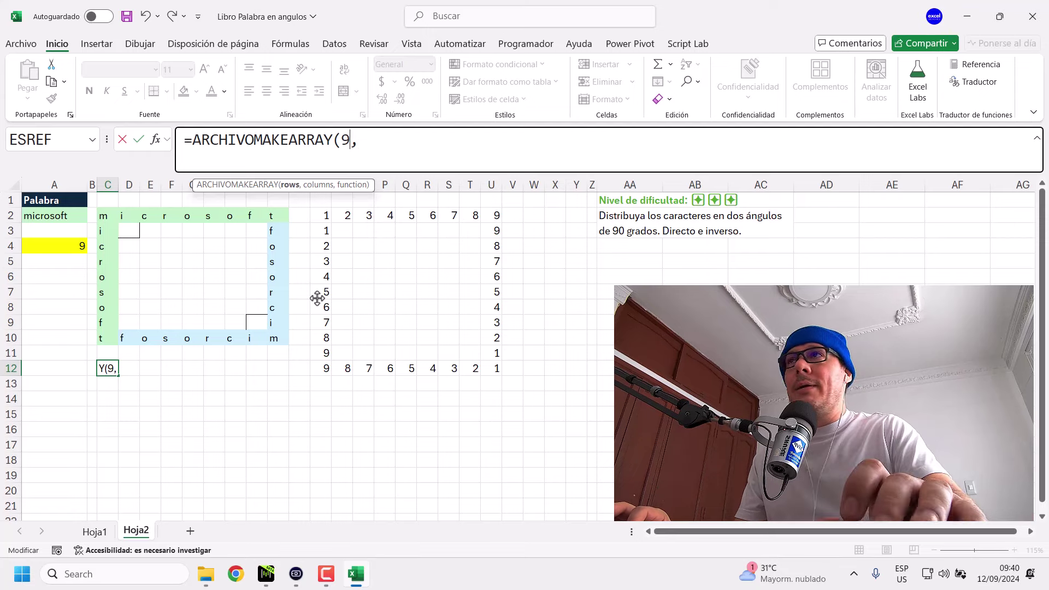
text(9)
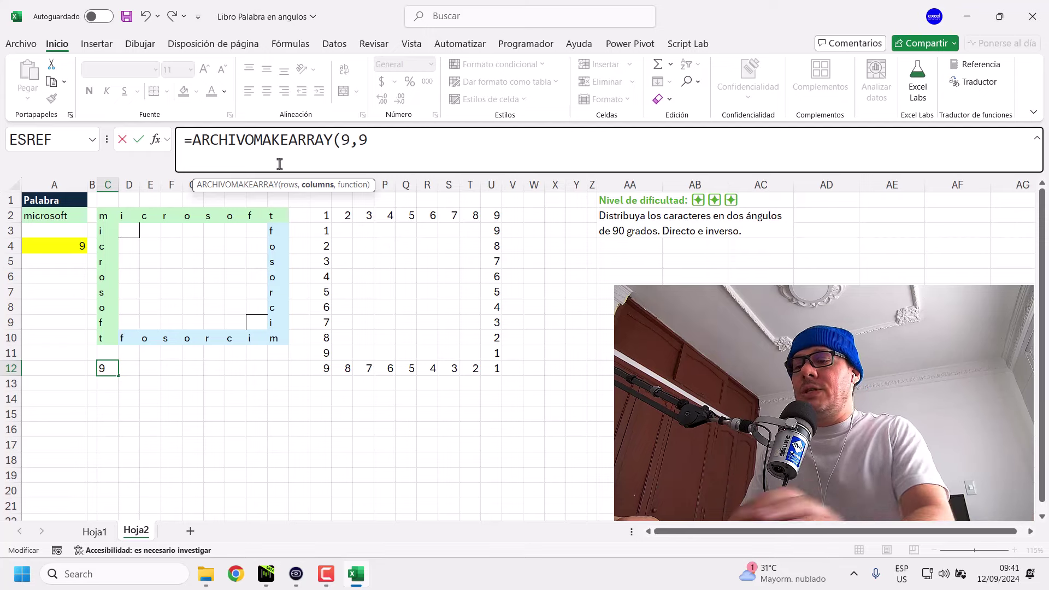
text(,lam)
key(Tab)
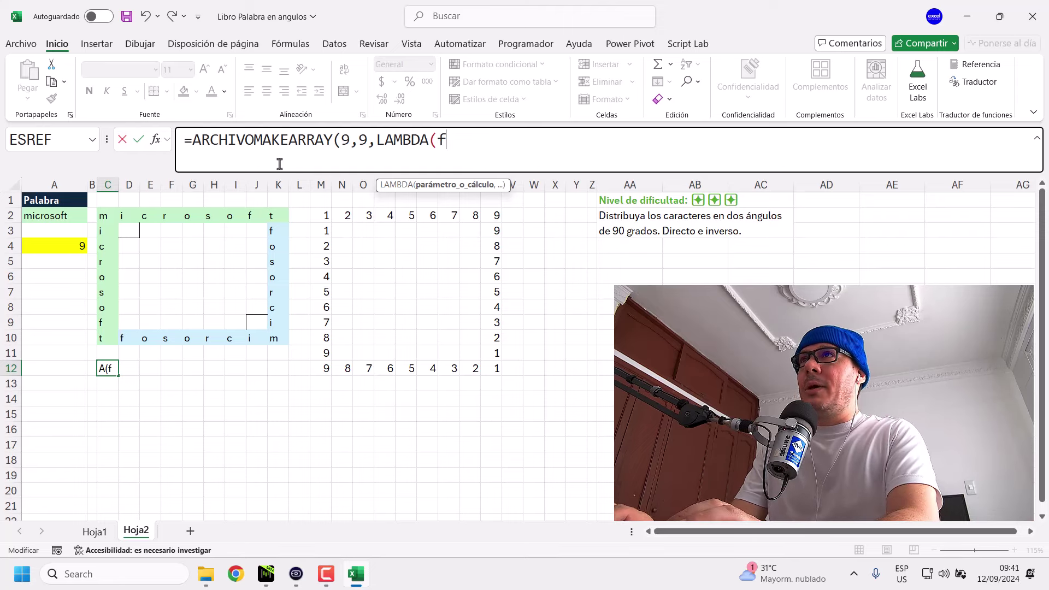
Try fila and columna as LAMBDA parameters, then shorten them to f,c.
text(,c,)
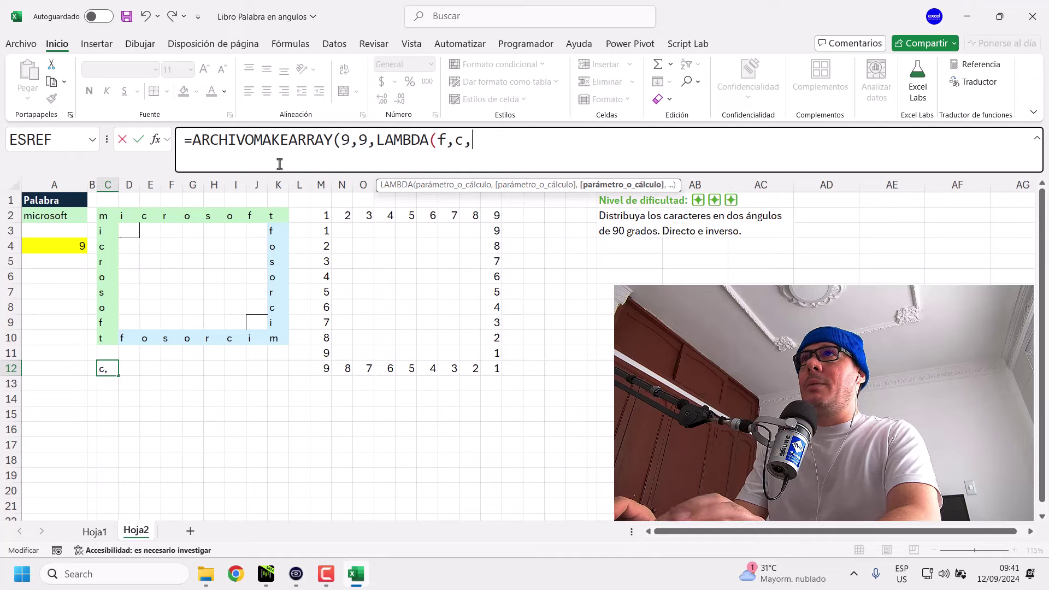
key(BackSpace)
key(BackSpace)
key(BackSpace)
text(ila,)
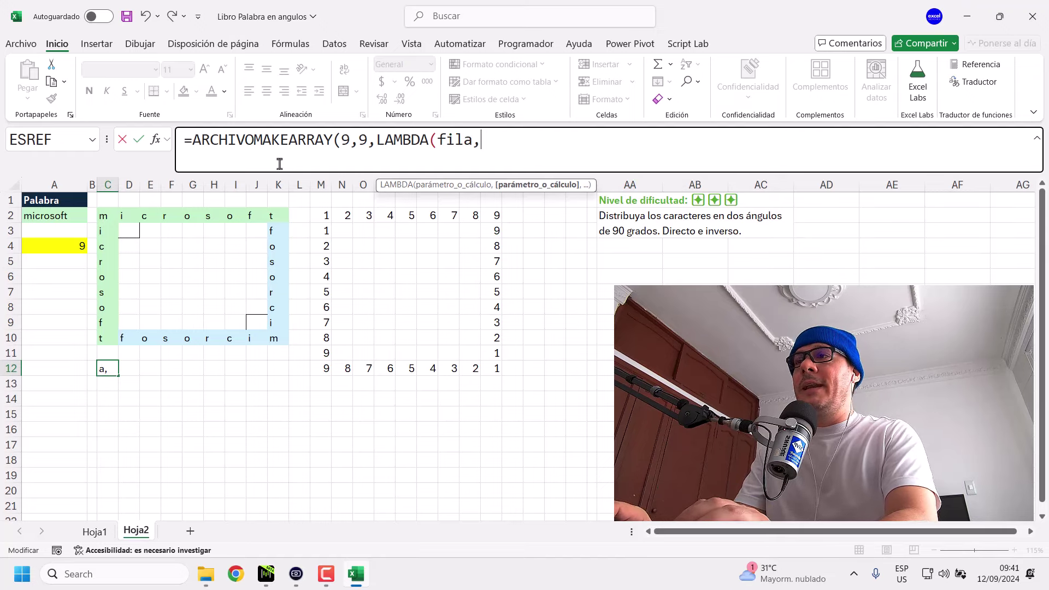
text(columna,)
key(BackSpace)
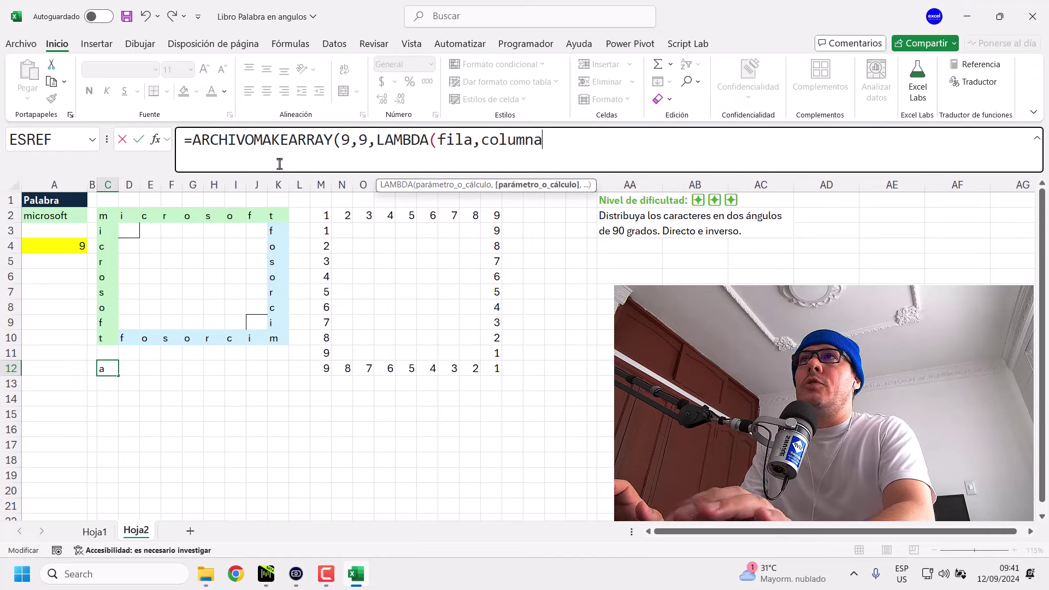
key(BackSpace)
key(BackSpace)
key(BackSpace)
key(BackSpace)
key(BackSpace)
key(BackSpace)
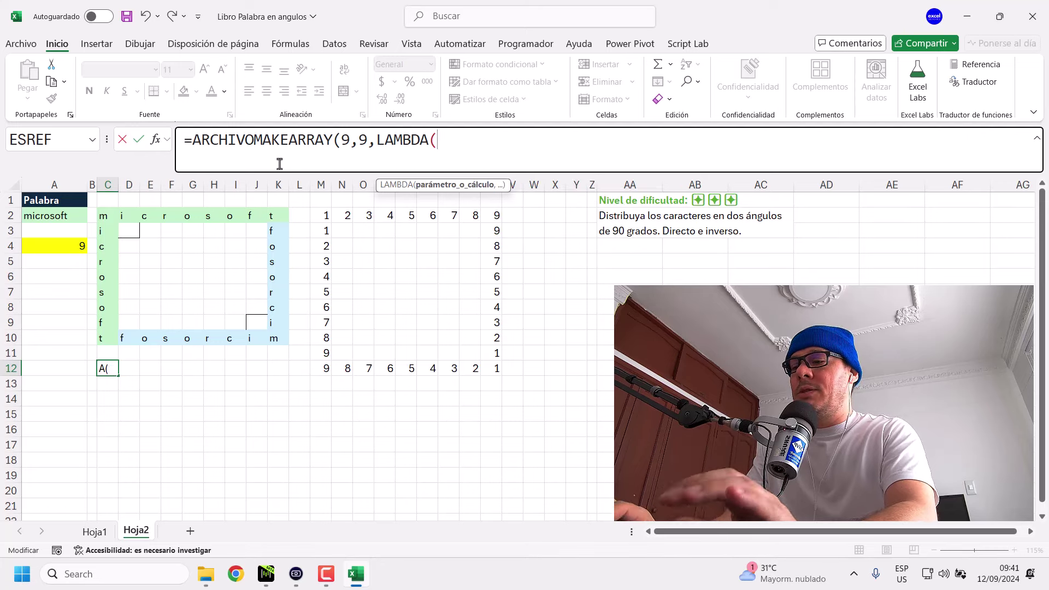
text(f,c)
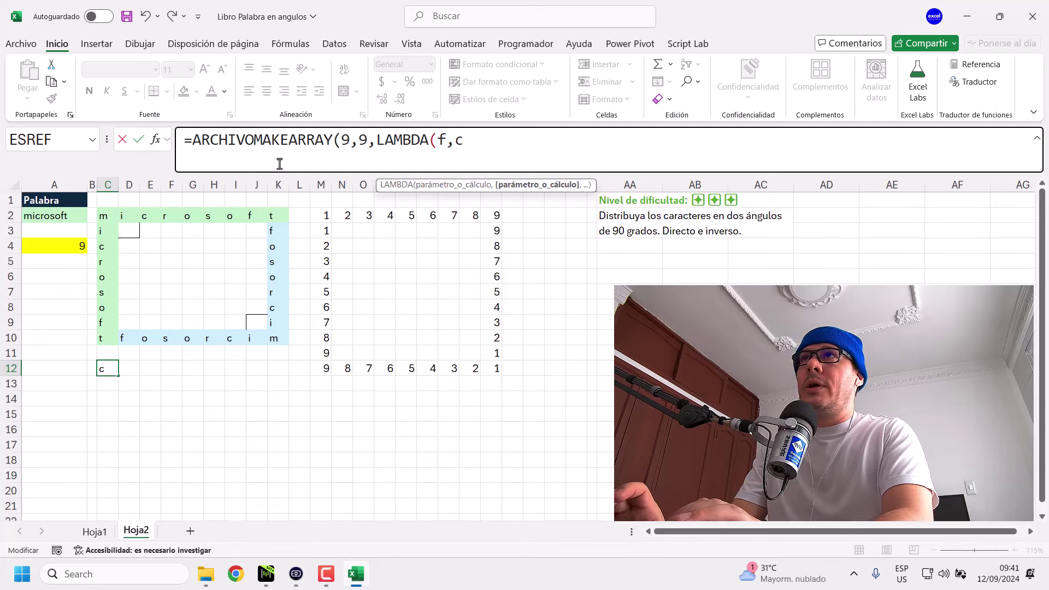
text(,)
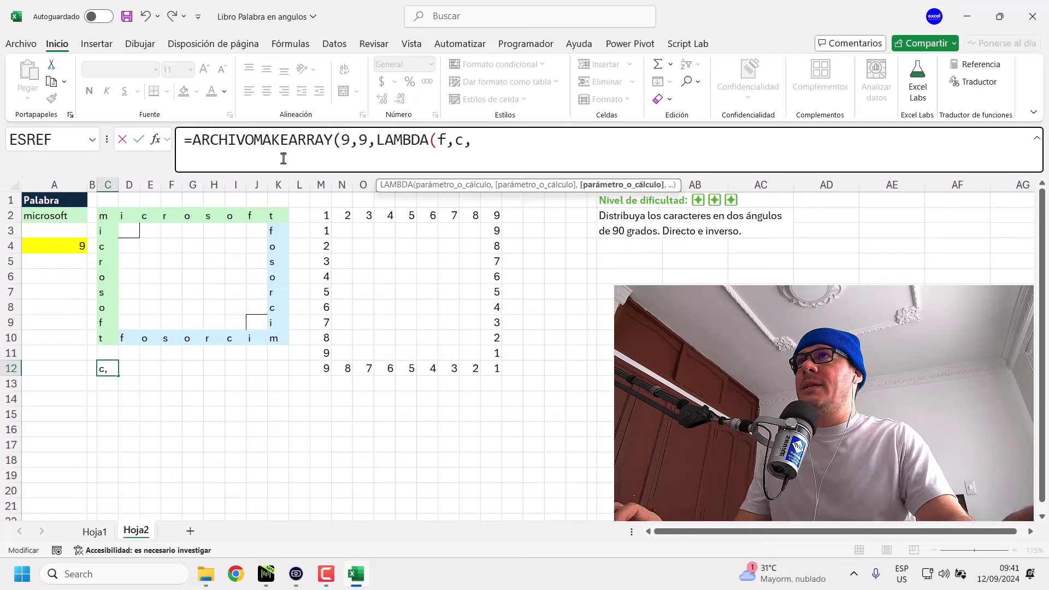
double_click(439, 140)
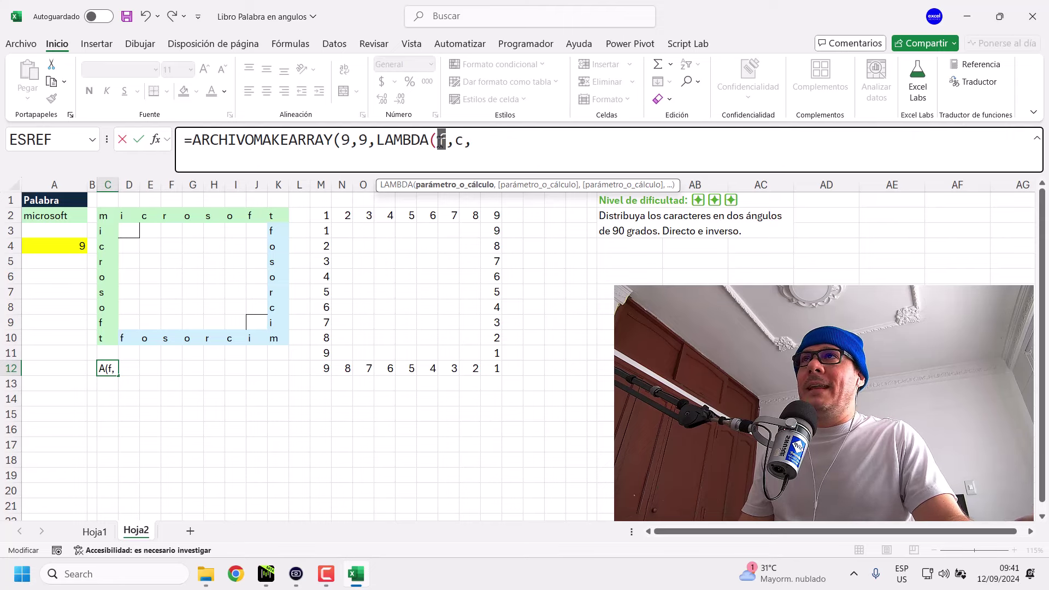
double_click(460, 142)
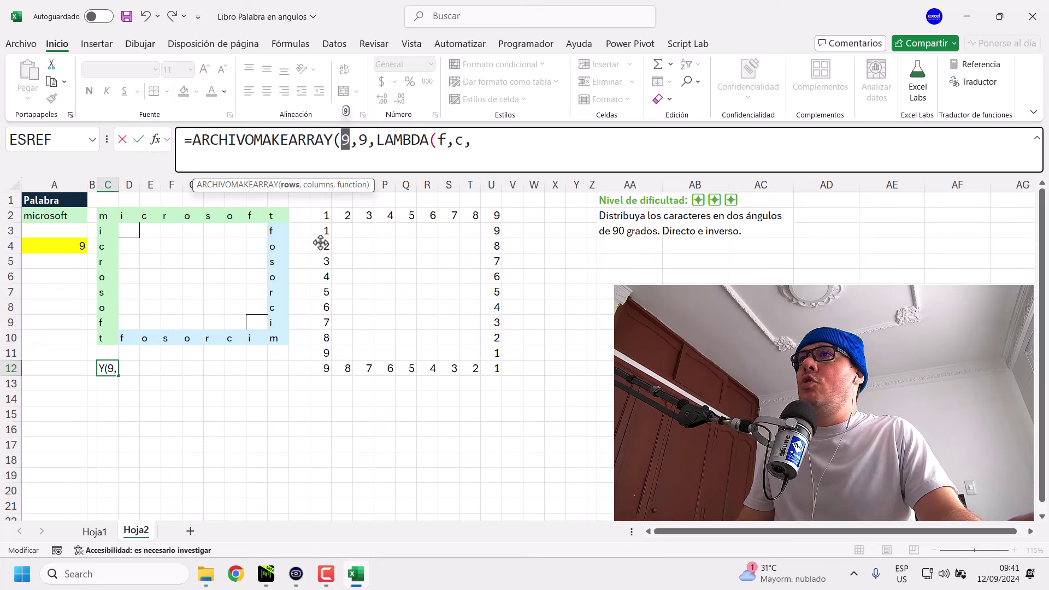
key(Home)
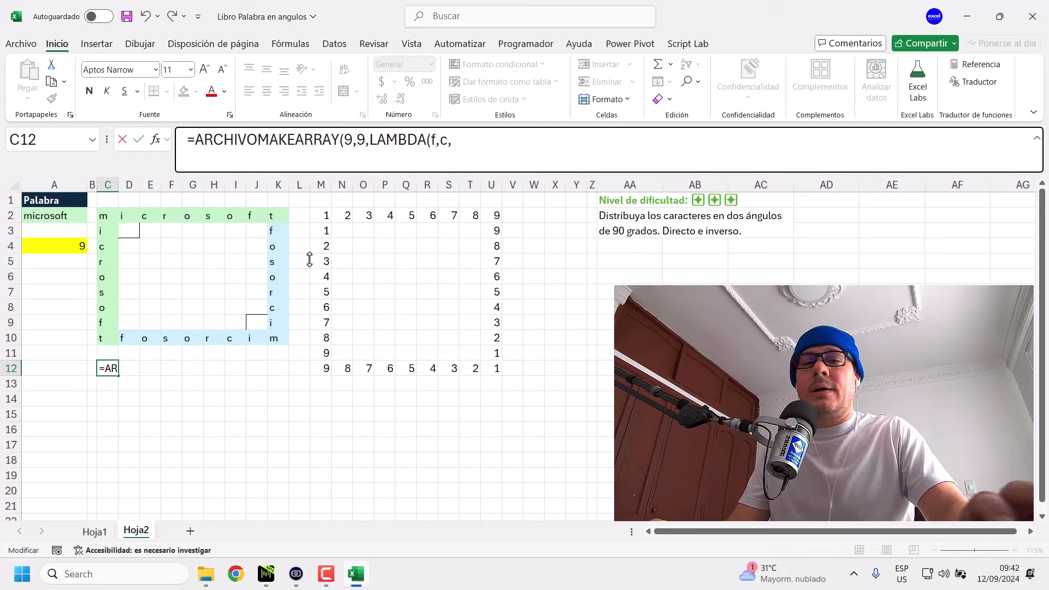
text(')
key(Return)
click(326, 232)
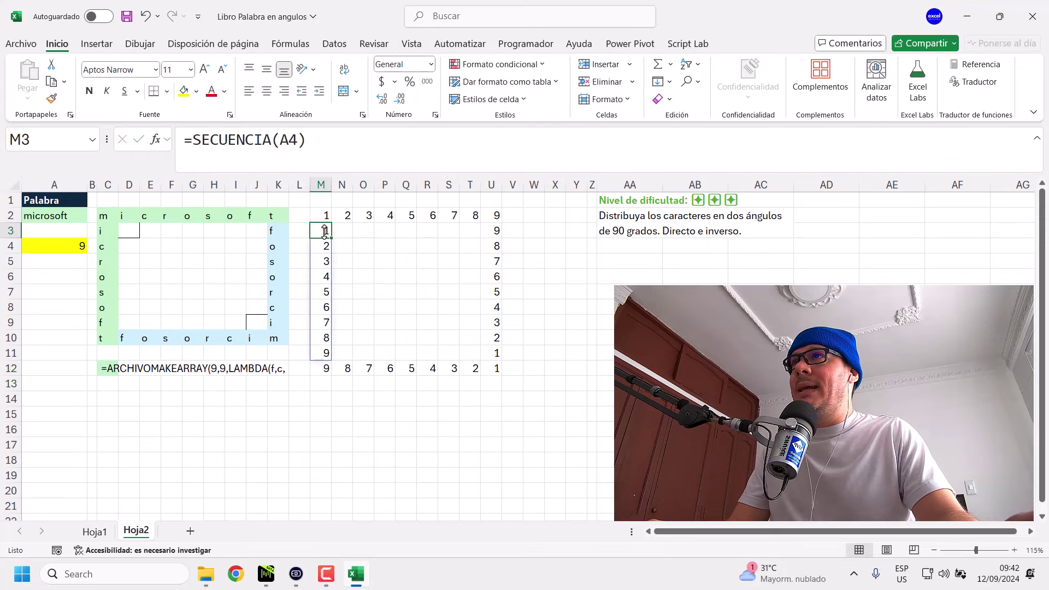
click(106, 368)
click(189, 142)
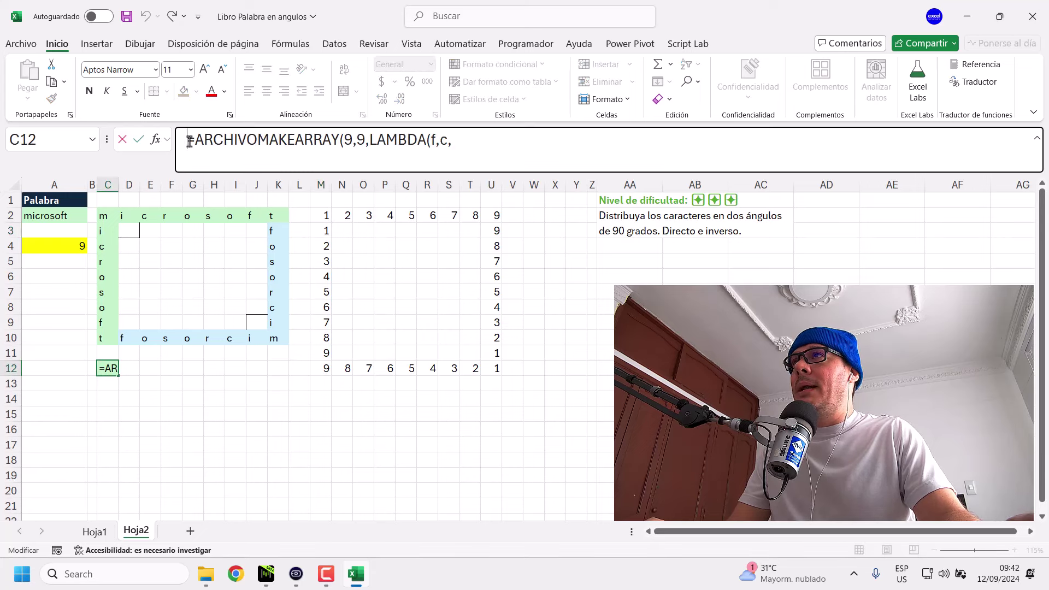
click(487, 138)
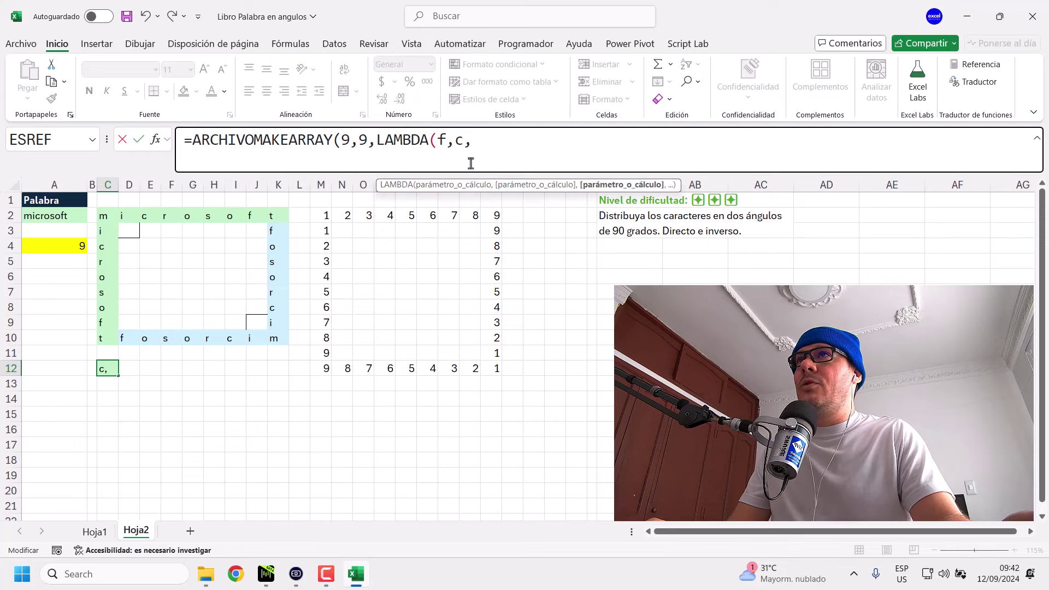
double_click(345, 140)
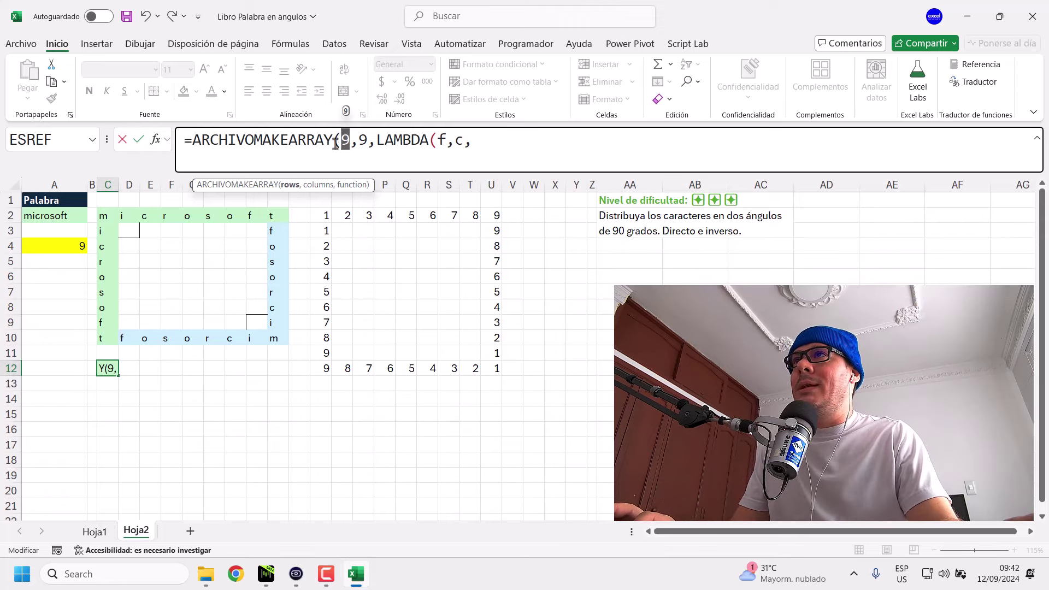
Explain the C12 MAKEARRAY arguments: 9 rows, 9 columns and LAMBDA parameters f and c.
click(314, 185)
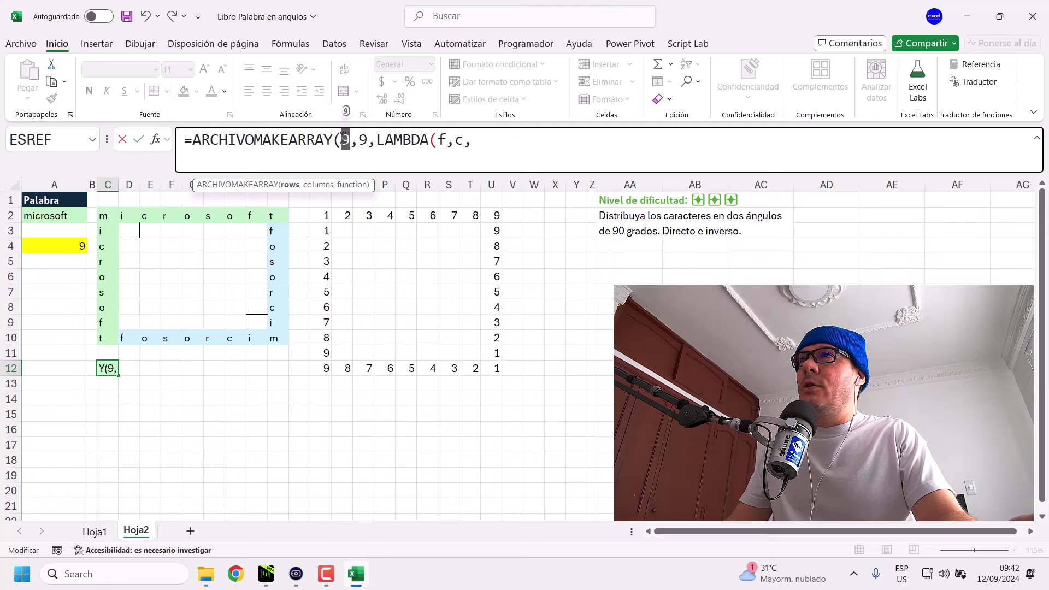
double_click(441, 140)
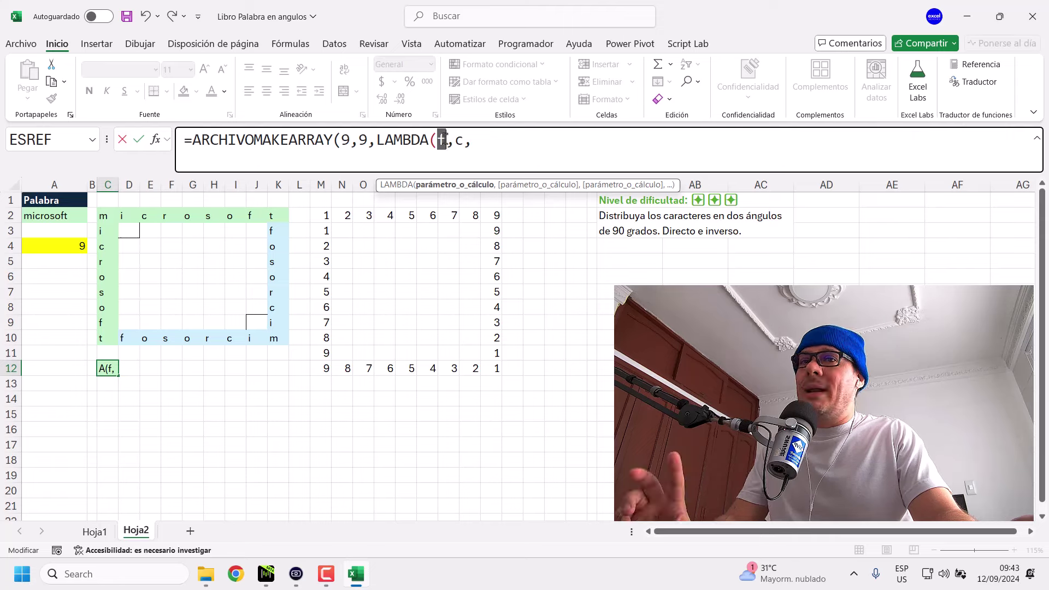
double_click(364, 140)
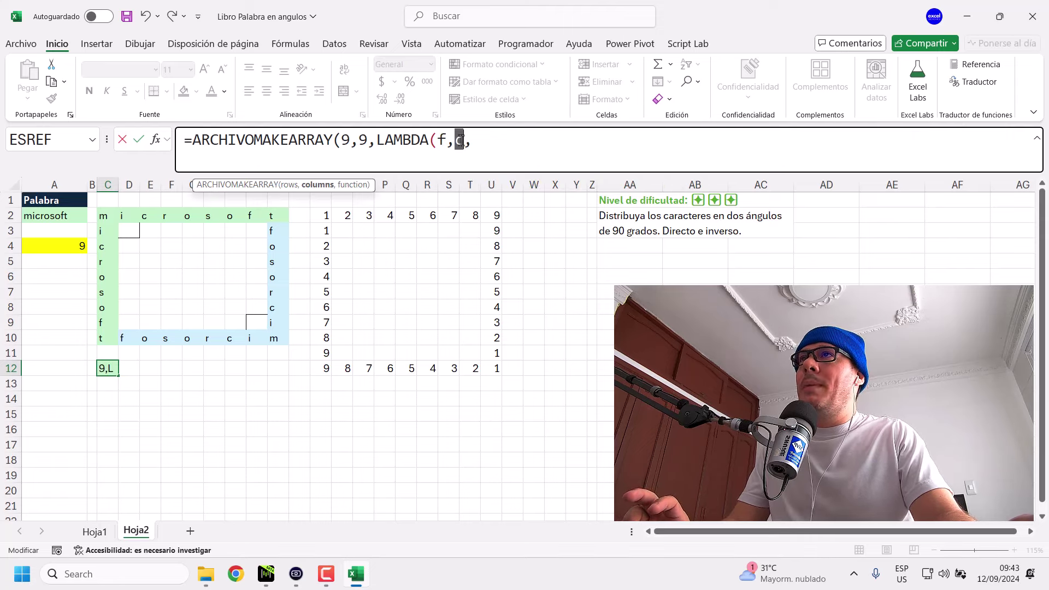
double_click(443, 140)
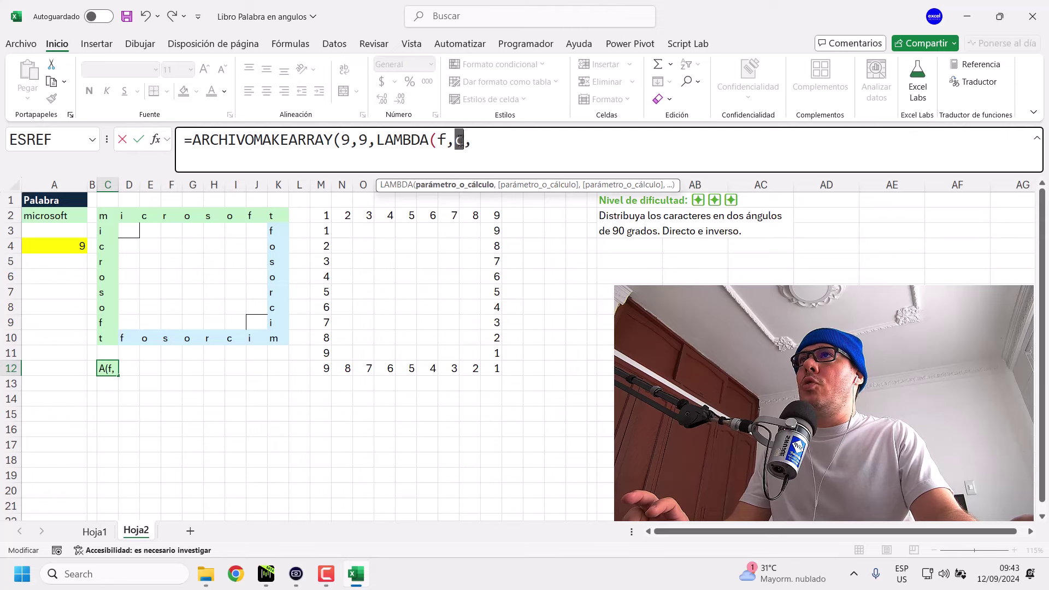
double_click(442, 139)
double_click(460, 141)
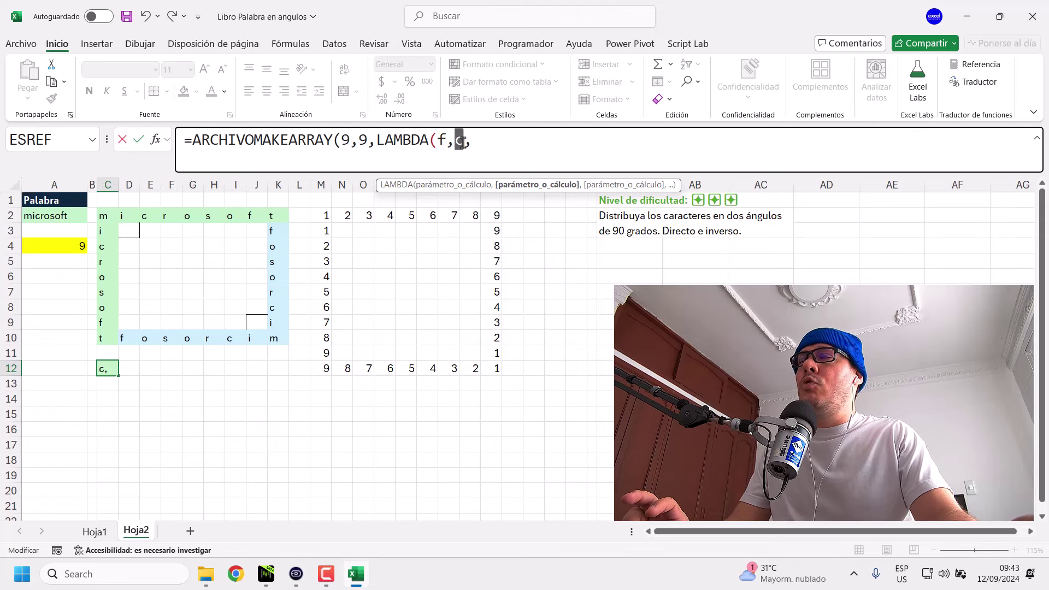
double_click(440, 140)
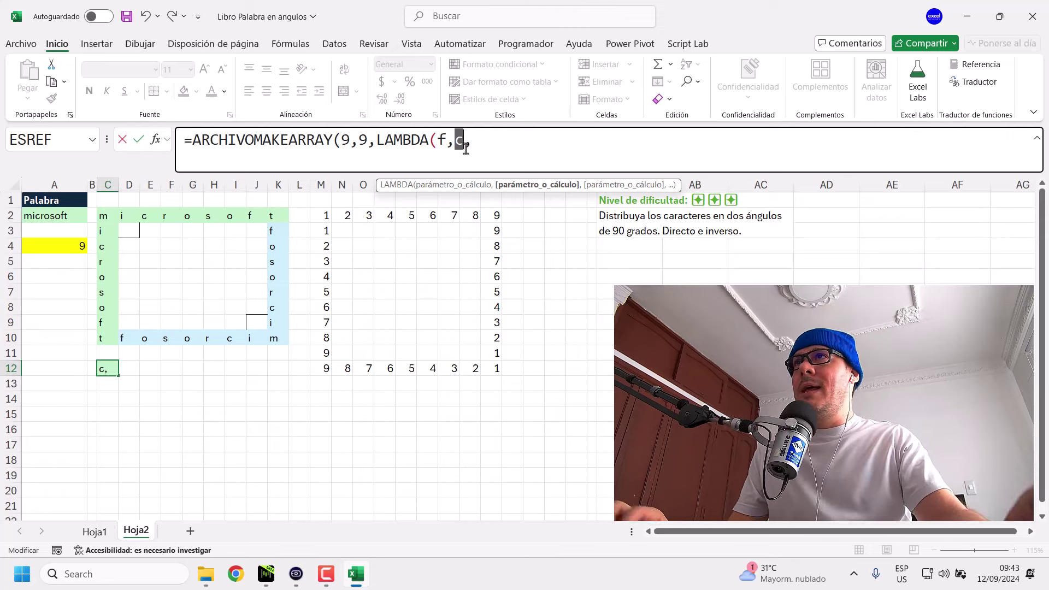
click(184, 141)
Store the unfinished MAKEARRAY formula in C12 as text with a leading apostrophe.
text(')
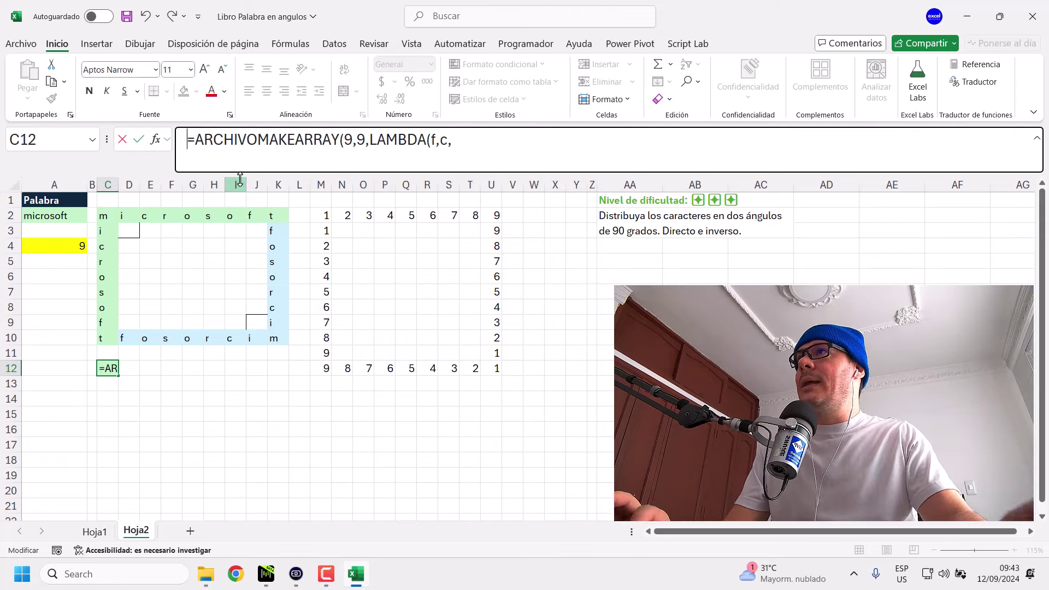
key(Return)
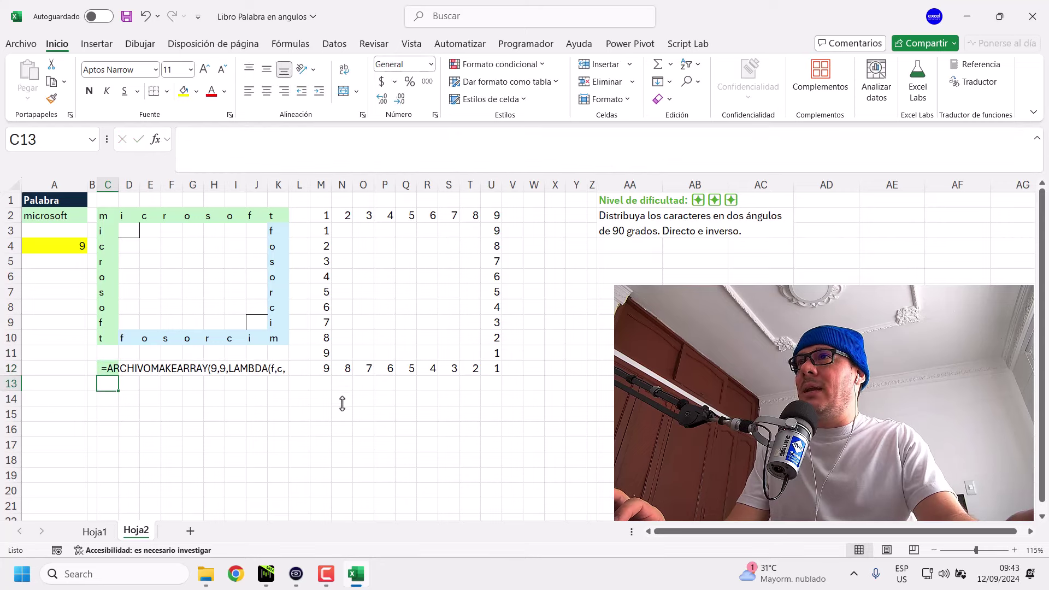
click(321, 401)
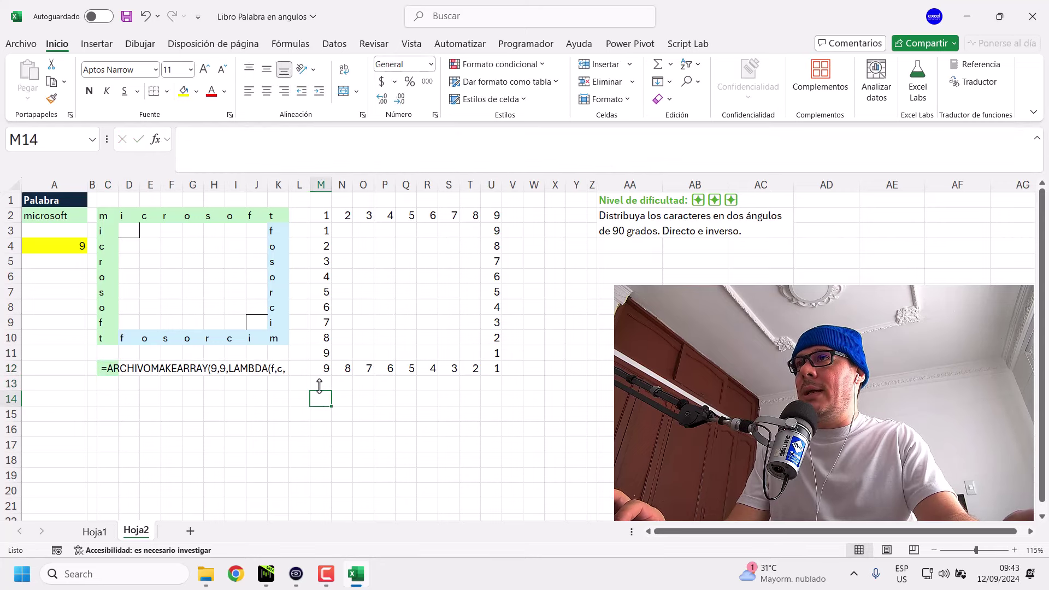
click(319, 384)
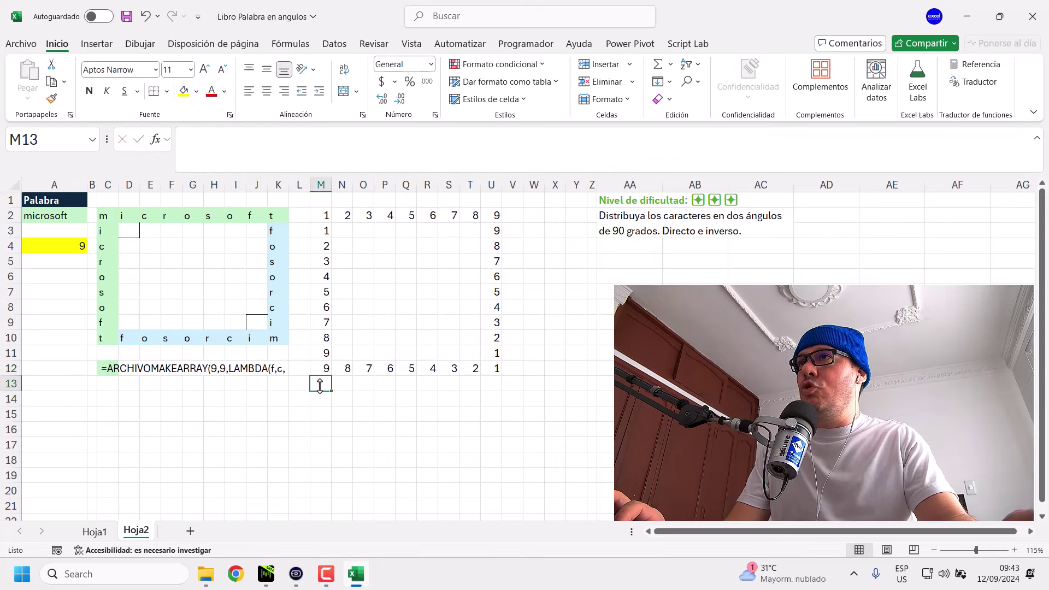
Move the sequences in M2, M3, U3 and M12 up one row to M1, M2, U2 and M11.
click(326, 214)
drag(326, 207, 326, 192)
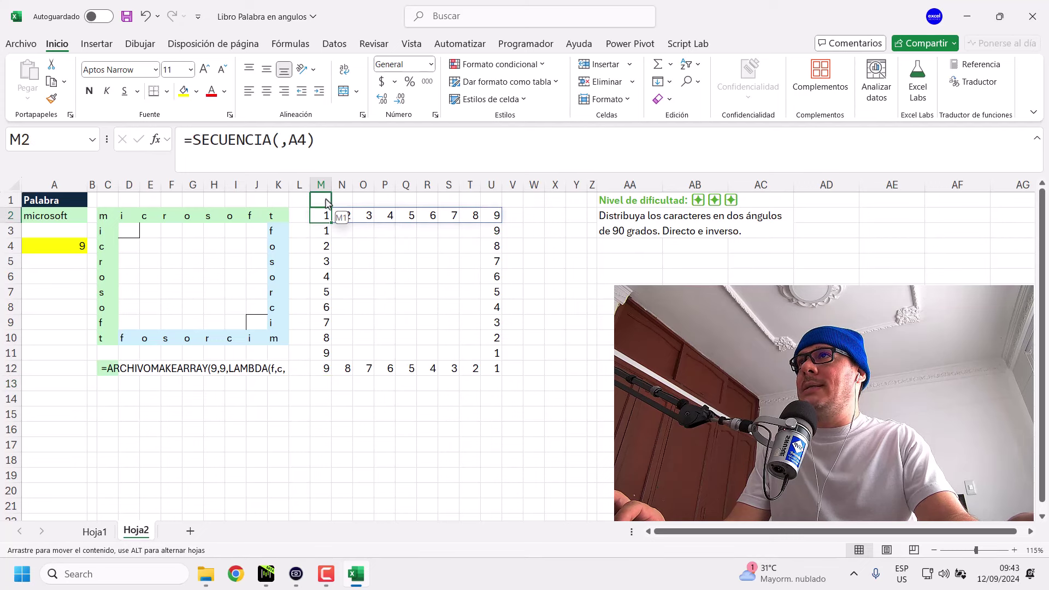
click(324, 230)
drag(325, 230, 326, 216)
click(489, 230)
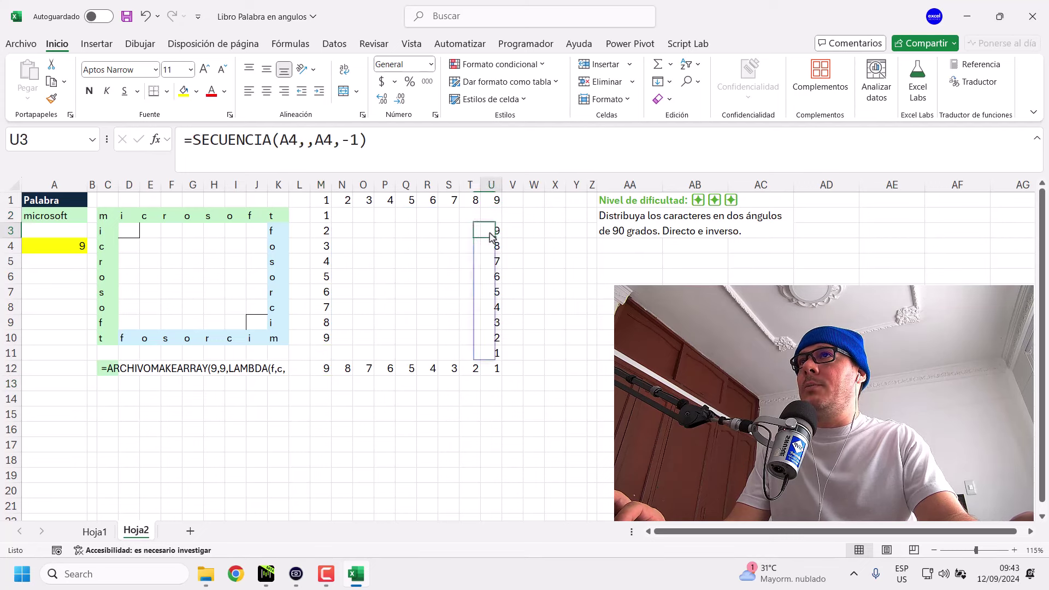
drag(490, 227, 491, 215)
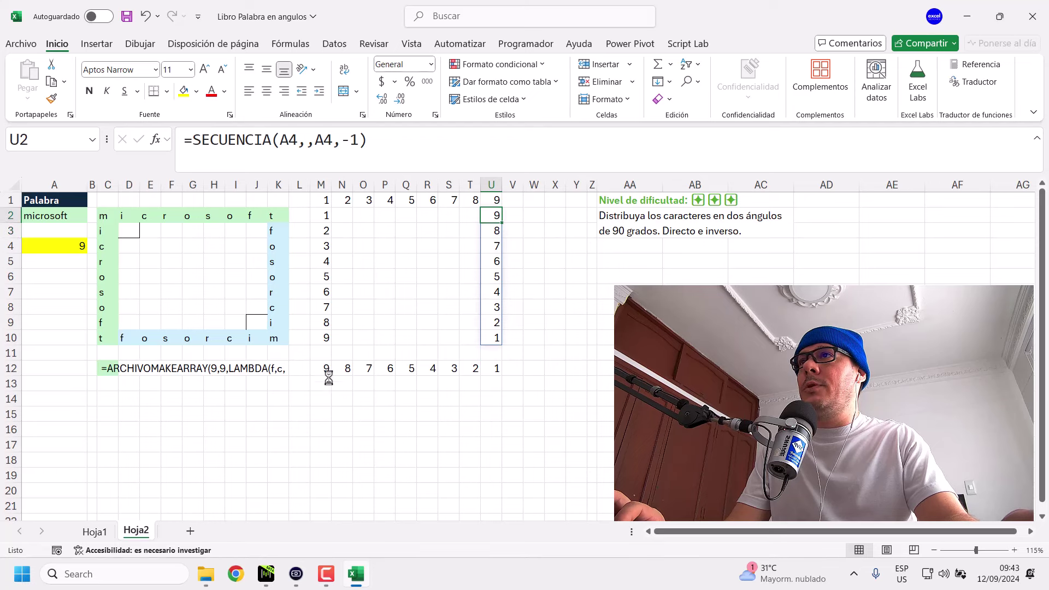
click(328, 371)
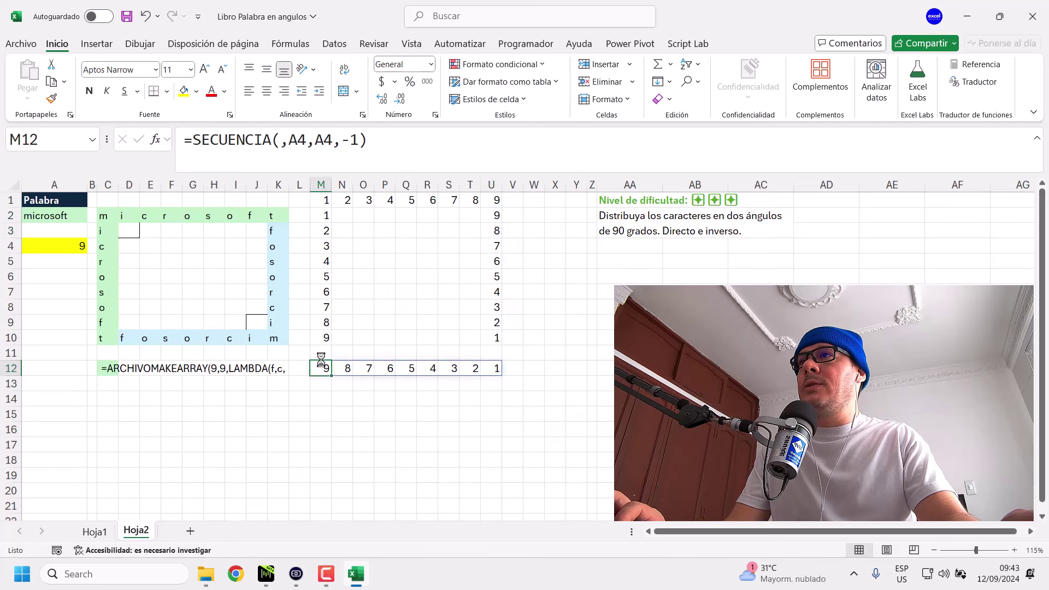
drag(321, 361, 321, 346)
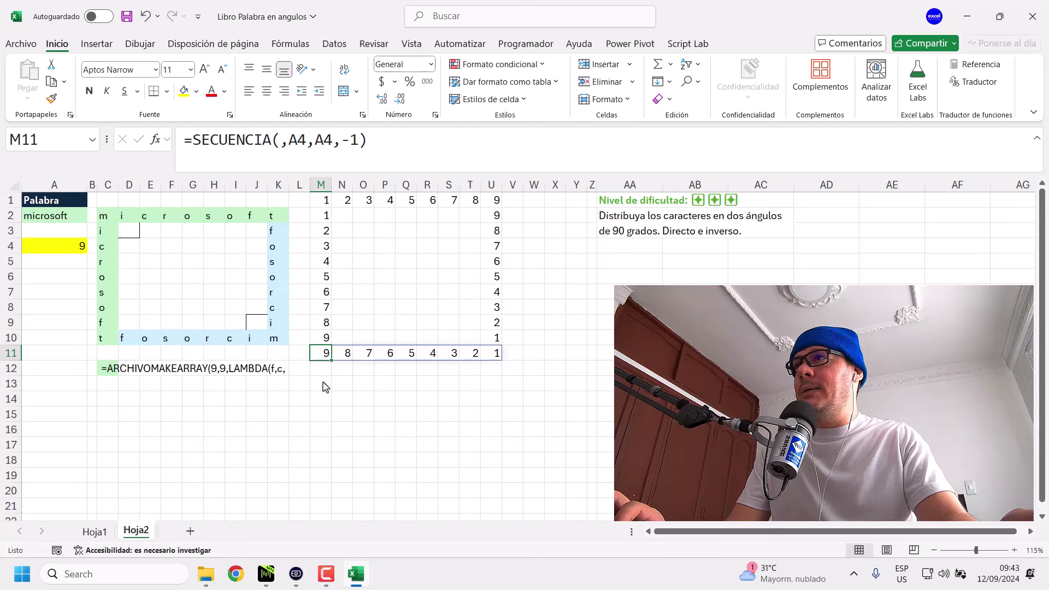
Check C12's clearing options without clearing it, then select empty cell M13.
click(107, 370)
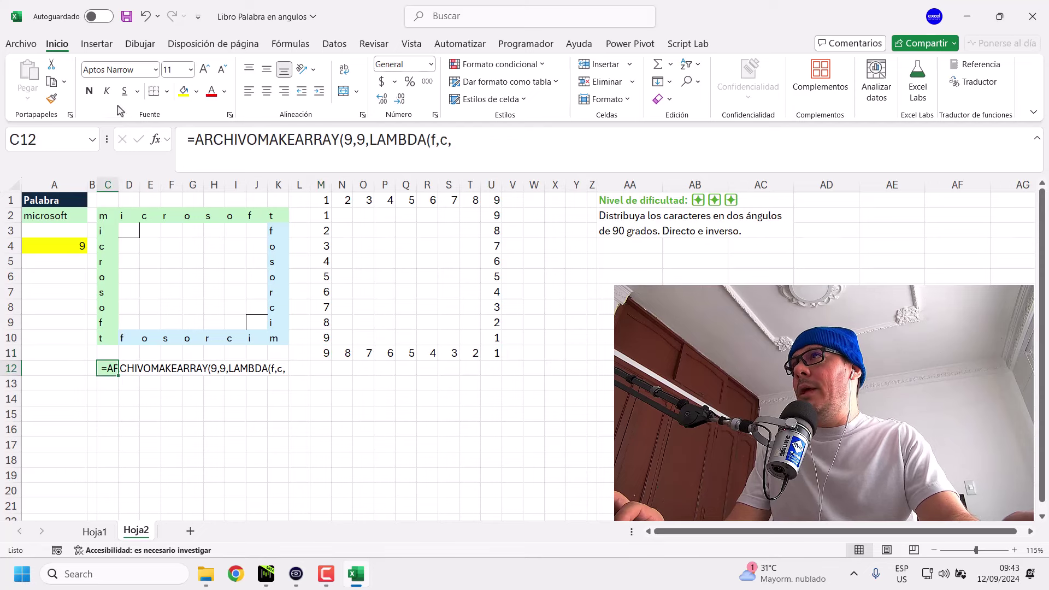
click(664, 100)
click(689, 136)
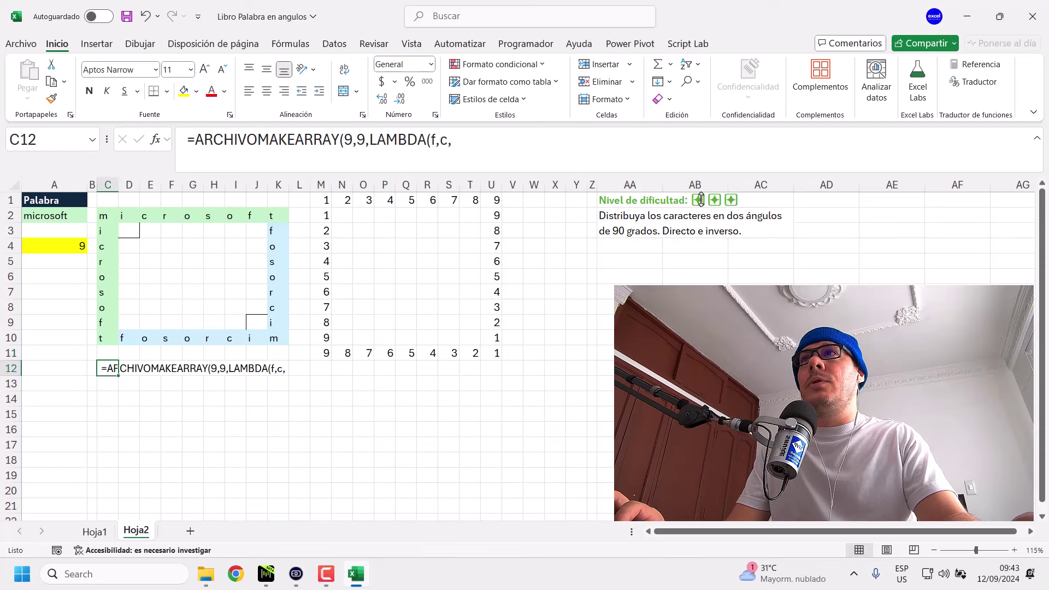
click(324, 385)
Enter =SECUENCIA(A4) in M13 so it spills 1 to 9 down the column.
click(258, 143)
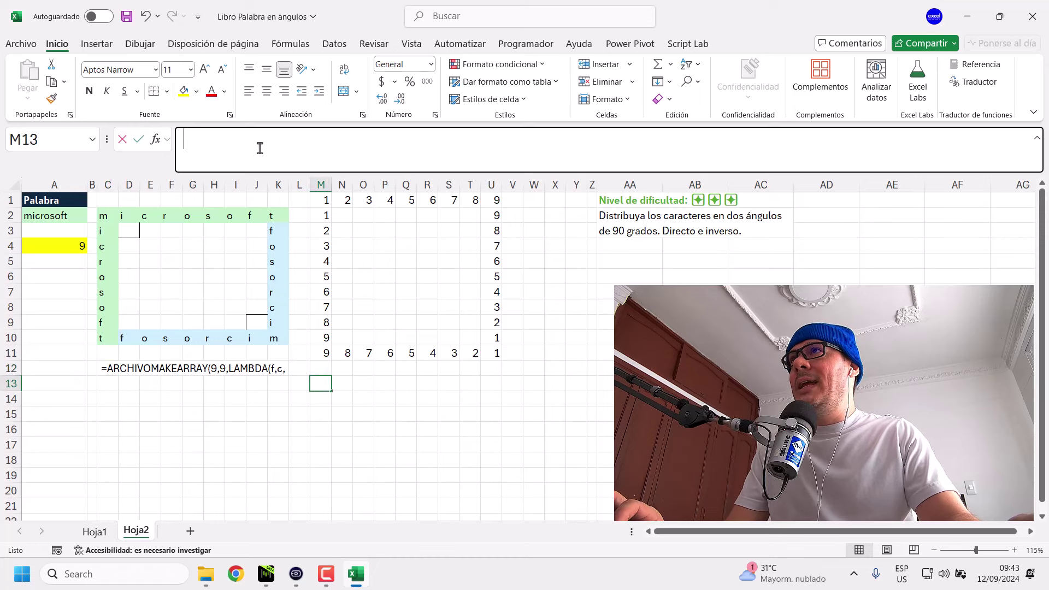
text(=secu)
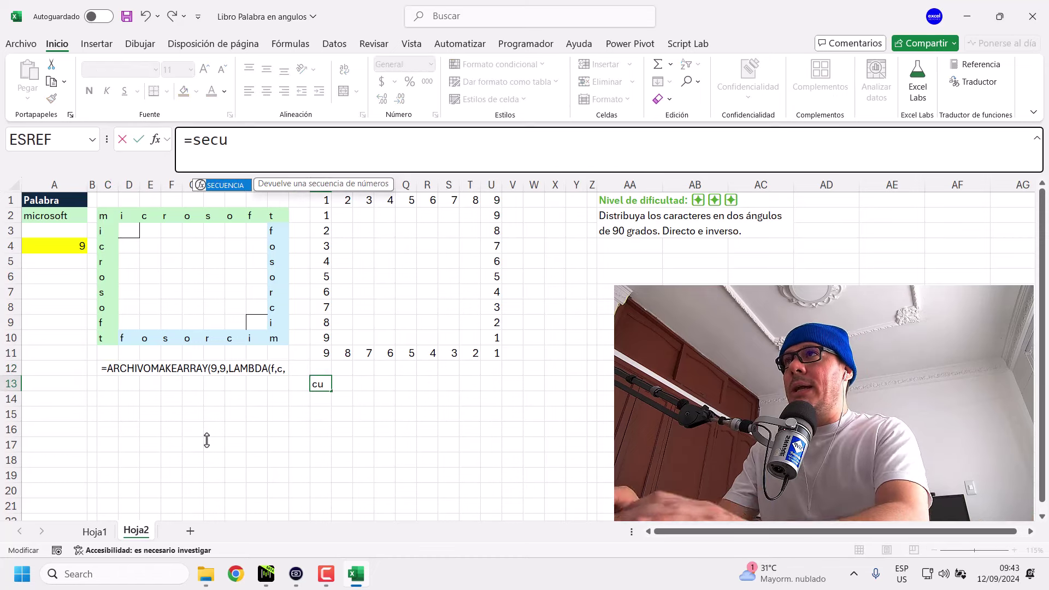
key(Tab)
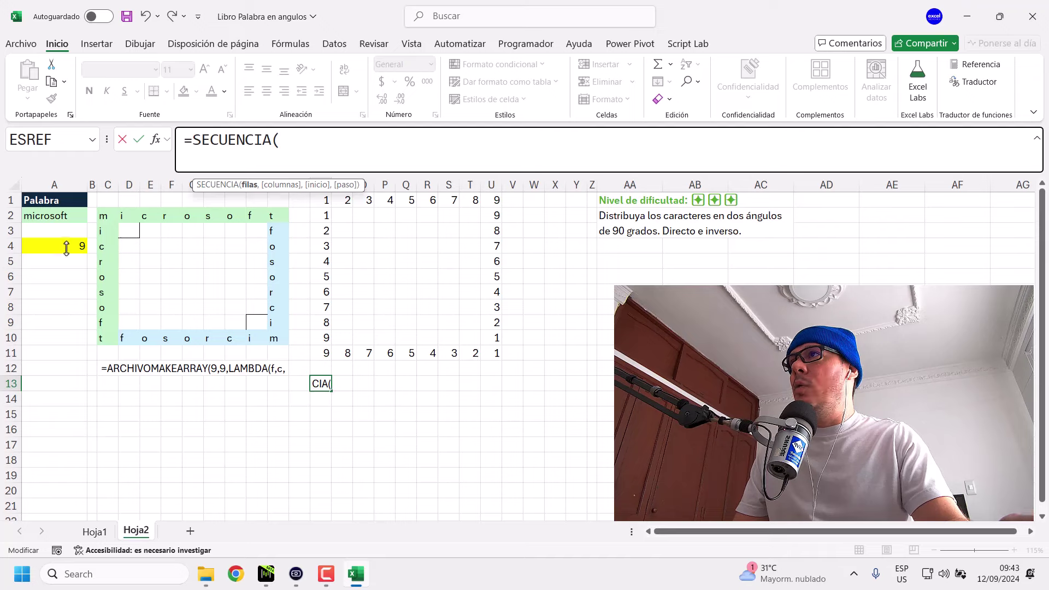
click(66, 247)
text())
key(Return)
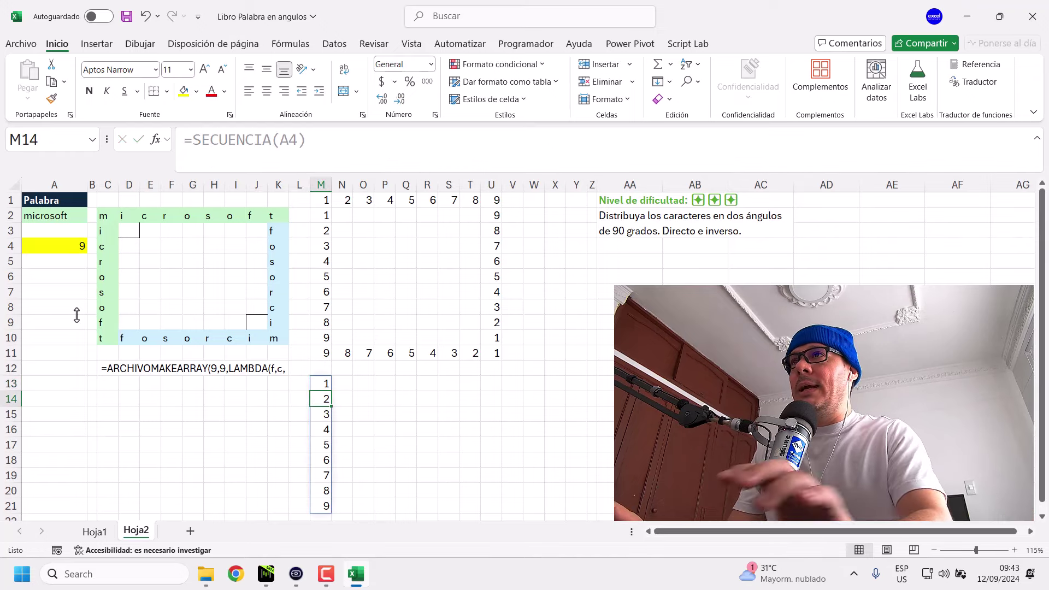
drag(324, 384, 324, 506)
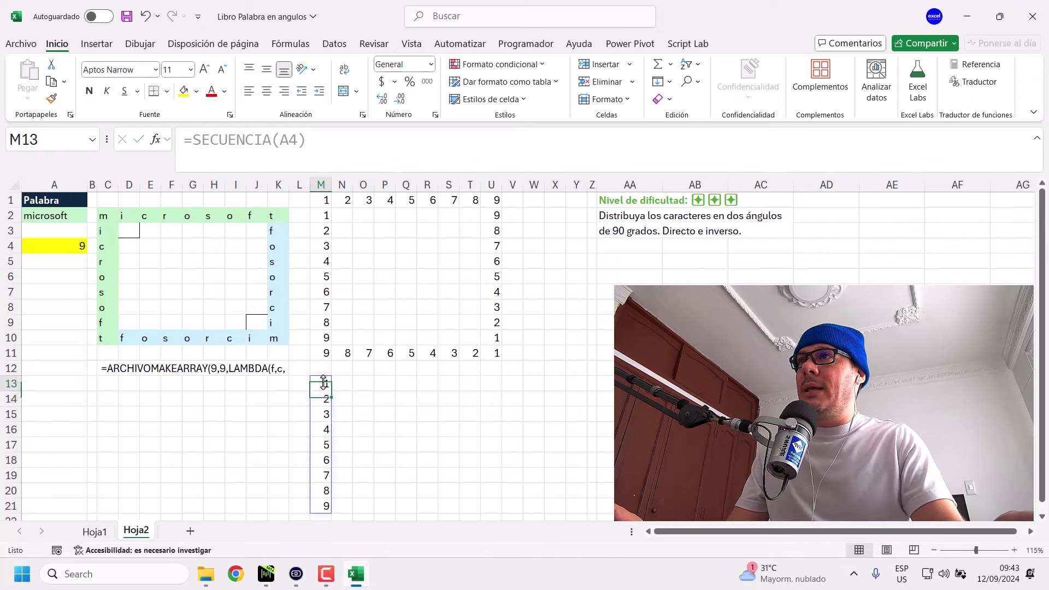
click(324, 384)
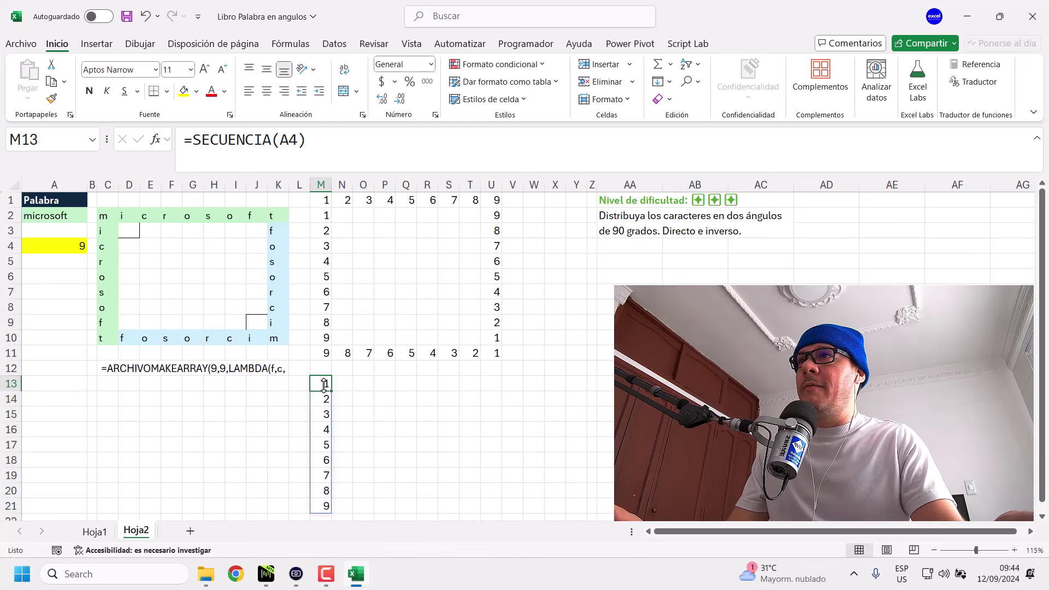
Extend M13 to =SECUENCIA(A4)&"-"&SECUENCIA(,A4), spilling labels 1-1 to 9-9.
key(F2)
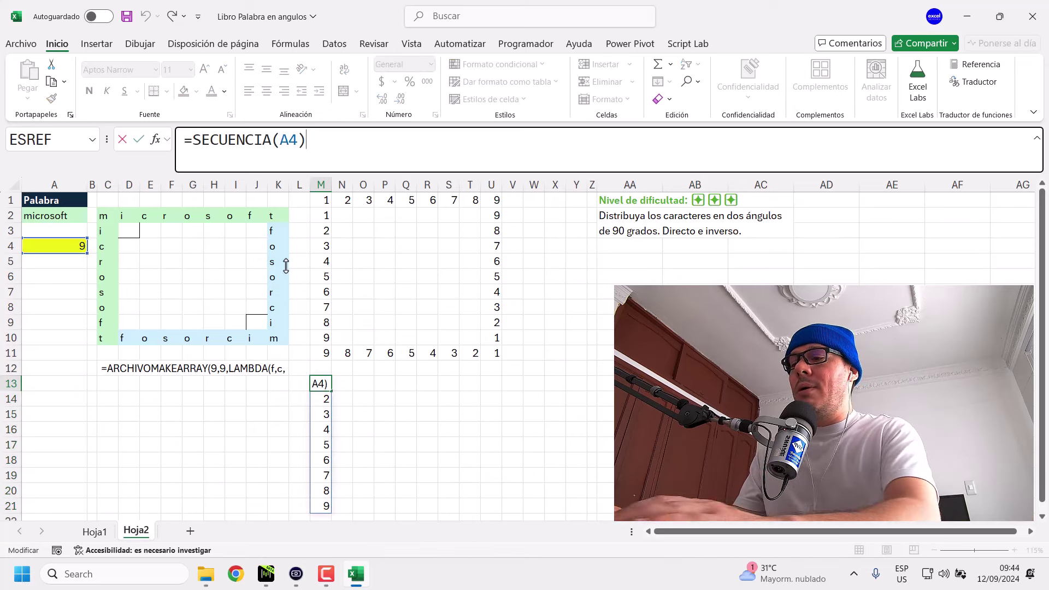
text(&)
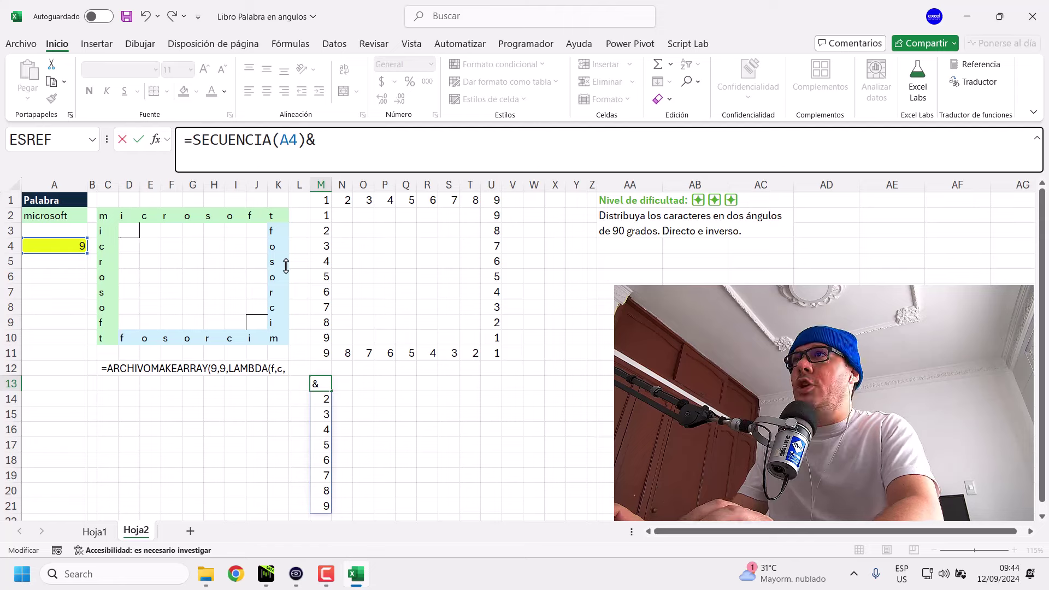
text("-")
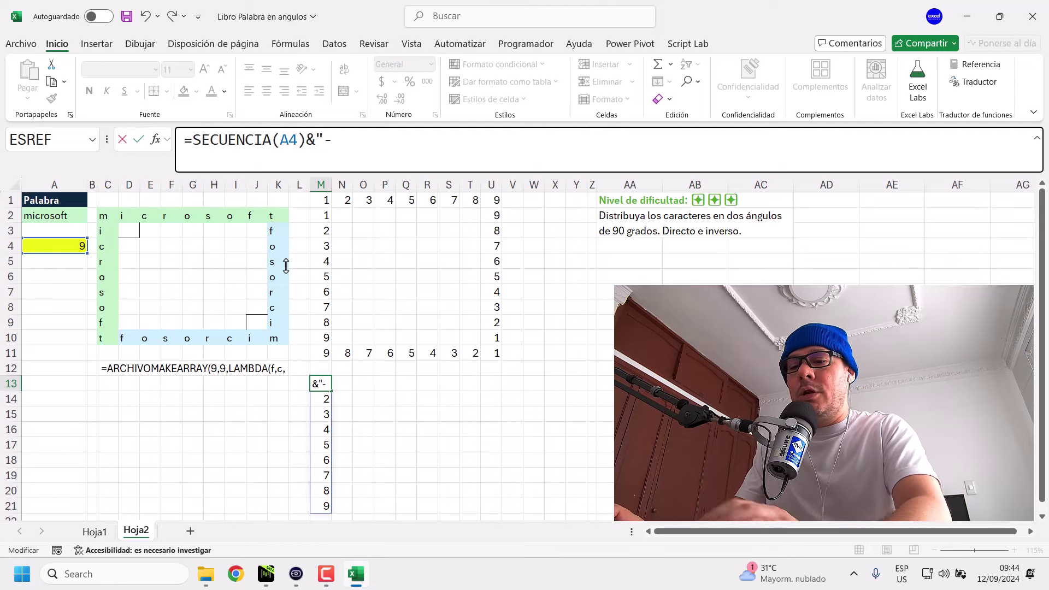
text(&)
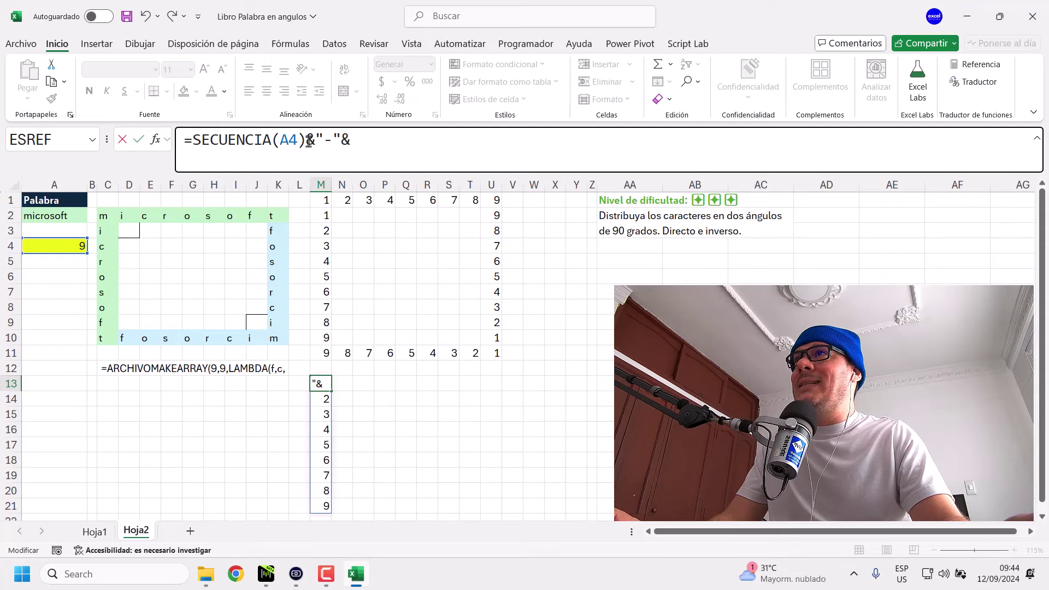
drag(293, 143, 188, 141)
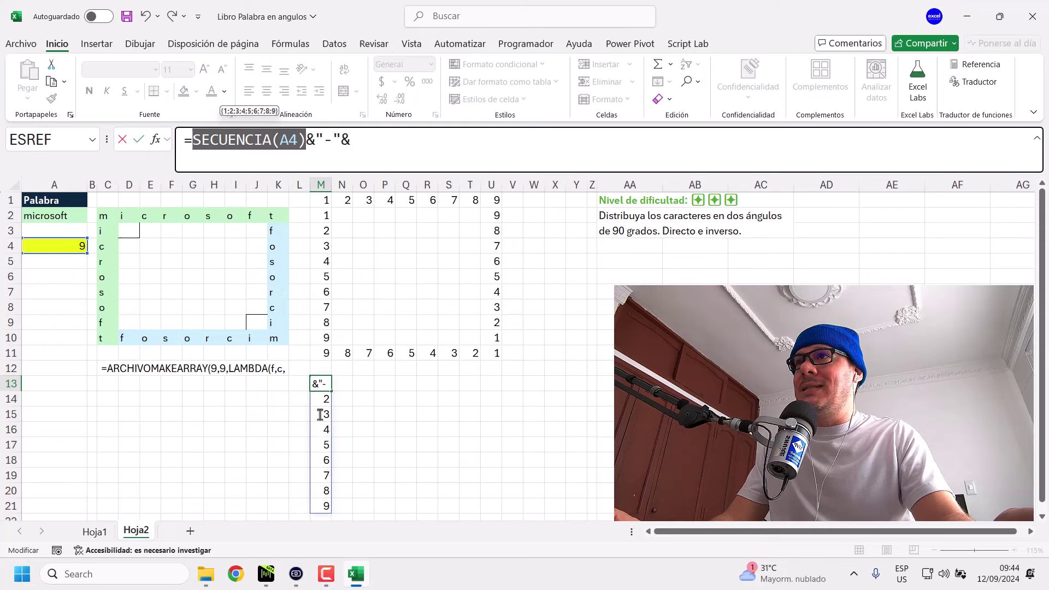
click(354, 142)
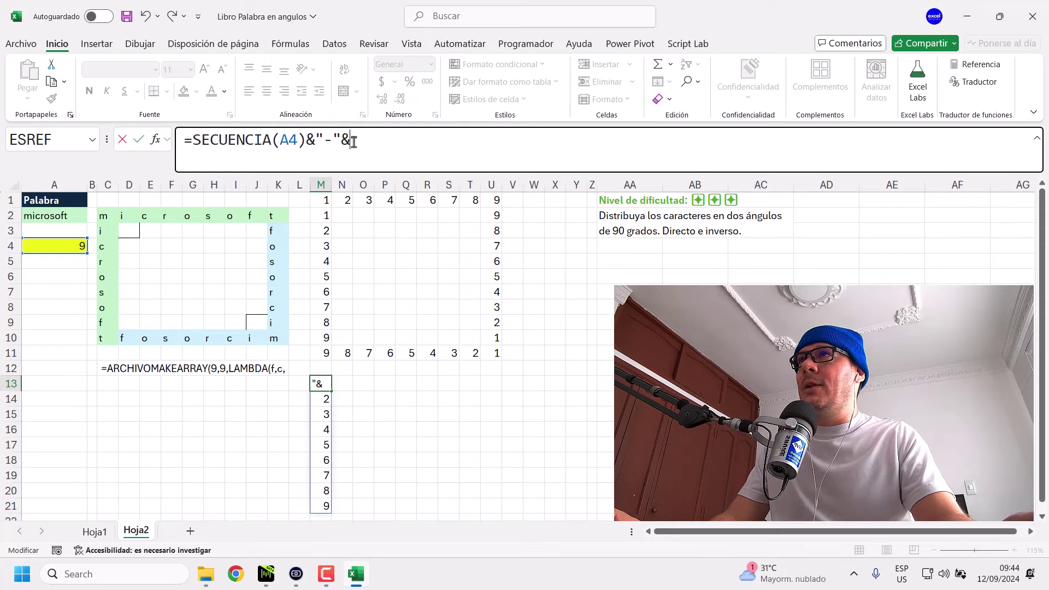
text(se)
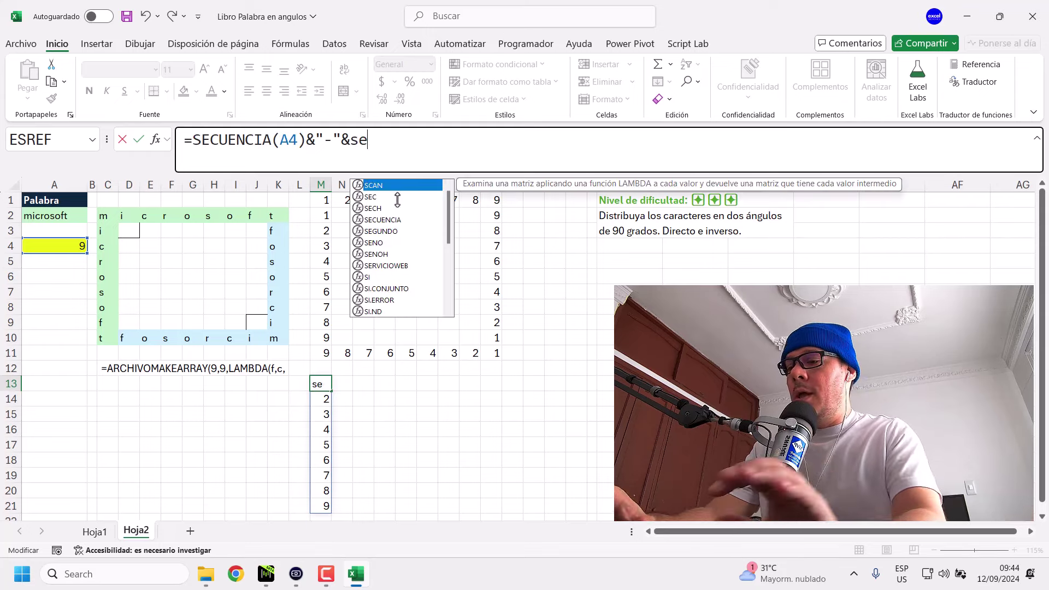
text(cu)
key(Tab)
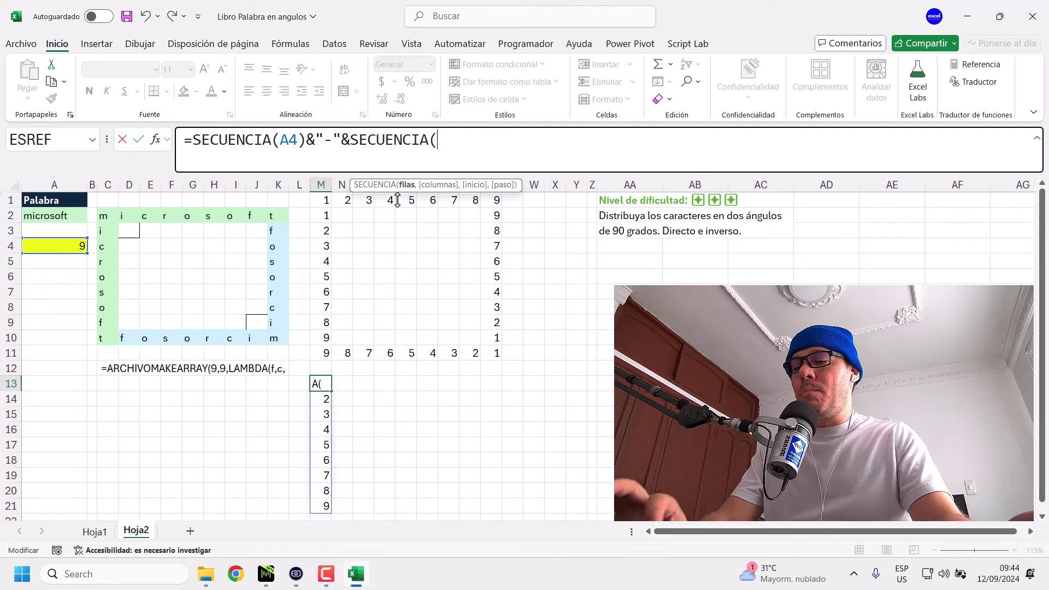
text(,)
click(75, 246)
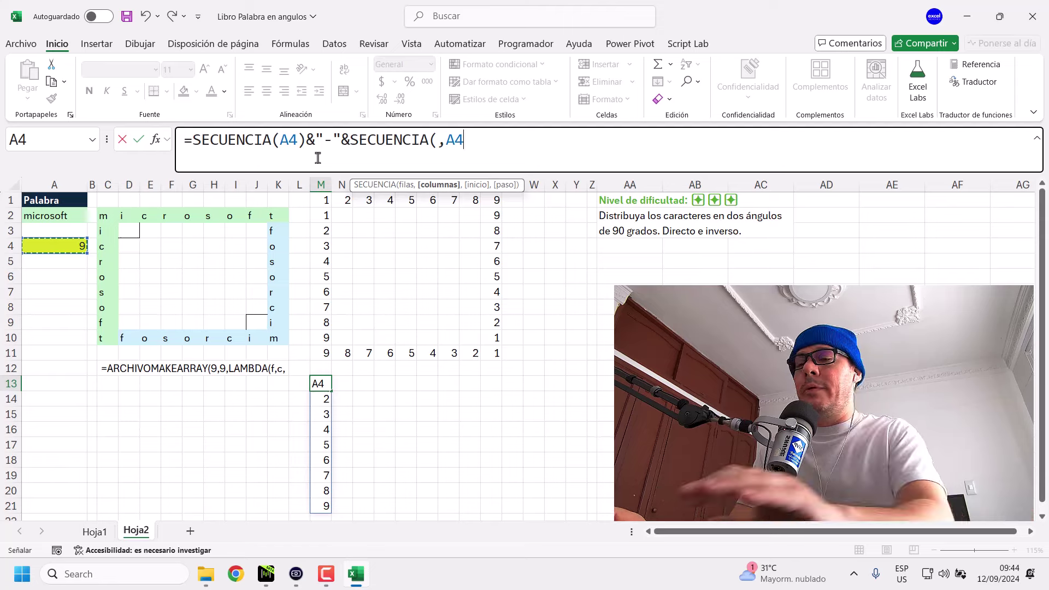
text())
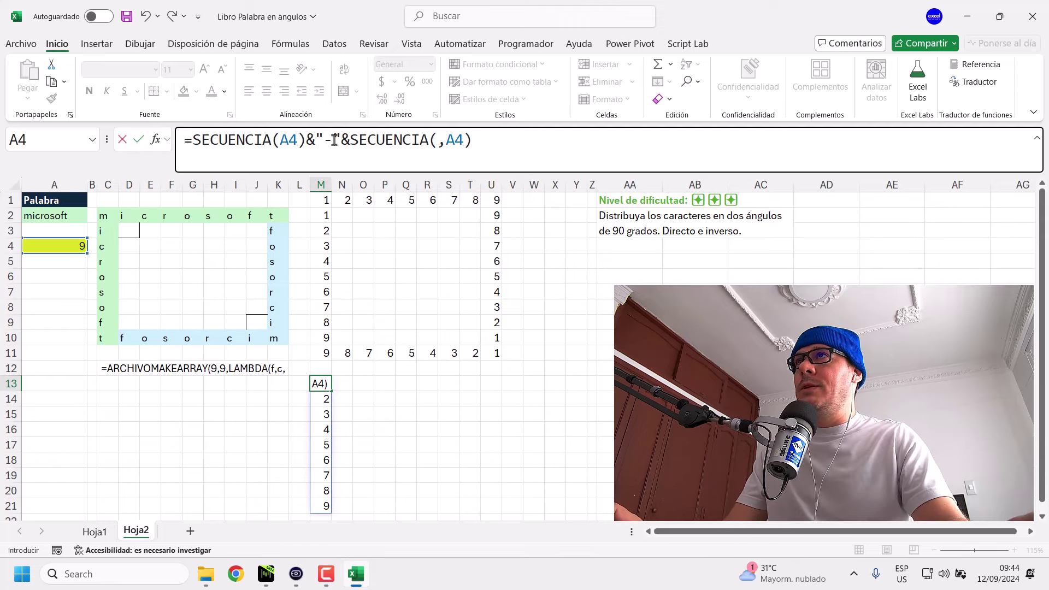
drag(349, 140, 497, 137)
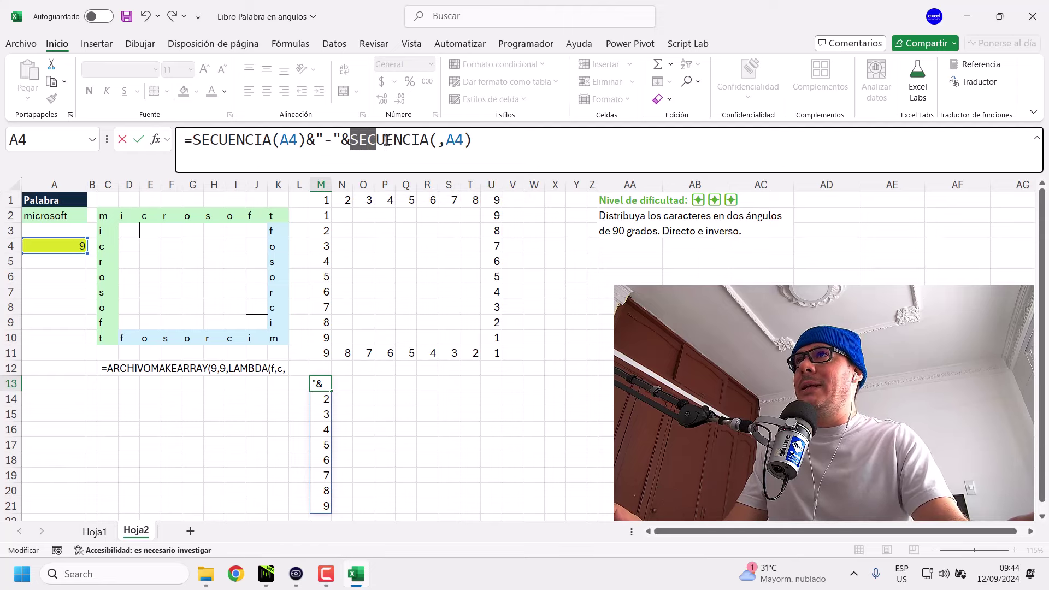
click(486, 143)
key(Return)
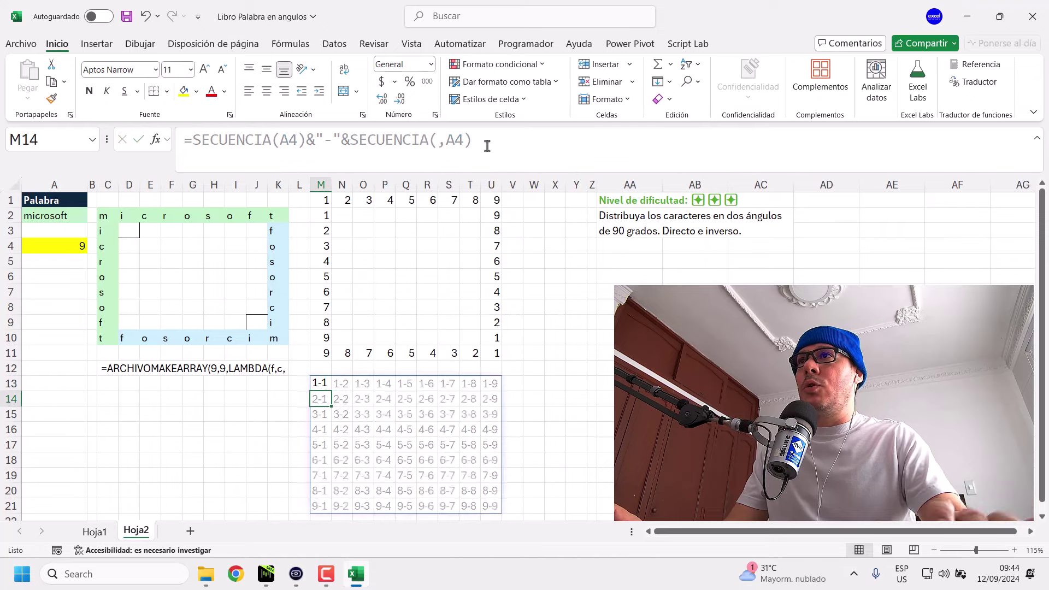
click(321, 384)
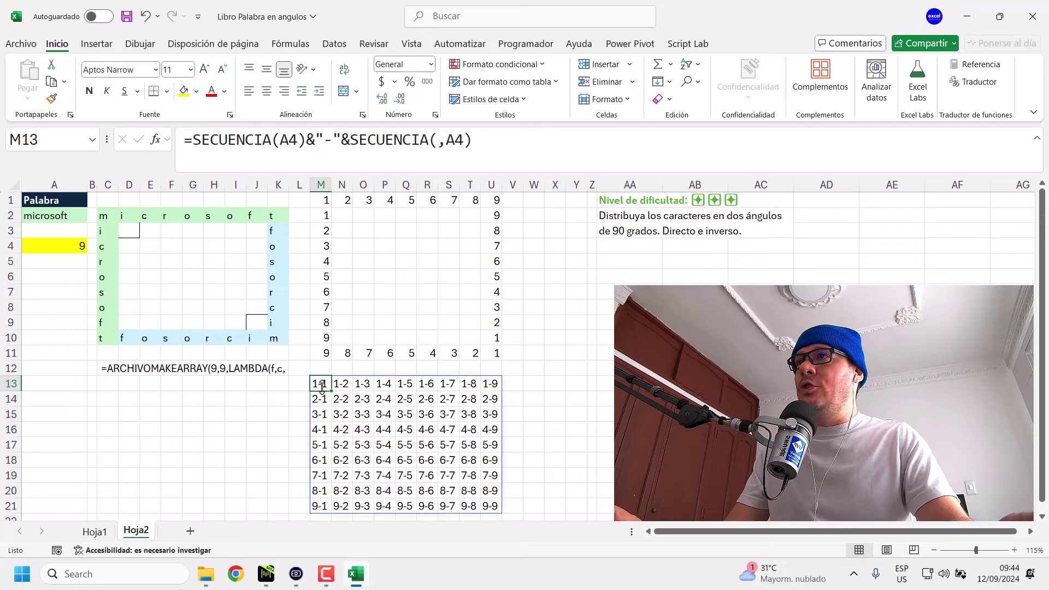
drag(321, 383, 490, 384)
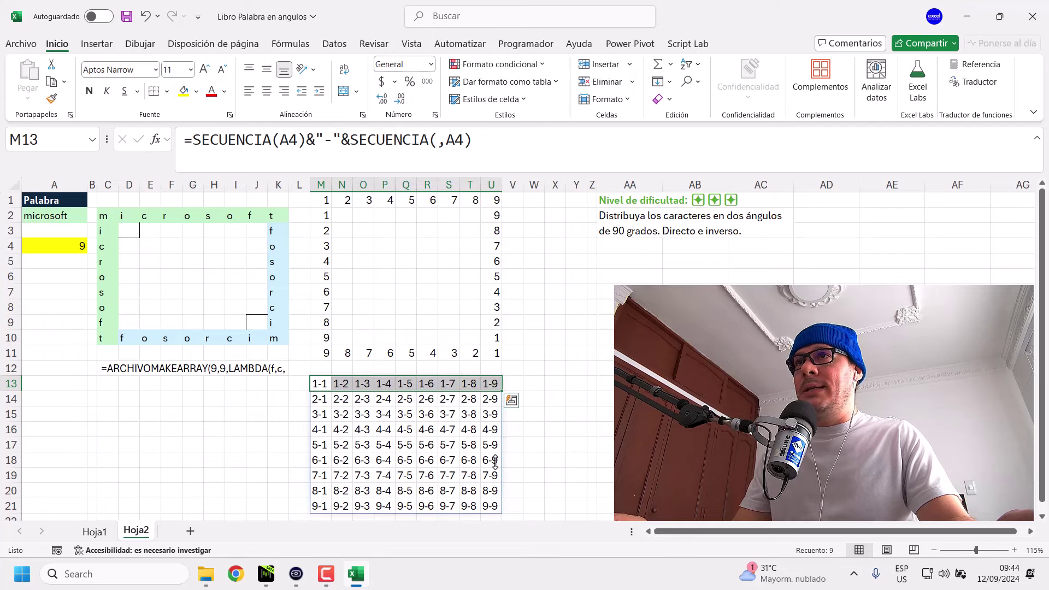
drag(495, 462, 326, 460)
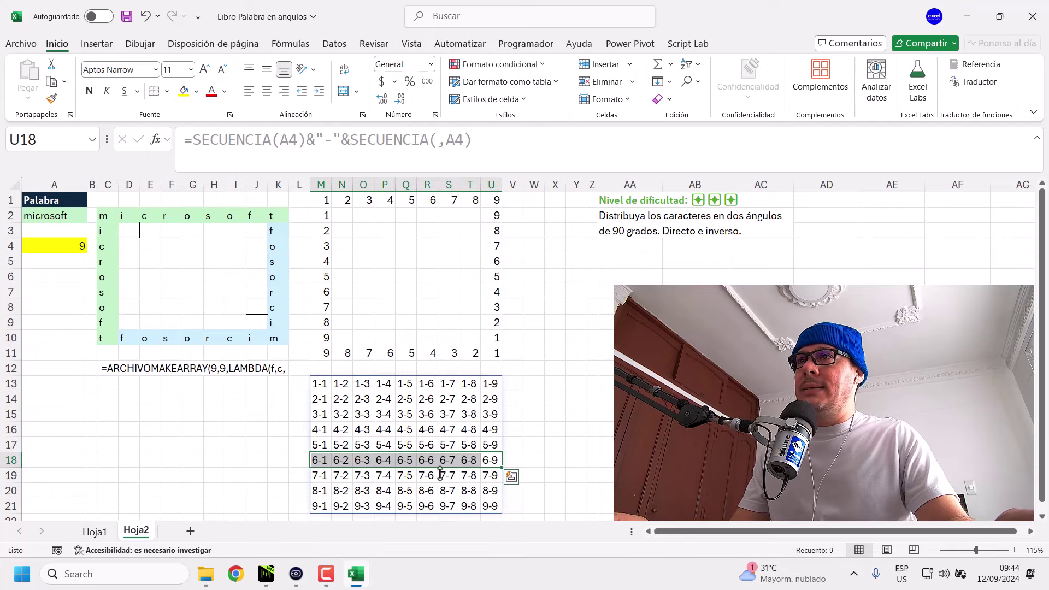
drag(492, 465, 320, 461)
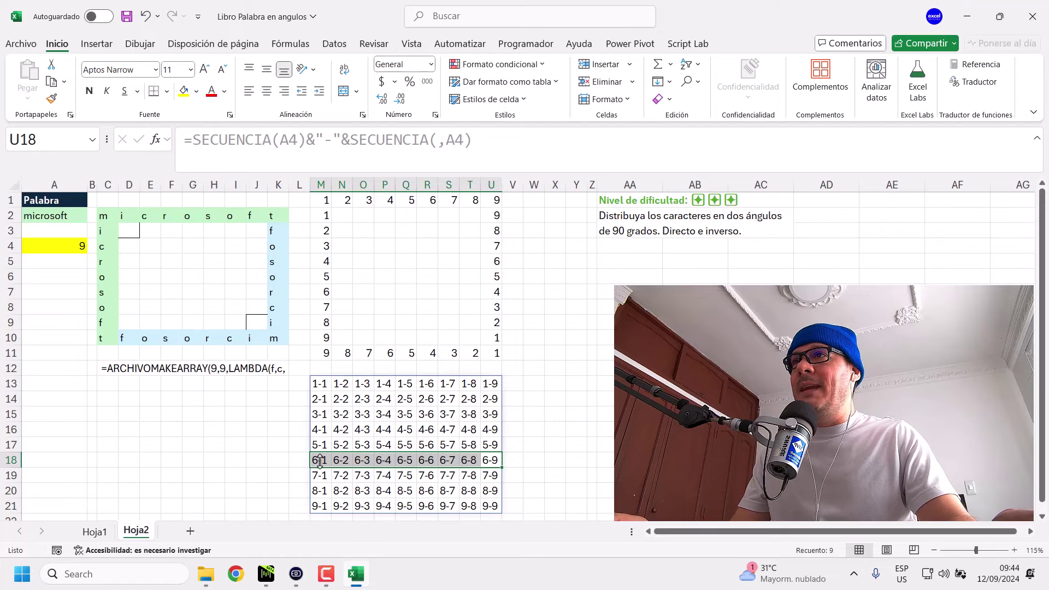
drag(385, 384, 382, 497)
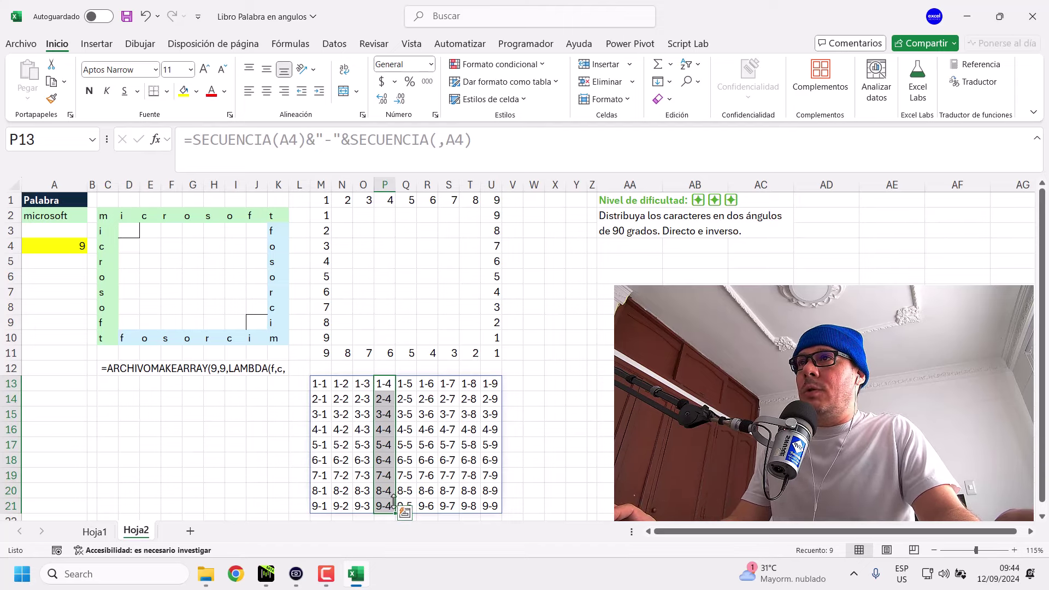
drag(470, 385, 470, 506)
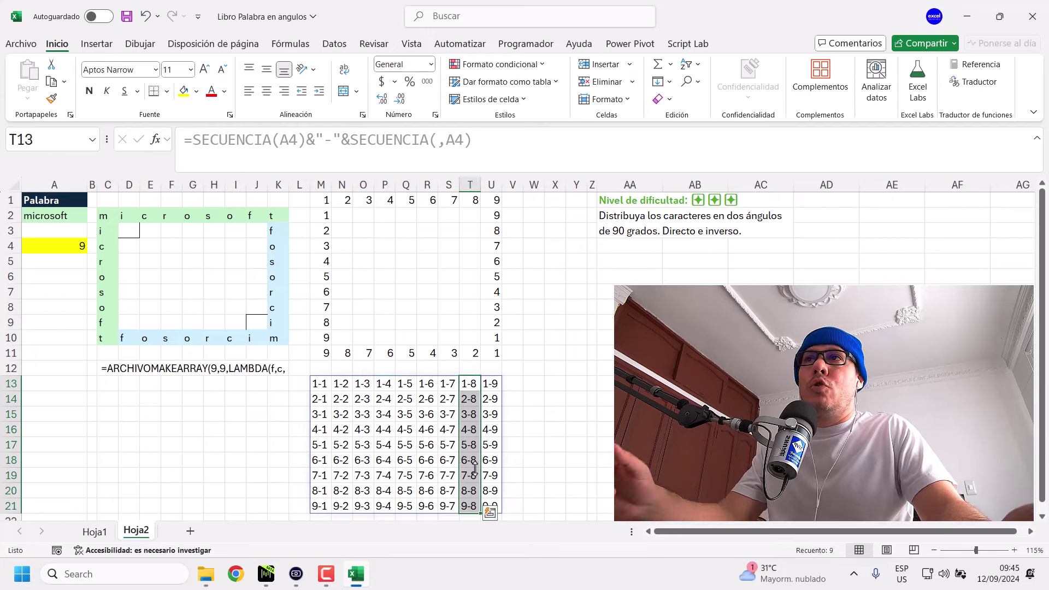
click(316, 384)
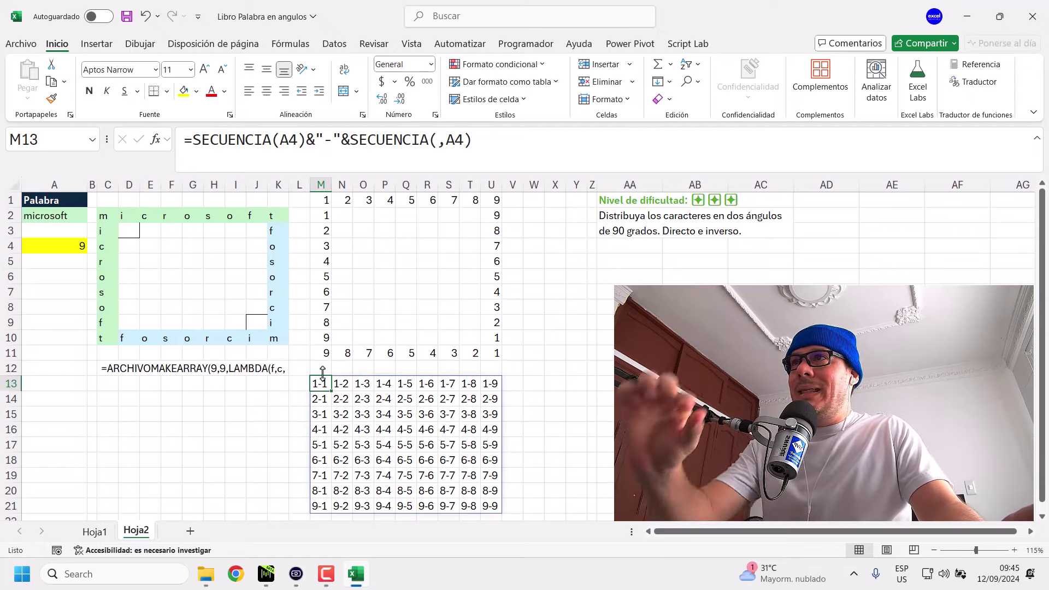
click(340, 384)
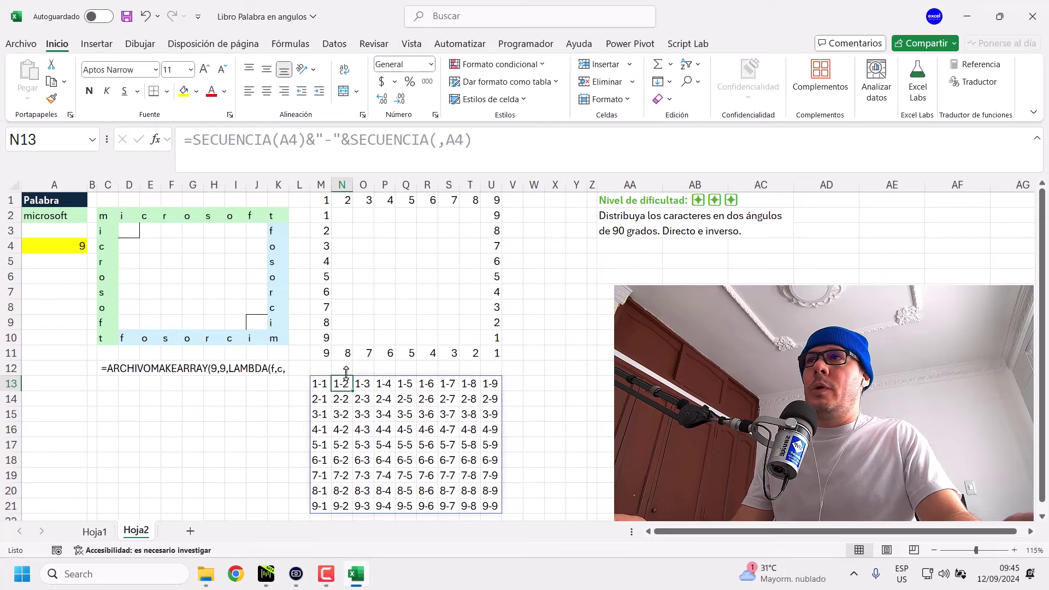
click(360, 381)
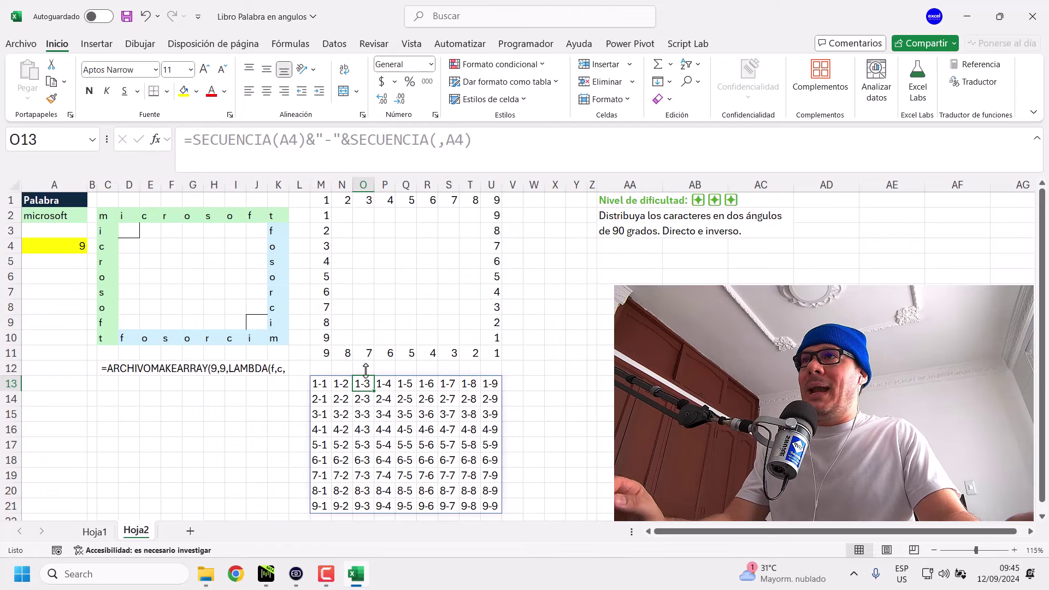
click(385, 387)
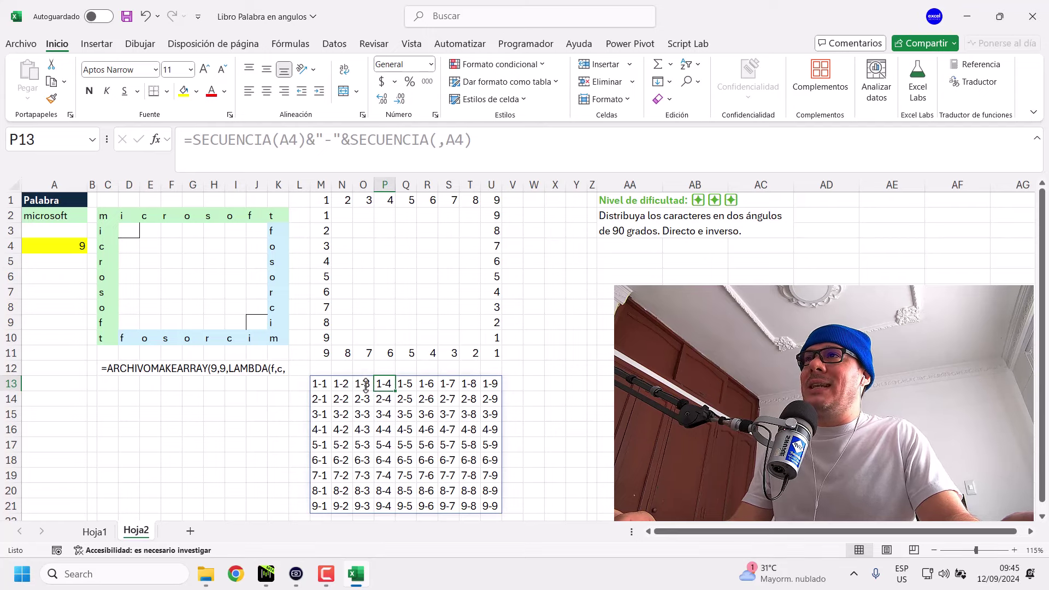
drag(321, 384, 385, 384)
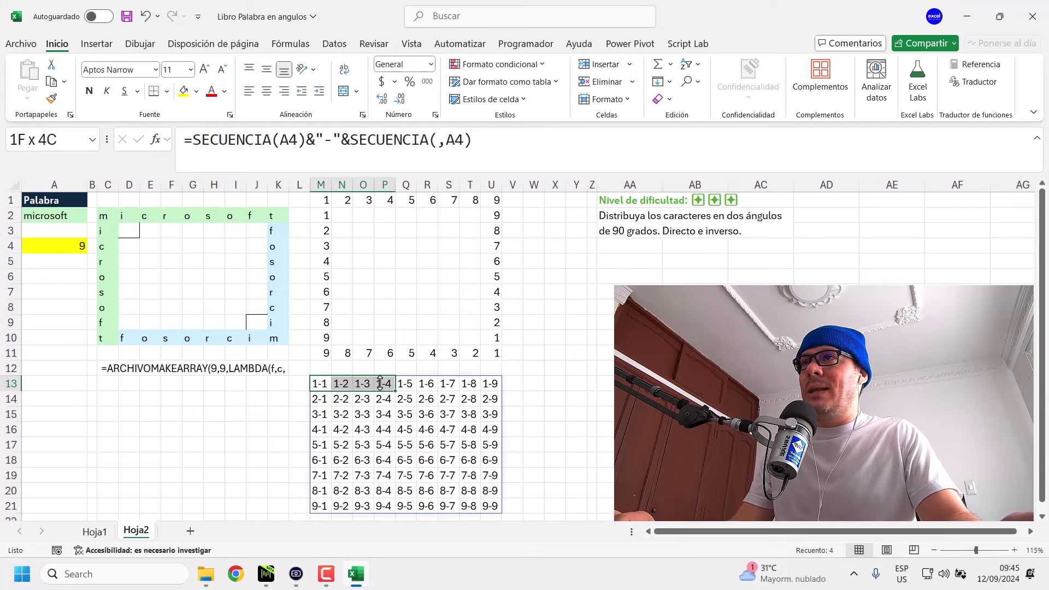
click(385, 384)
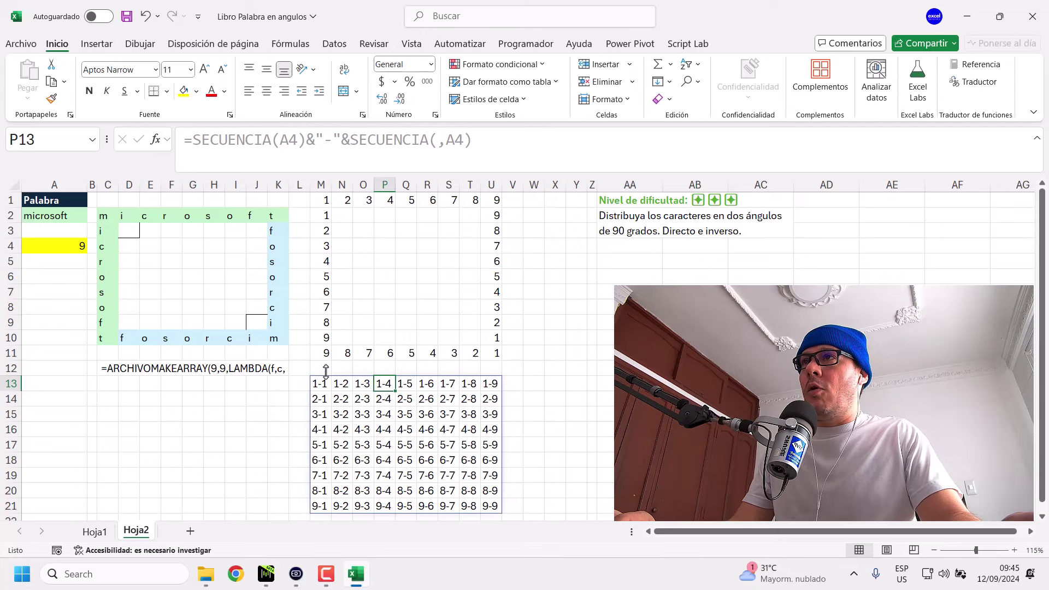
drag(316, 384, 490, 385)
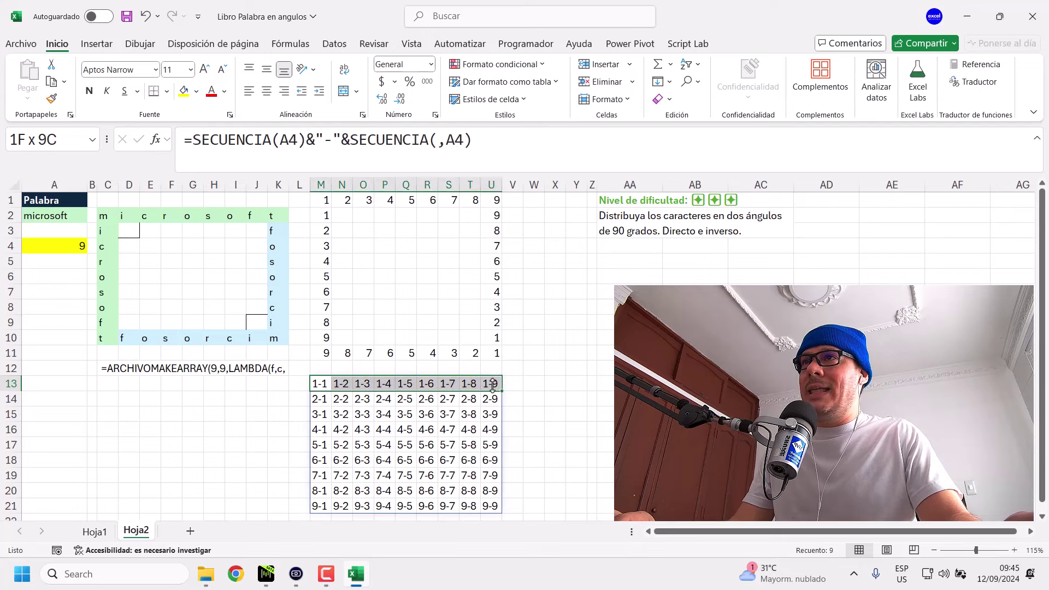
key(Right)
key(Right)
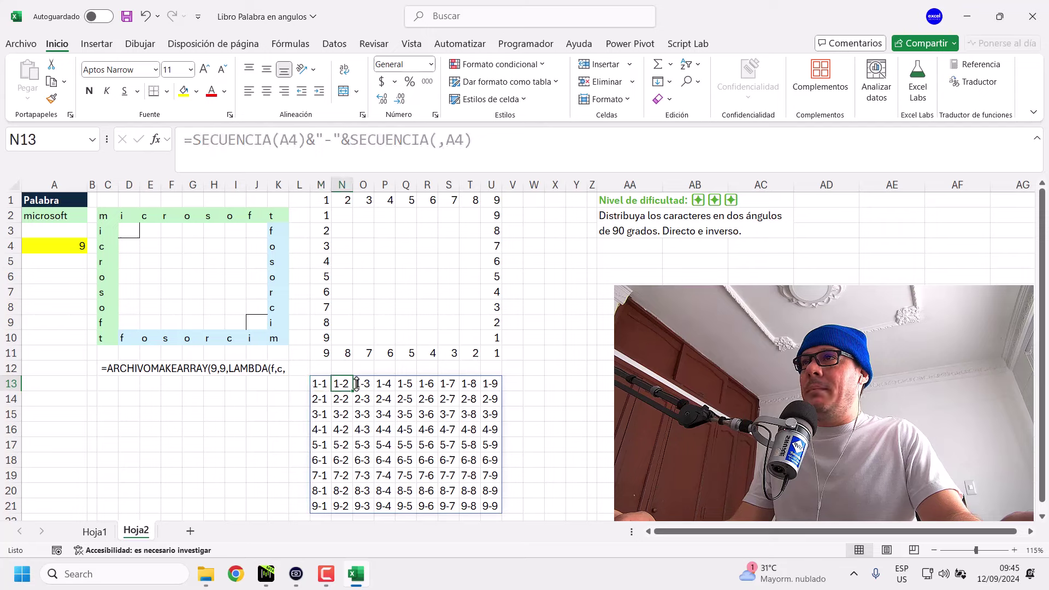
key(Right)
key(Right)
key(Right)
key(Right)
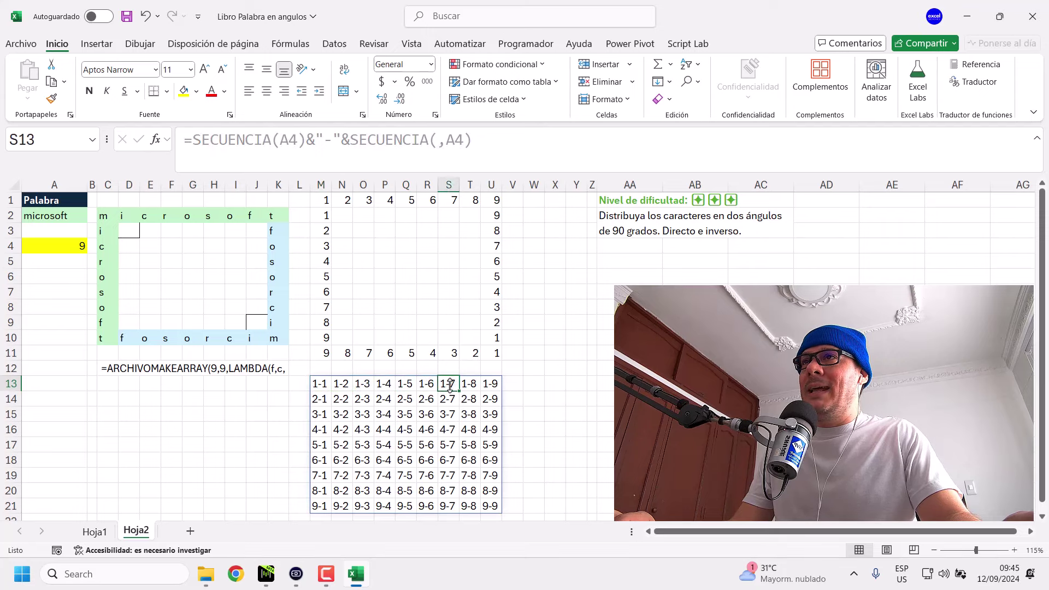
key(Right)
key(Right)
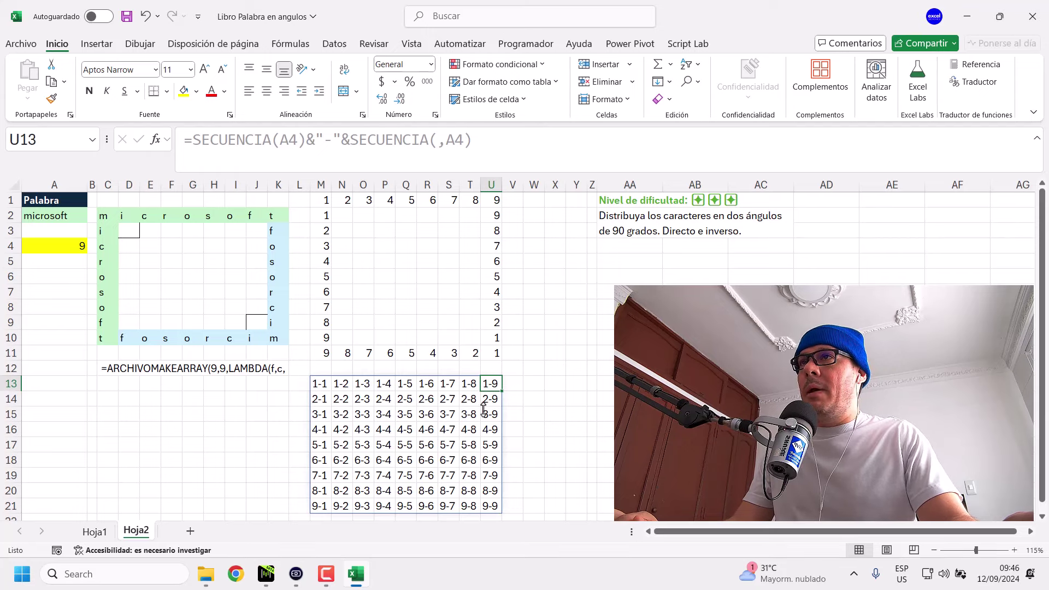
click(322, 385)
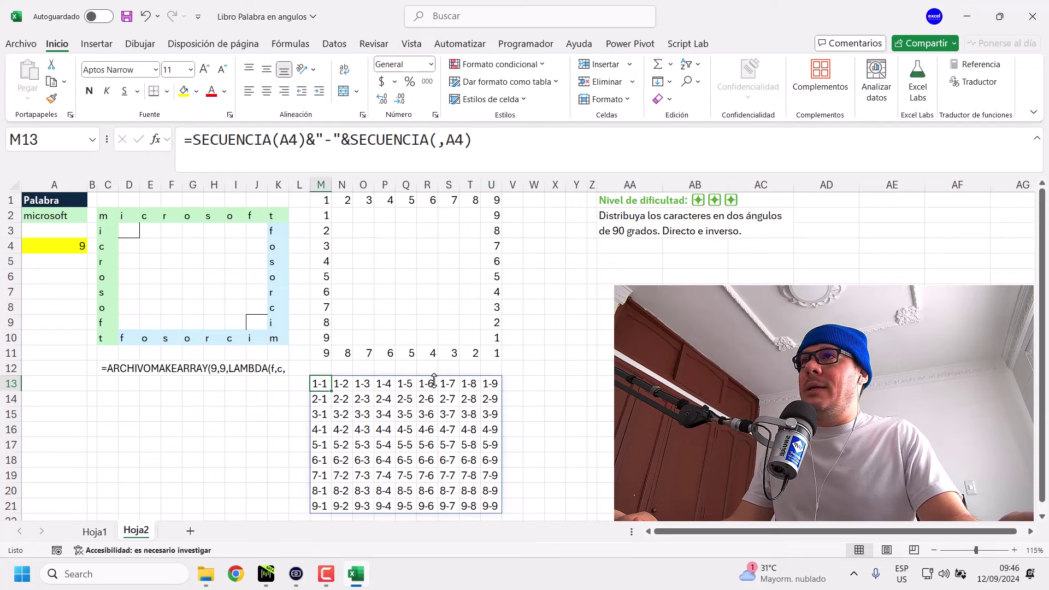
click(491, 386)
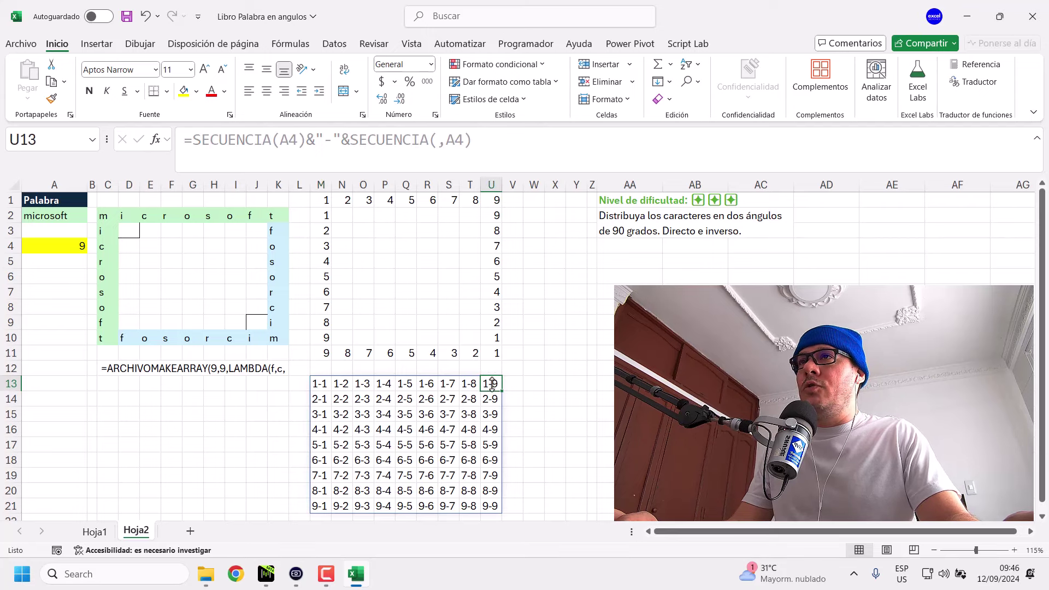
click(319, 400)
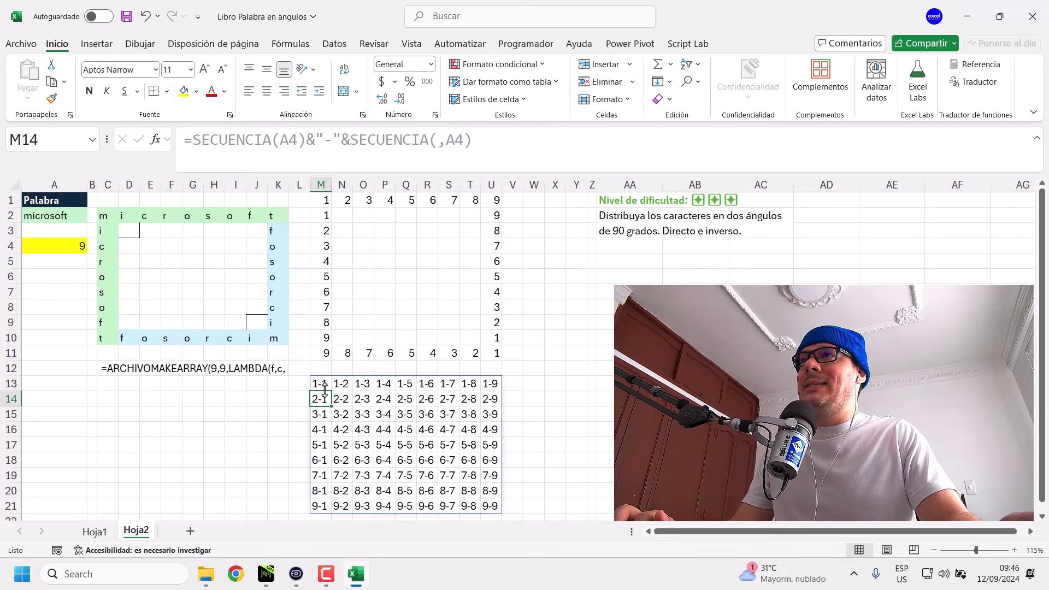
key(Right)
key(Right)
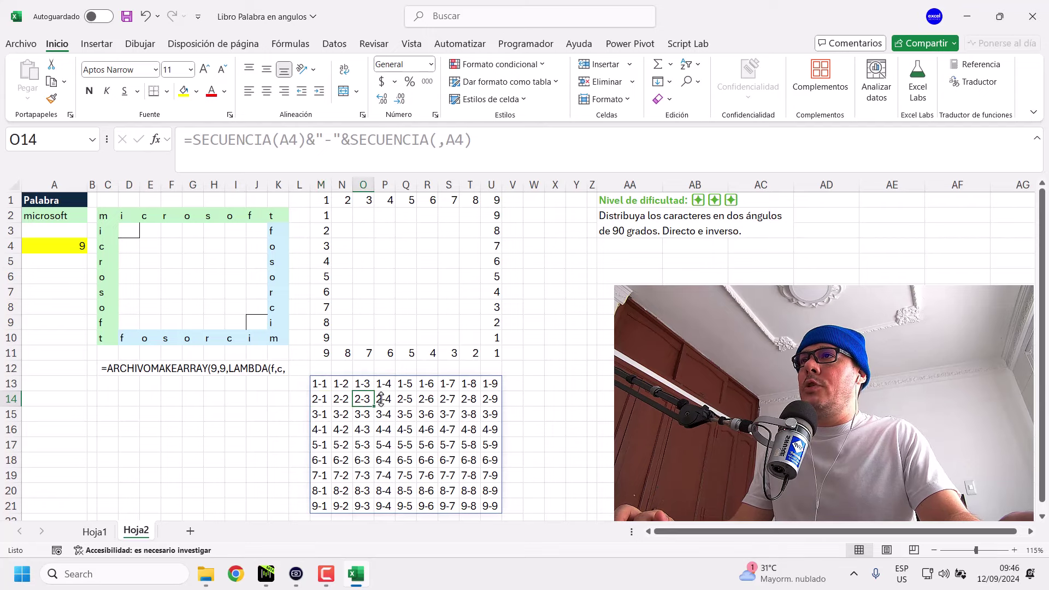
key(Right)
key(Right)
key(Right)
key(Right)
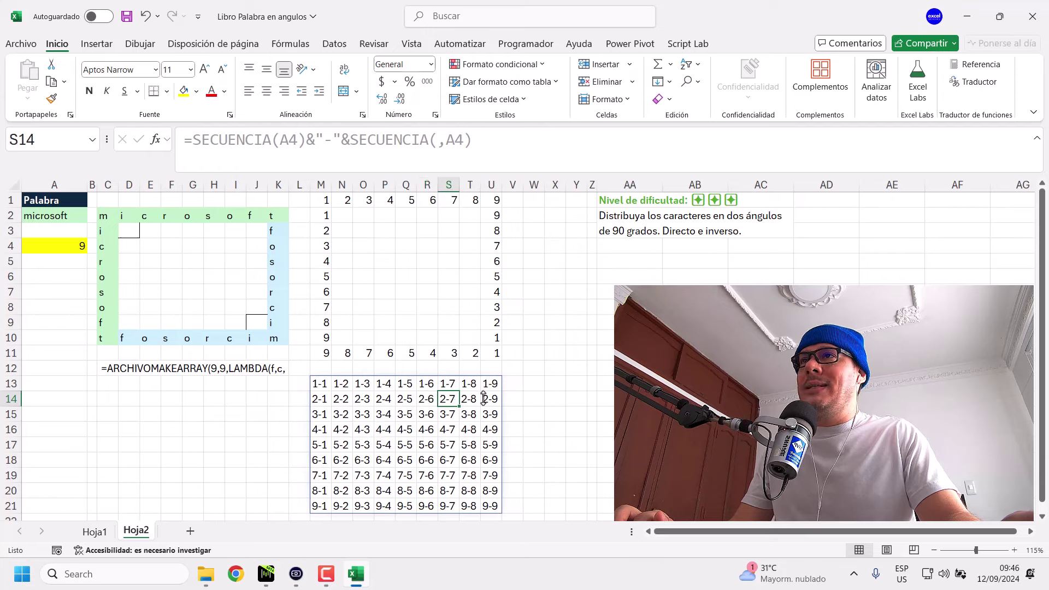
key(Right)
key(Right)
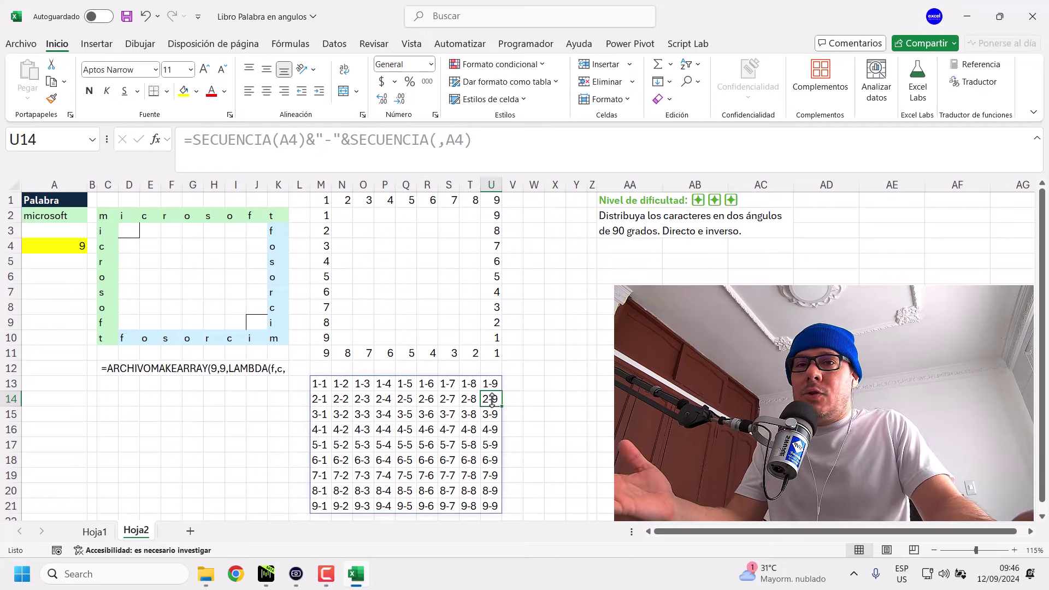
click(318, 386)
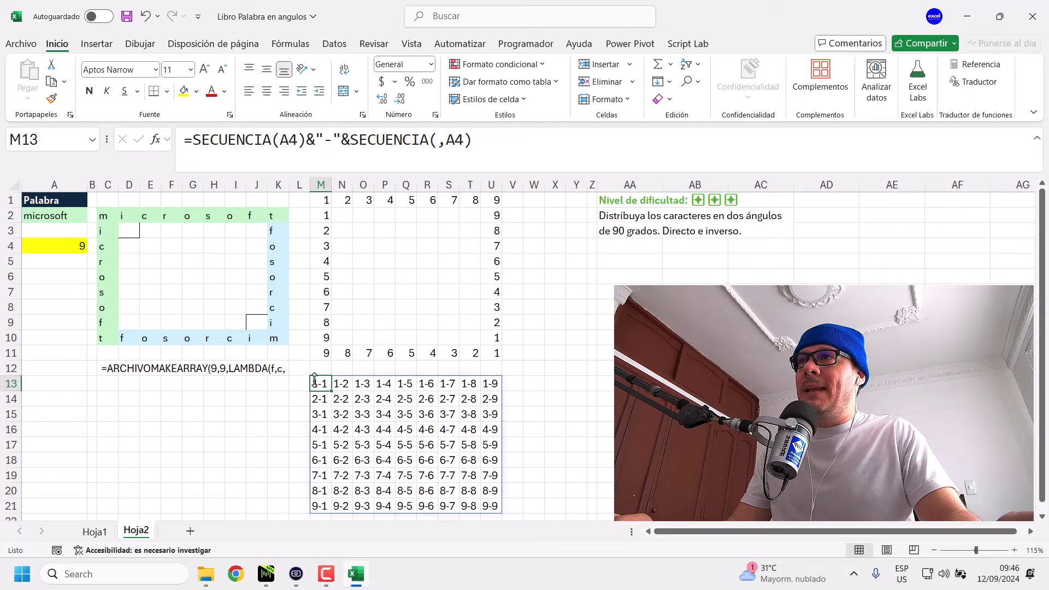
drag(314, 379, 492, 384)
click(321, 385)
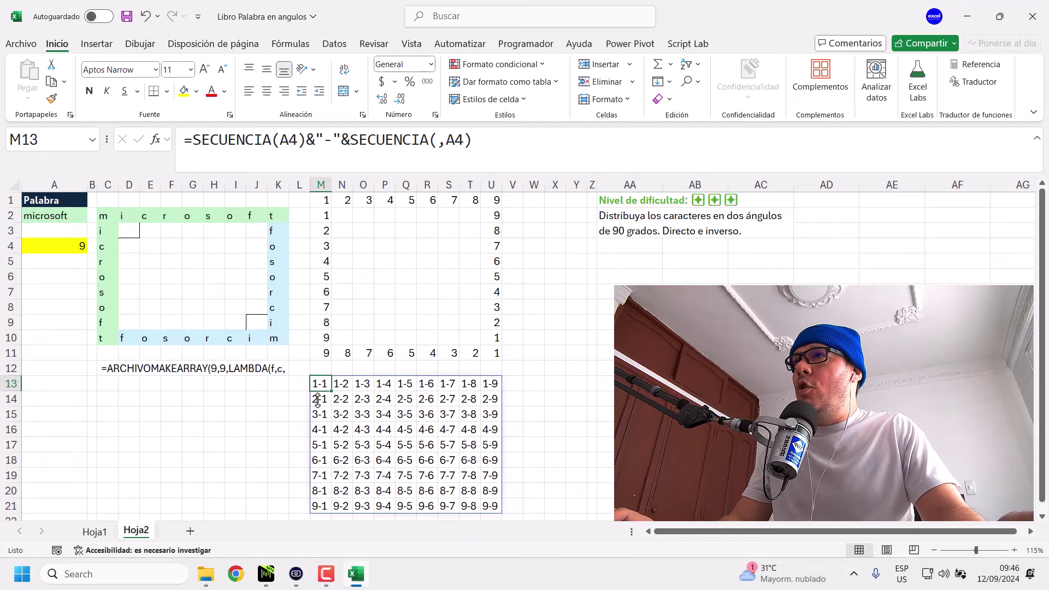
drag(320, 383, 319, 506)
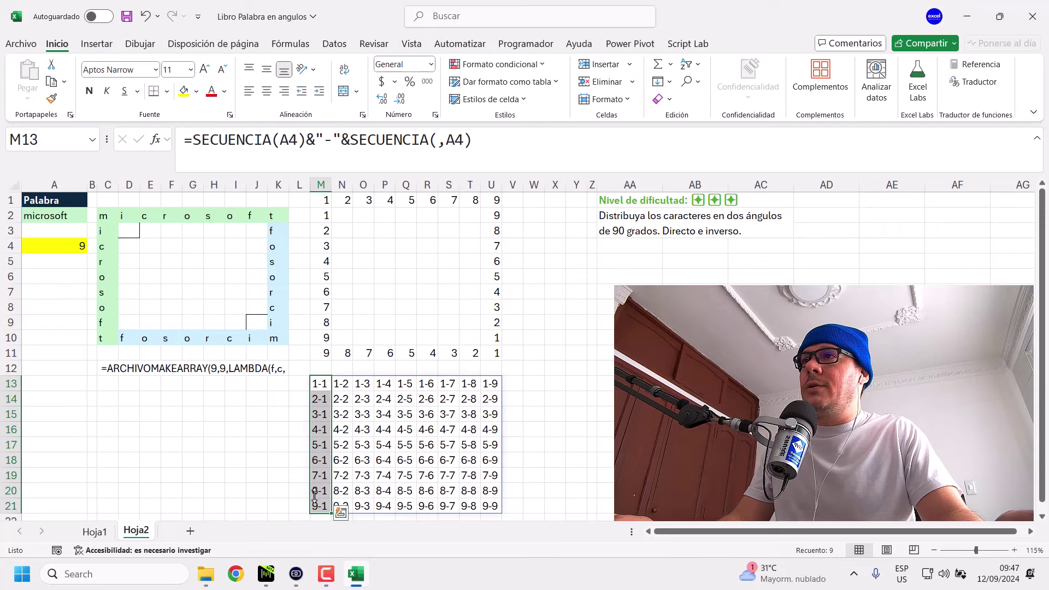
click(316, 506)
click(491, 507)
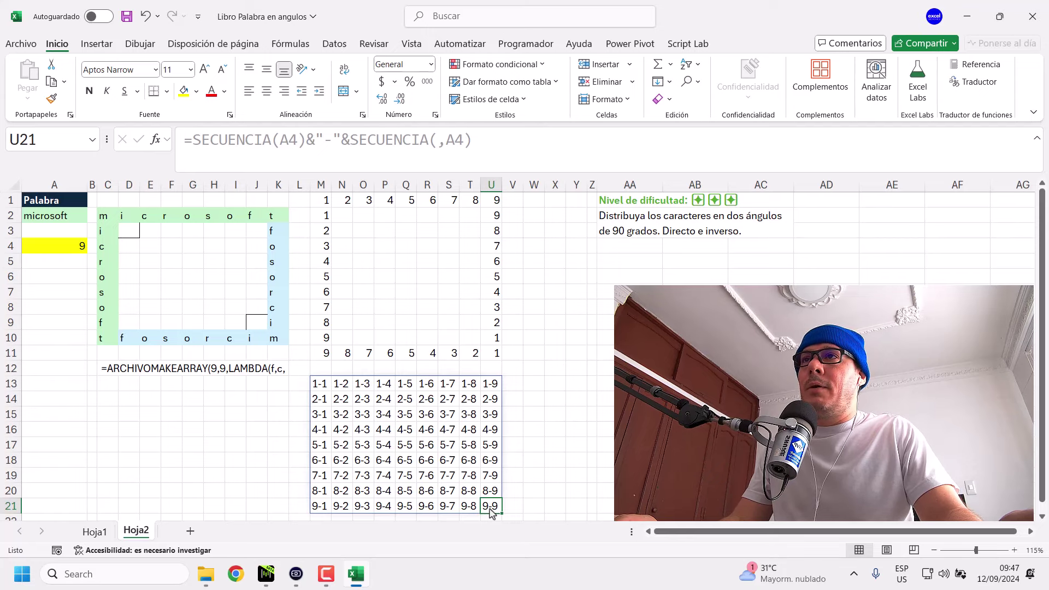
drag(490, 509, 487, 407)
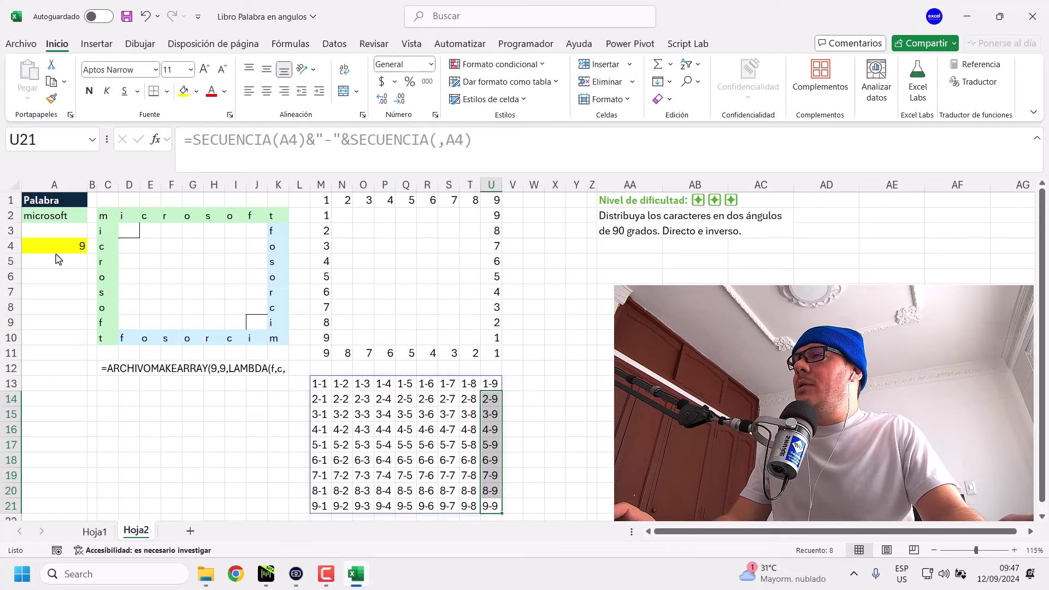
Move the unfinished MAKEARRAY formula text from C12 down to C13.
click(114, 373)
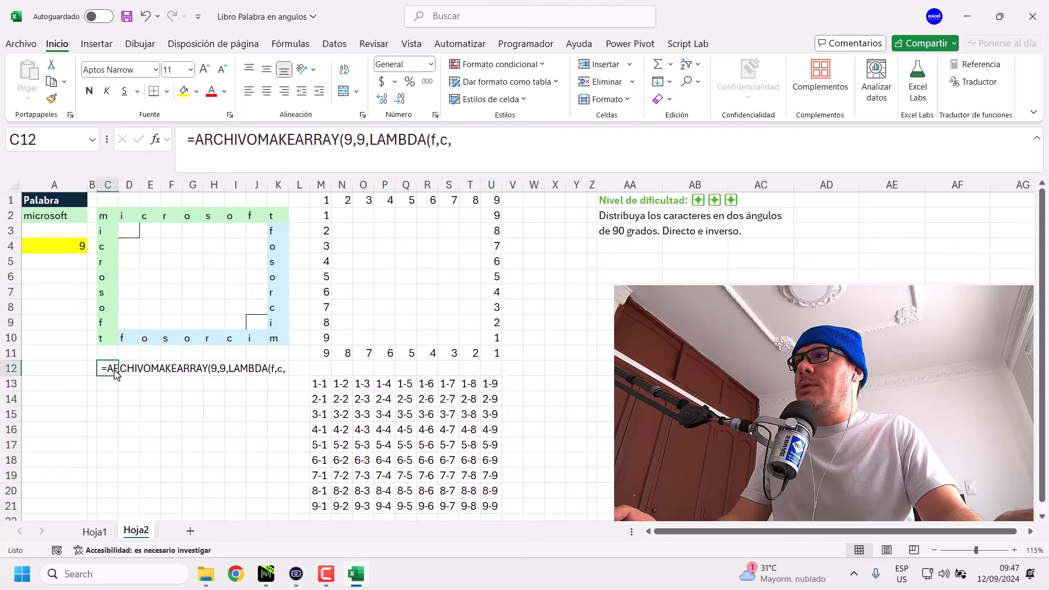
click(487, 140)
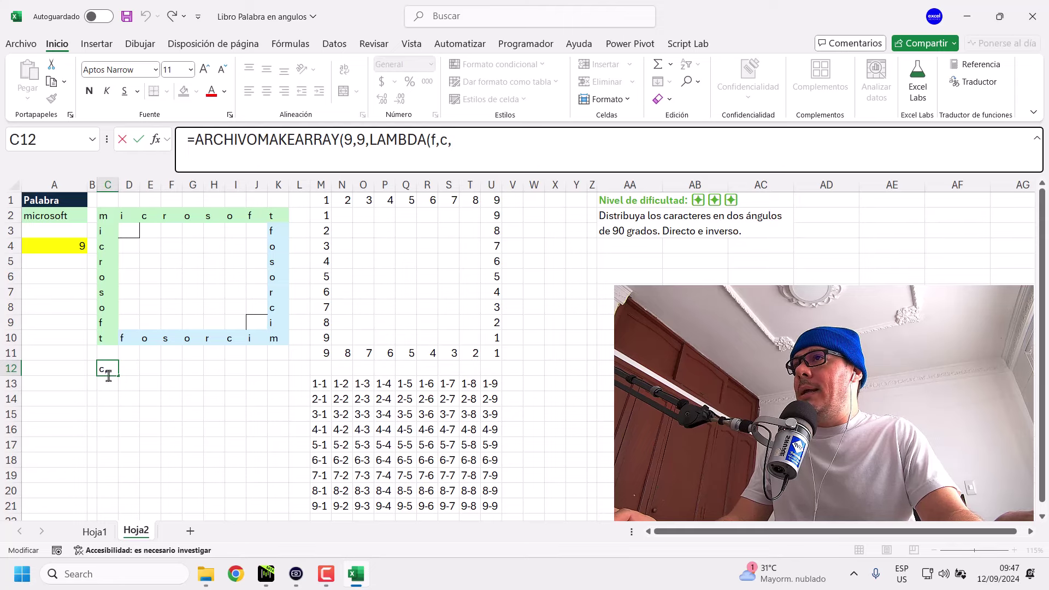
key(ctrl+Return)
drag(108, 376, 107, 383)
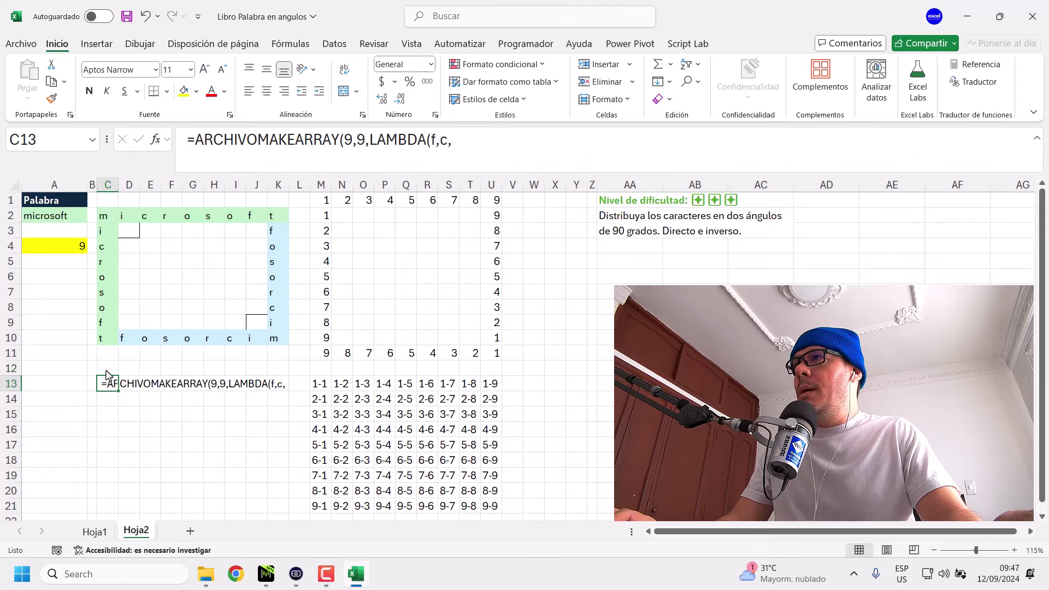
Finish C13 as =ARCHIVOMAKEARRAY(9,9,LAMBDA(f,c,f&"-"&c)) and confirm it.
click(190, 141)
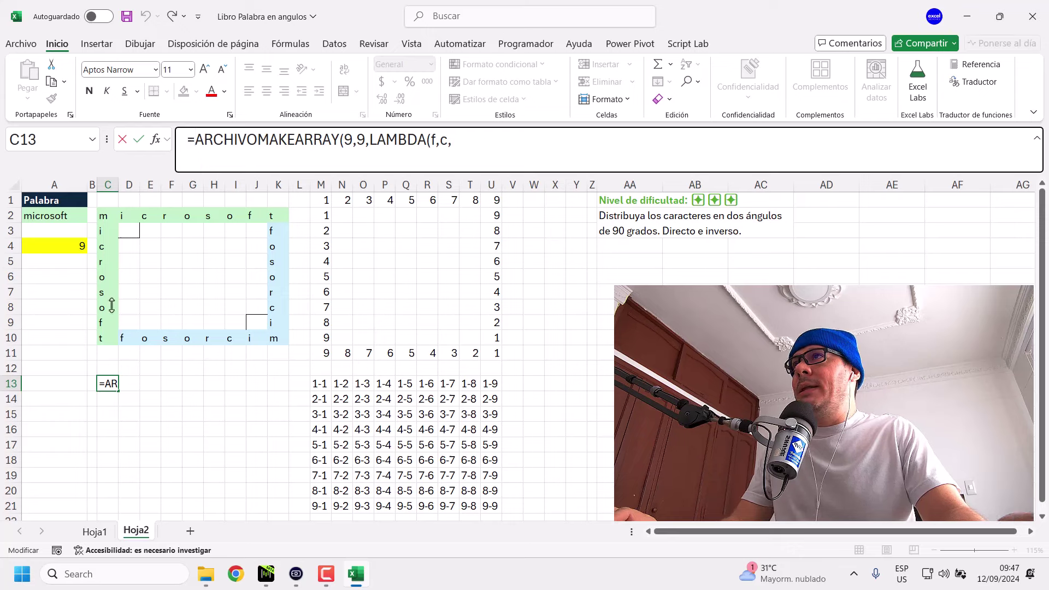
click(479, 140)
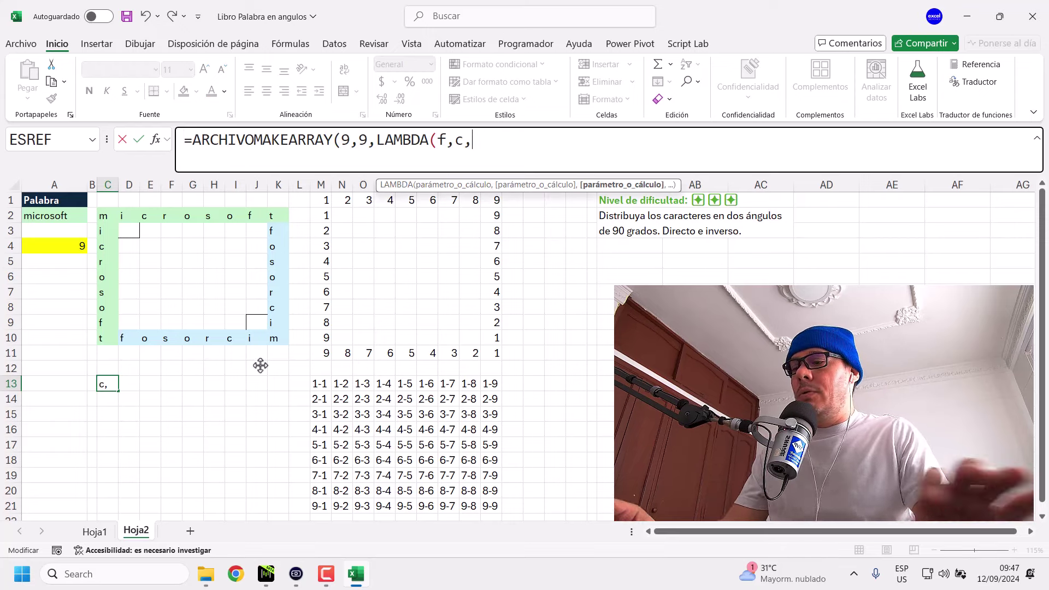
text(f)
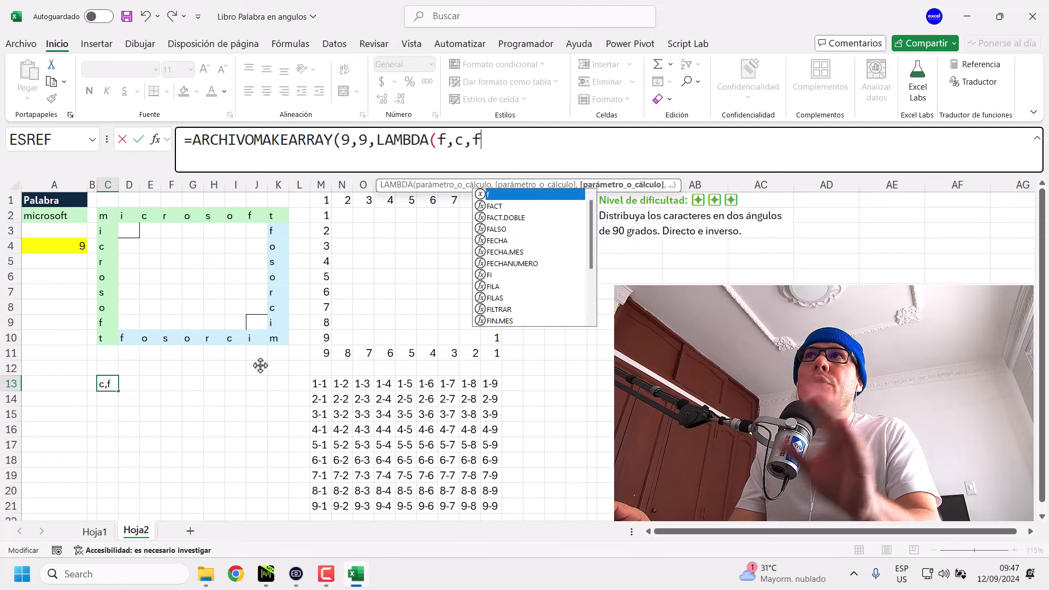
double_click(441, 140)
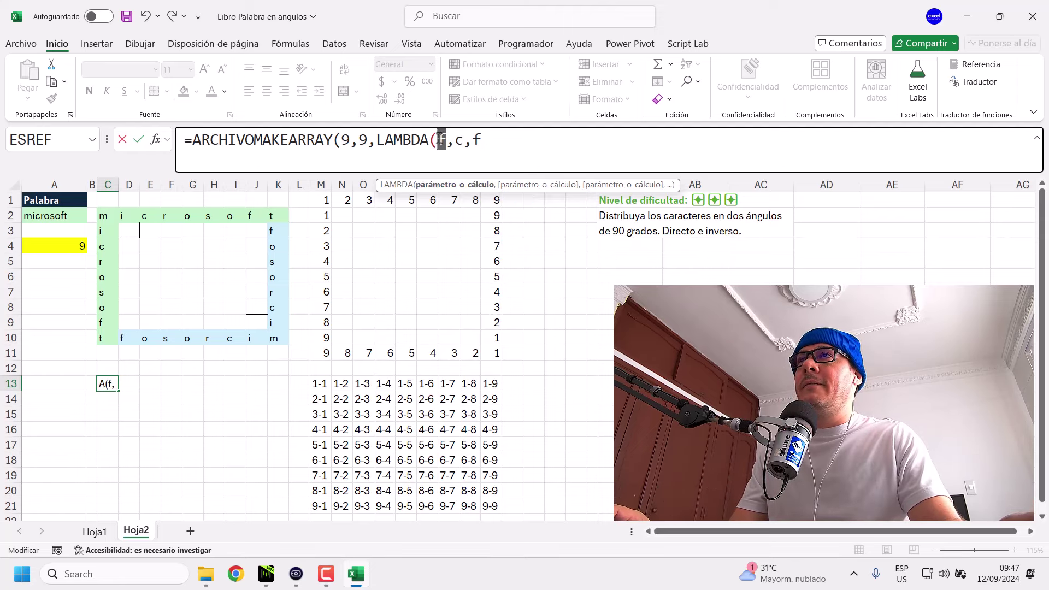
double_click(348, 139)
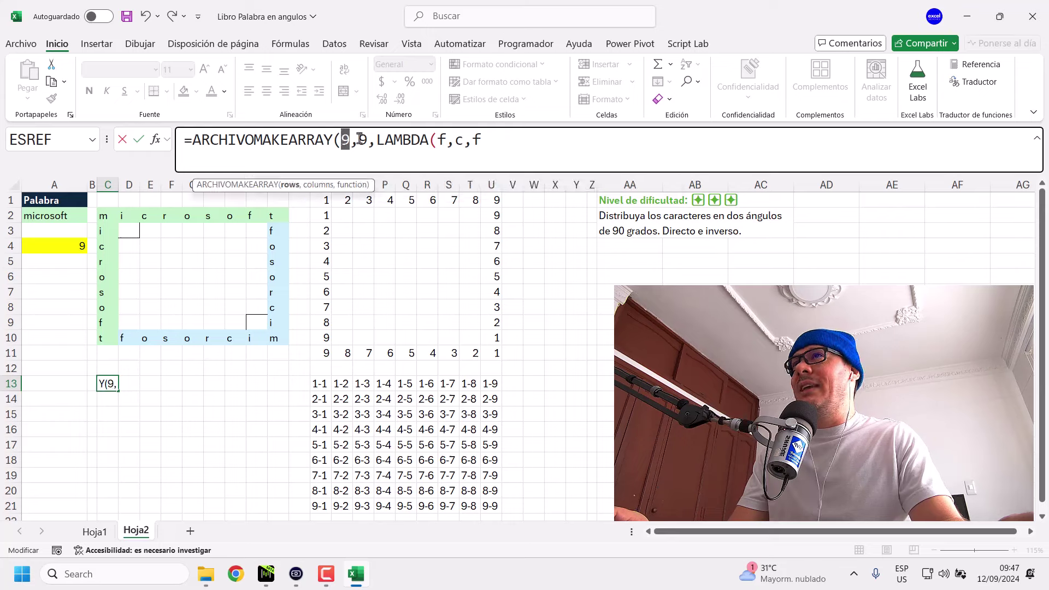
double_click(362, 139)
click(500, 140)
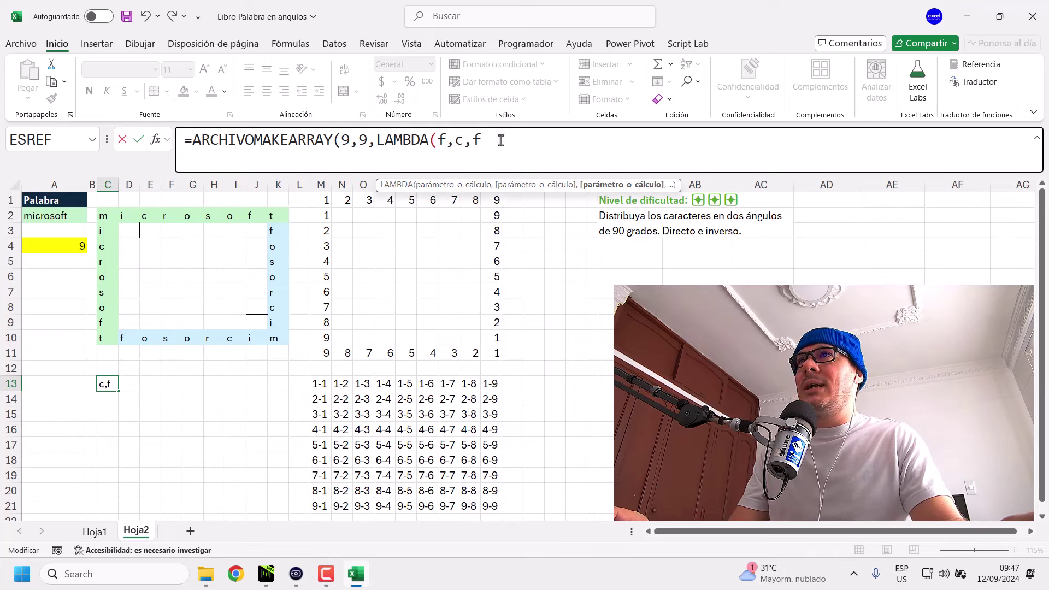
text(&")
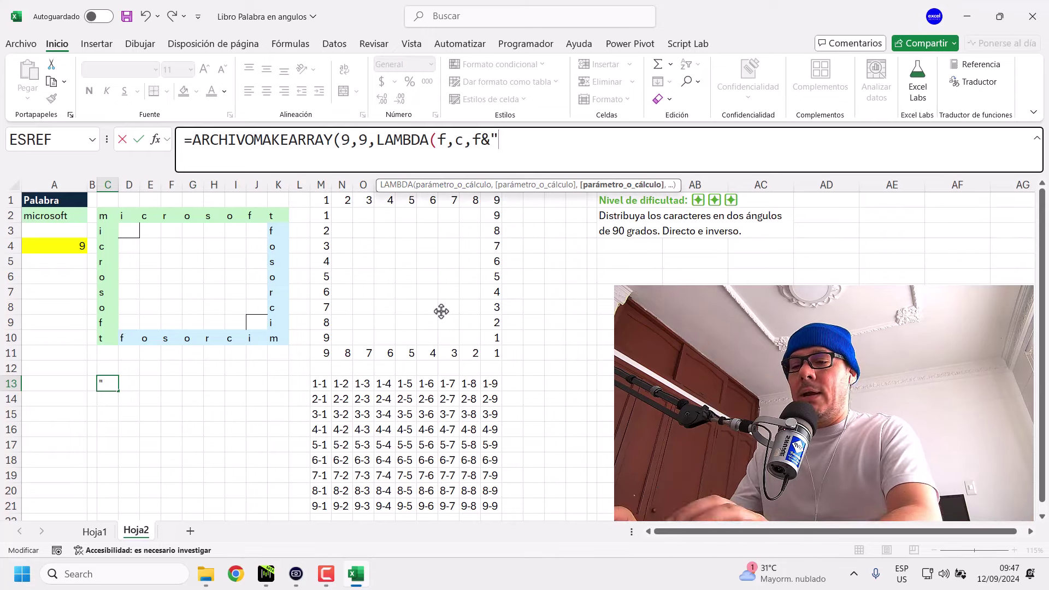
text(-")
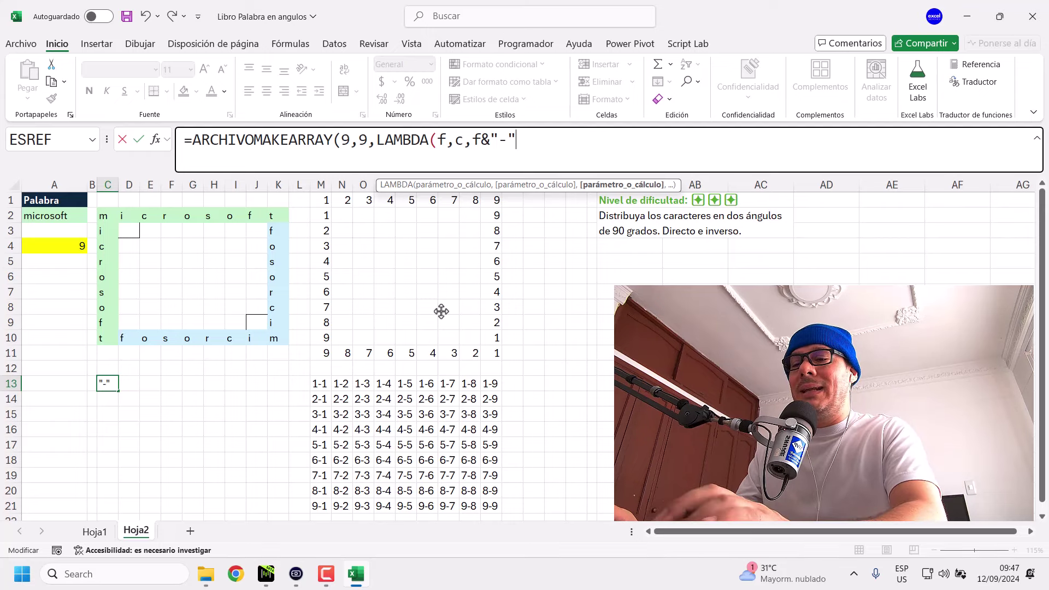
text(&c)
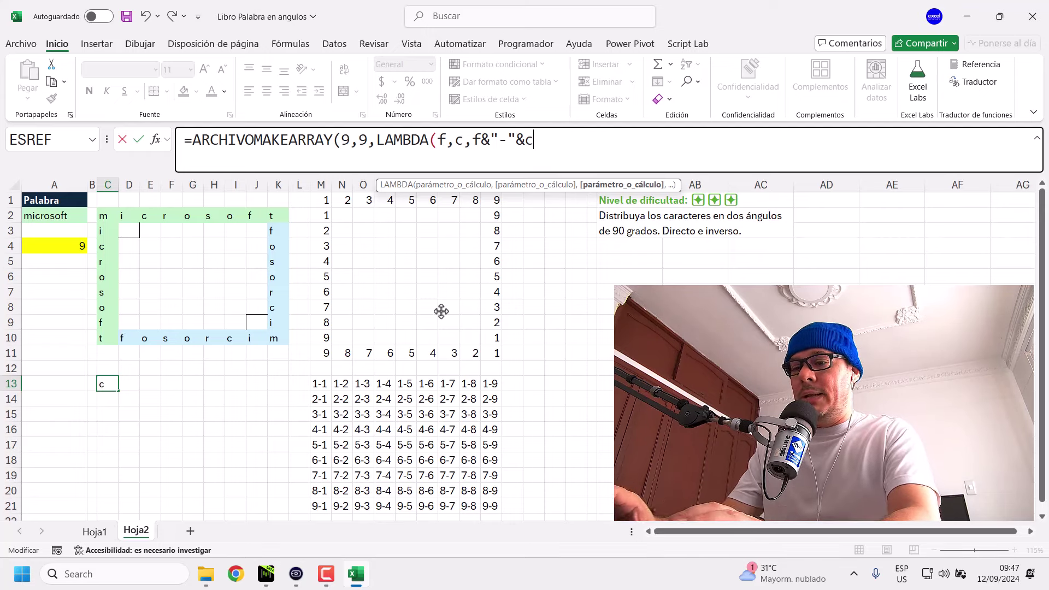
text()))
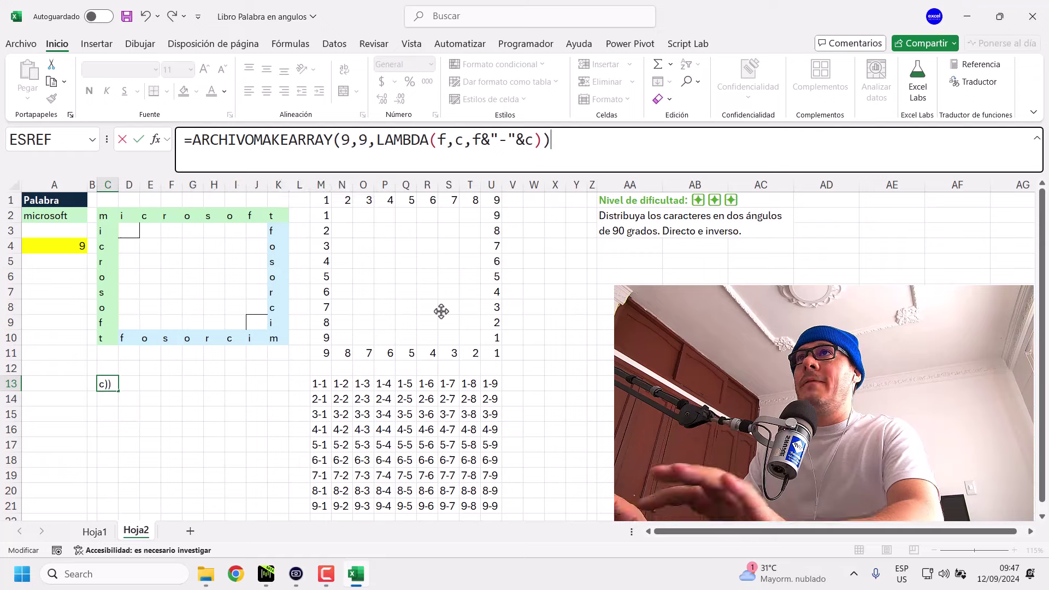
key(Return)
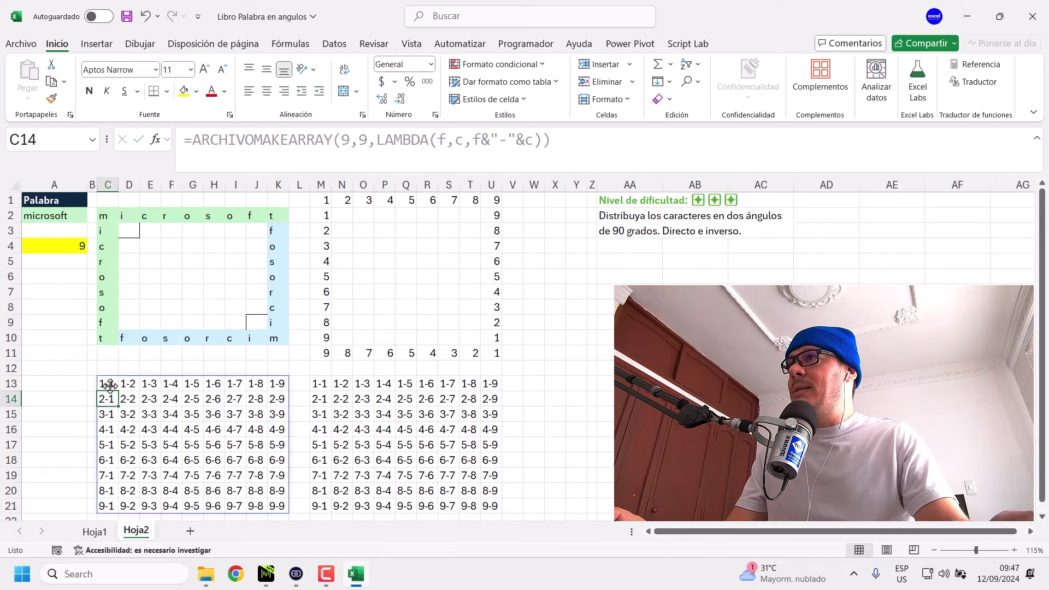
drag(106, 384, 280, 504)
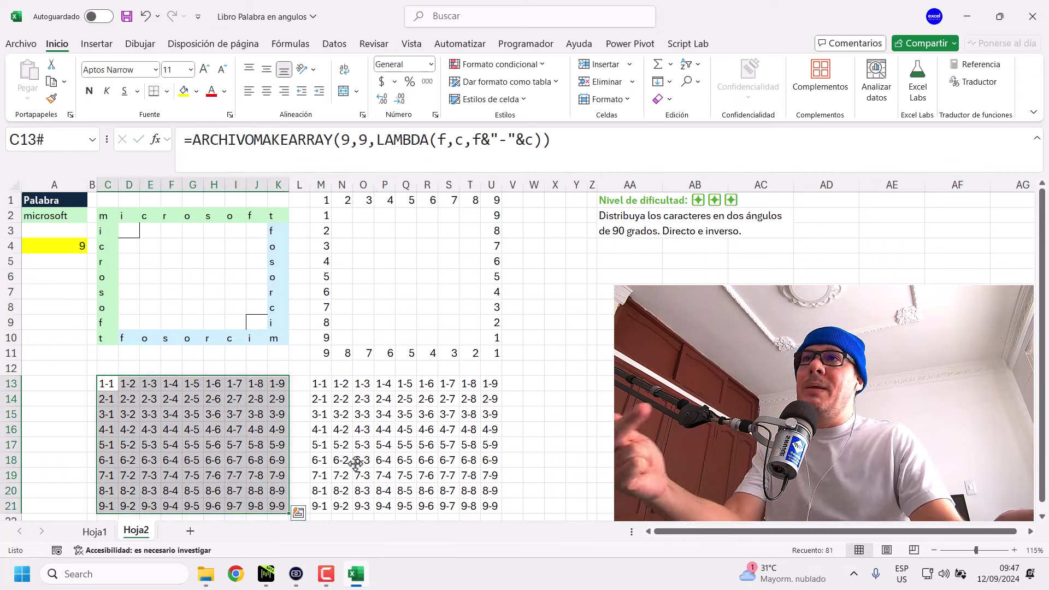
click(319, 385)
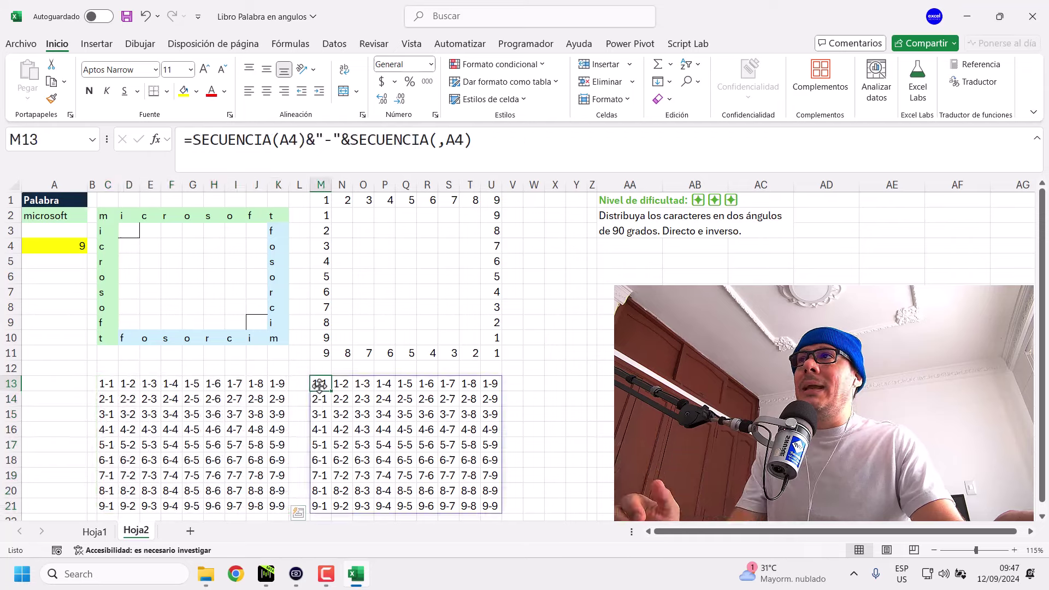
click(112, 389)
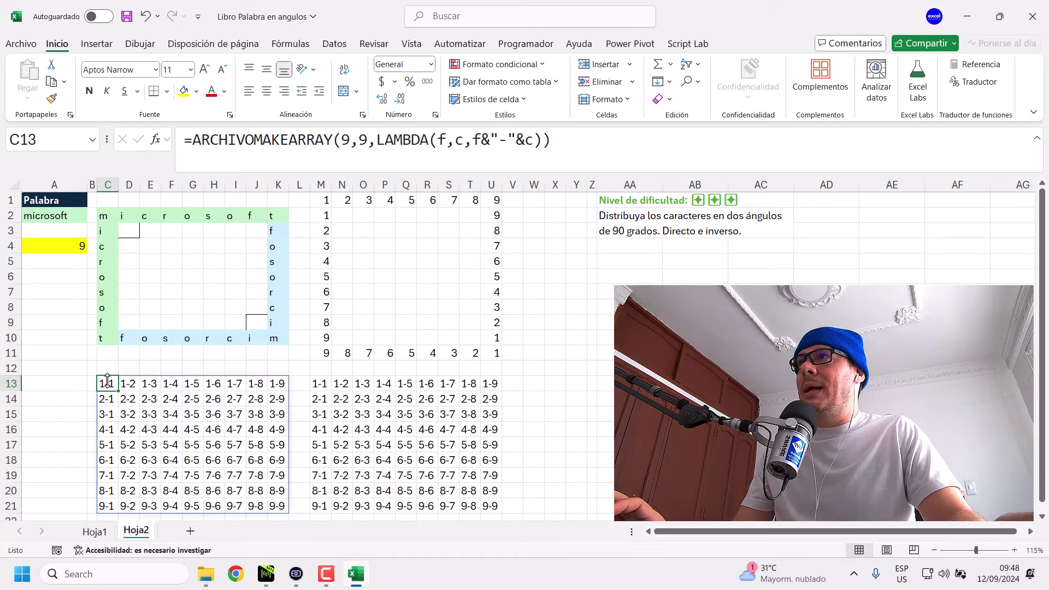
Wrap C13 in LET with l as LARGO(A2), m as the MAKEARRAY grid, returning l.
click(186, 145)
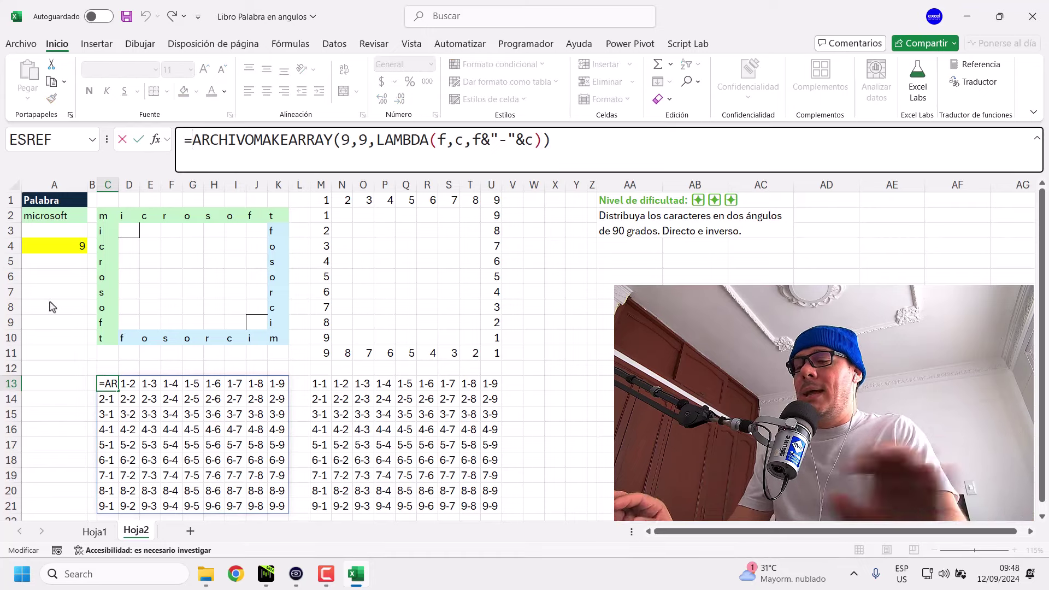
text(le)
key(Tab)
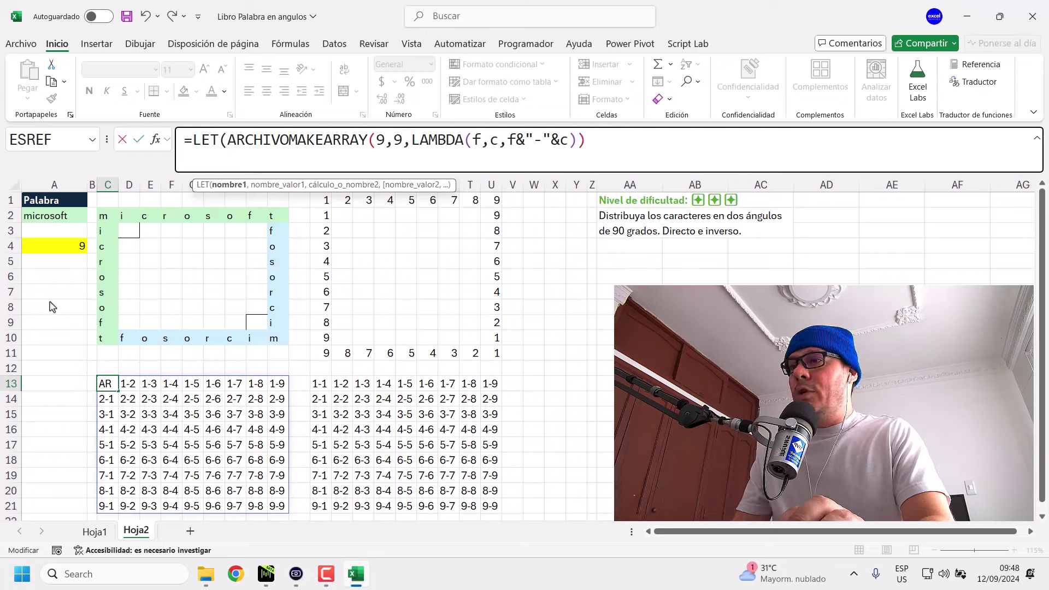
text(l,)
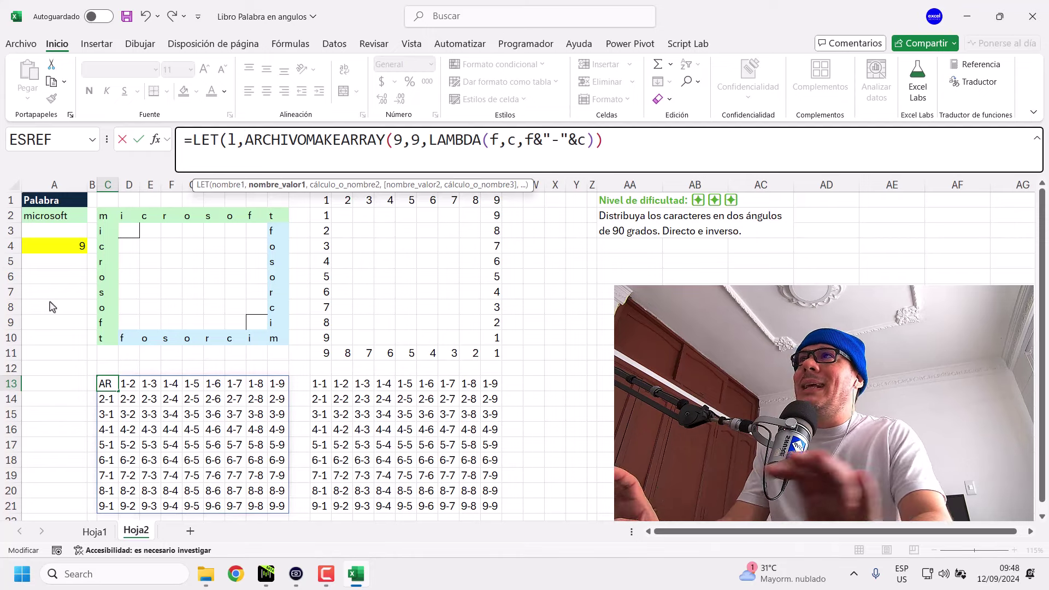
click(231, 140)
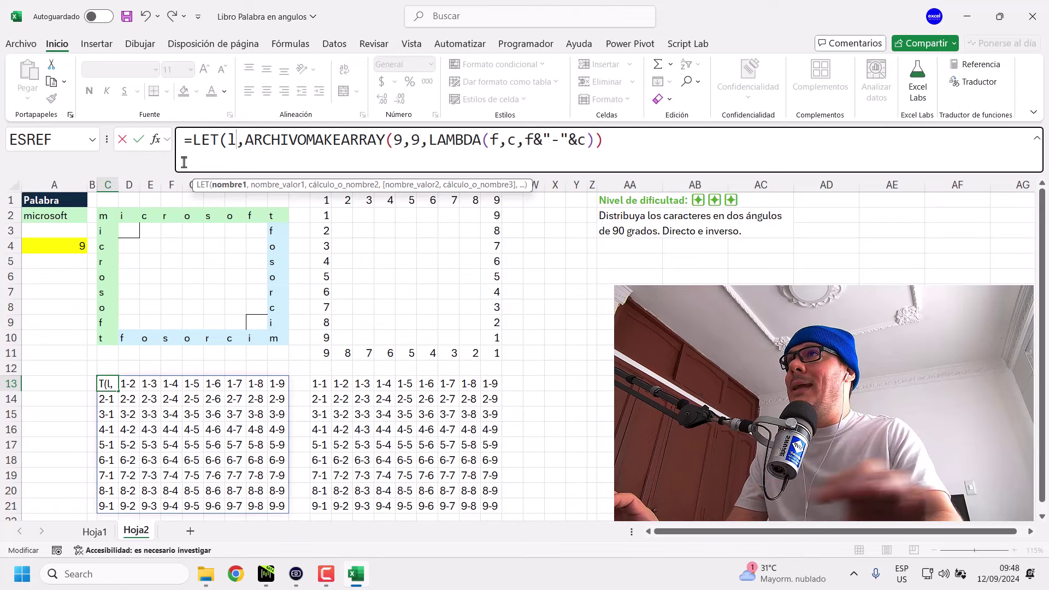
click(244, 140)
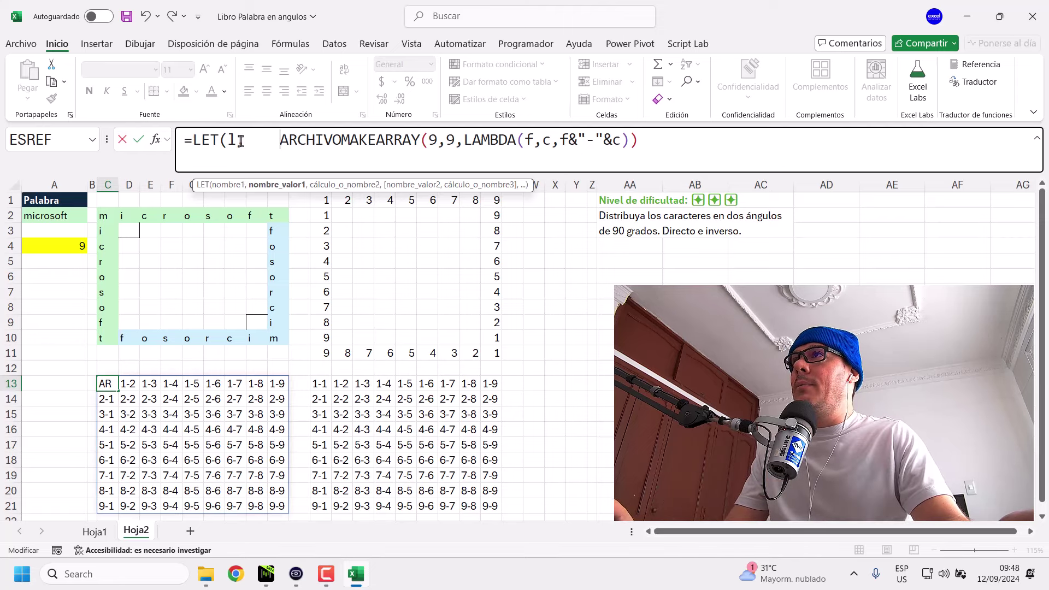
text(,lar)
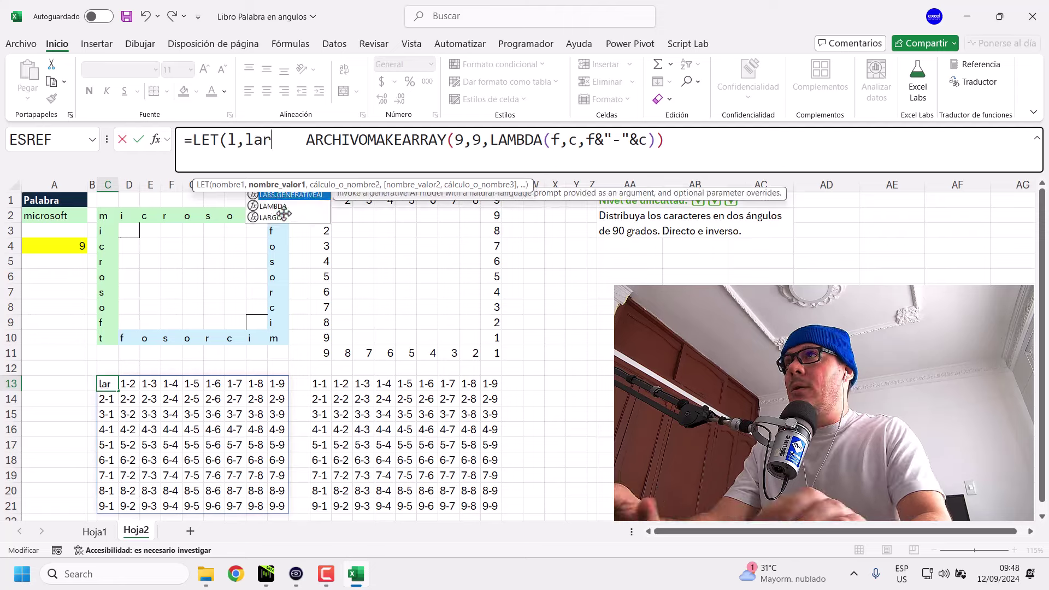
key(Tab)
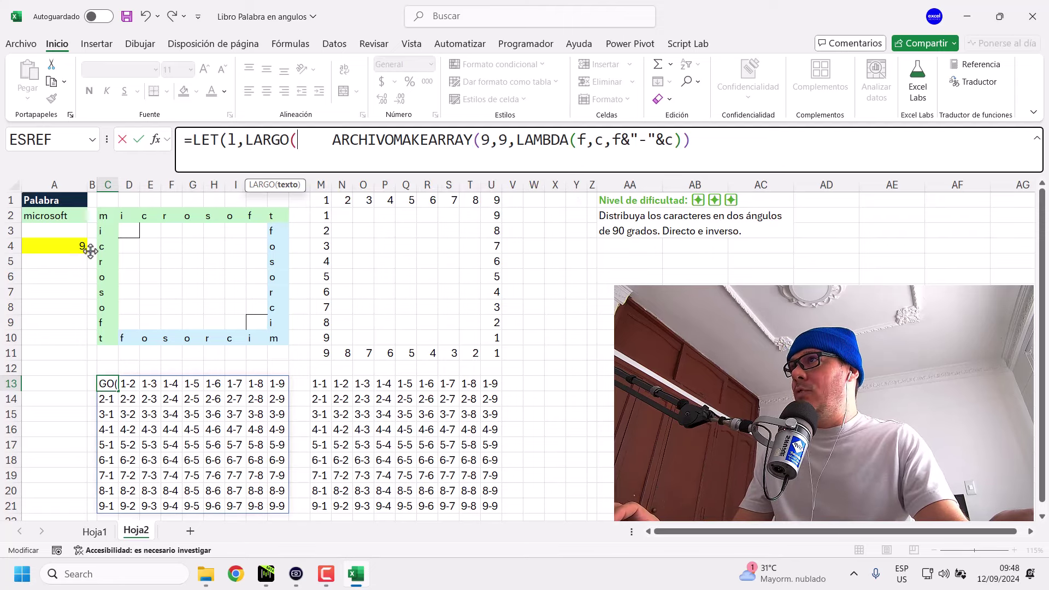
click(71, 215)
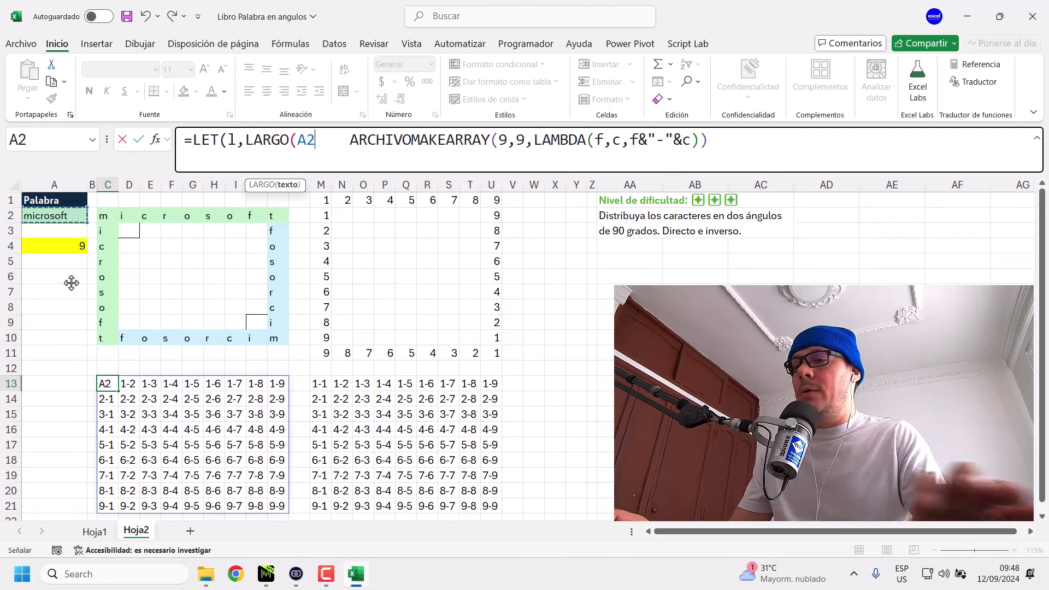
text(),)
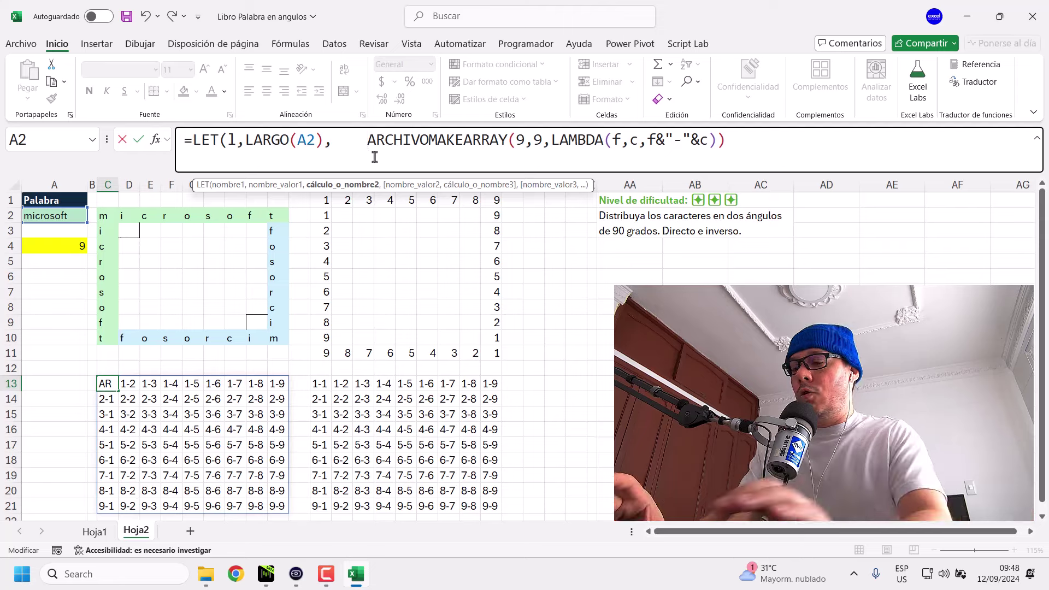
text(m,)
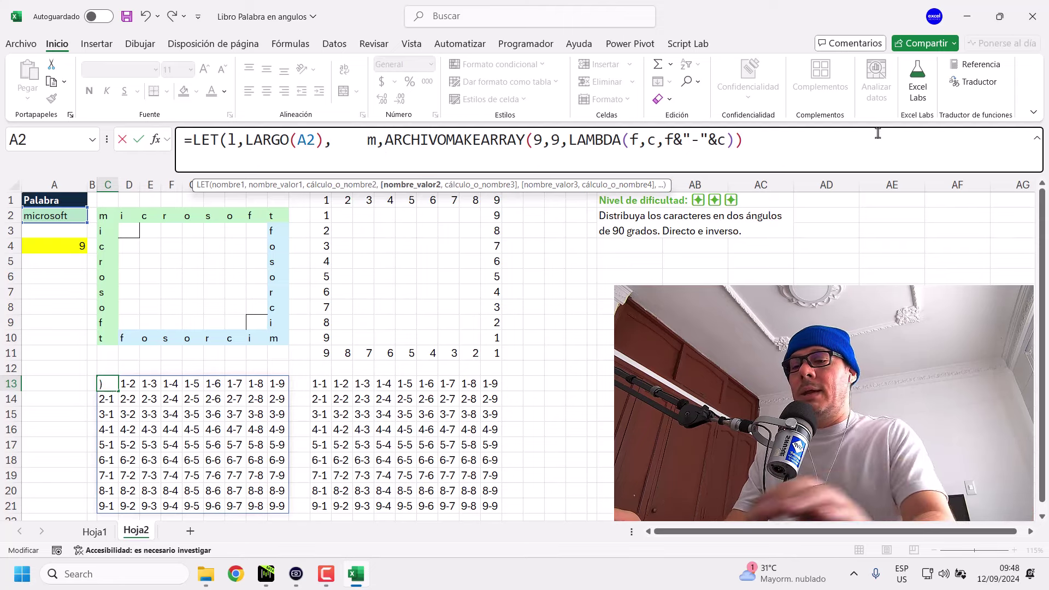
text(,)
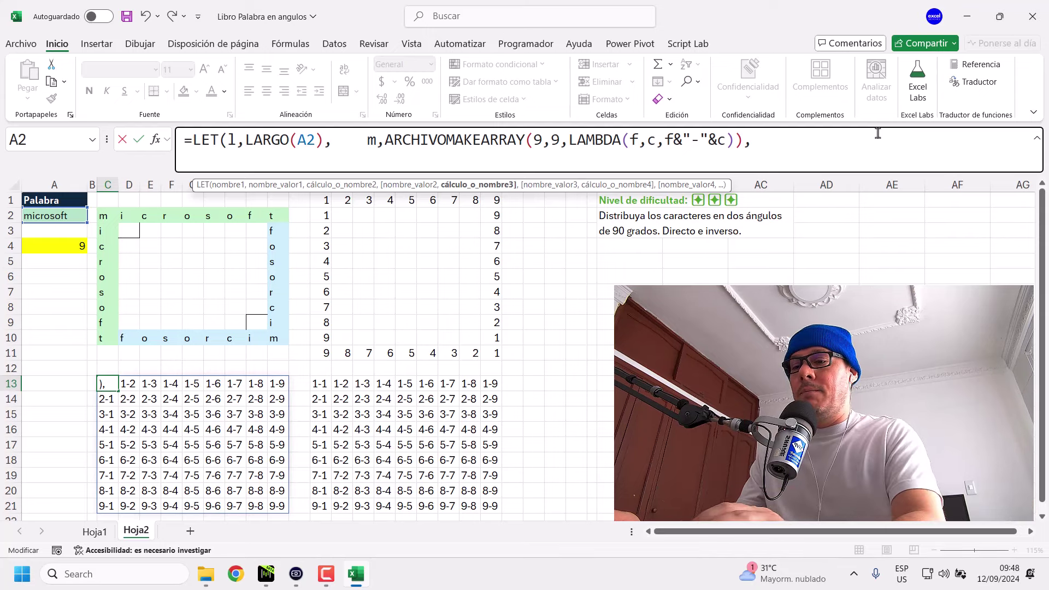
text(l))
key(Return)
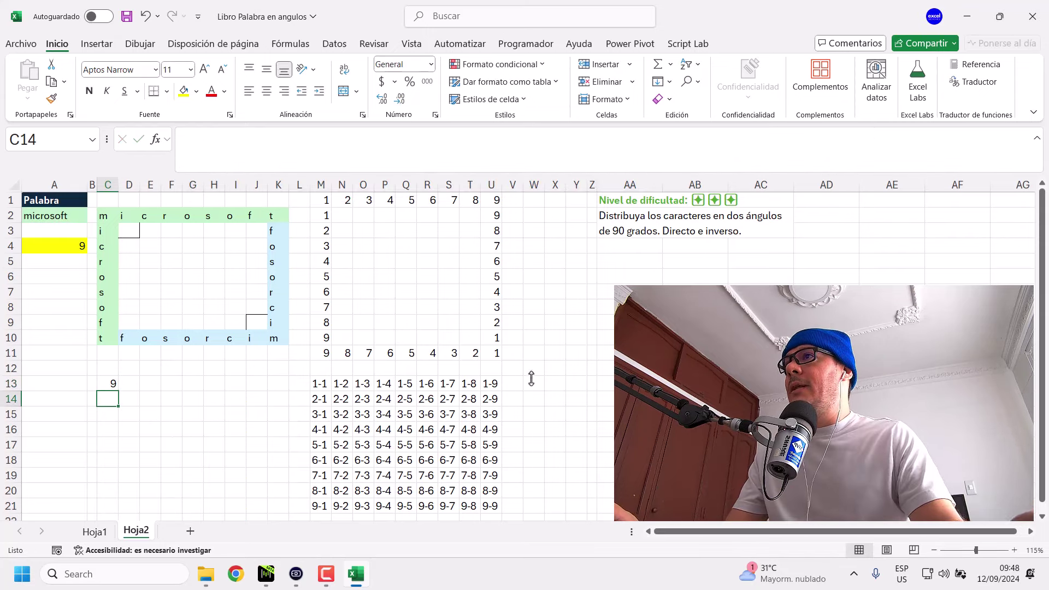
Delete the m name and trailing l so the LET returns the MAKEARRAY grid directly.
click(110, 385)
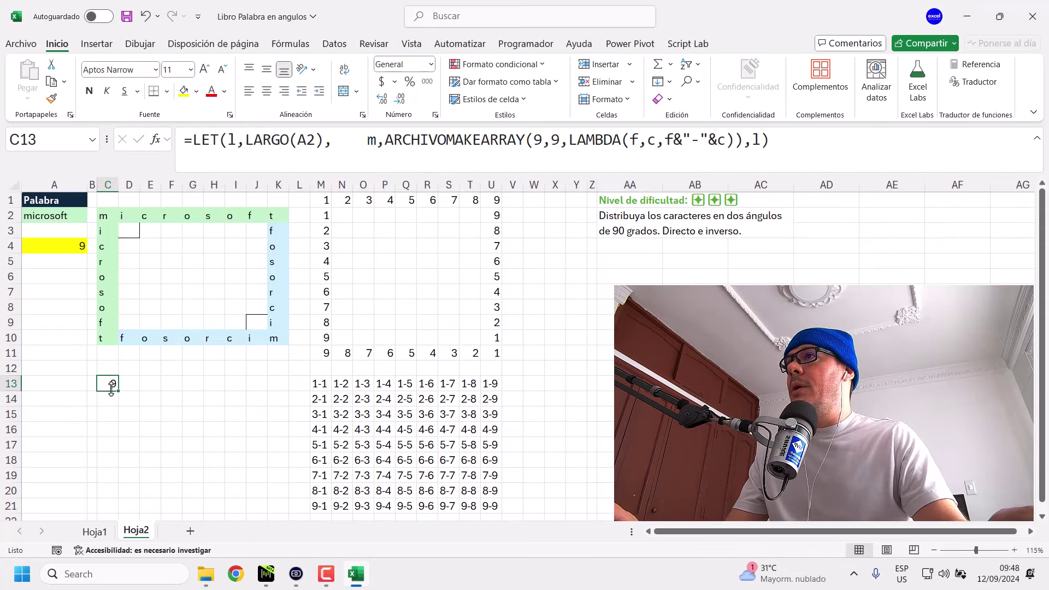
click(238, 146)
drag(244, 141, 327, 140)
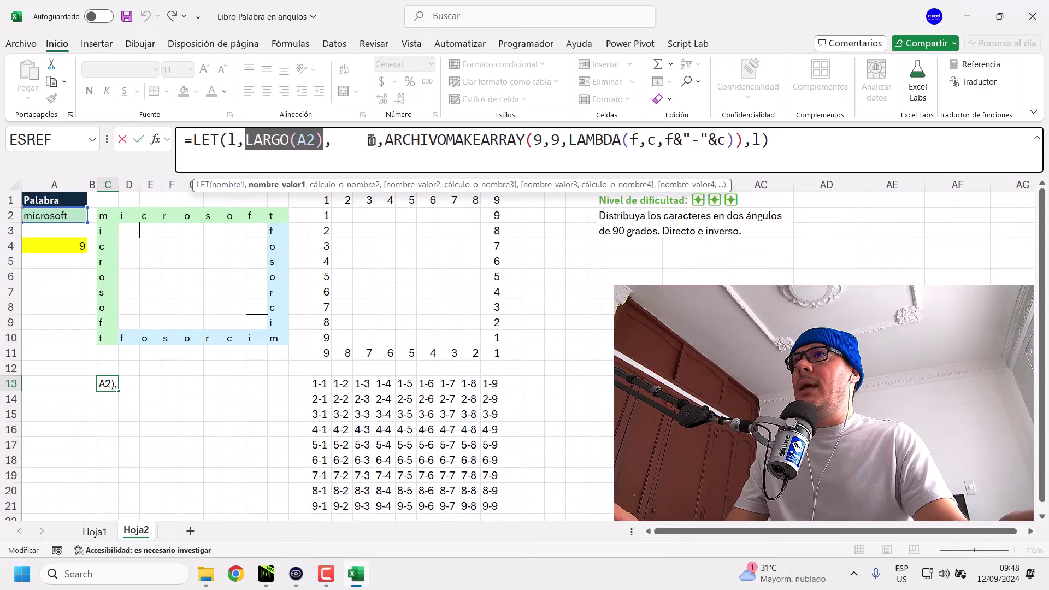
click(833, 146)
key(BackSpace)
key(BackSpace)
key(BackSpace)
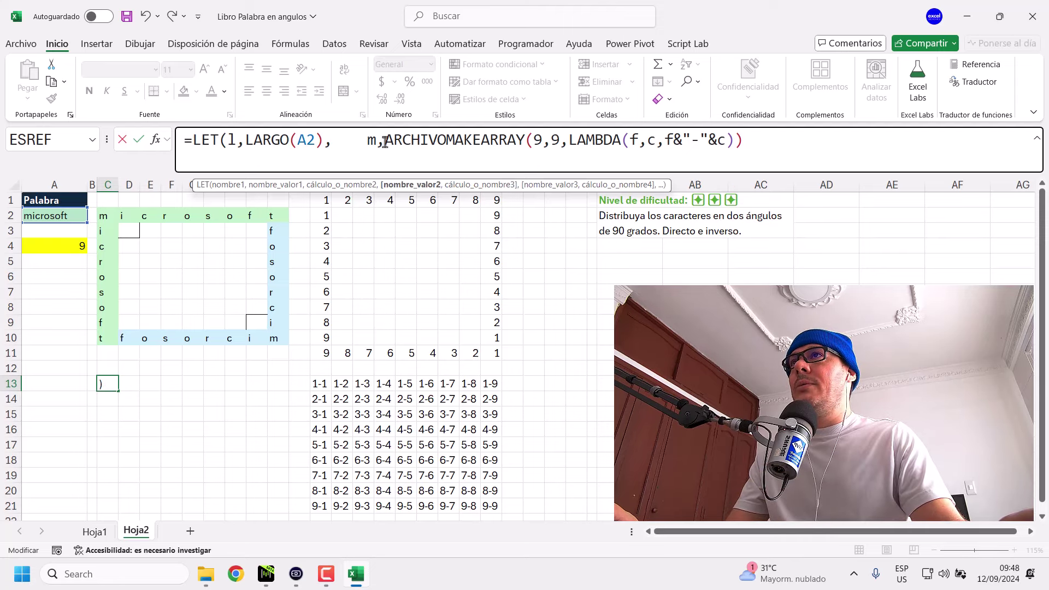
drag(385, 142, 331, 141)
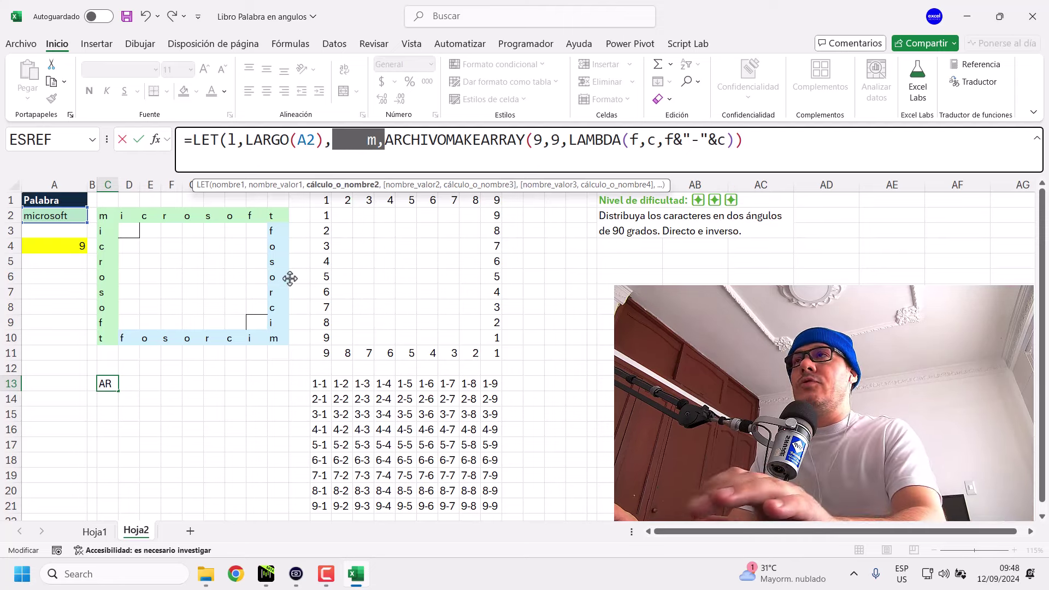
key(BackSpace)
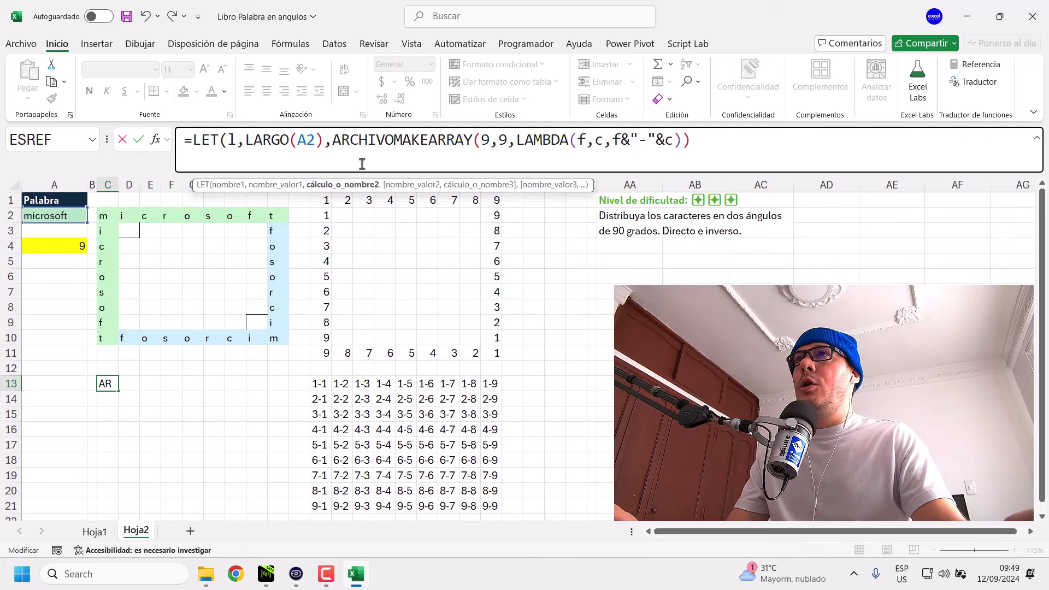
Replace the LAMBDA body f&"-"&c with an opening SI.CONJUNTO( on a new line.
drag(722, 136, 616, 140)
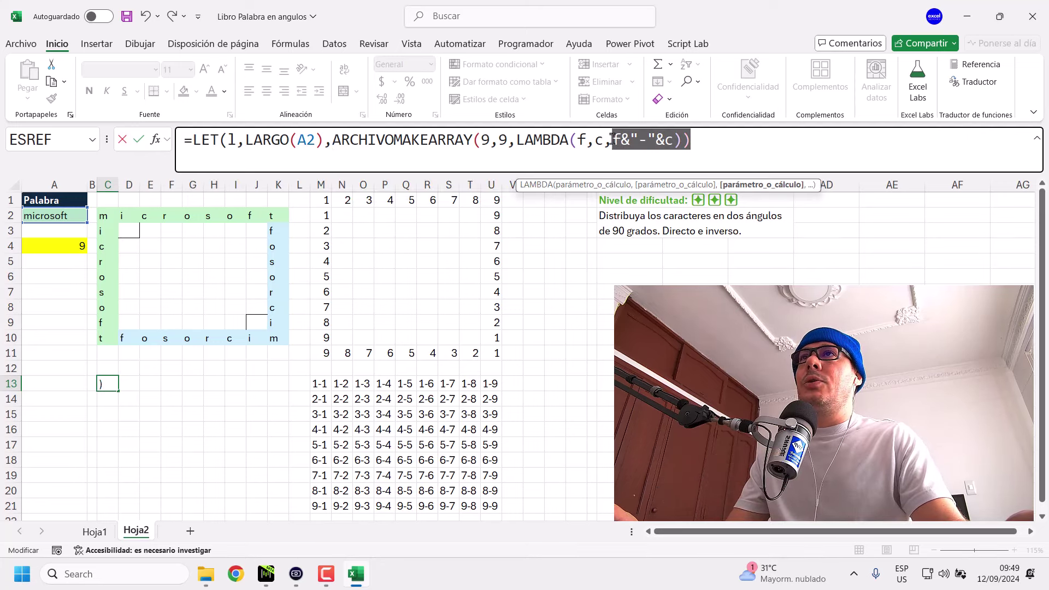
key(BackSpace)
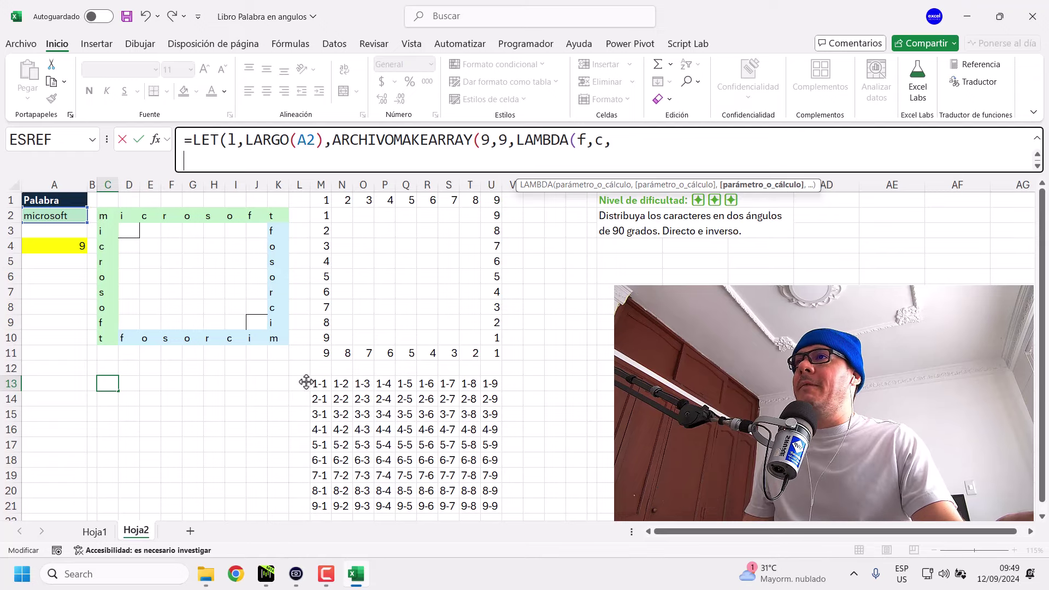
key(alt+Return)
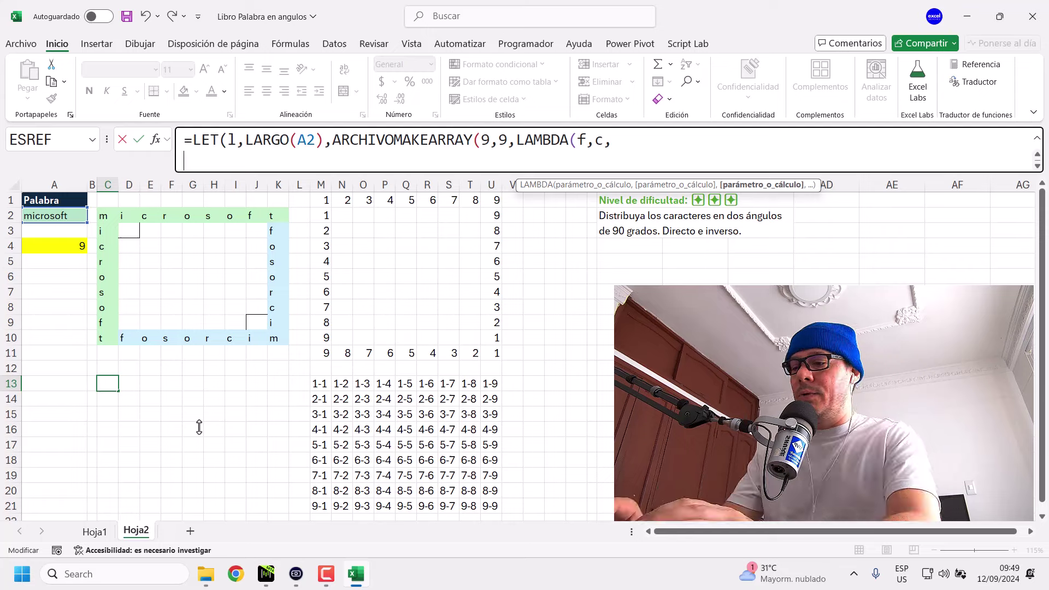
text(si)
key(Tab)
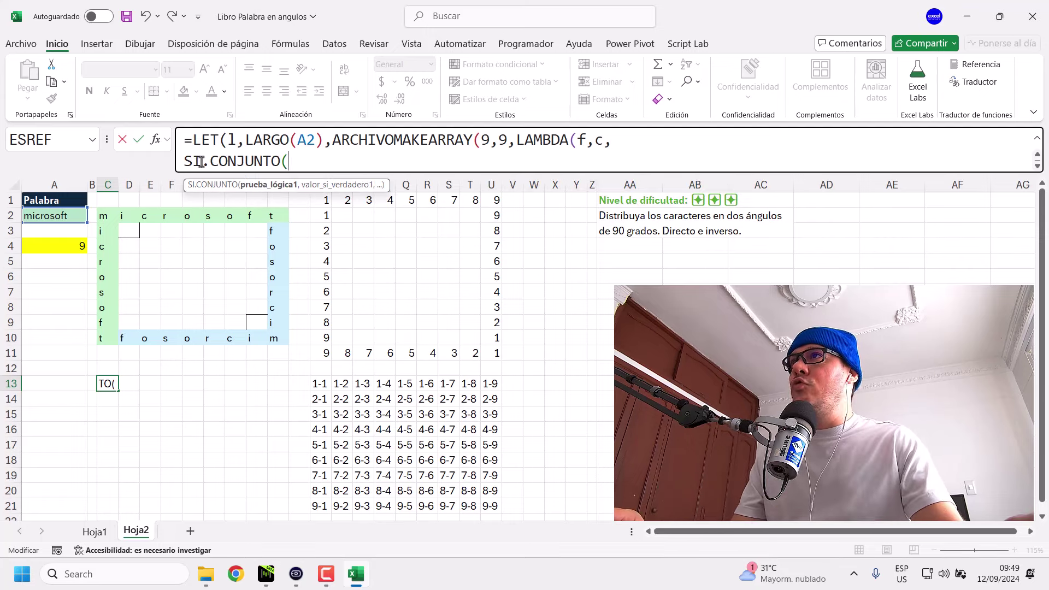
drag(201, 162, 304, 164)
key(BackSpace)
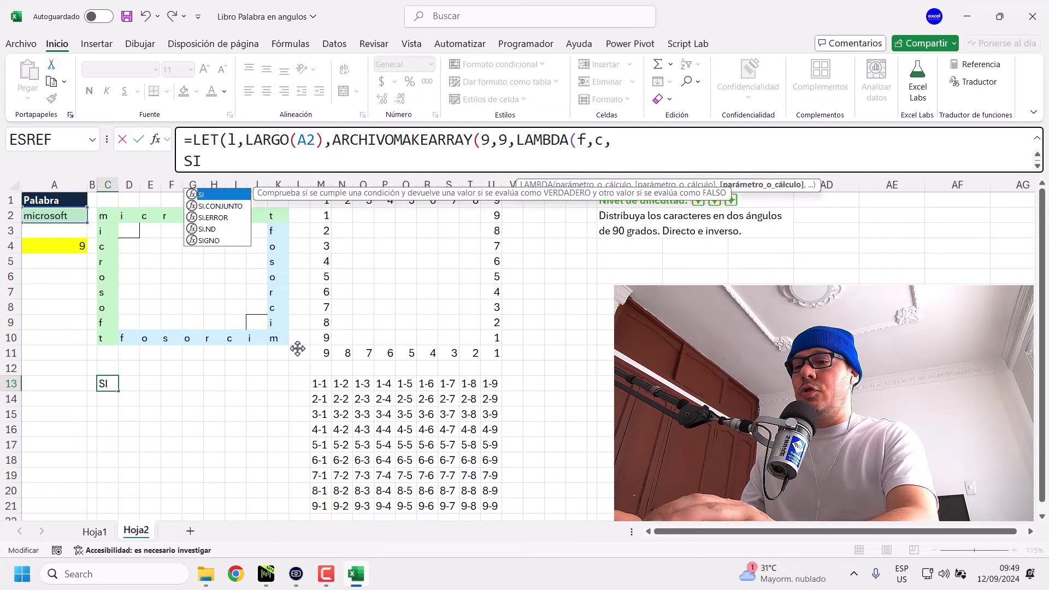
text(()
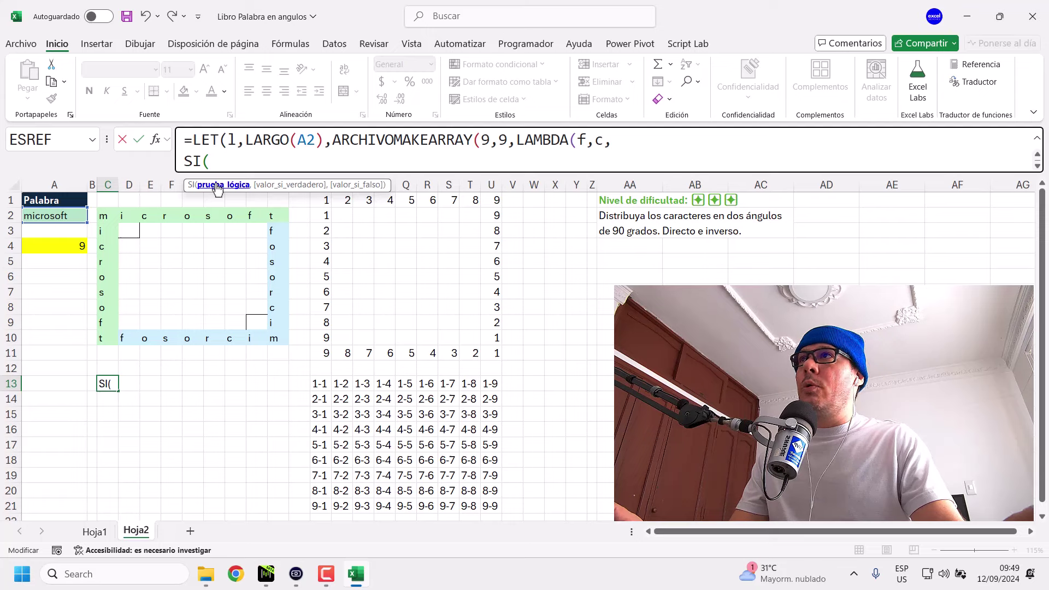
text(,)
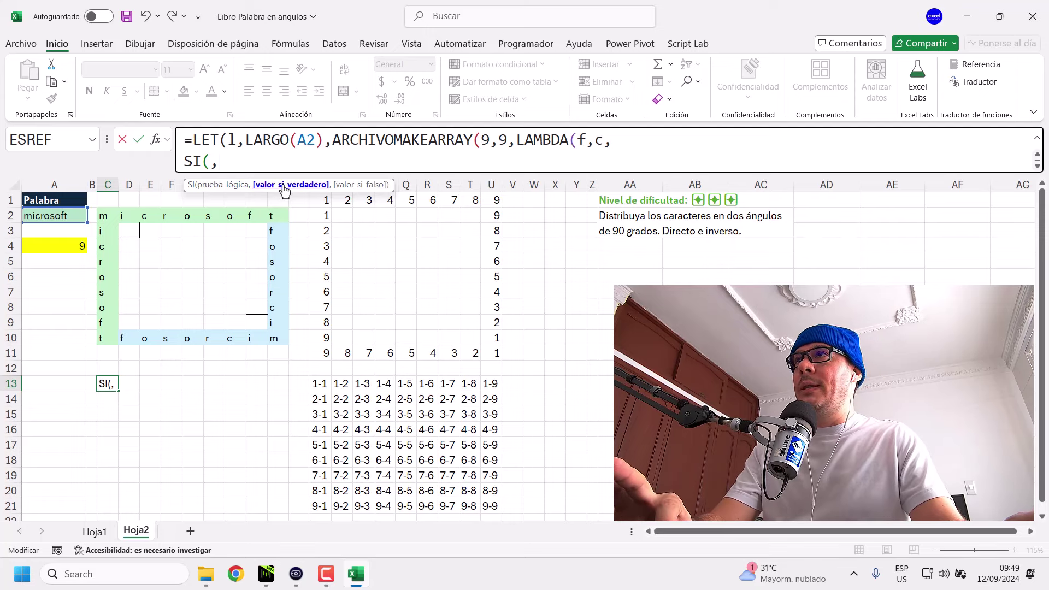
text(,)
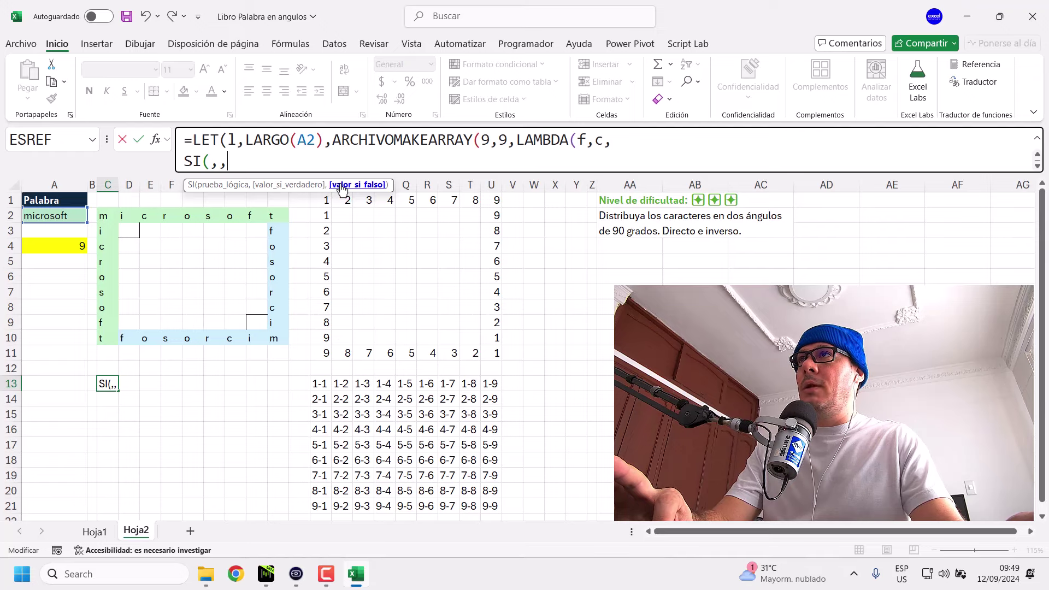
key(BackSpace)
key(BackSpace)
key(BackSpace)
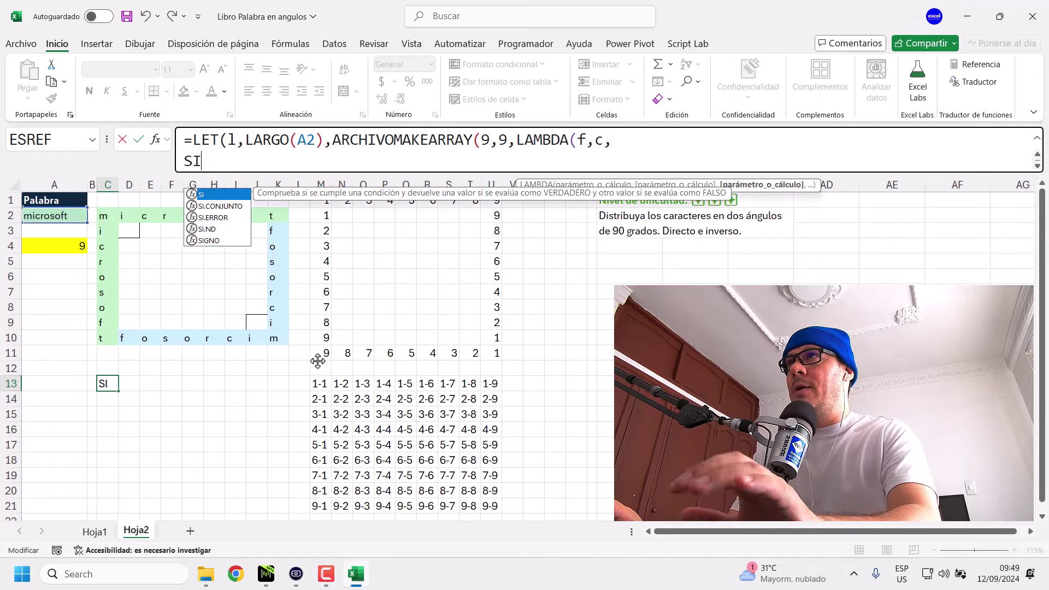
text(.)
key(Tab)
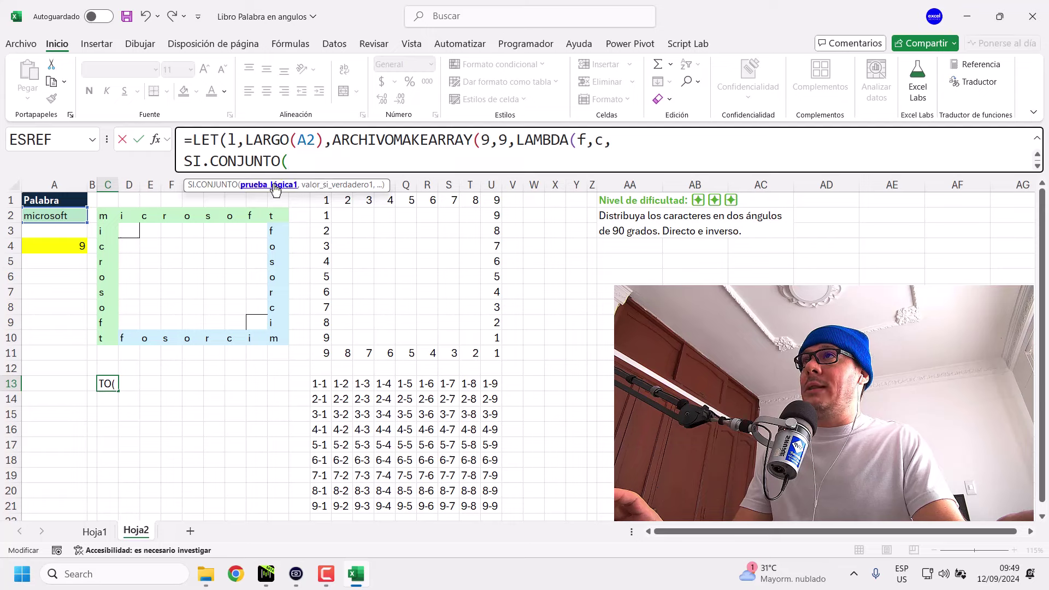
drag(377, 184, 367, 182)
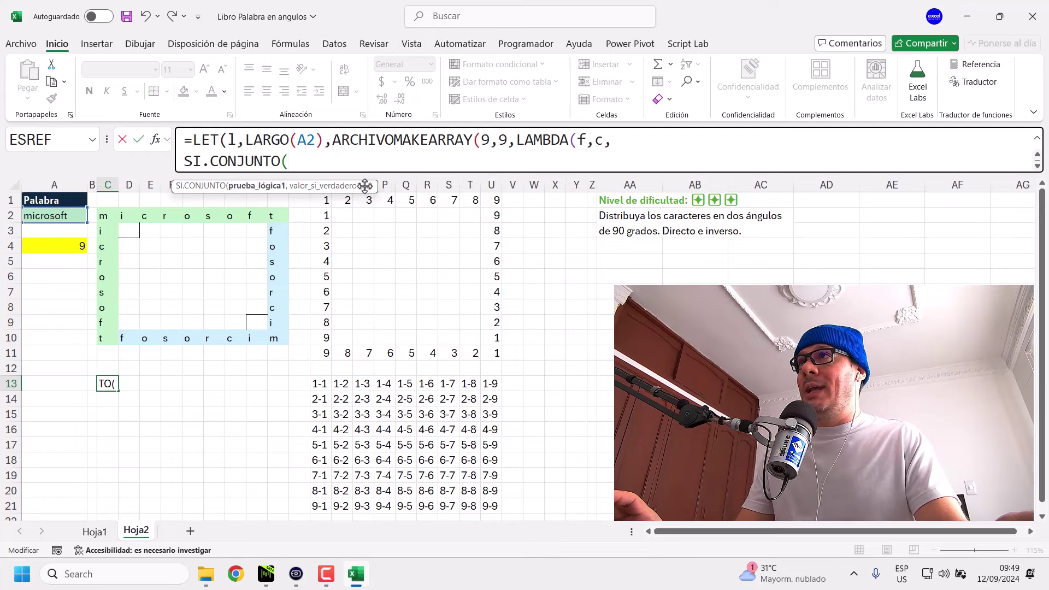
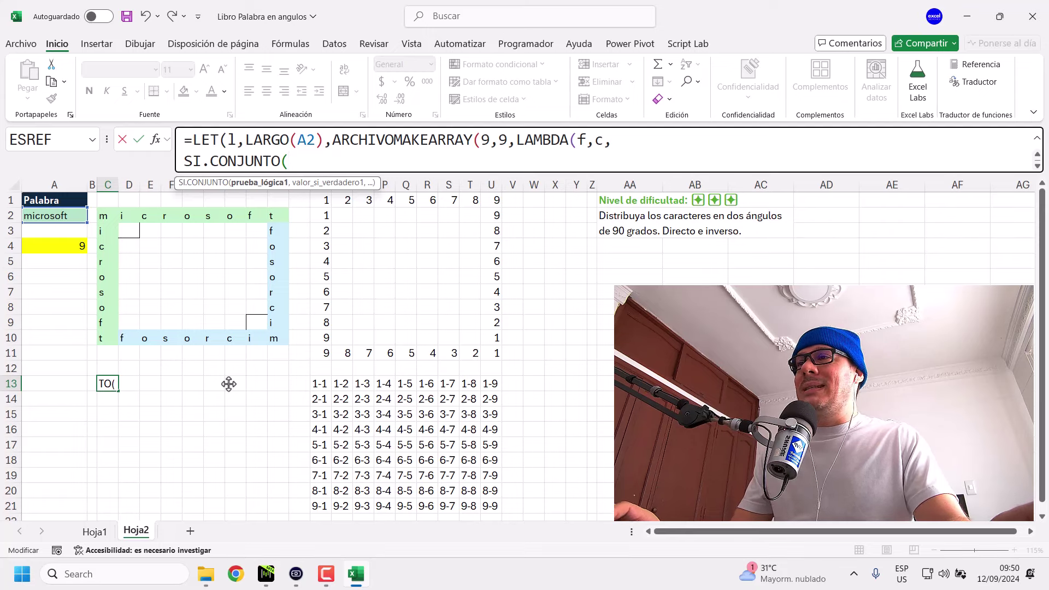
Type f=1,c as the SI.CONJUNTO condition in C13 and close the parentheses.
text(f=)
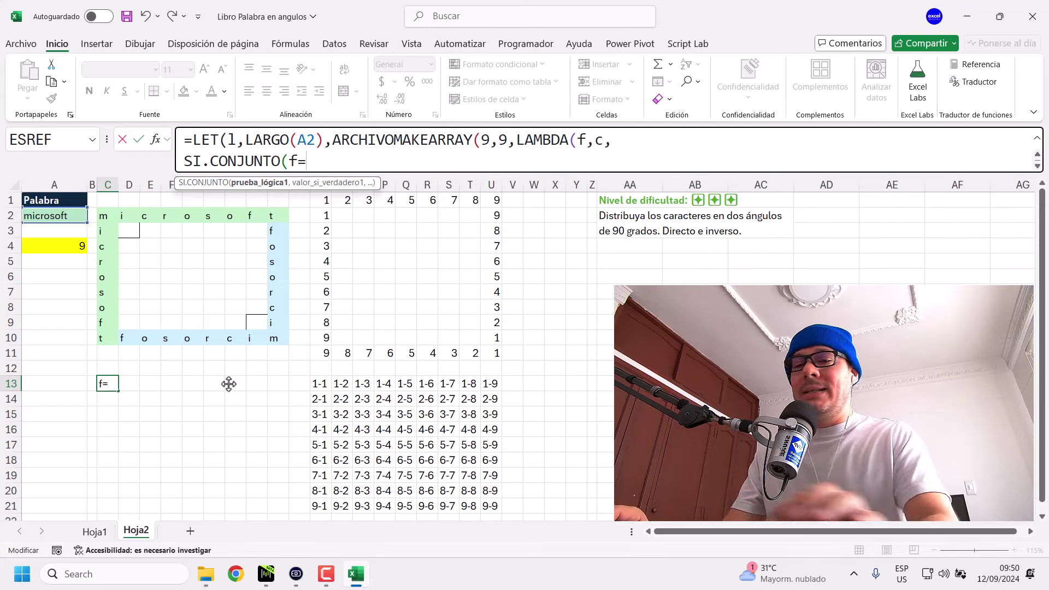
text(1)
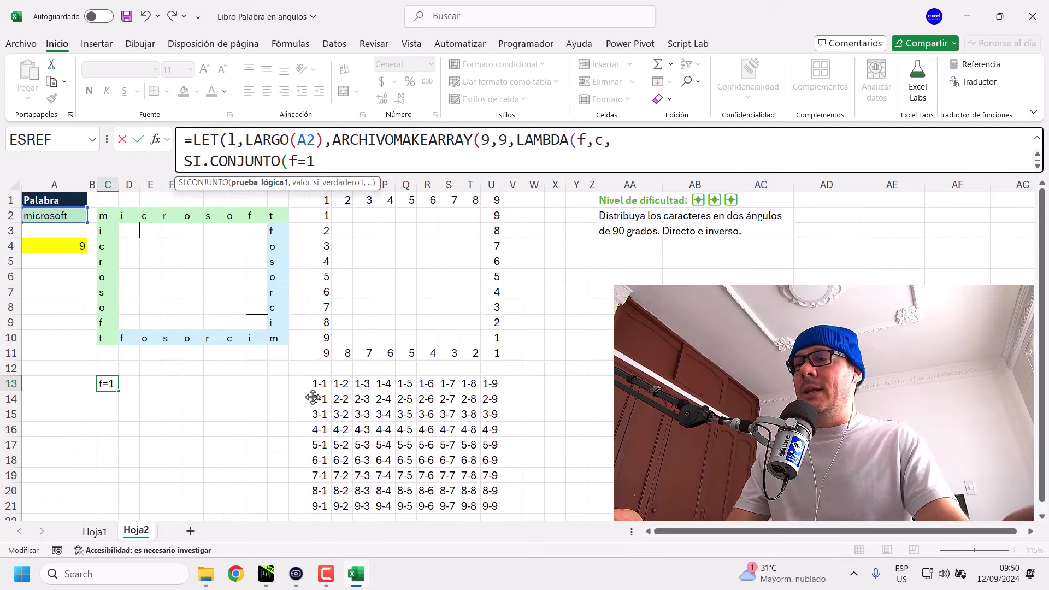
text(,c)
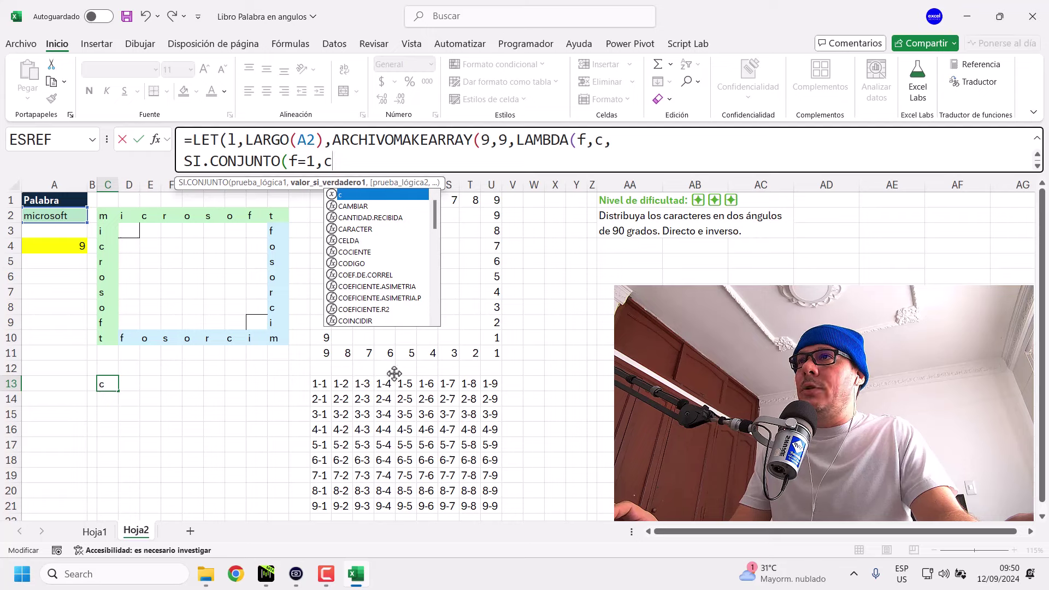
text())
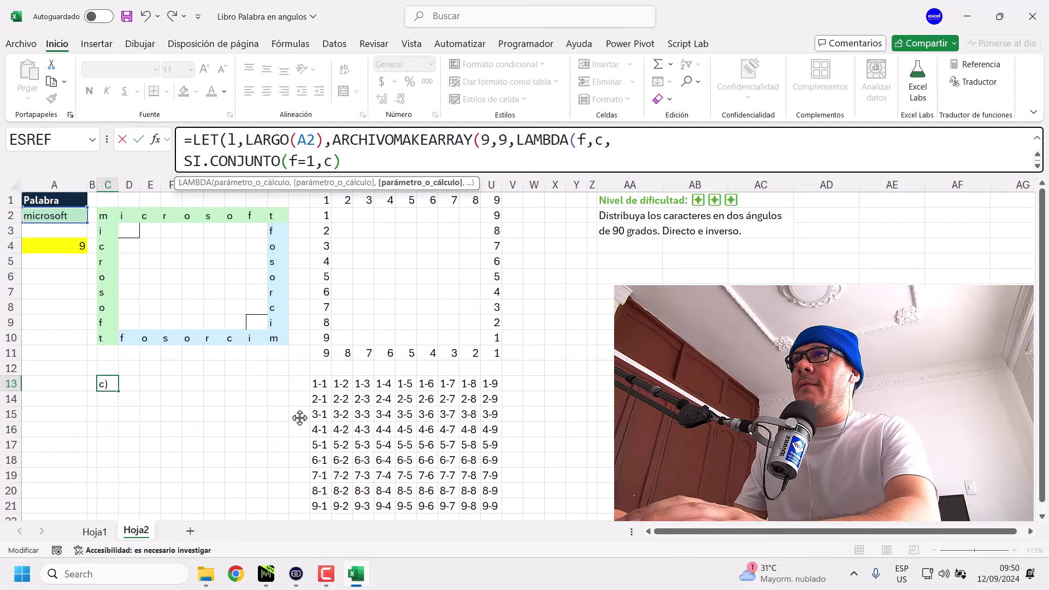
text())))
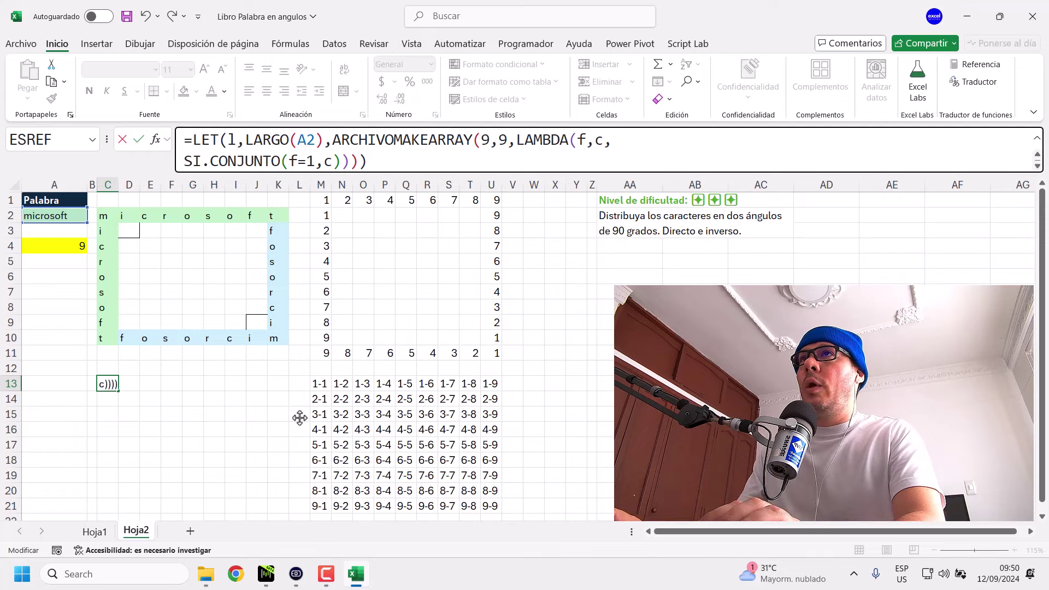
Enter the C13 formula, briefly widen columns C:K to read the errors, then undo.
key(Return)
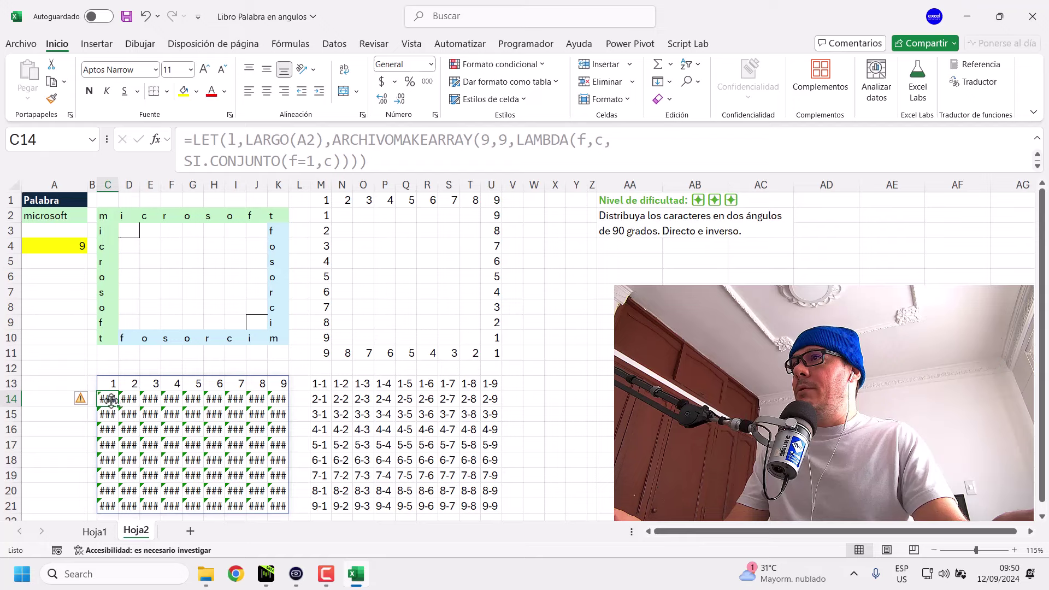
mouse_move(110, 399)
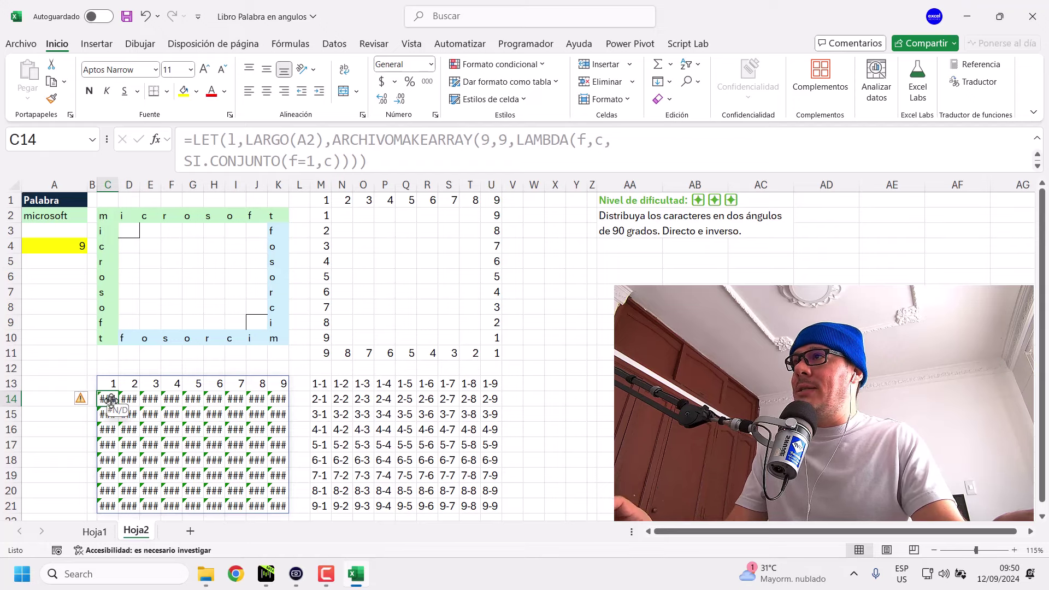
drag(107, 185, 298, 182)
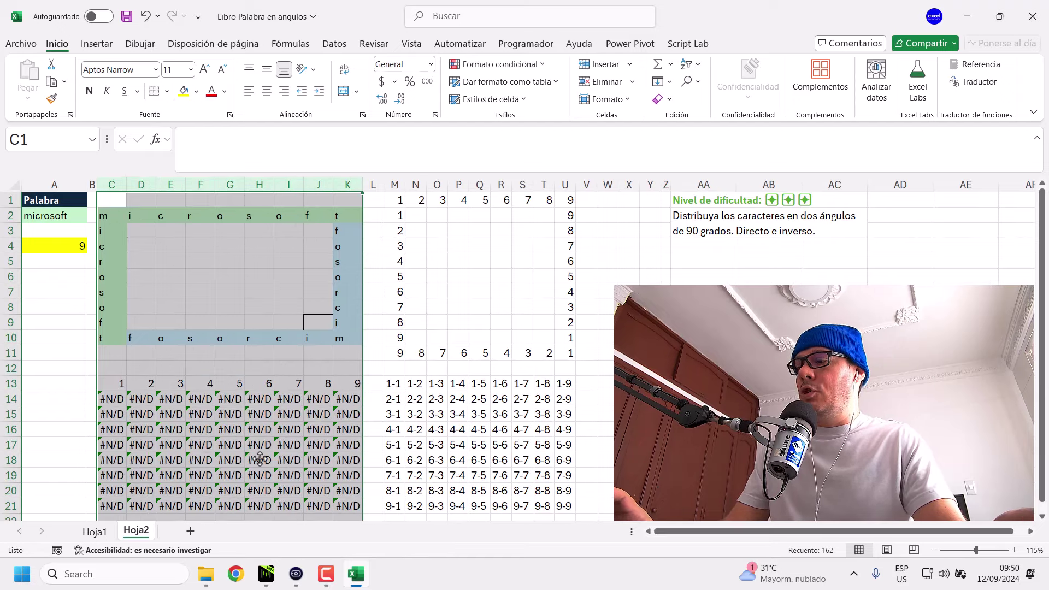
key(ctrl+z)
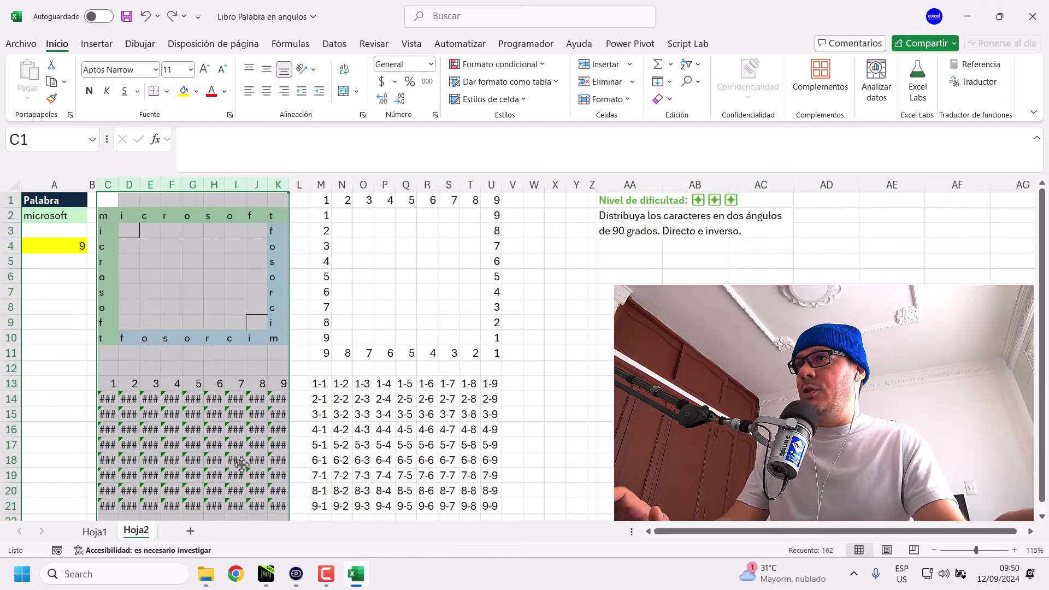
Inspect the spilled grid and select C13:K13 to check the 1–9 results.
click(151, 428)
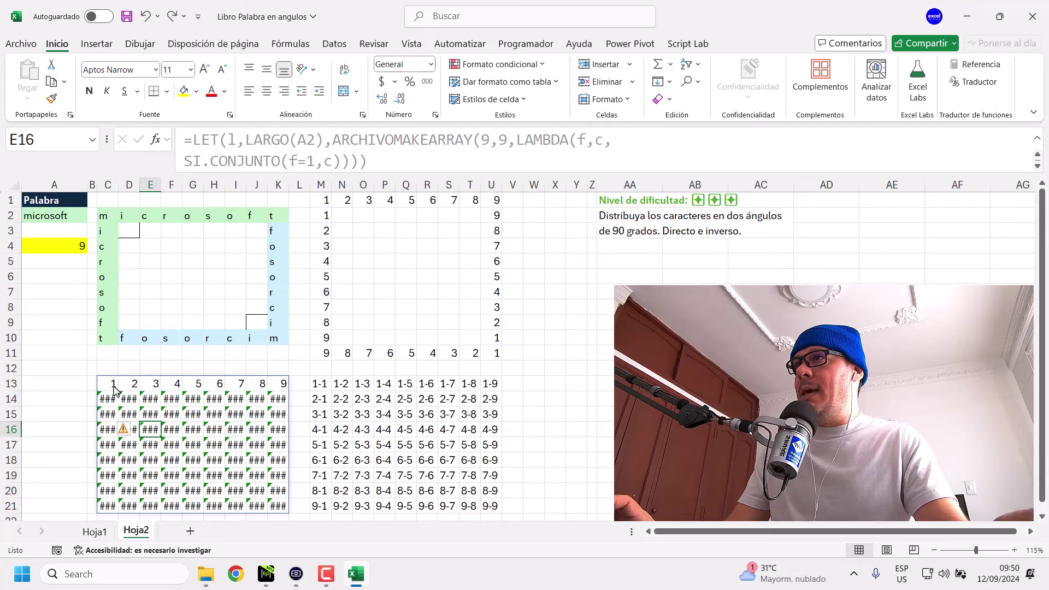
drag(108, 389, 284, 385)
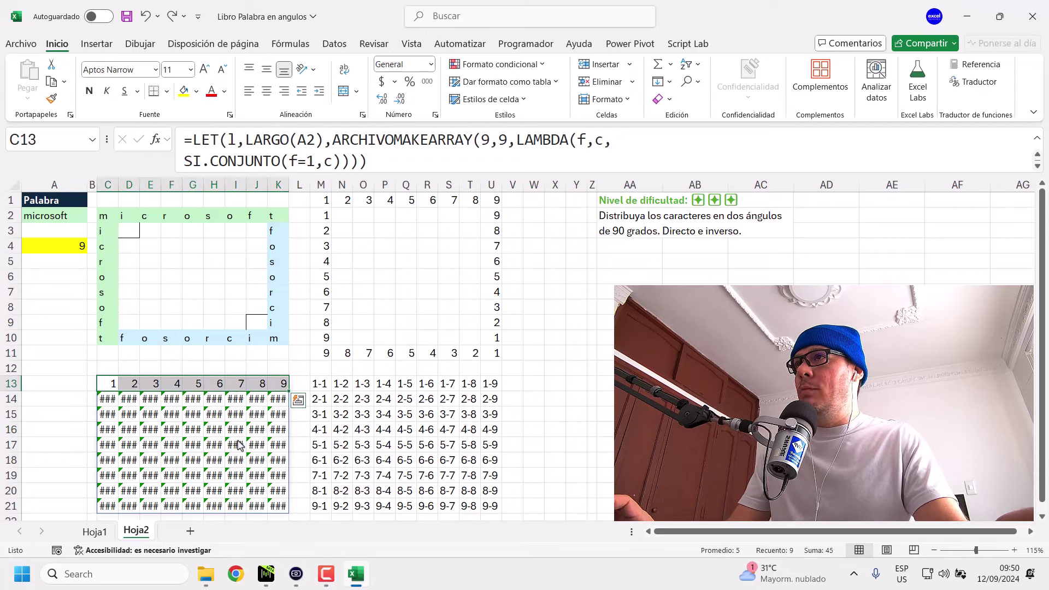
click(112, 389)
drag(101, 389, 283, 385)
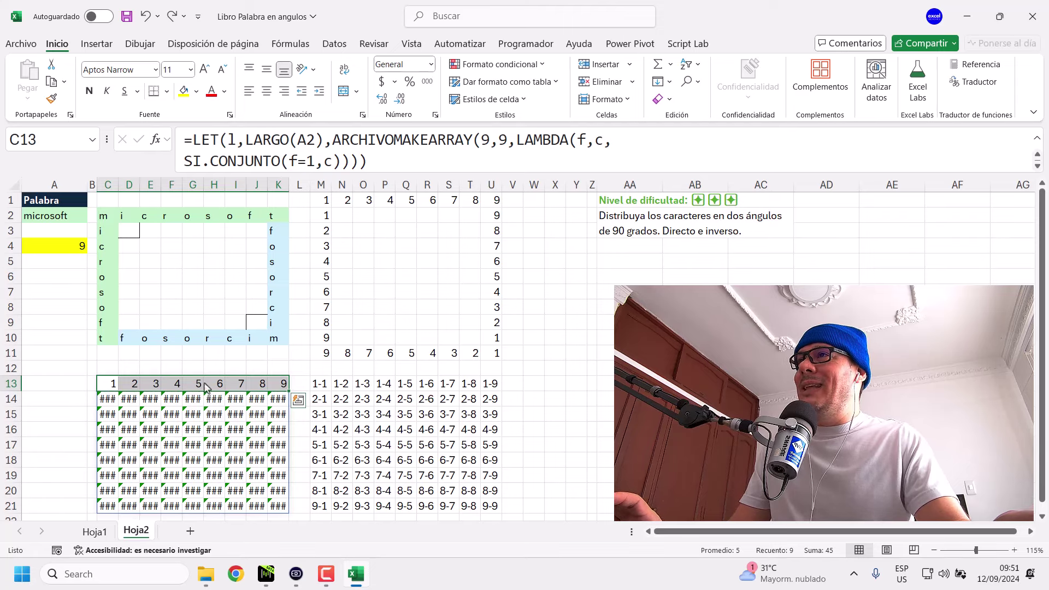
click(377, 163)
Add a second SI.CONJUNTO condition c=1 returning f to C13's formula and re-enter it.
key(Escape)
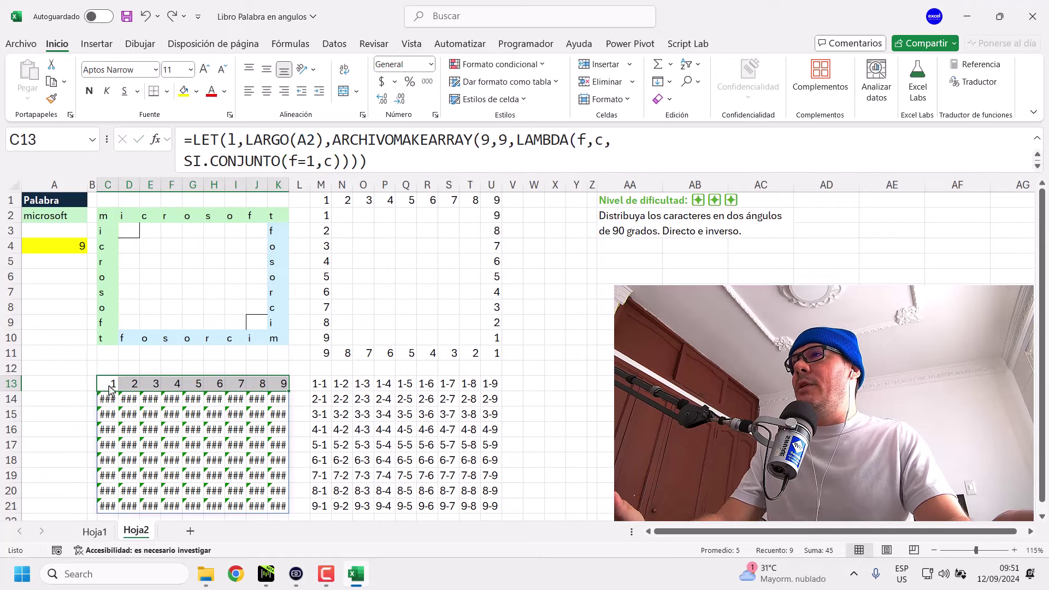
click(398, 164)
key(BackSpace)
key(BackSpace)
key(BackSpace)
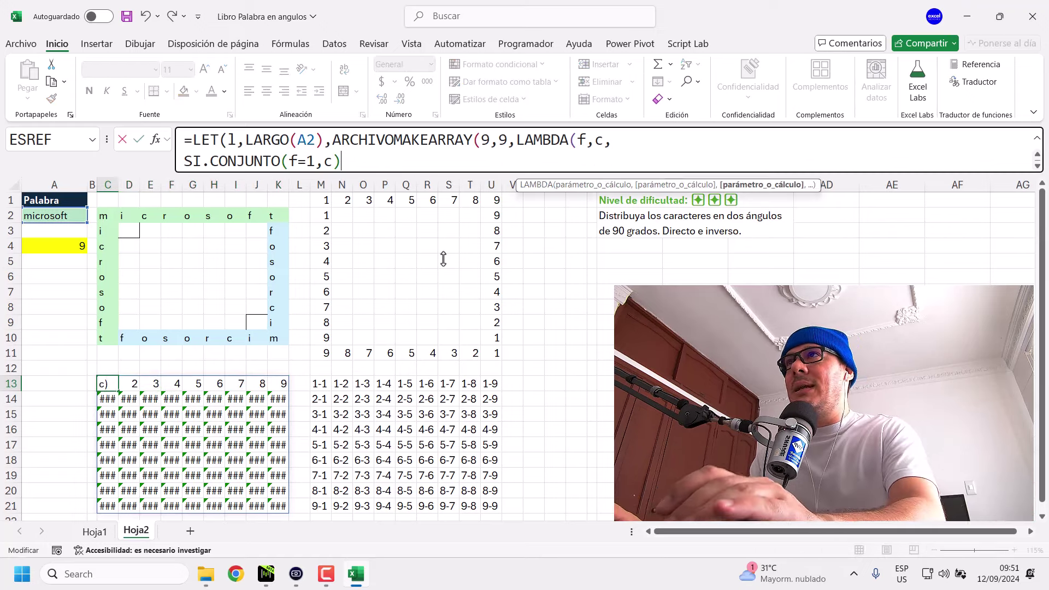
key(BackSpace)
text(,)
key(Escape)
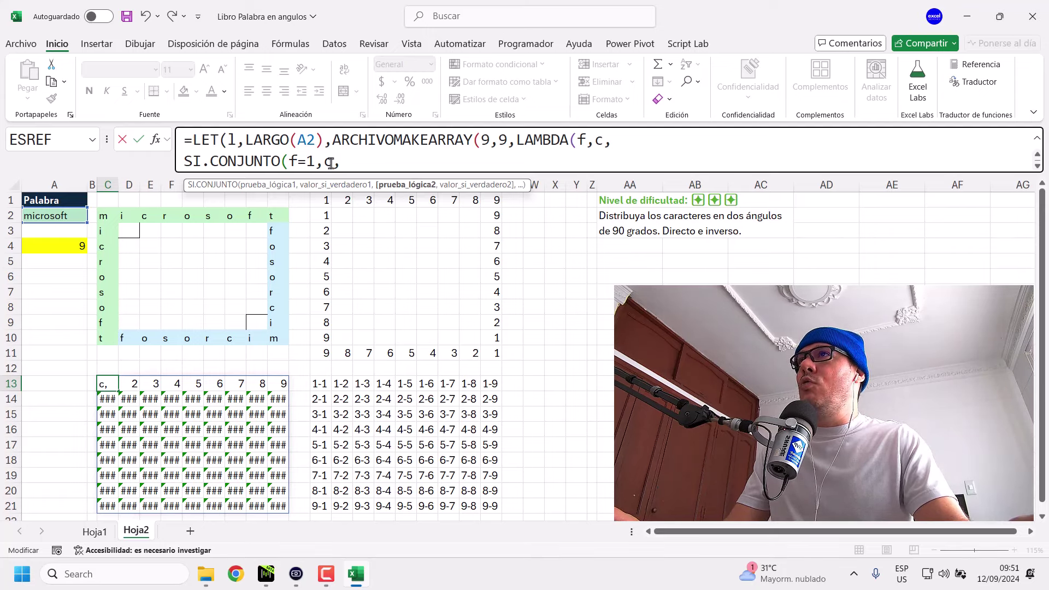
drag(330, 163, 298, 160)
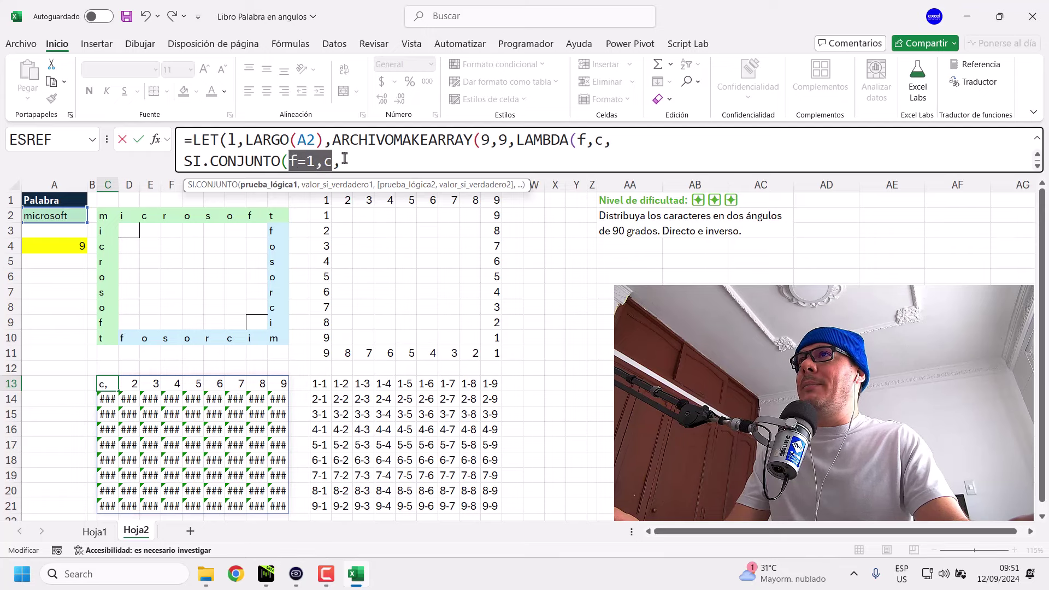
click(350, 163)
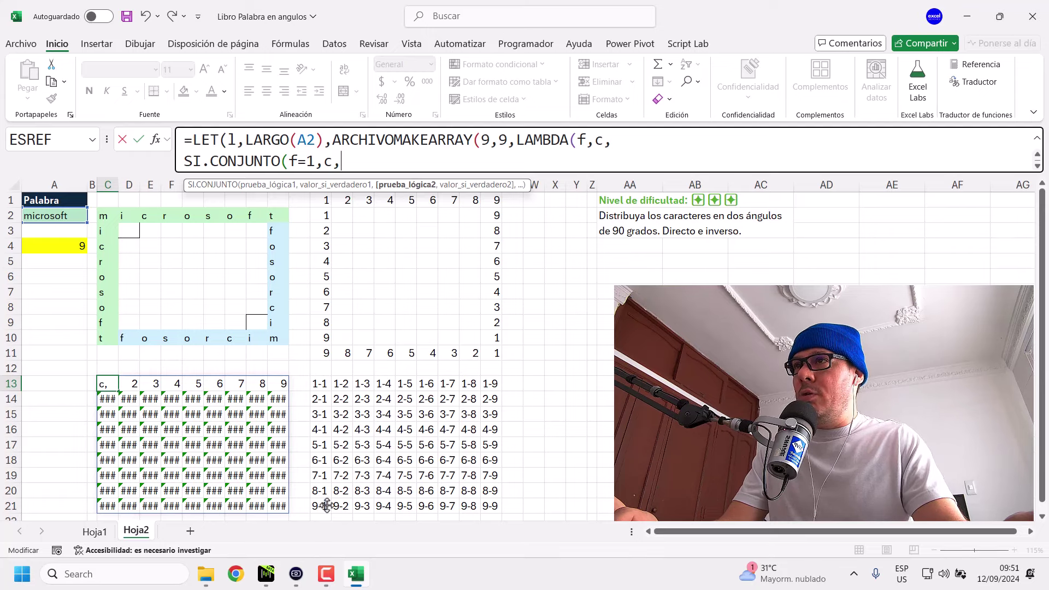
text(c=)
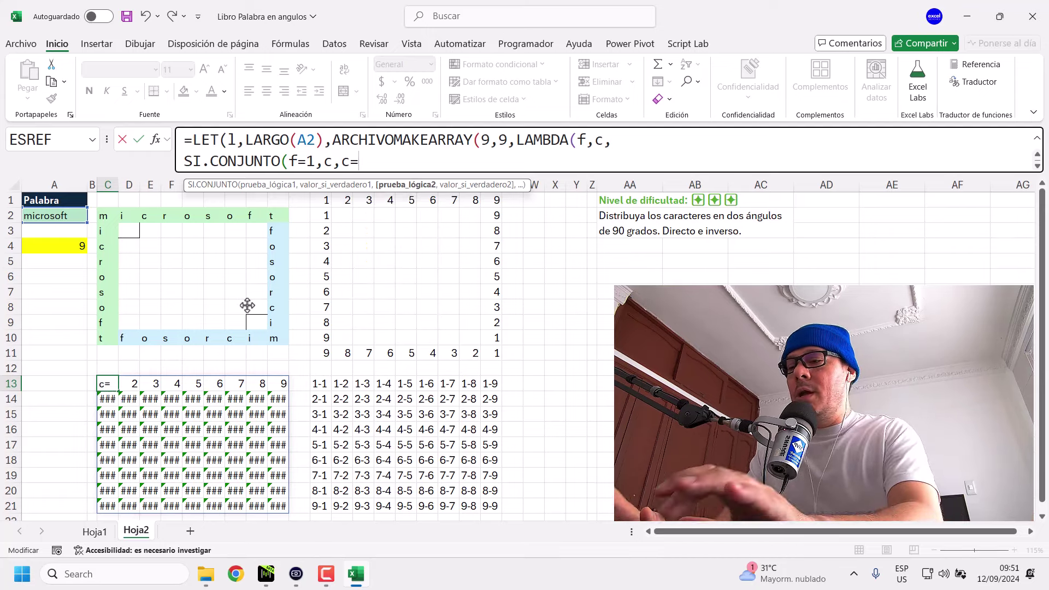
text(1,f)
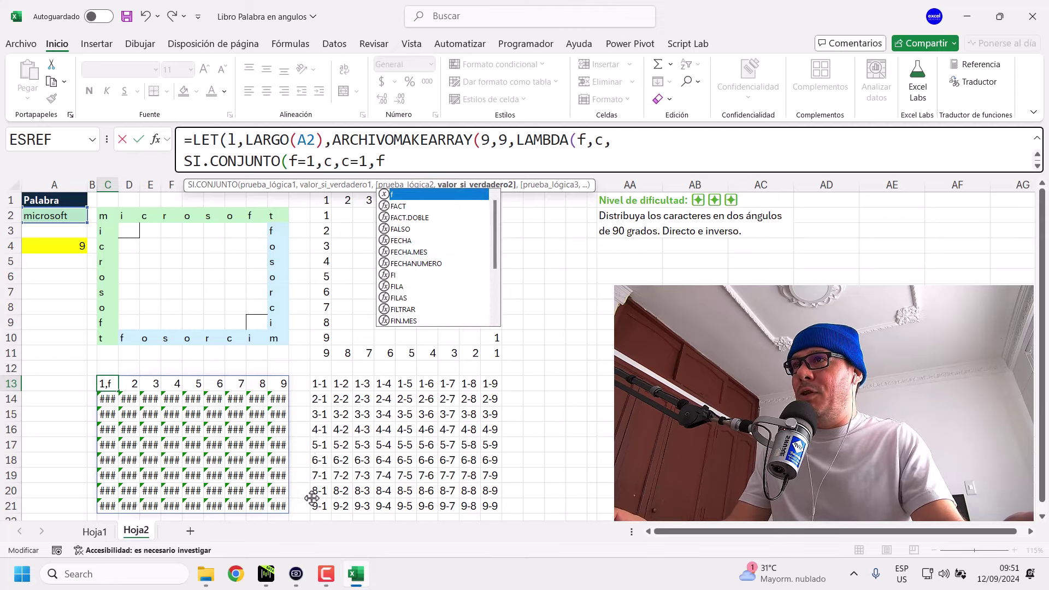
text()))
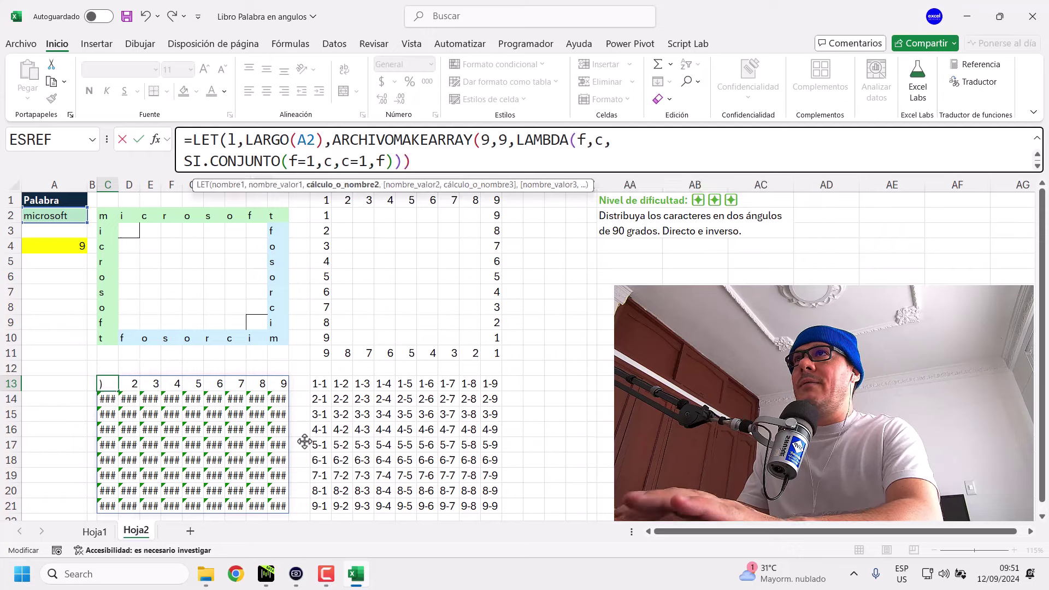
text()))
key(Return)
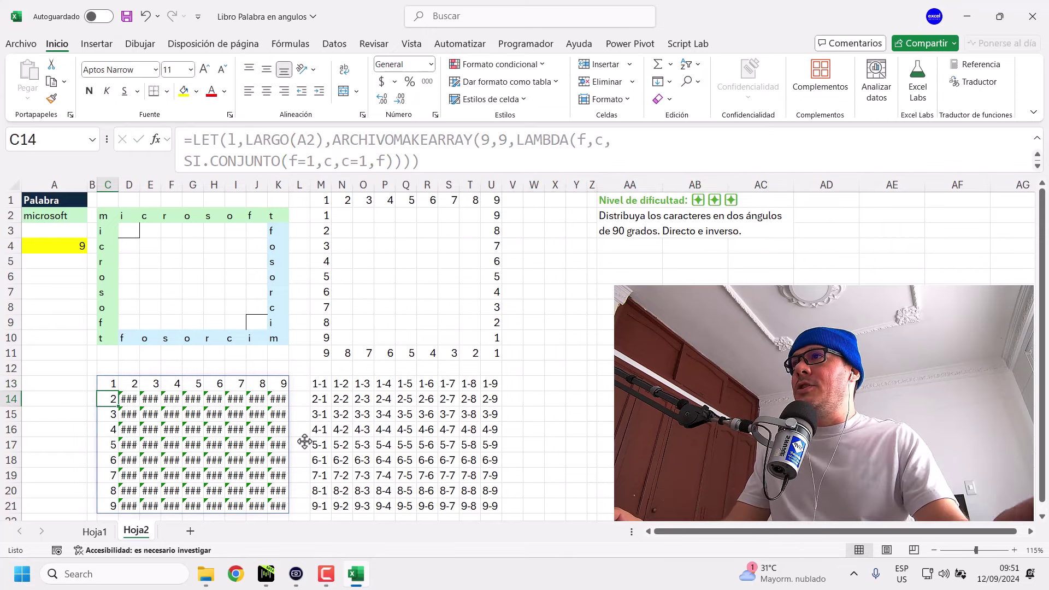
click(110, 384)
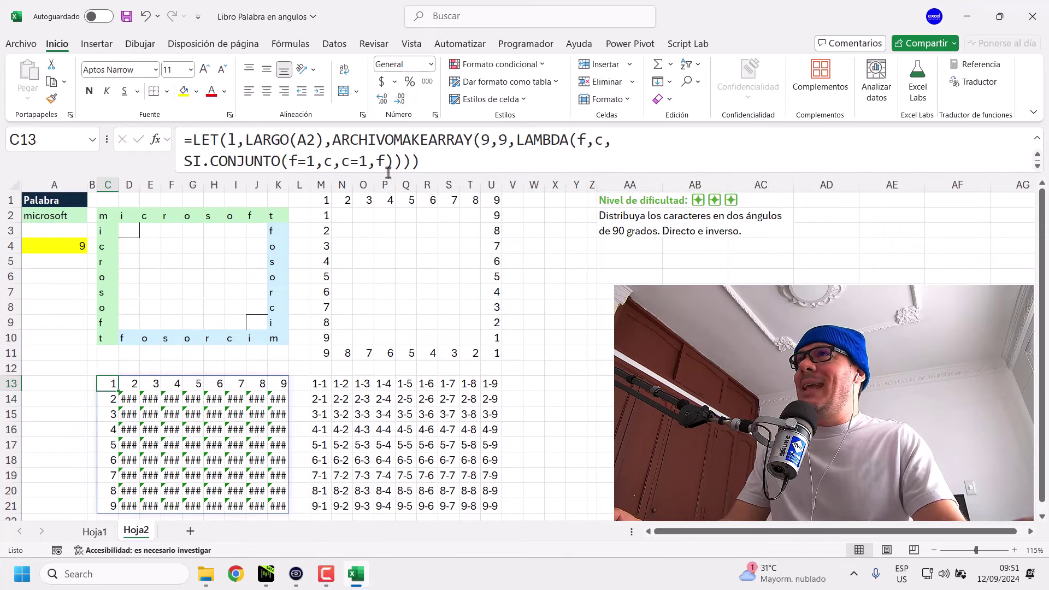
click(427, 164)
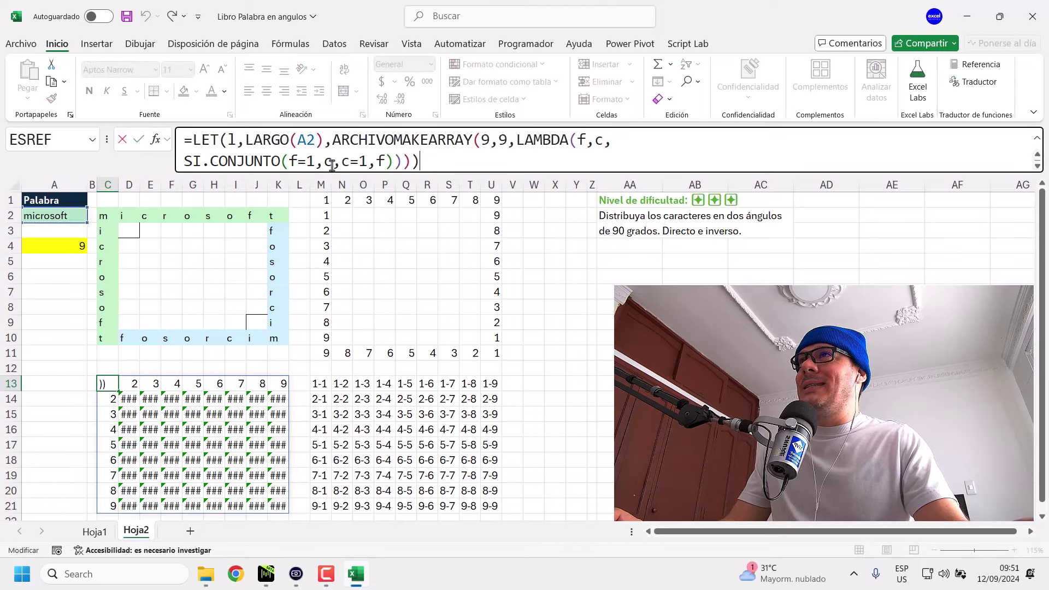
drag(332, 161, 289, 162)
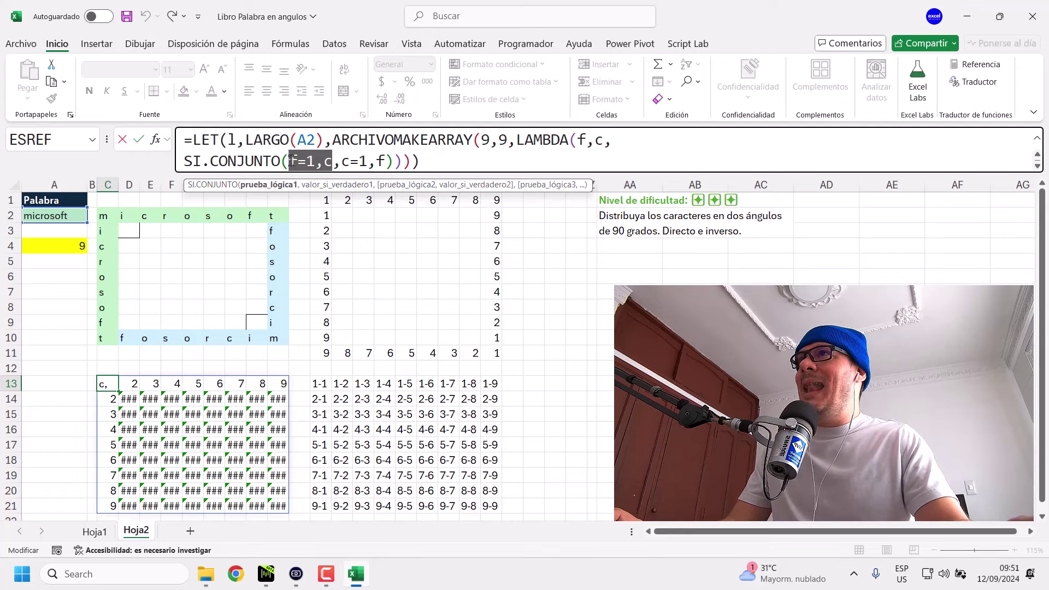
drag(289, 161, 328, 162)
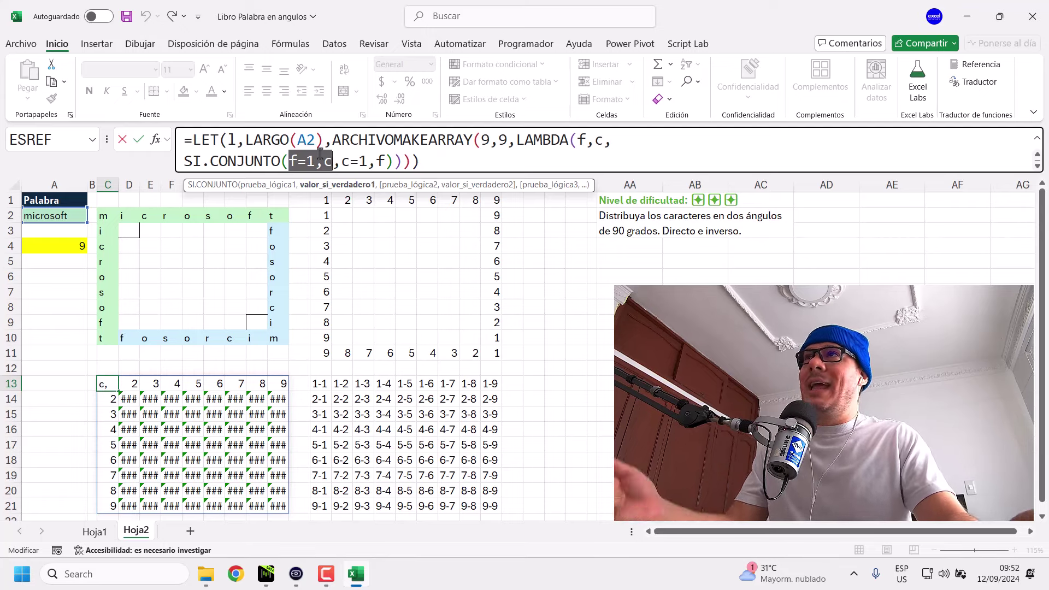
click(287, 185)
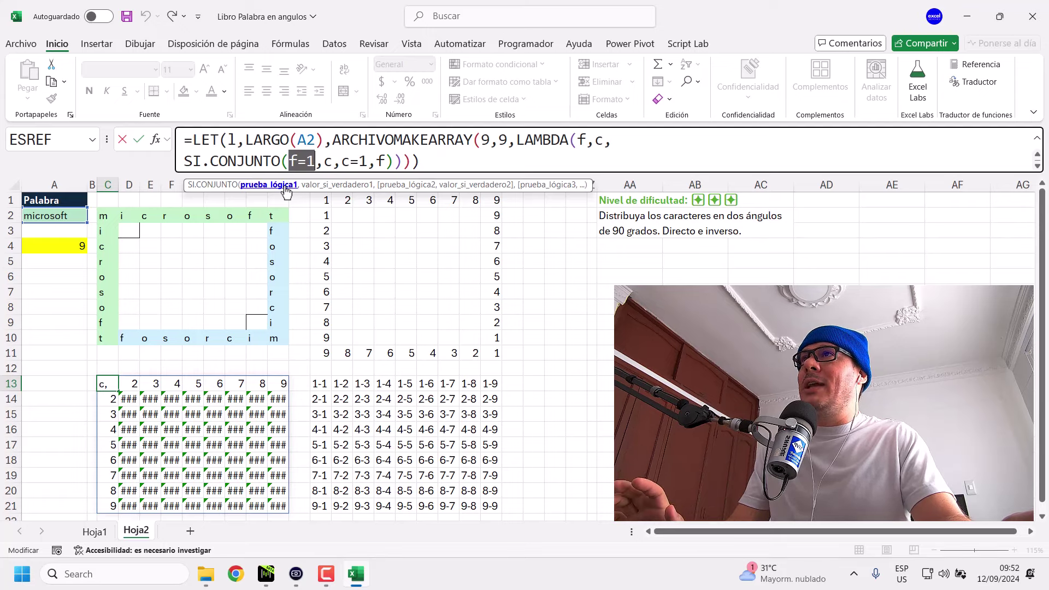
click(403, 186)
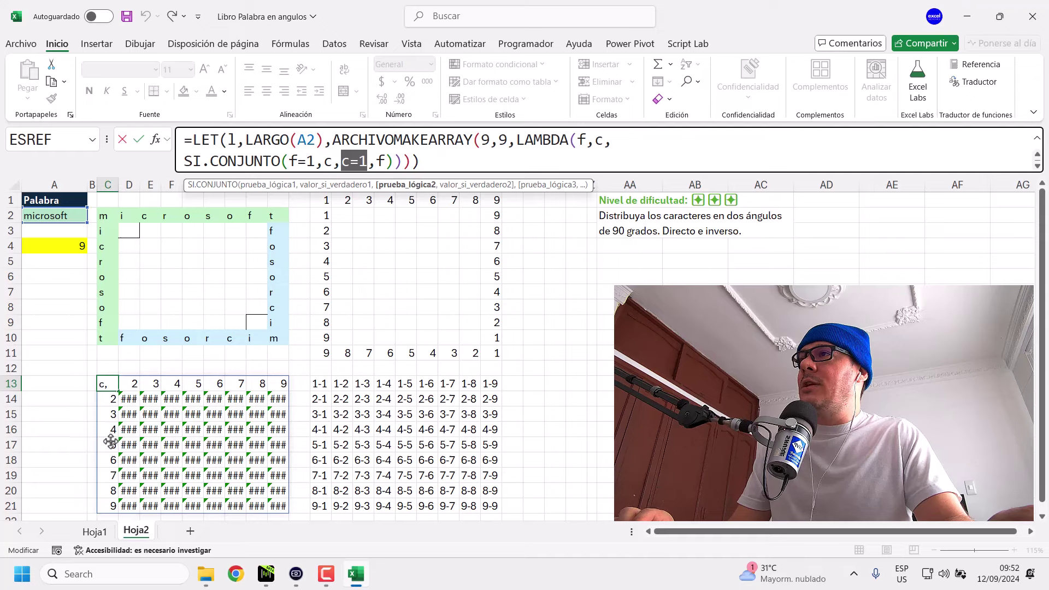
double_click(381, 162)
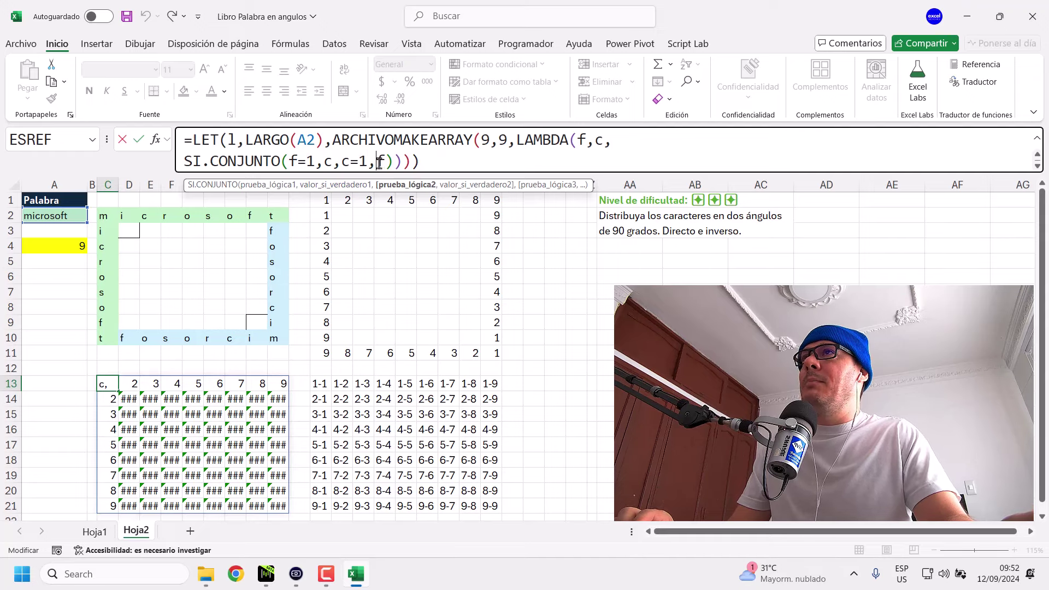
key(Return)
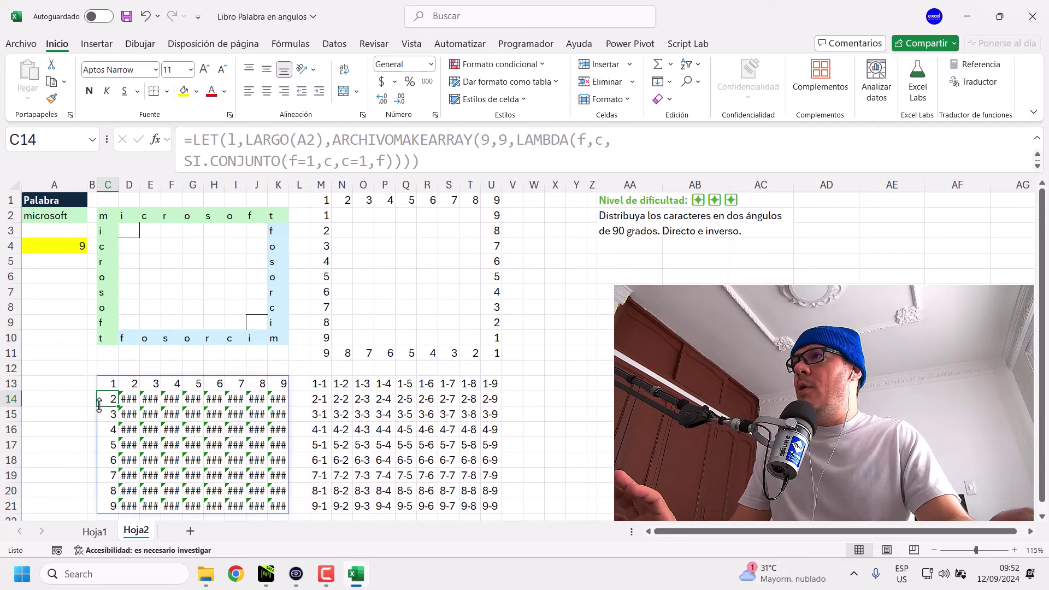
key(Up)
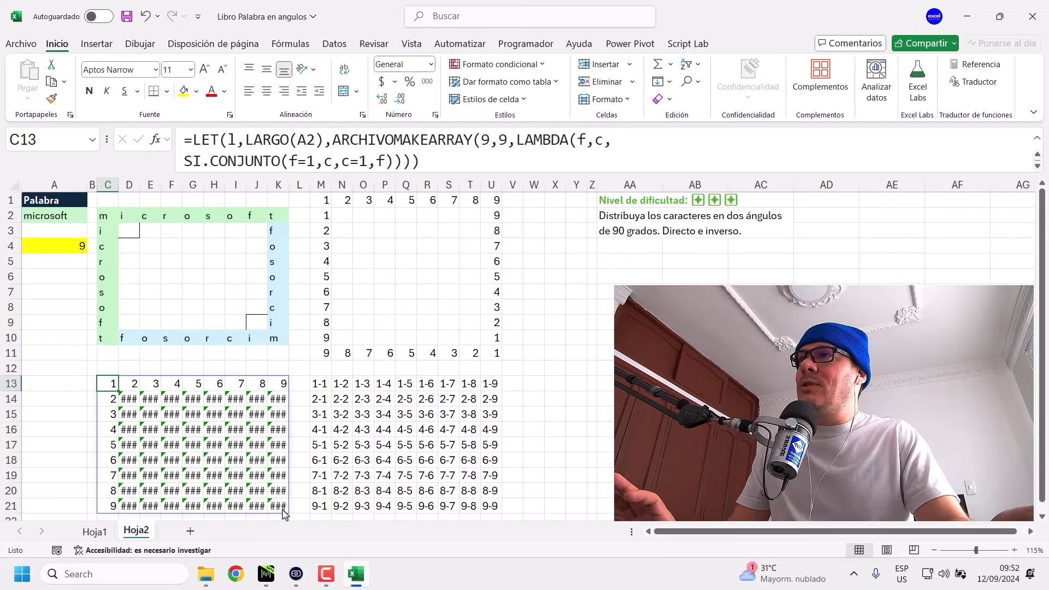
click(283, 510)
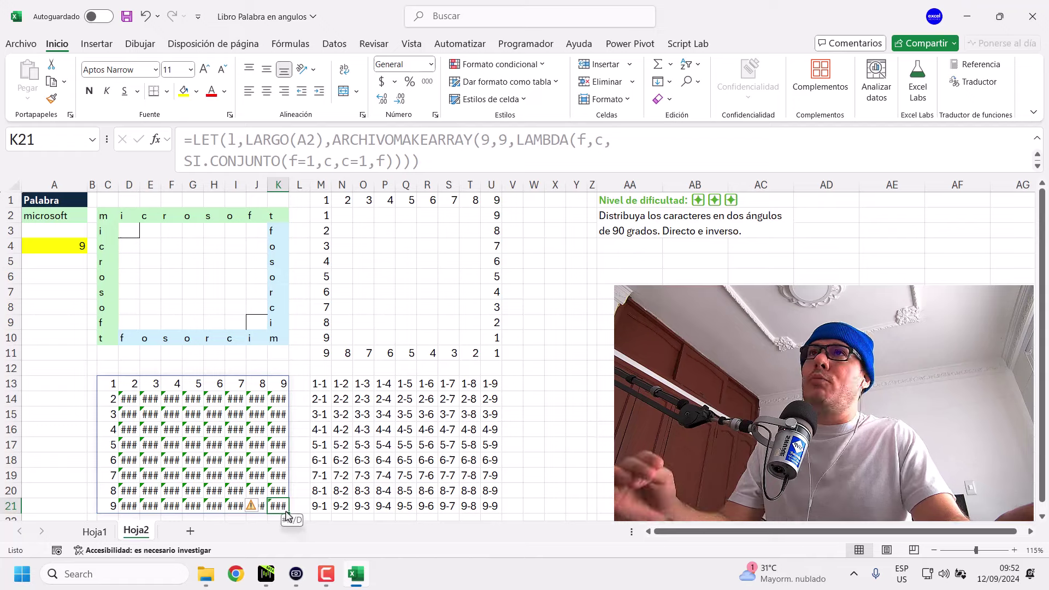
mouse_move(278, 506)
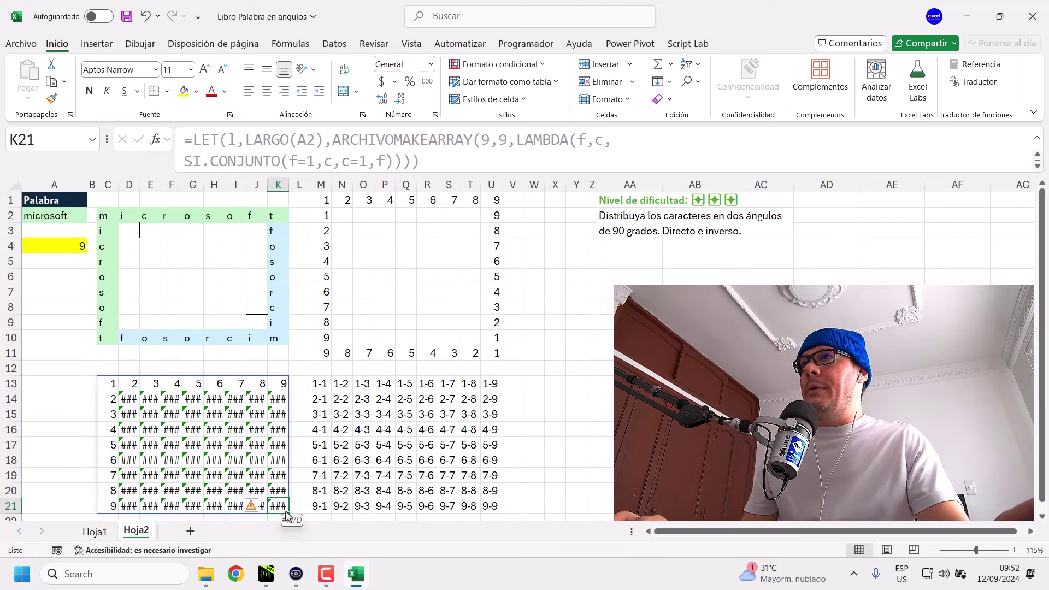
click(109, 391)
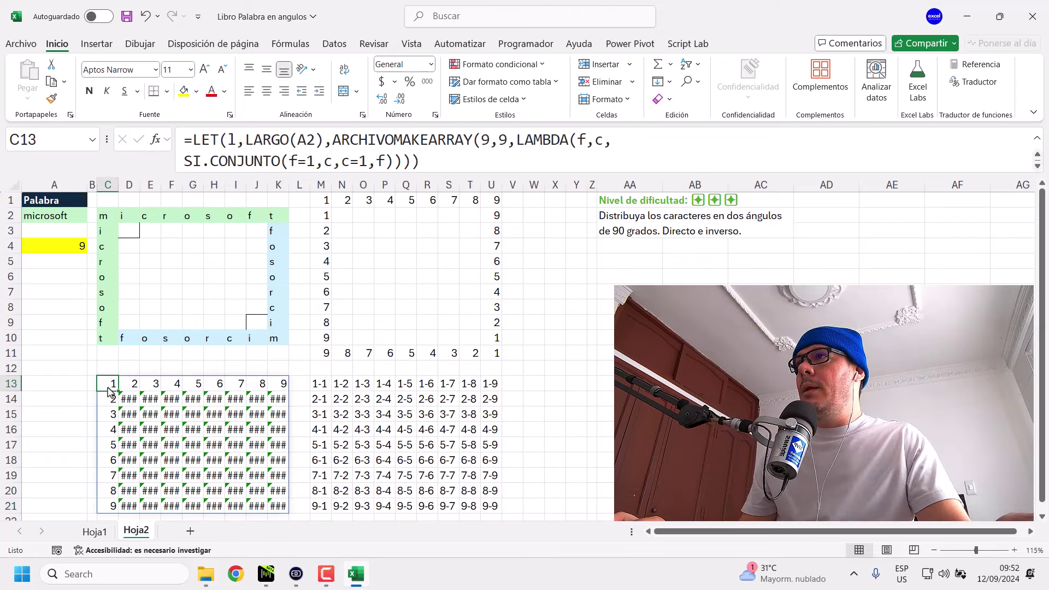
Append a third SI.CONJUNTO condition c=l to the C13 formula.
click(422, 161)
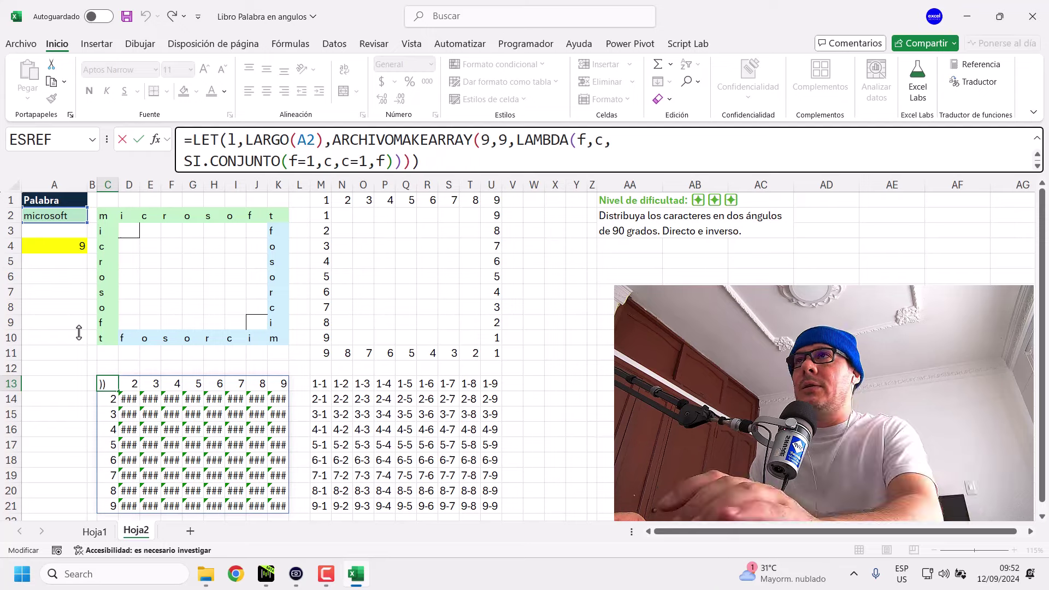
key(BackSpace)
key(BackSpace)
key(BackSpace)
key(BackSpace)
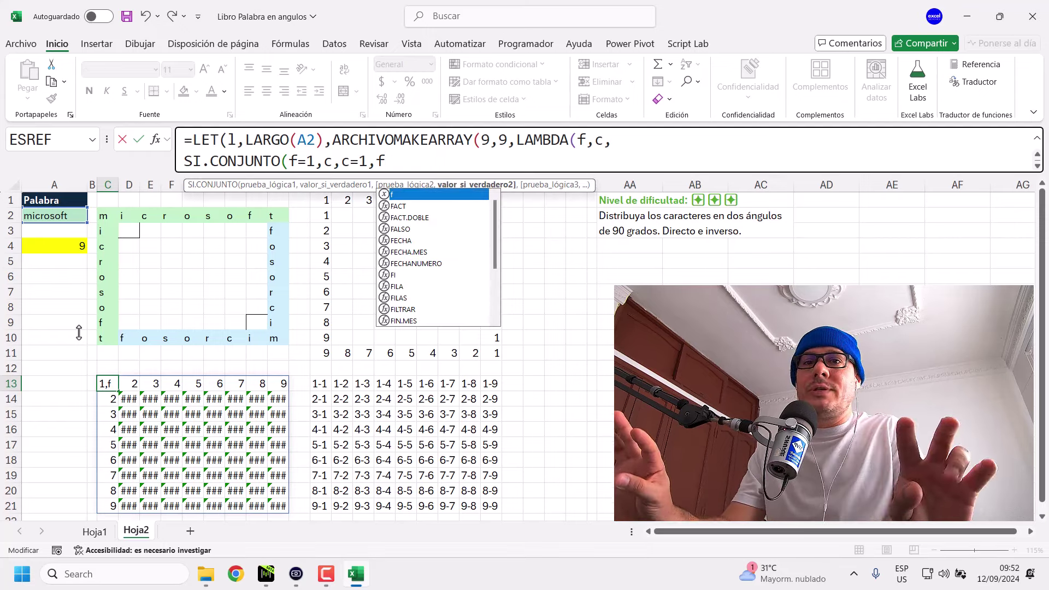
text(,)
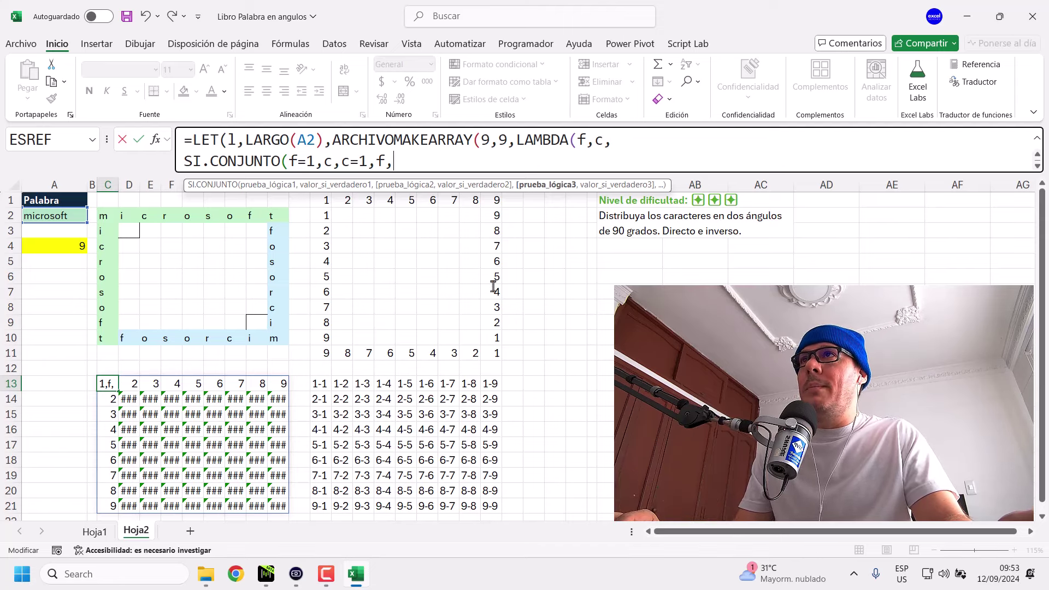
text(c)
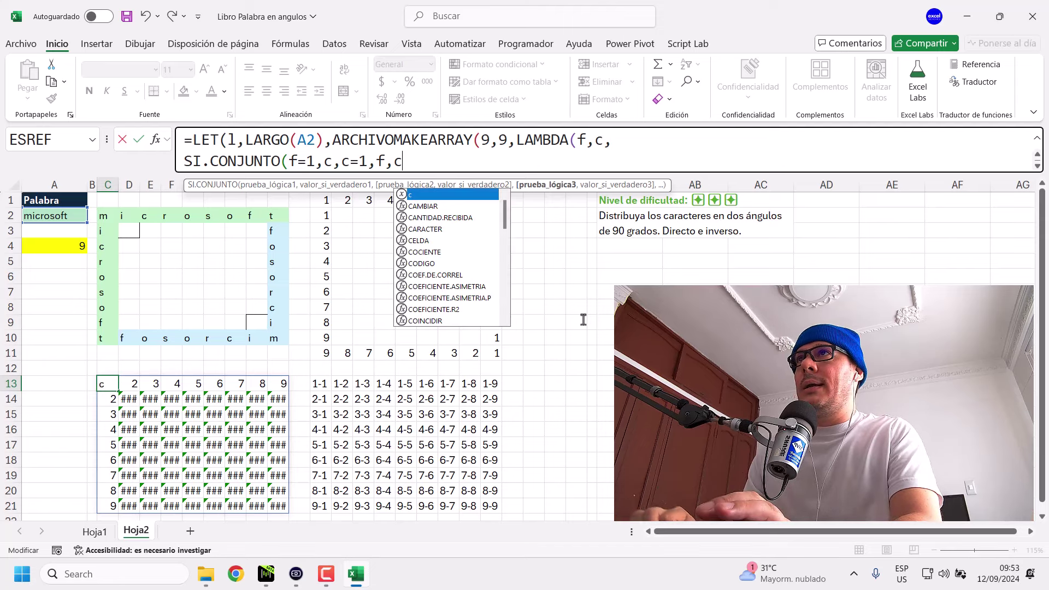
text(=)
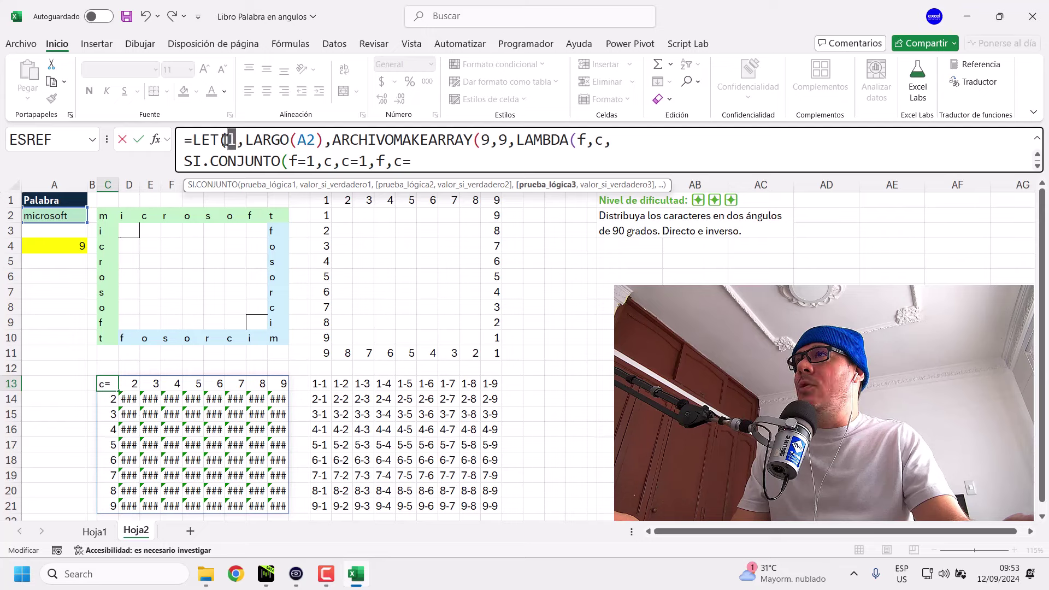
double_click(230, 140)
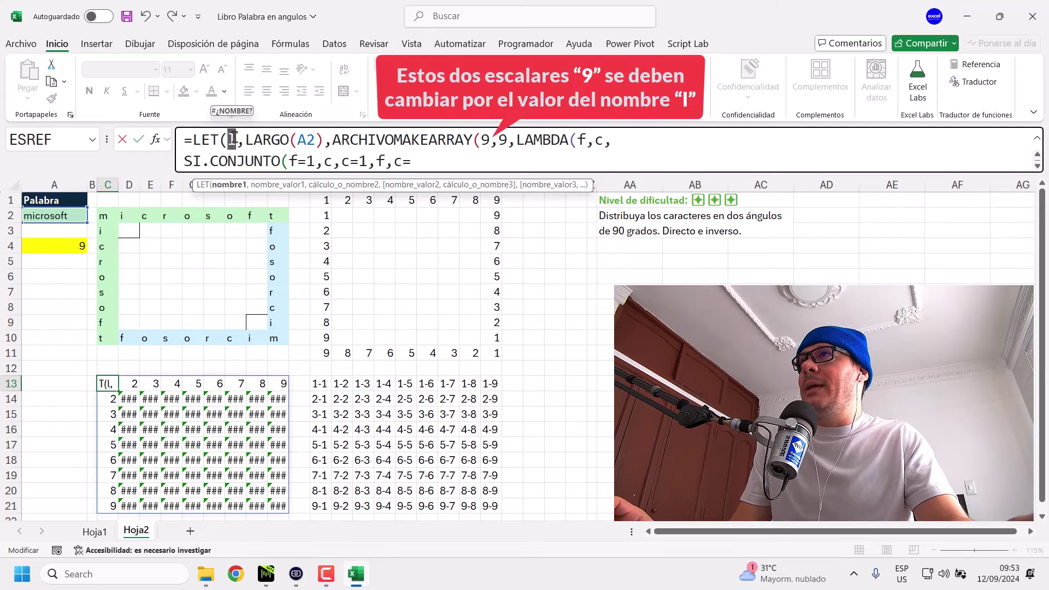
key(ctrl+End)
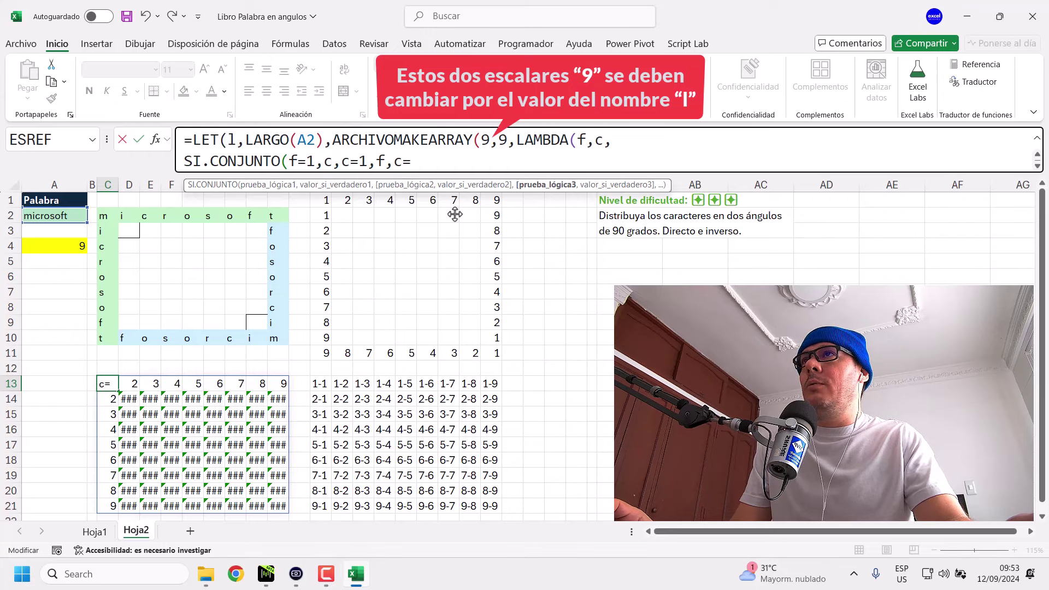
text(l)
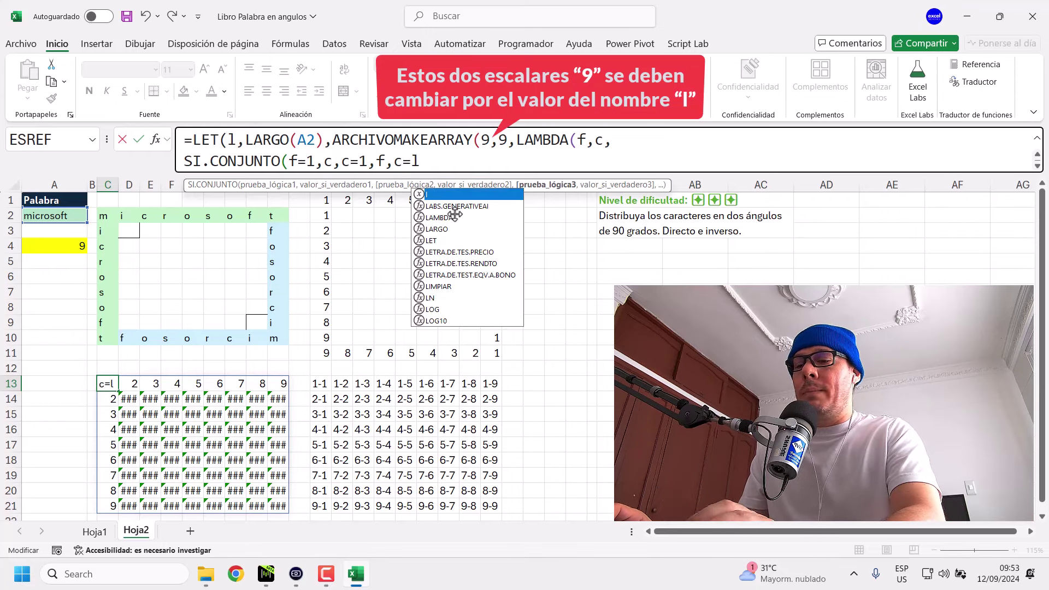
text(,)
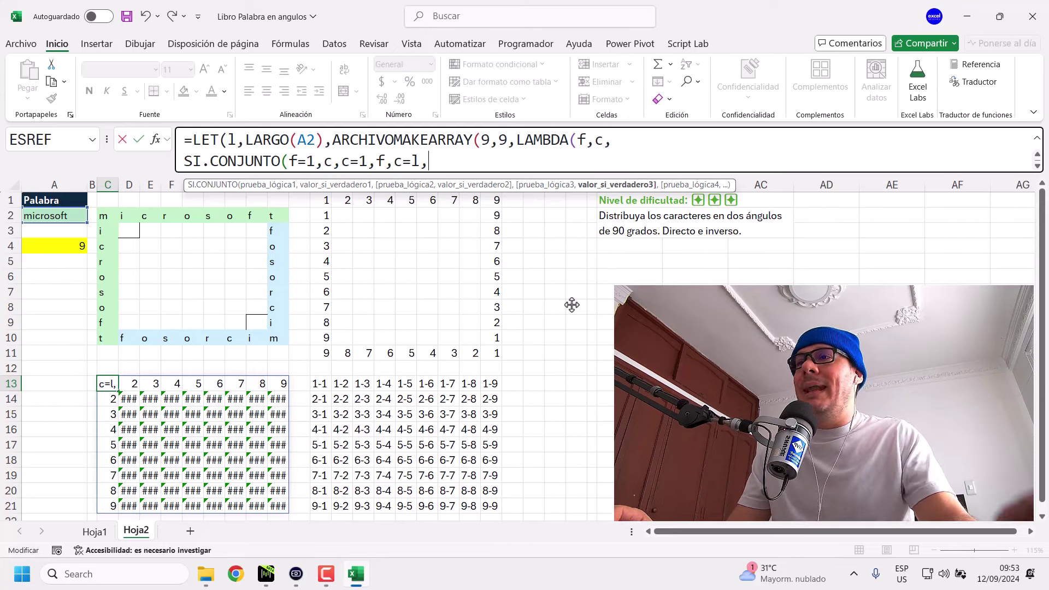
text(f)
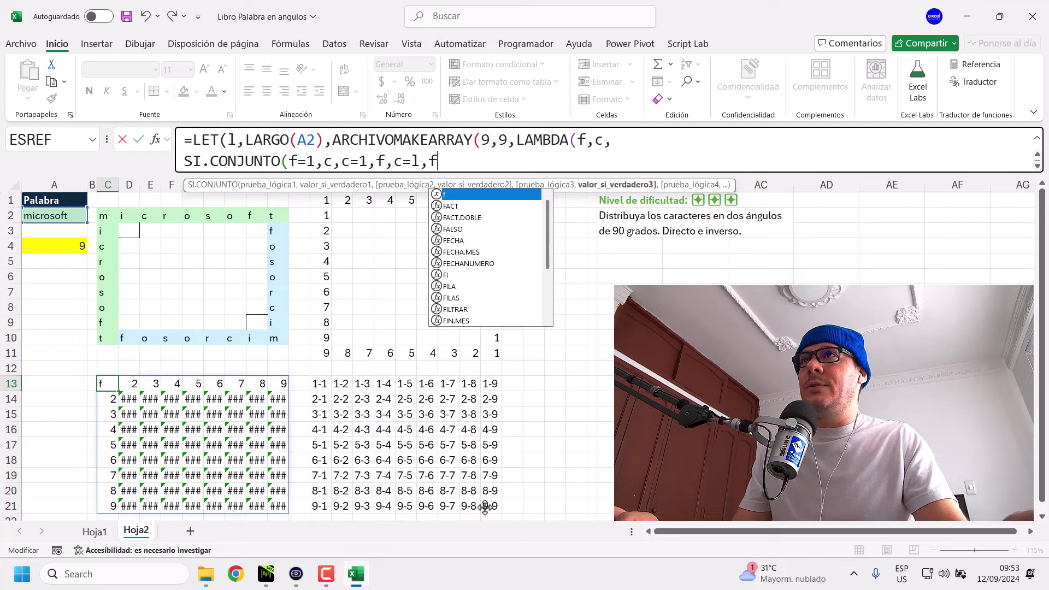
Make that condition return l-f+1, close the parentheses and enter the formula.
key(Escape)
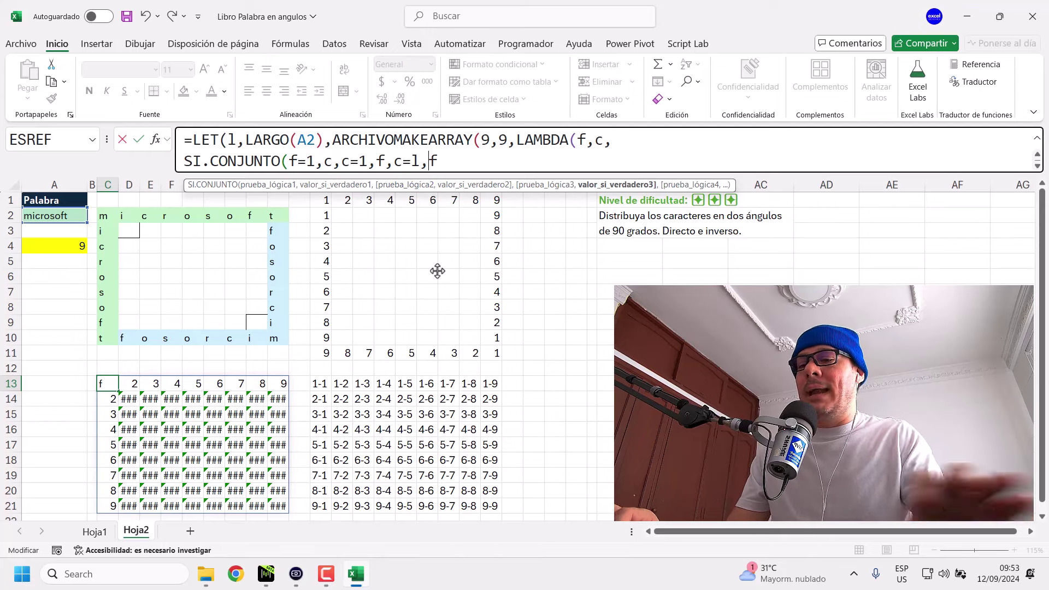
key(Left)
text(l)
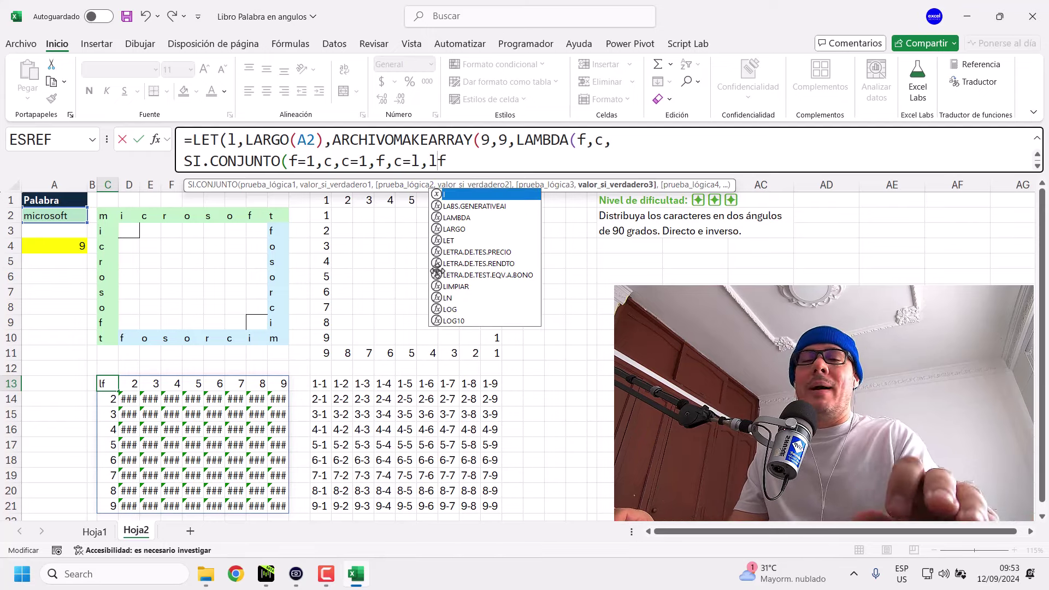
text(-)
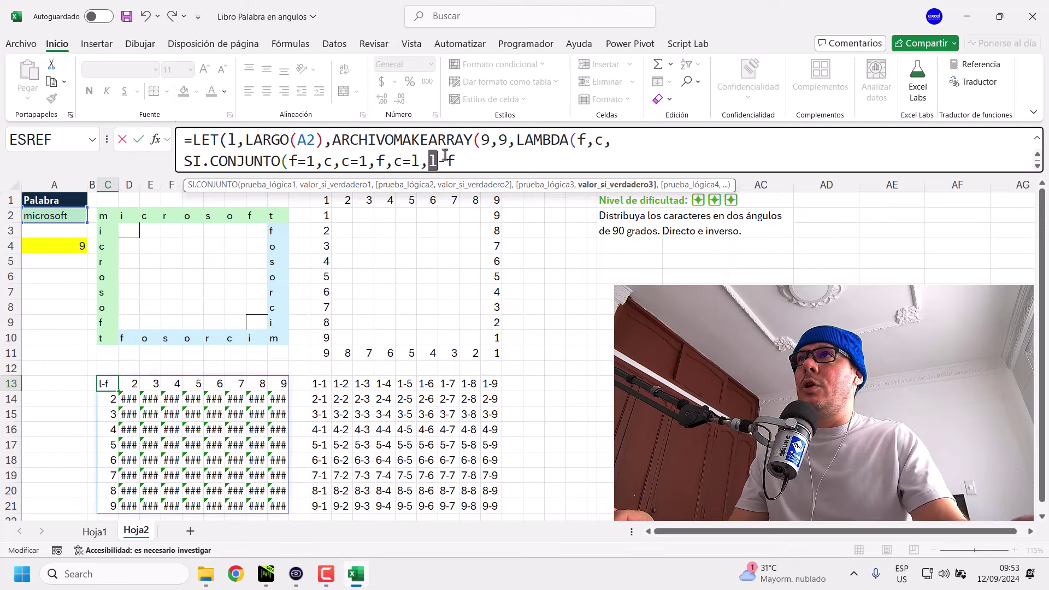
drag(445, 155, 477, 322)
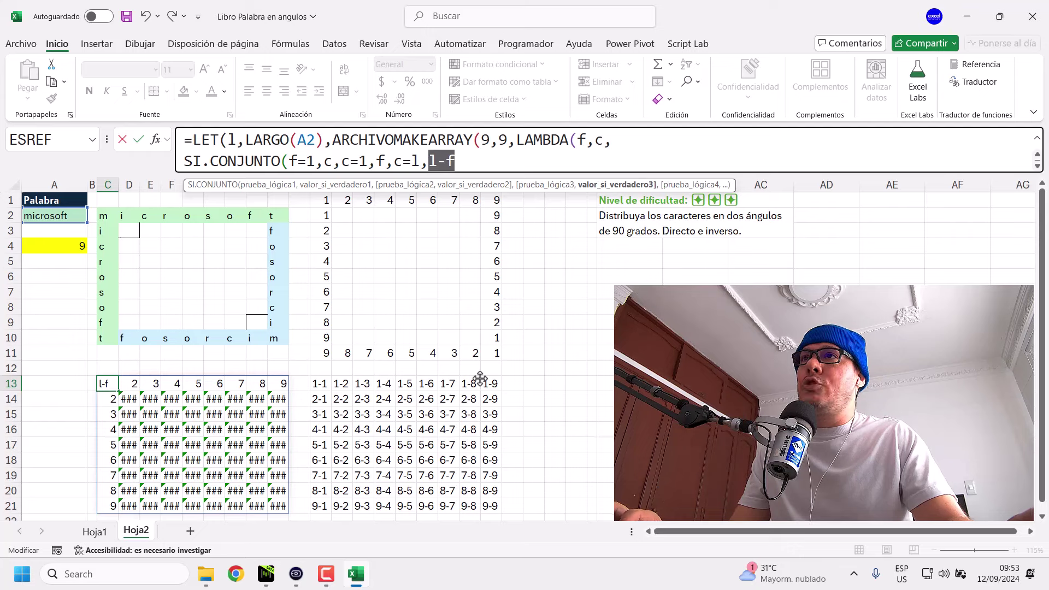
click(481, 163)
text(+1)
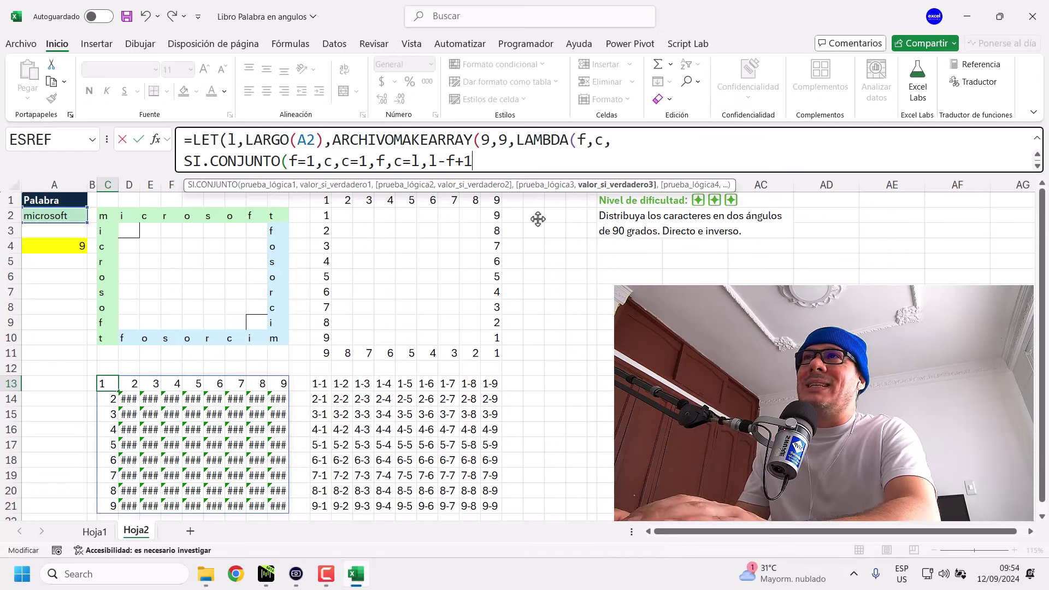
text()))))
key(Return)
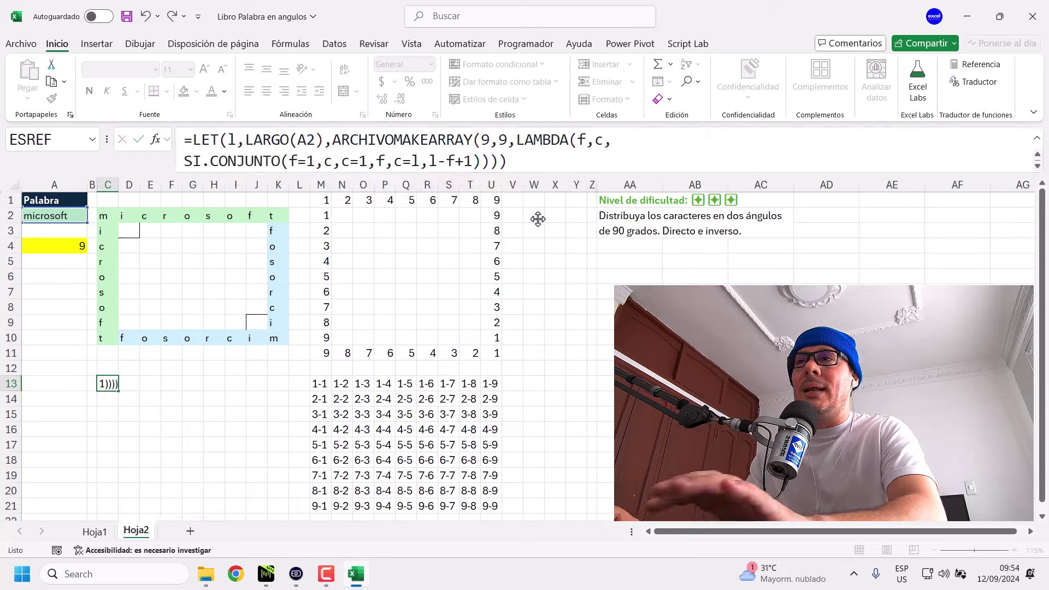
key(Return)
click(282, 508)
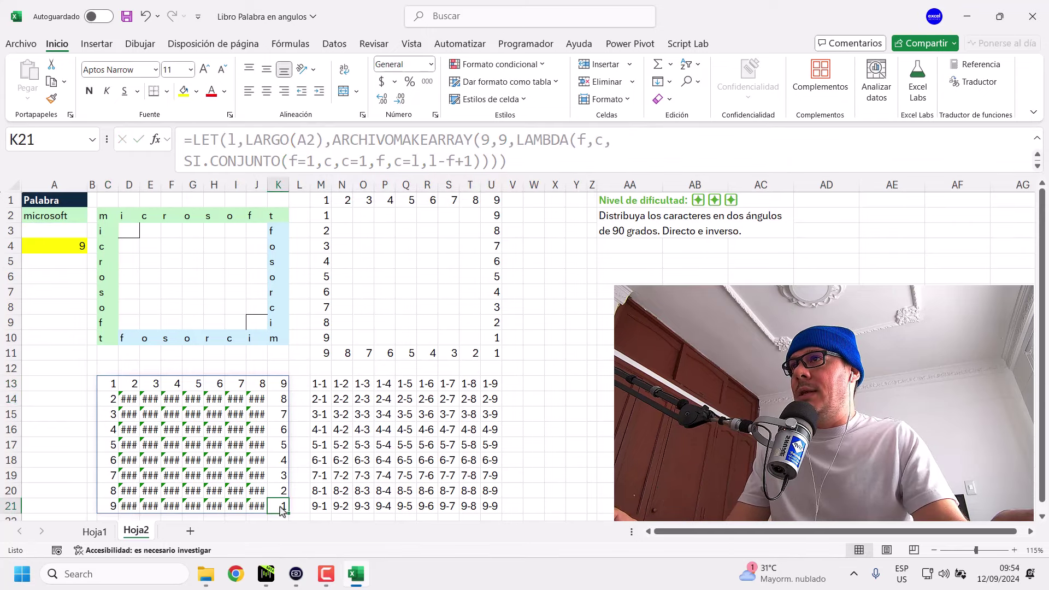
drag(281, 509, 281, 385)
click(281, 385)
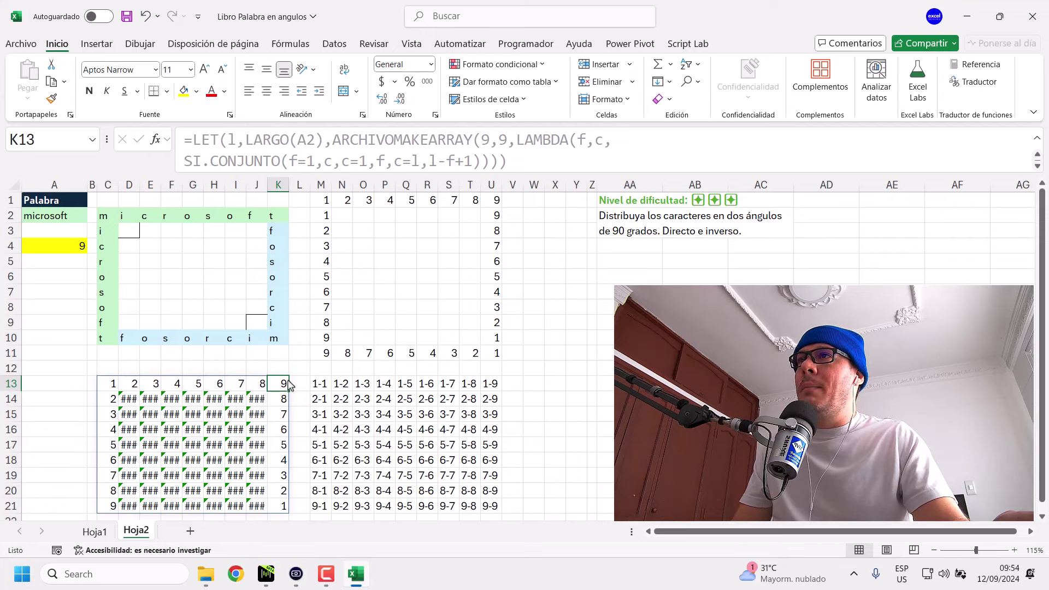
click(282, 403)
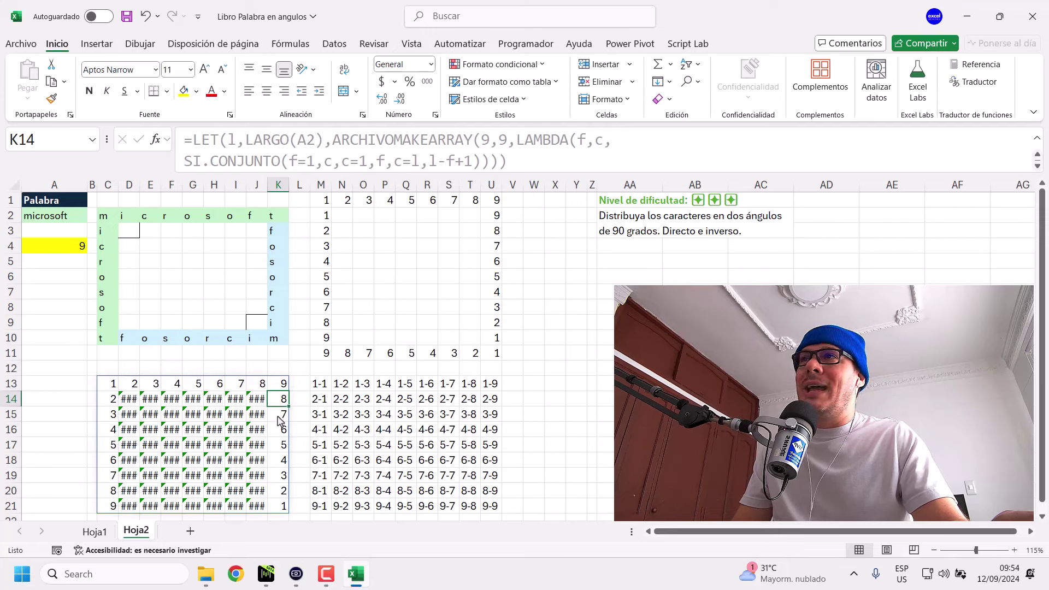
click(280, 420)
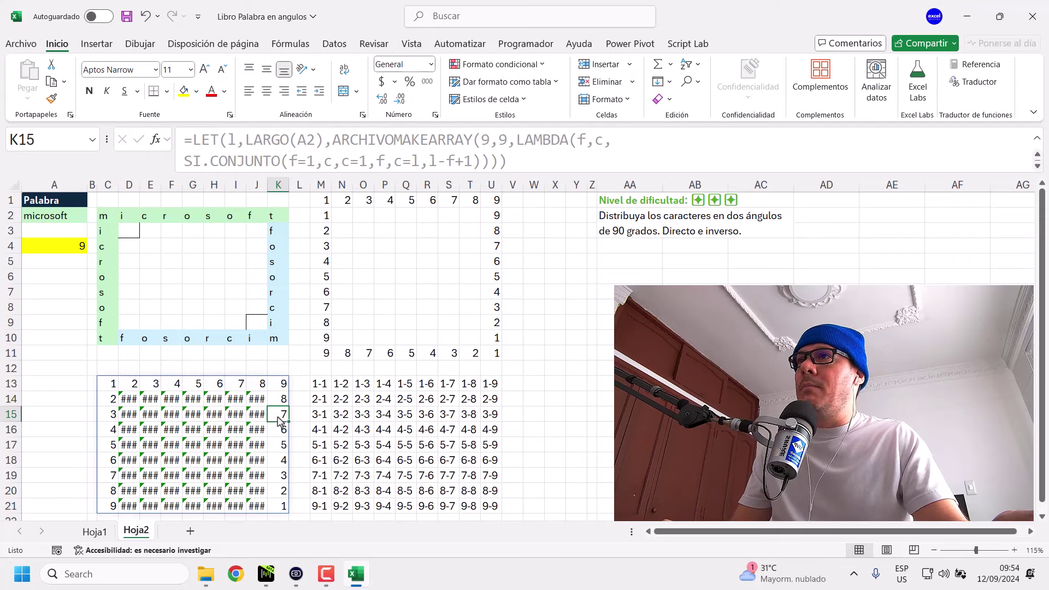
drag(284, 384, 284, 507)
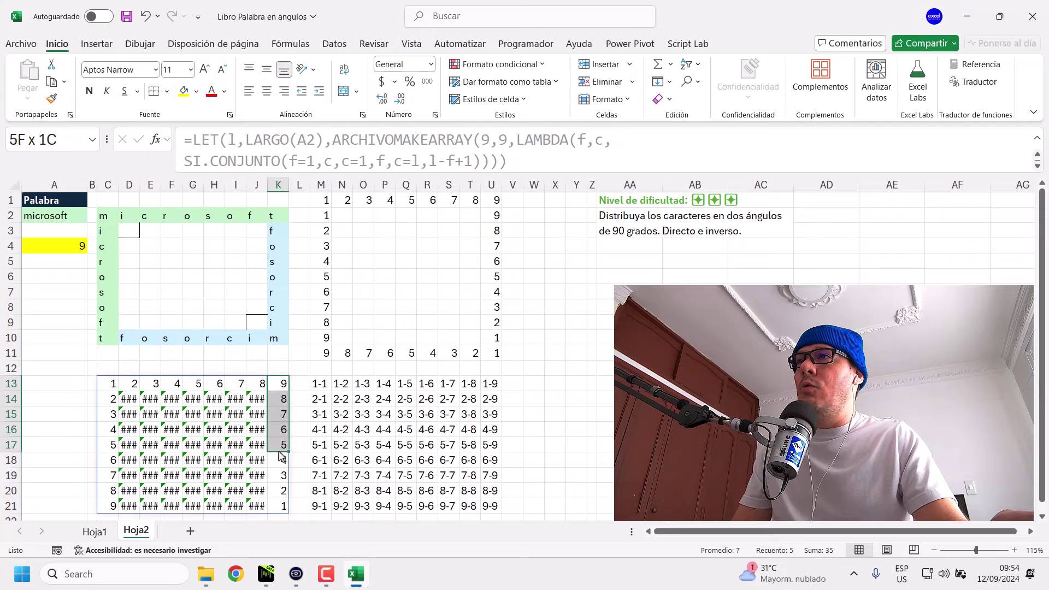
click(282, 507)
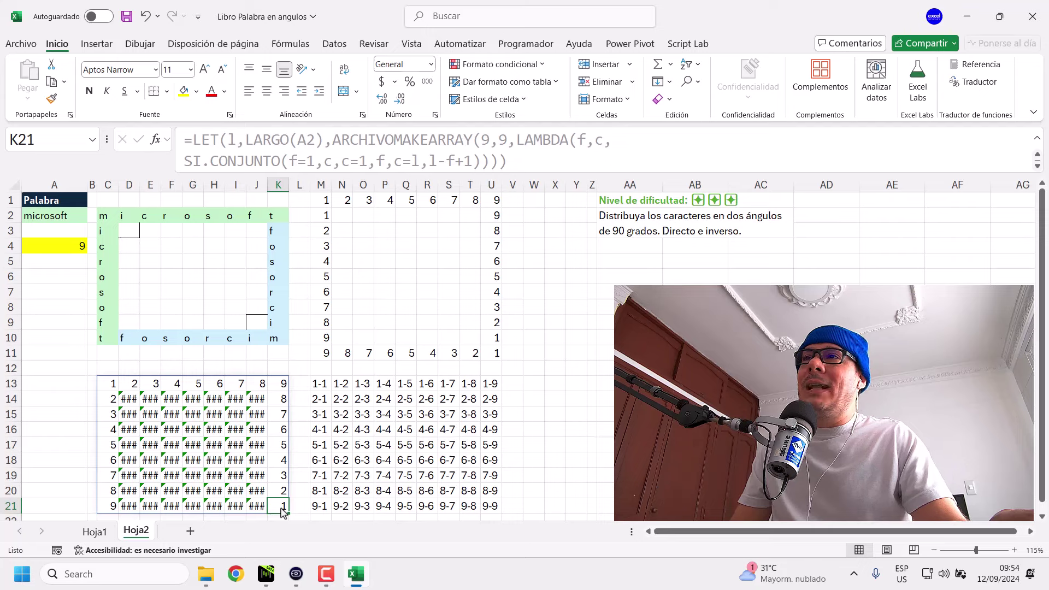
drag(283, 510, 281, 384)
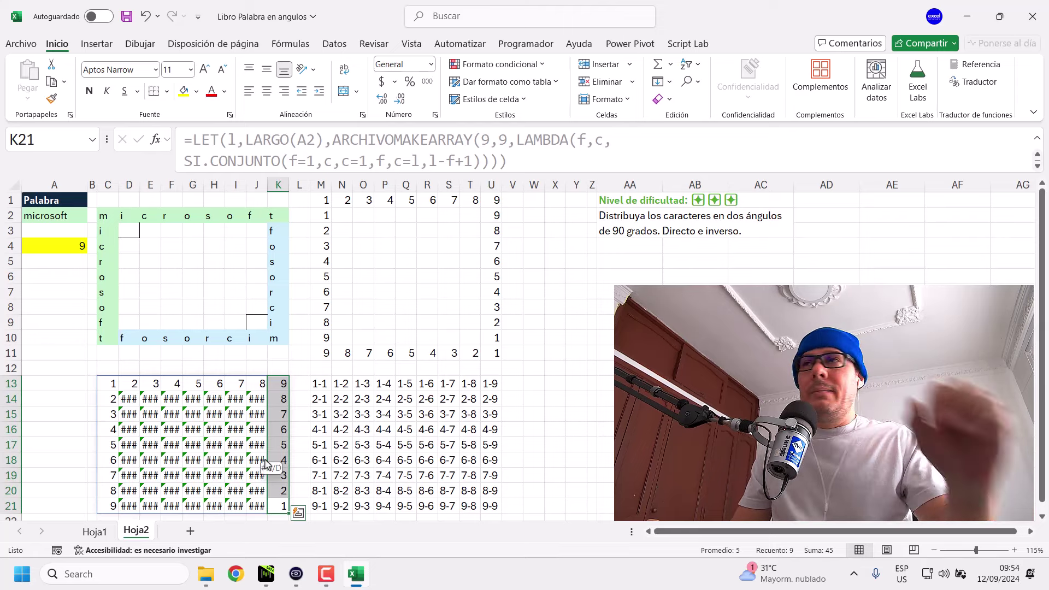
click(284, 507)
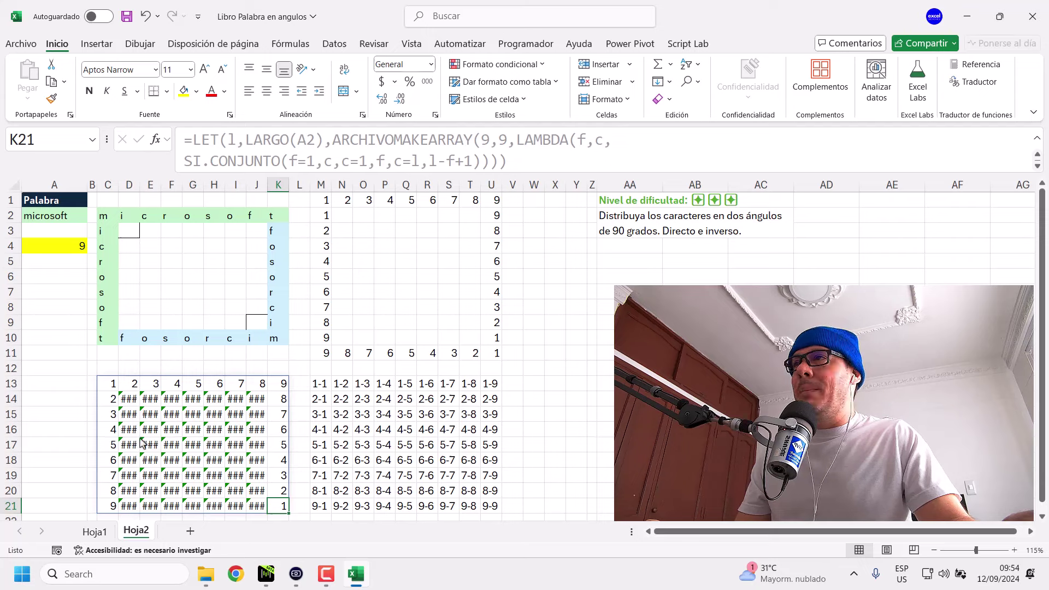
click(111, 389)
Add a fourth SI.CONJUNTO condition f=l to the C13 formula.
click(514, 160)
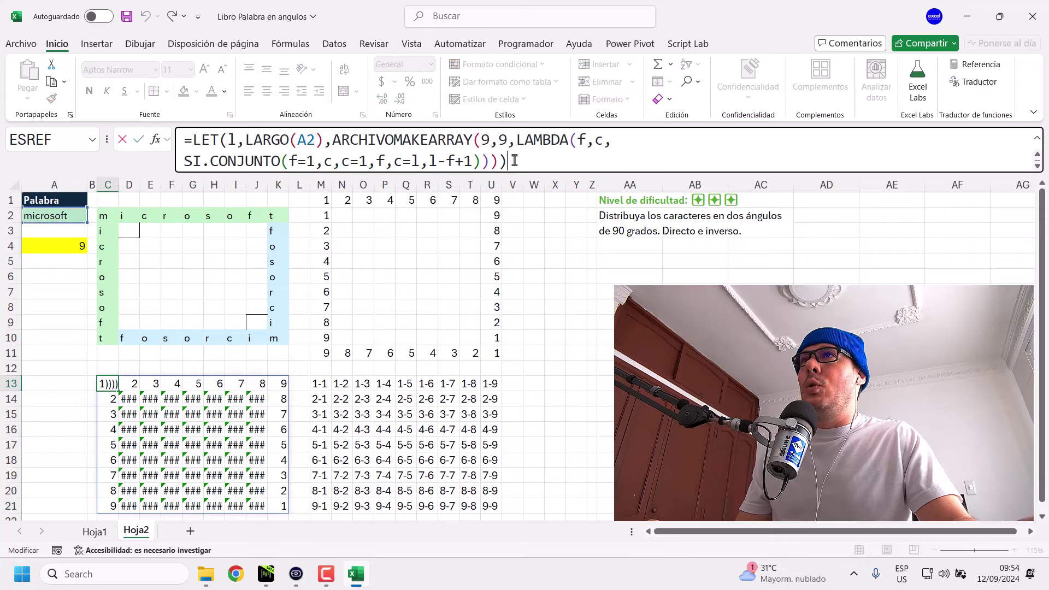
key(BackSpace)
key(BackSpace)
key(BackSpace)
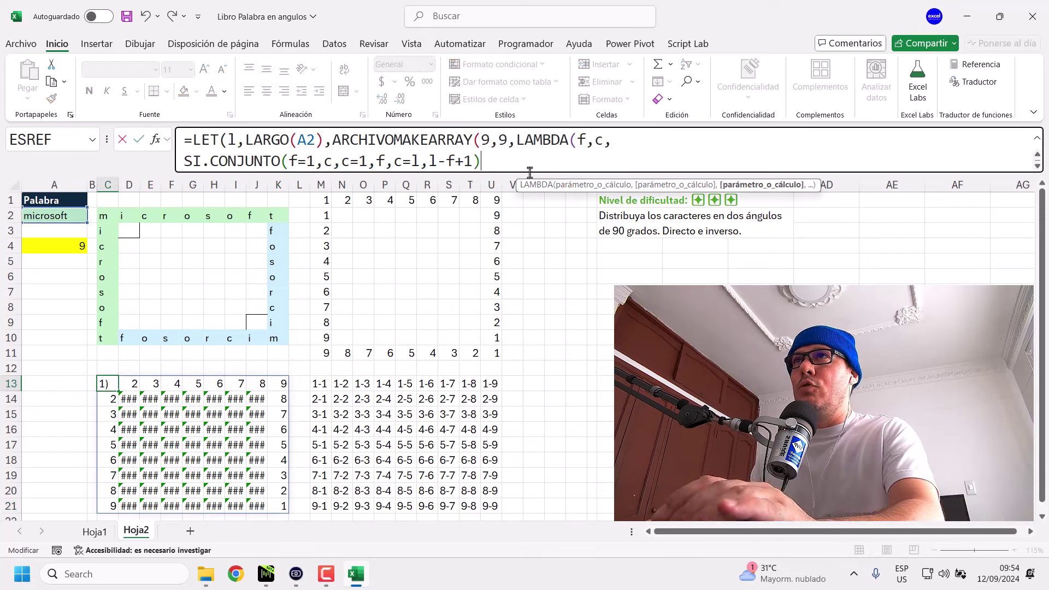
key(BackSpace)
text(,)
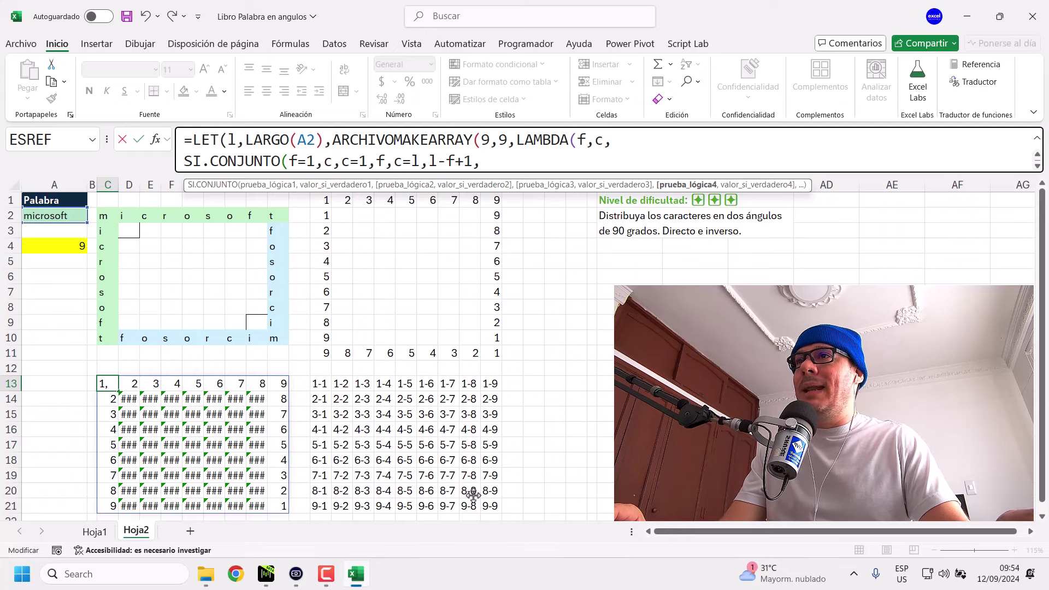
text(f)
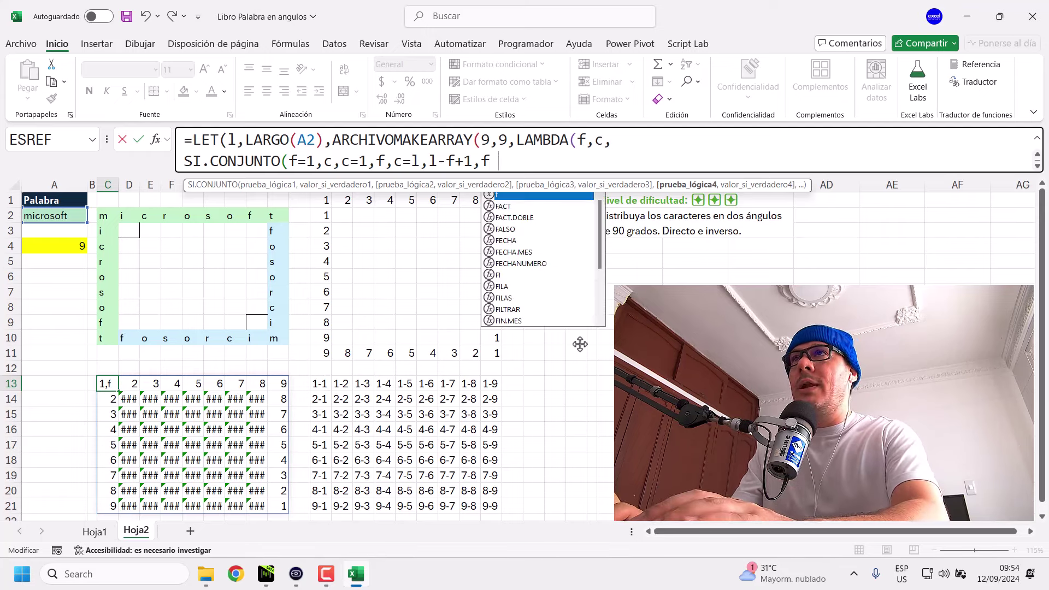
text(=l)
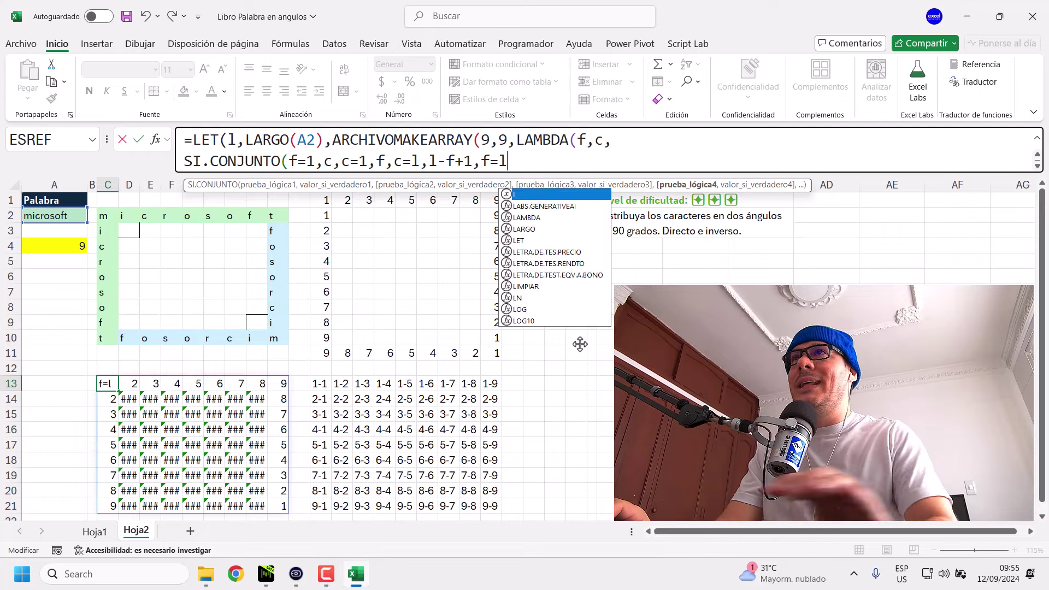
double_click(236, 141)
click(538, 162)
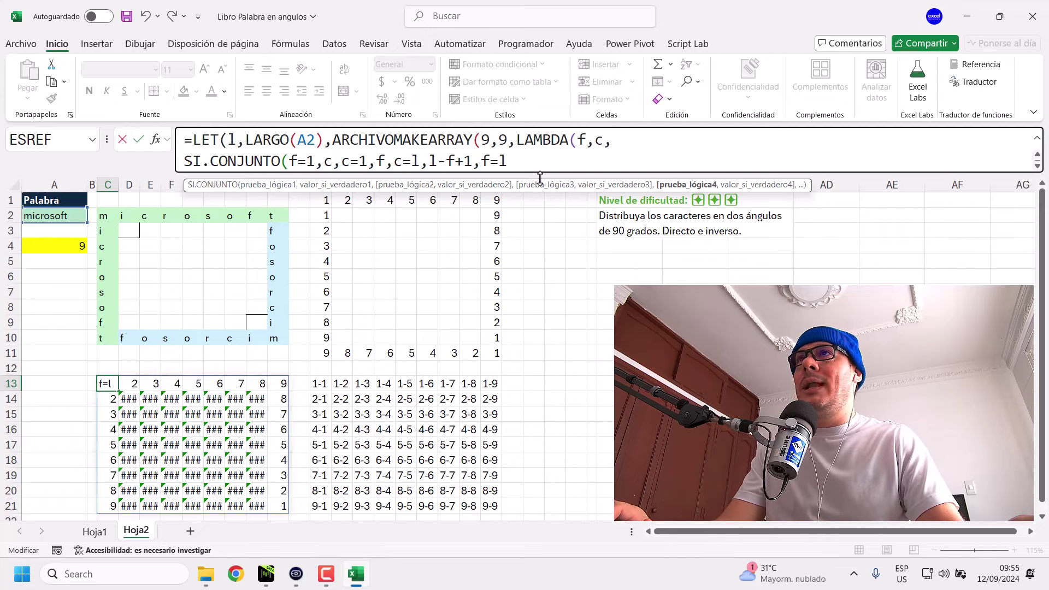
Give the f=l condition the result l-c+1, close the parentheses and enter it.
text(,)
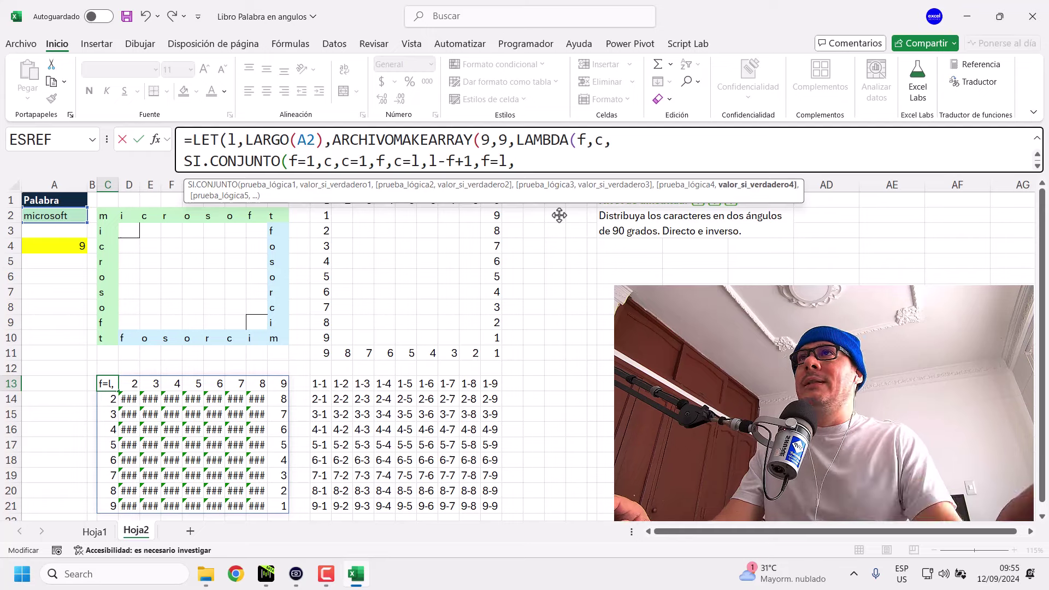
text(c)
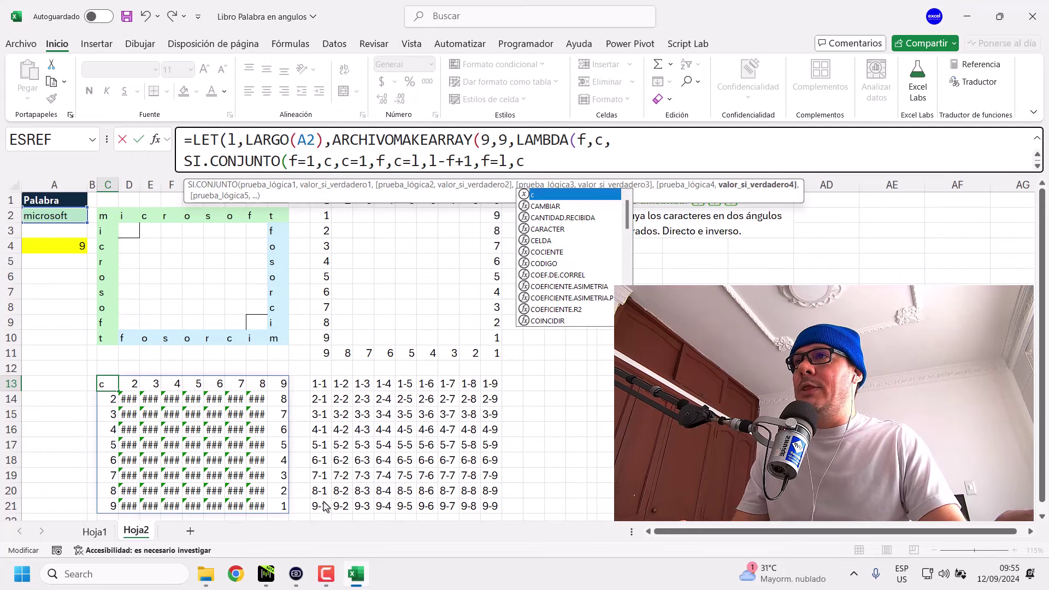
key(Escape)
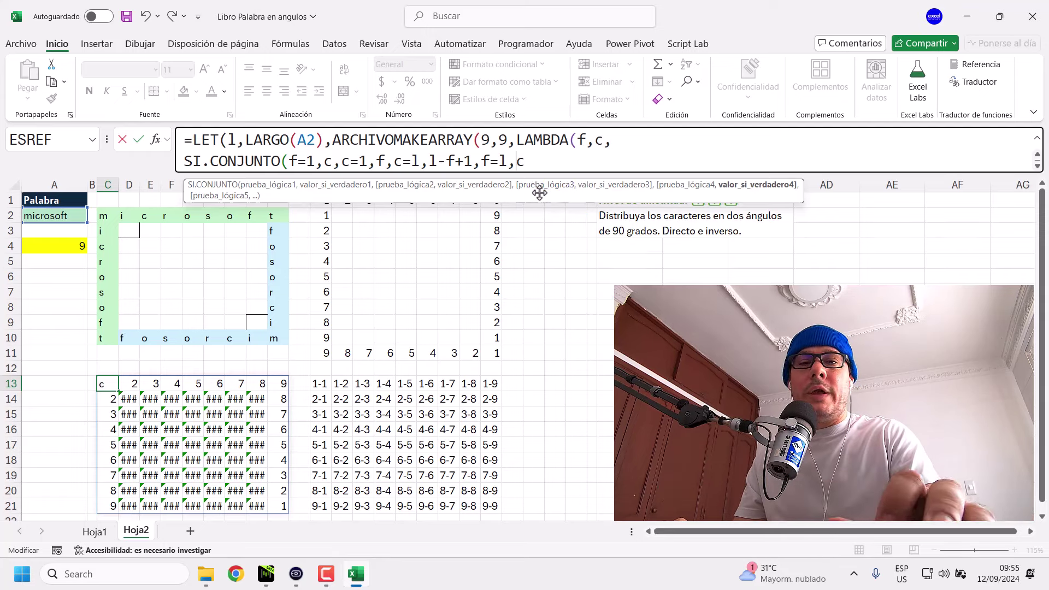
key(Left)
text(l-f)
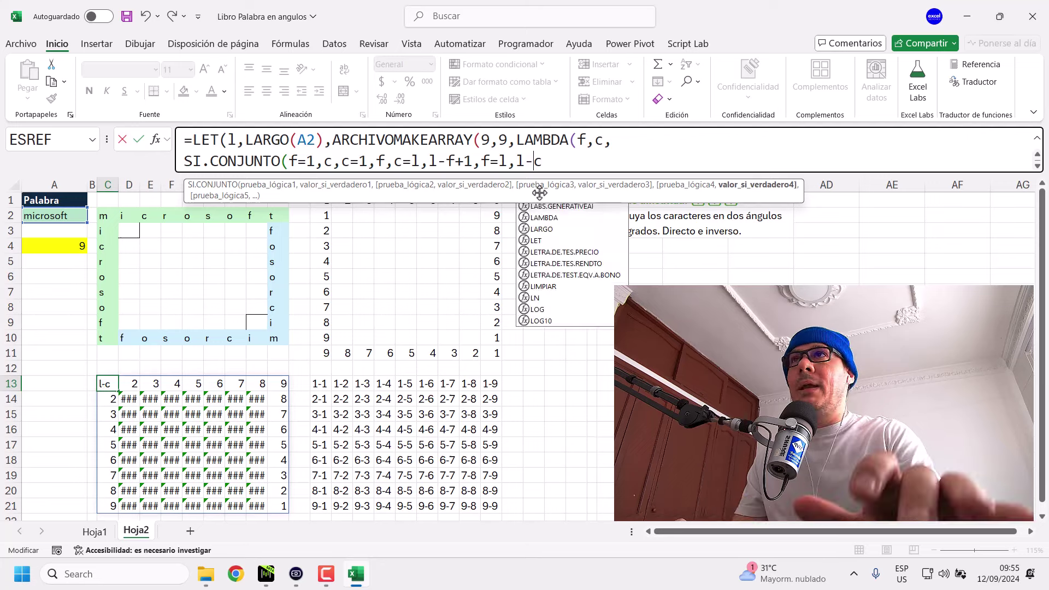
text(+1)
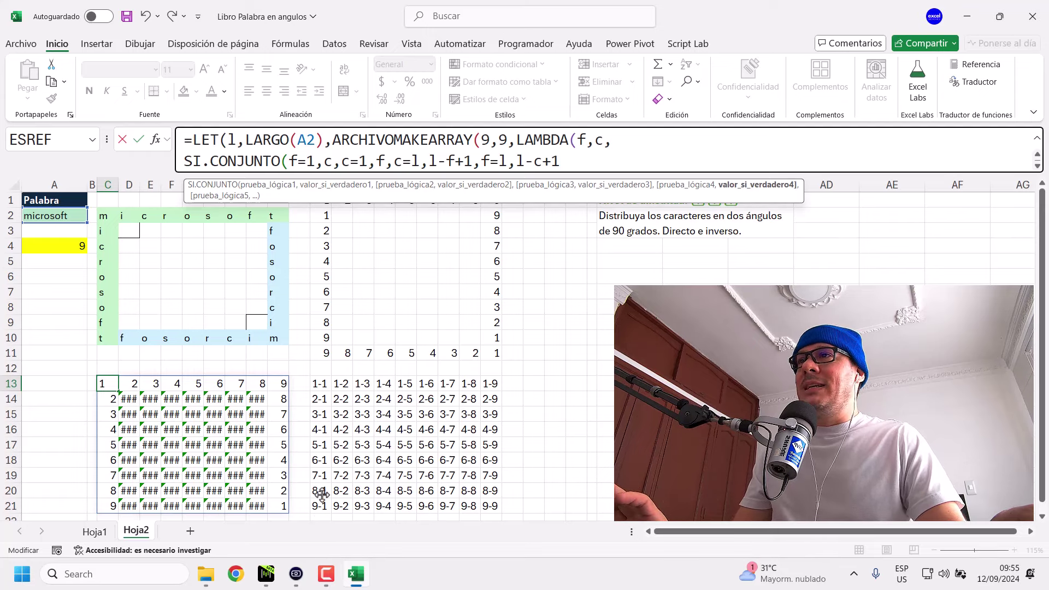
double_click(539, 162)
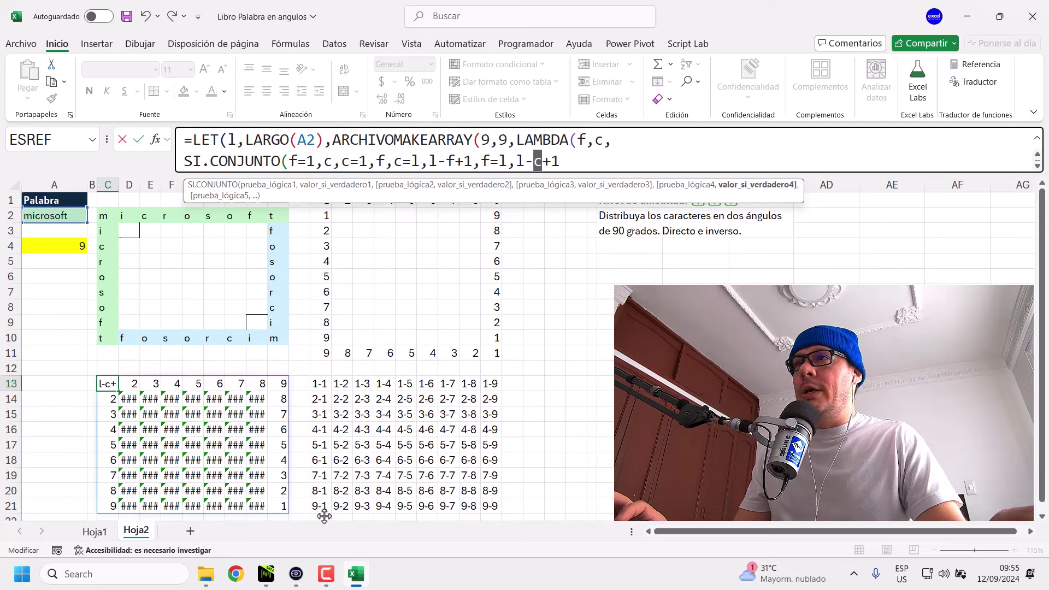
key(Right)
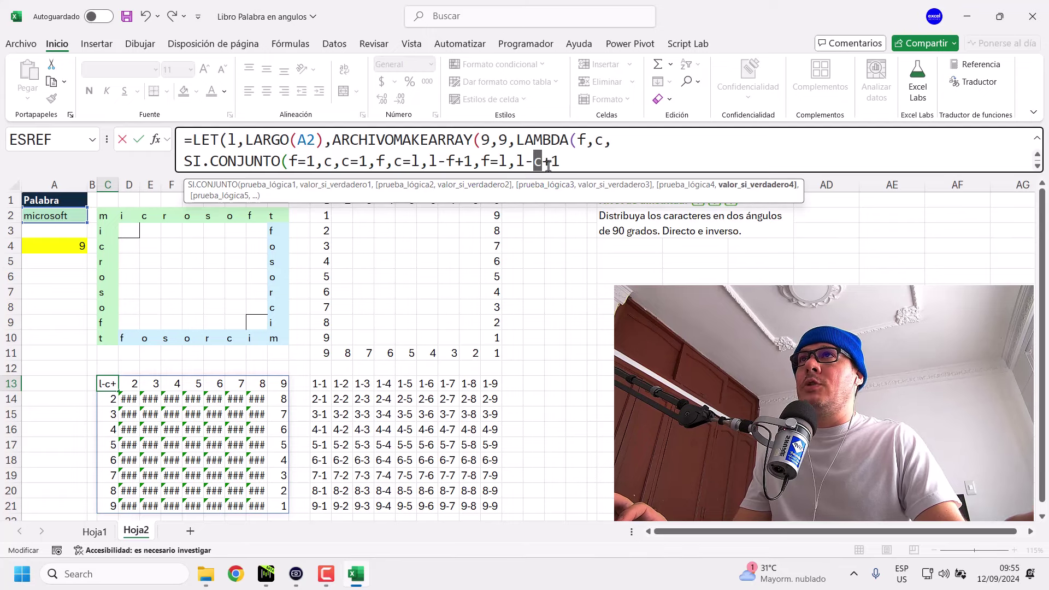
key(Right)
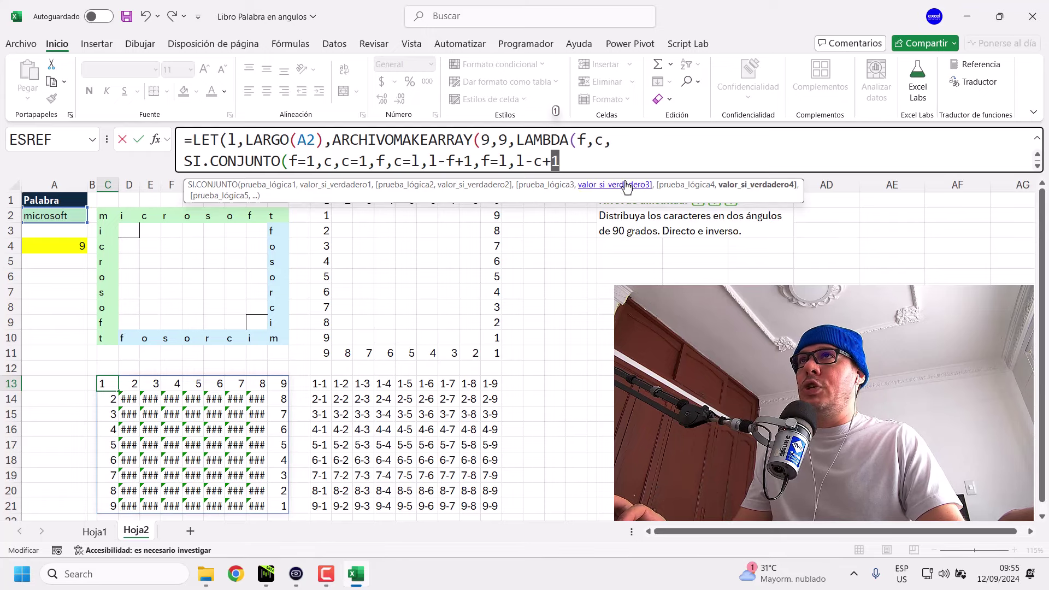
click(615, 167)
text())
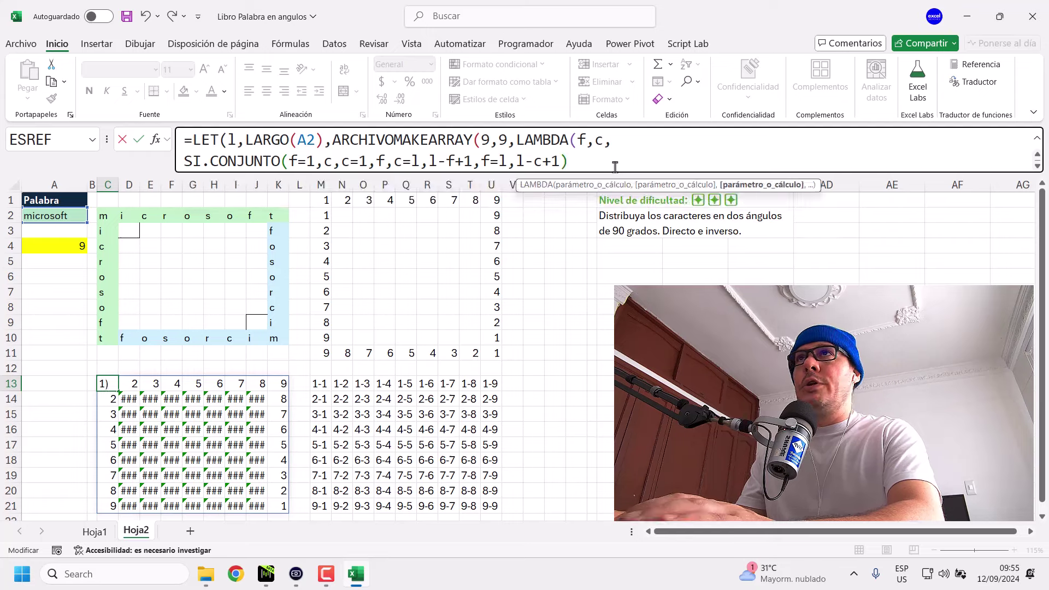
text())))
key(Return)
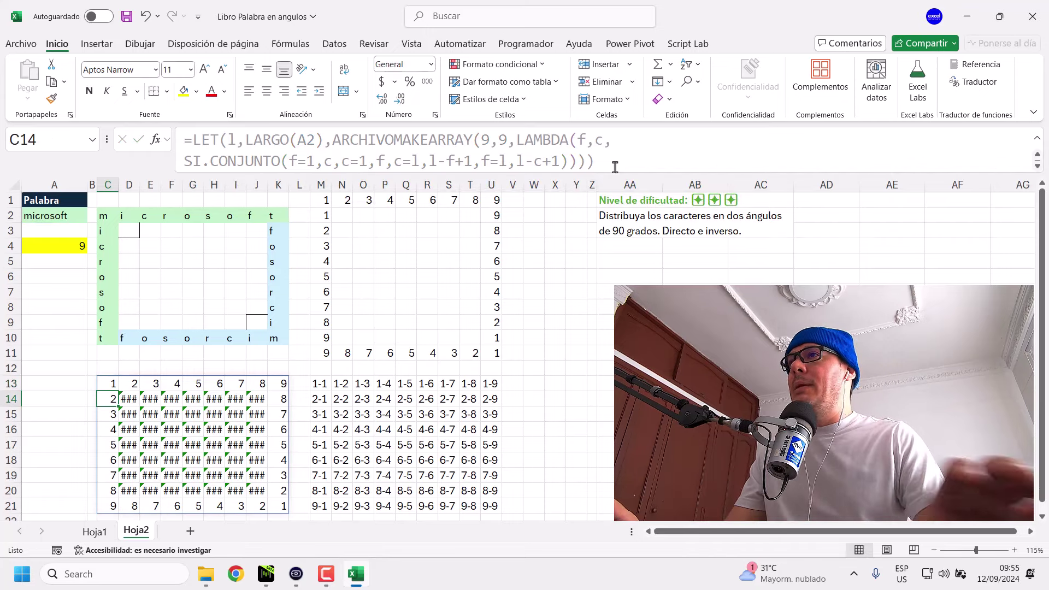
Select bottom row C21:K21 to check it, then return to C13's formula.
drag(282, 510, 109, 507)
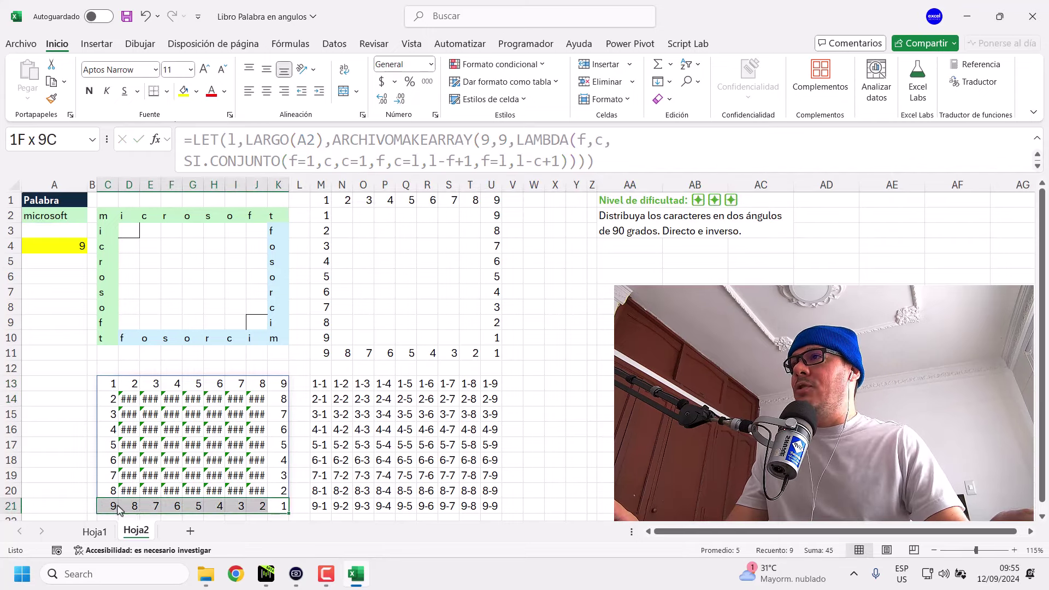
click(114, 384)
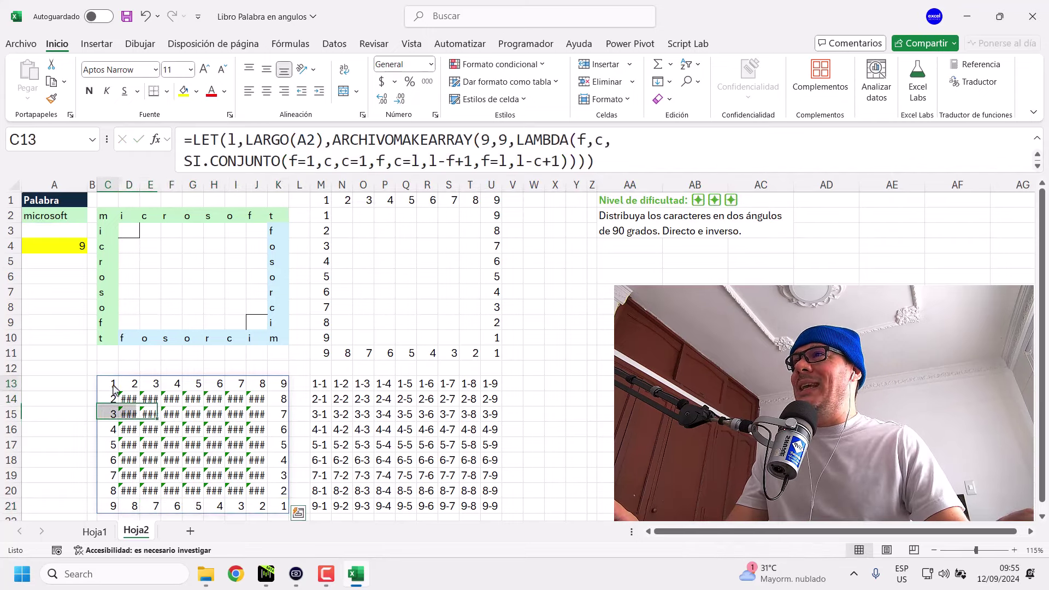
click(620, 156)
Remove the extra closing parentheses and review the four tests f=1, c=1, c=l, f=l.
key(BackSpace)
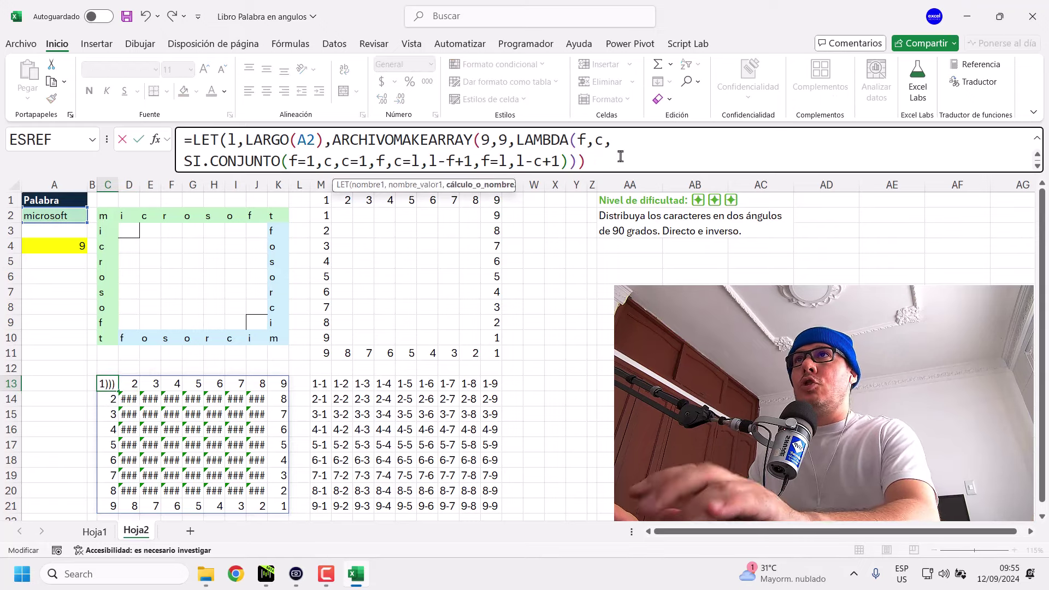
key(BackSpace)
key(BackSpace)
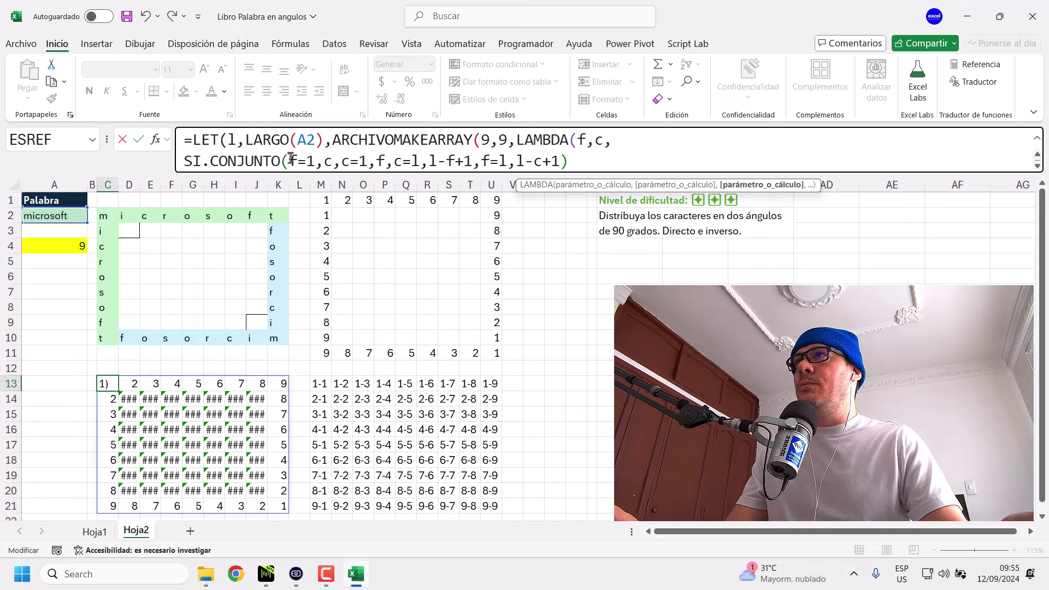
click(291, 158)
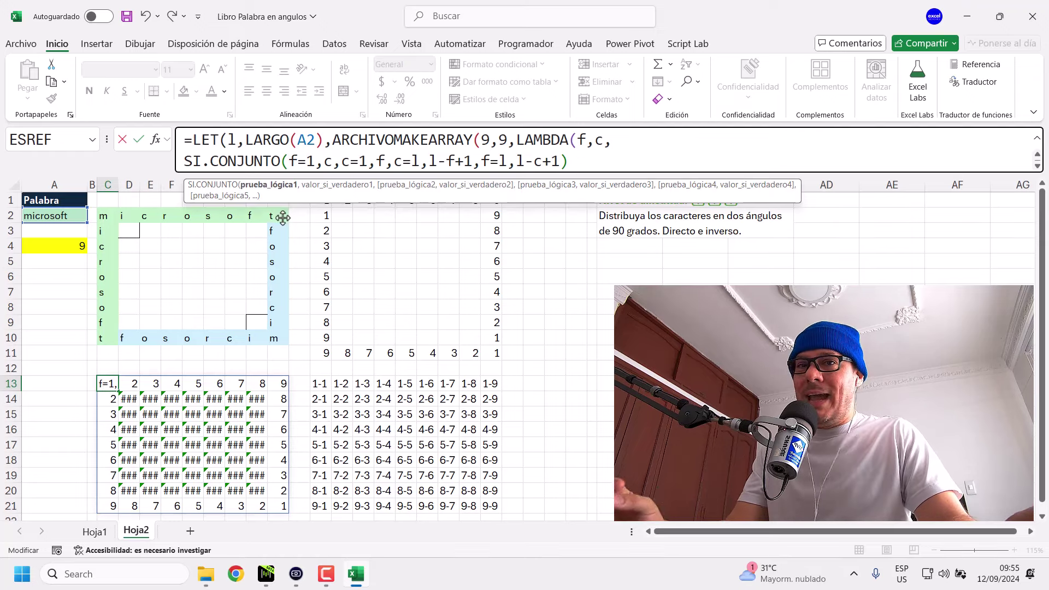
click(268, 185)
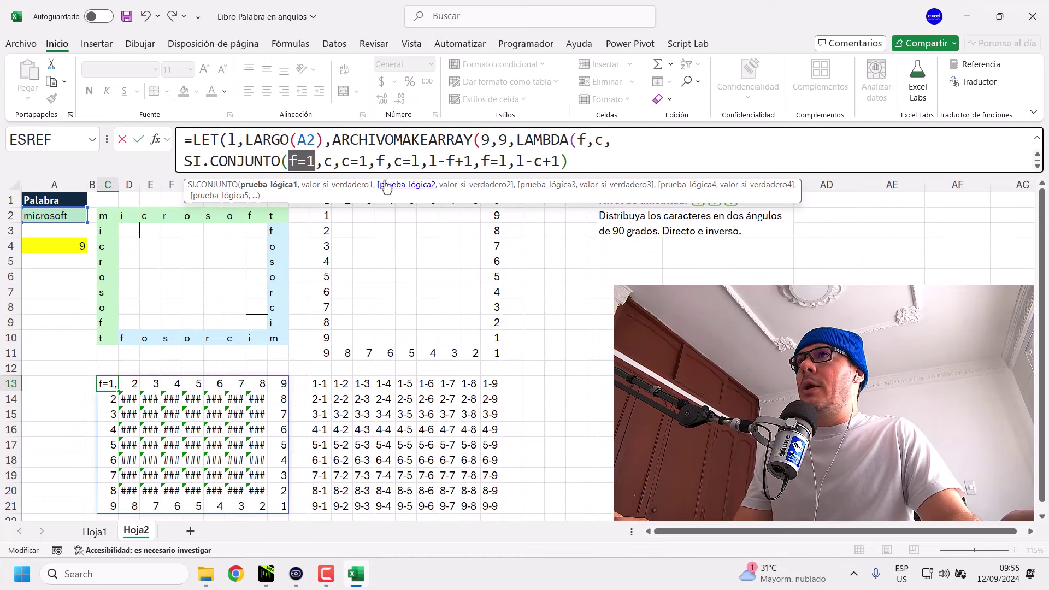
click(408, 184)
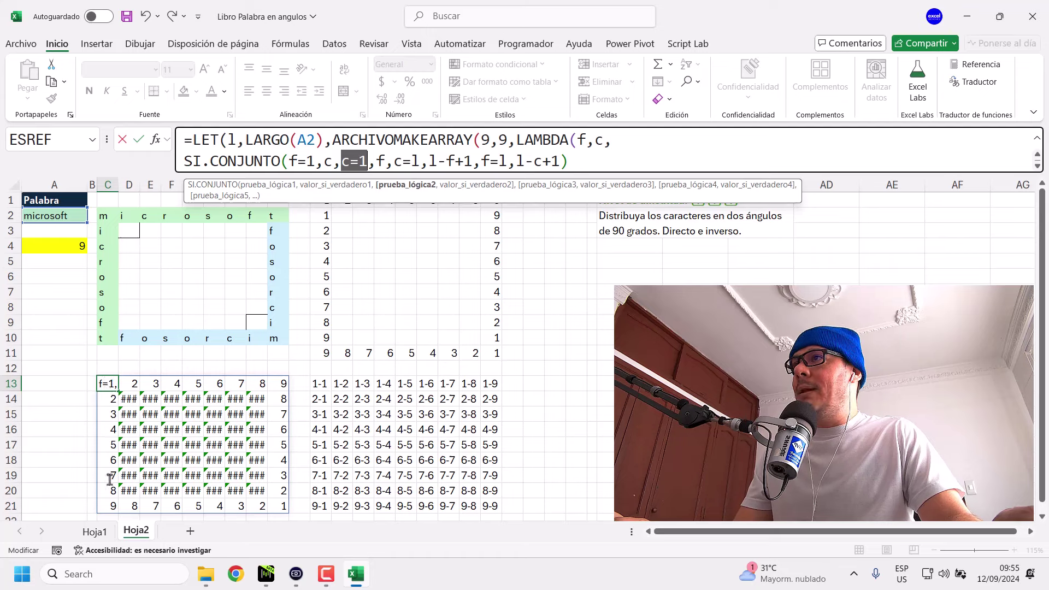
click(546, 184)
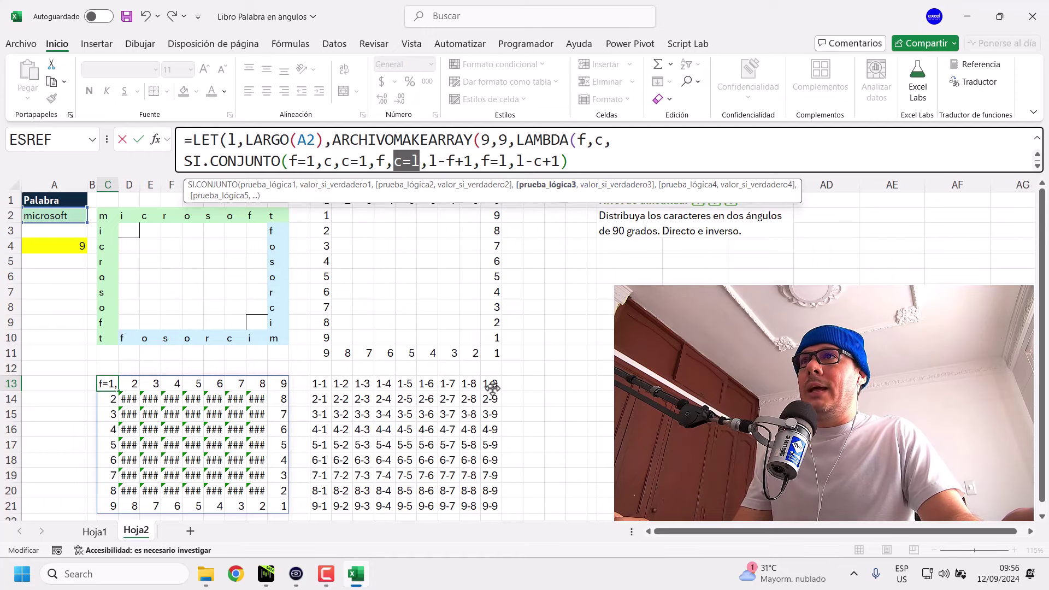
click(688, 184)
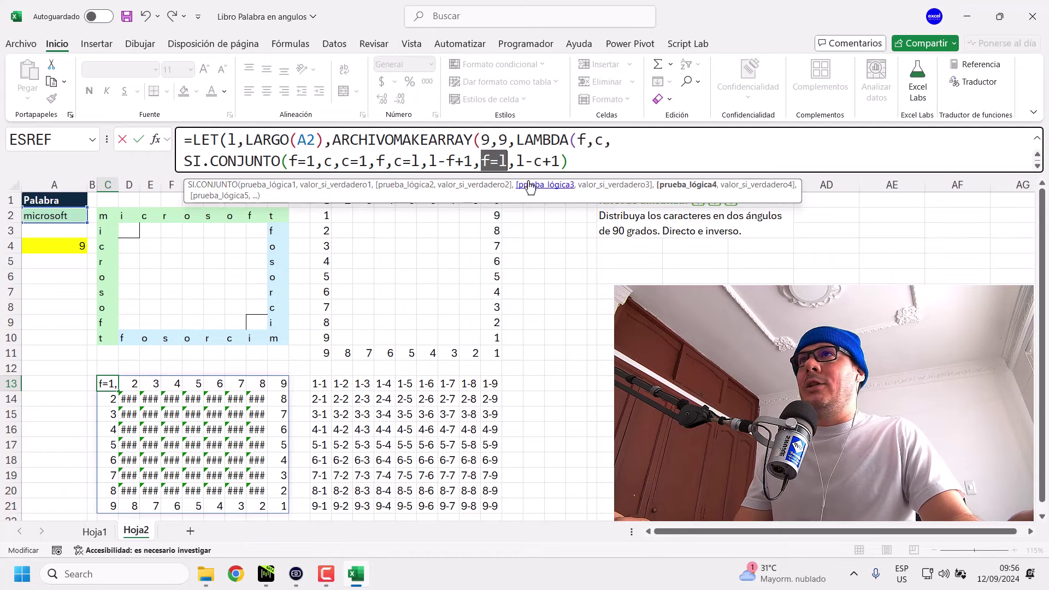
click(270, 186)
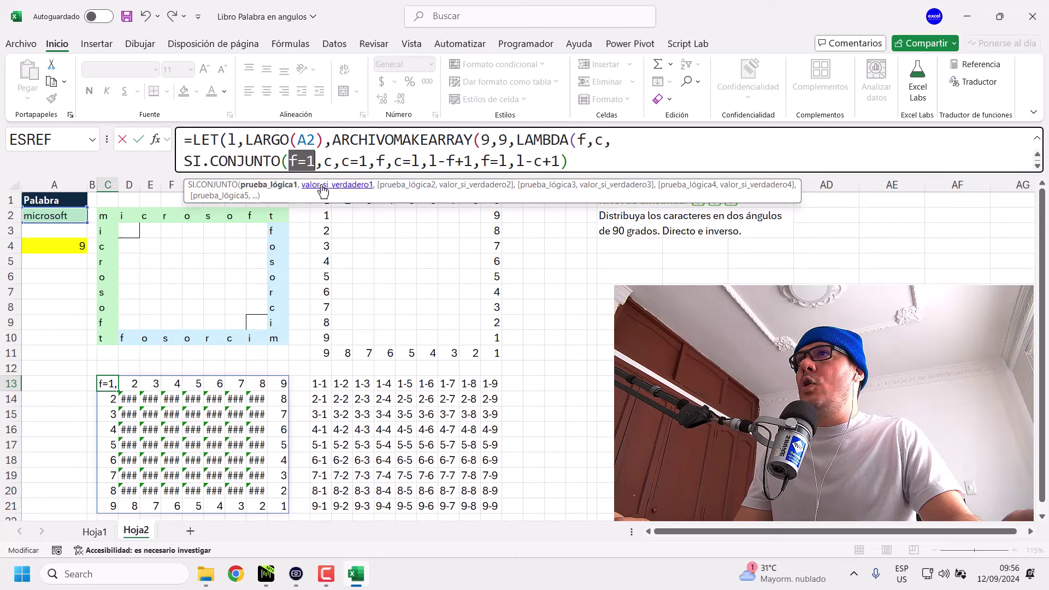
Review the results c, f, l-f+1 and l-c+1, then commit C13 with Ctrl+Enter.
click(322, 186)
click(404, 186)
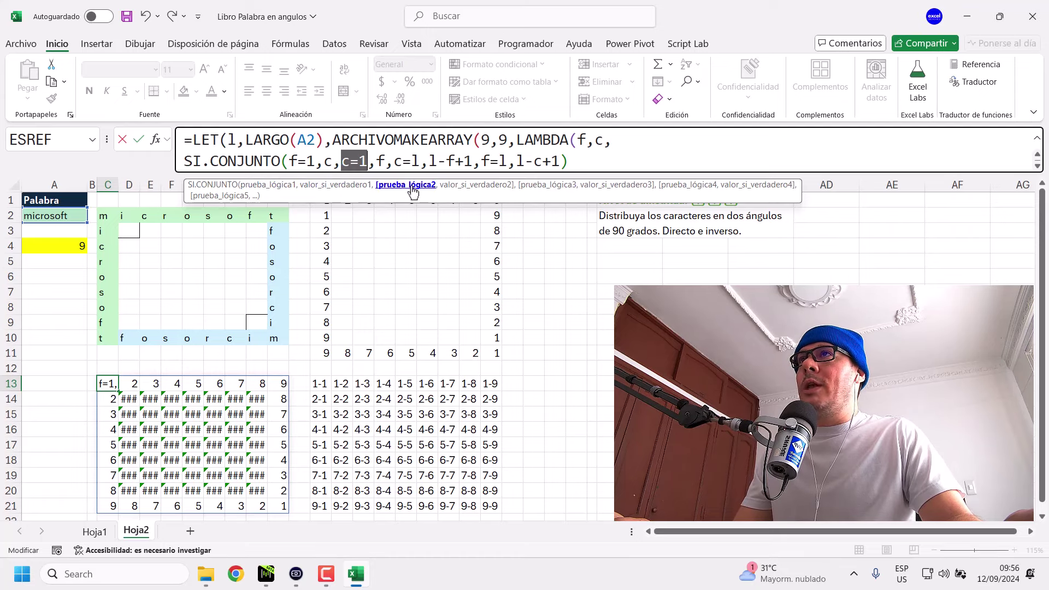
click(468, 186)
click(539, 186)
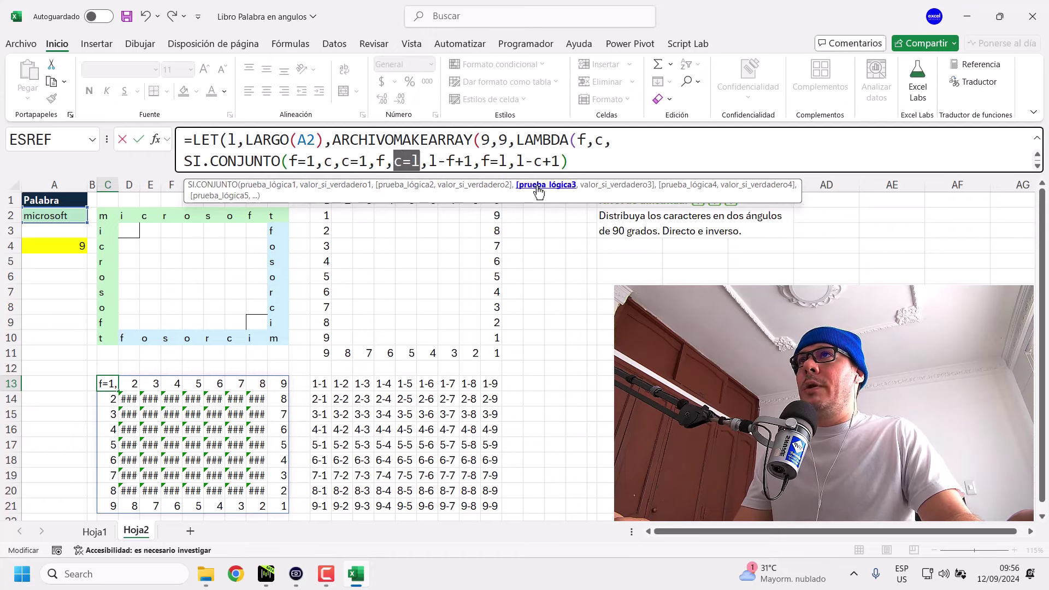
click(617, 186)
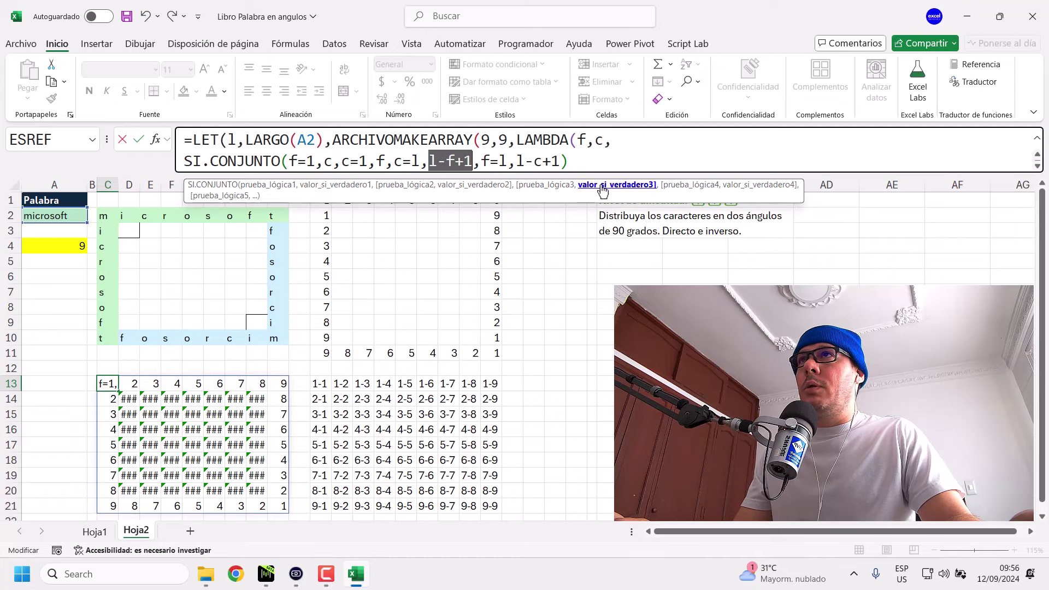
click(683, 186)
click(757, 186)
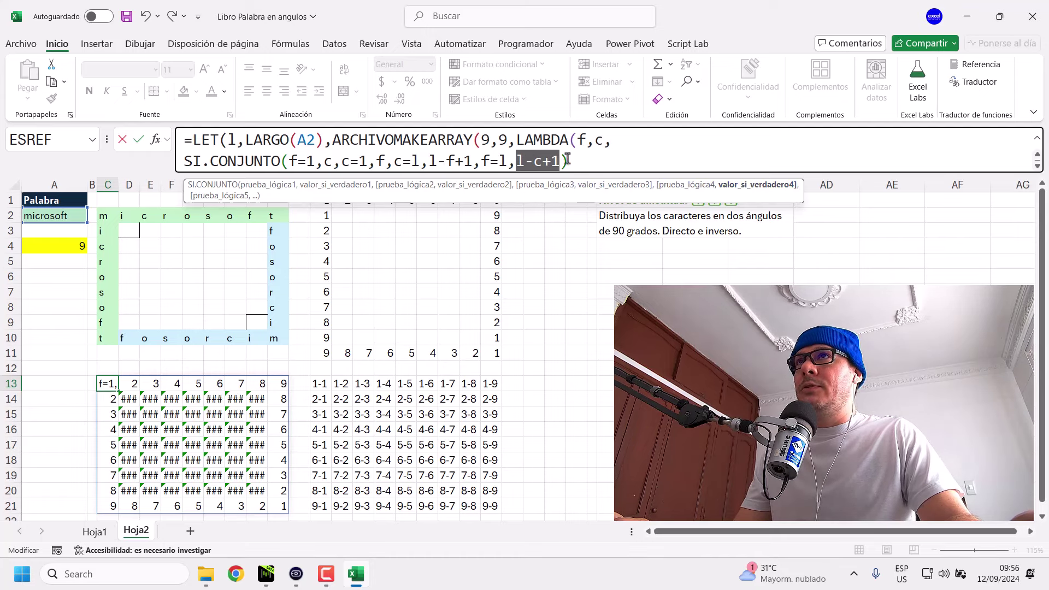
key(End)
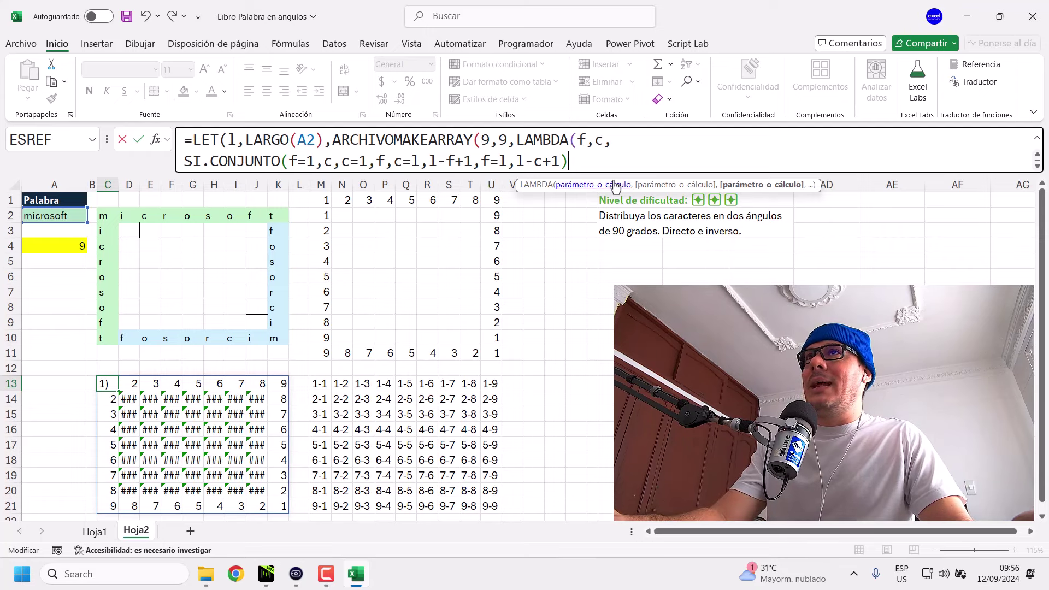
key(ctrl+Return)
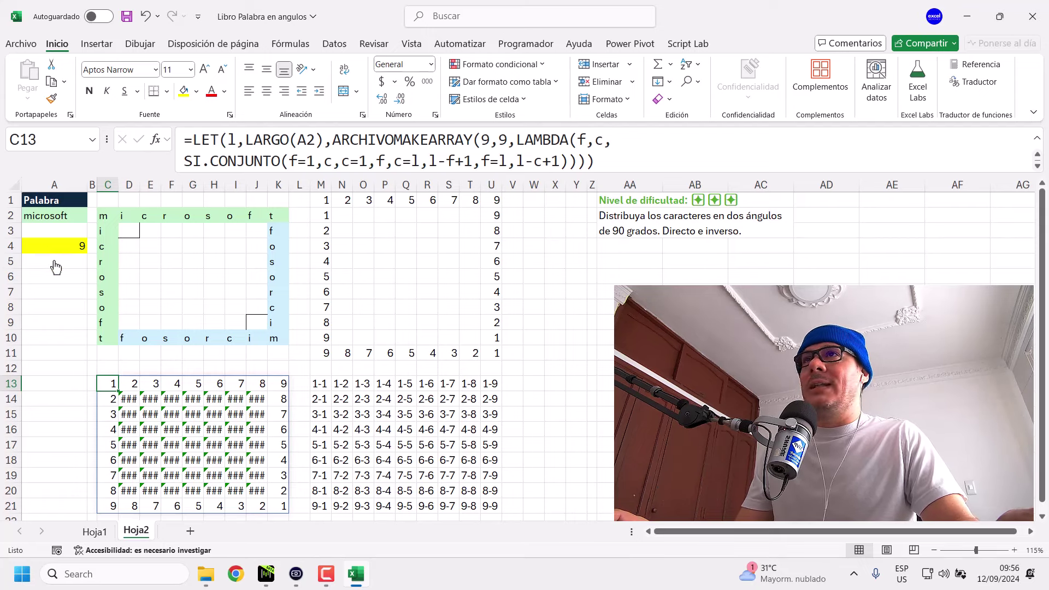
Write =EXTRAE(A2,1,3) in test cell AA5.
click(611, 267)
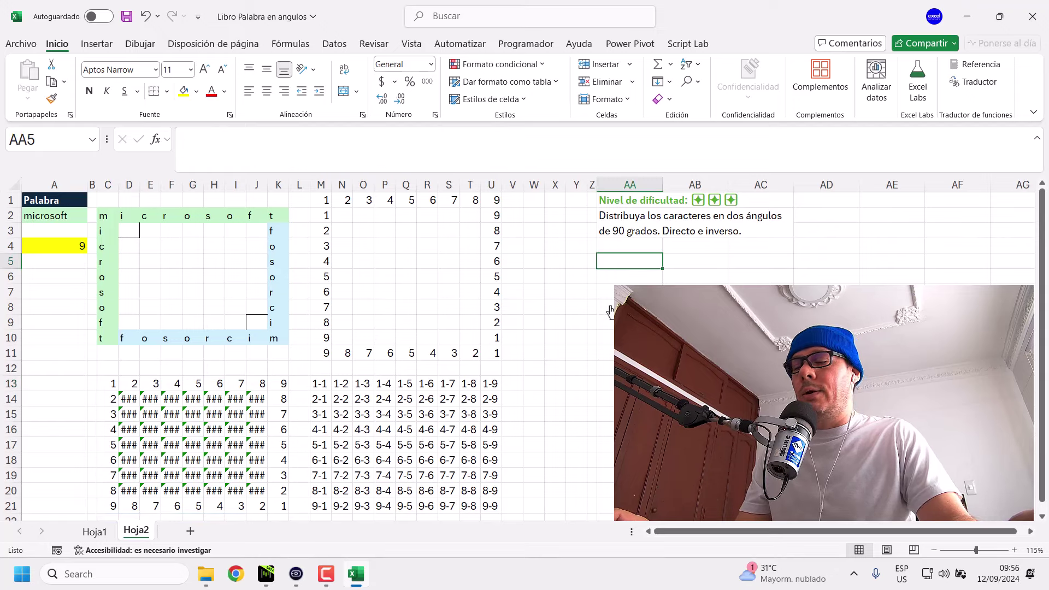
text(=)
key(Escape)
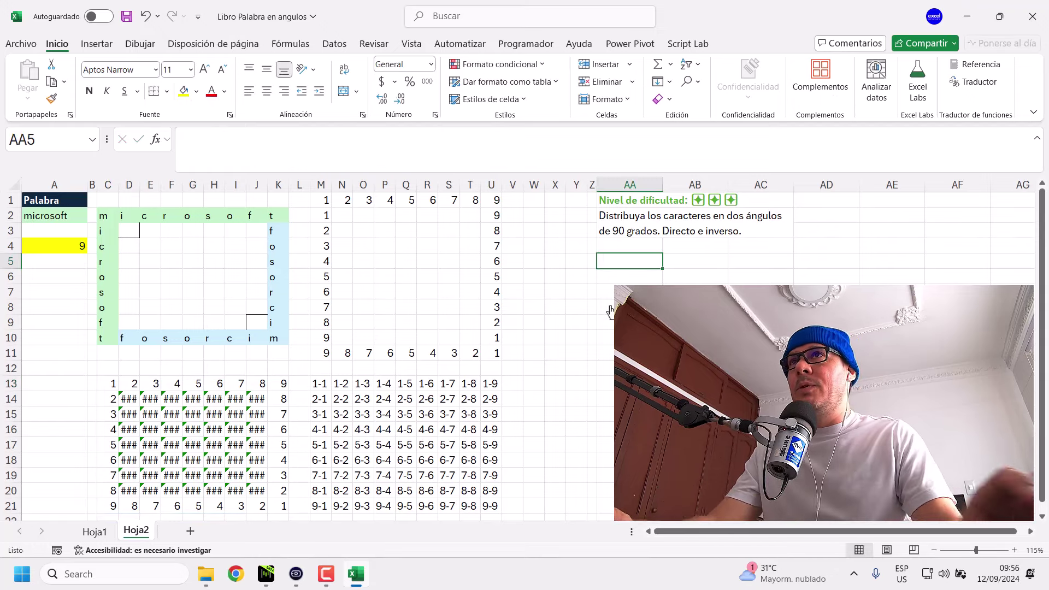
text(=e)
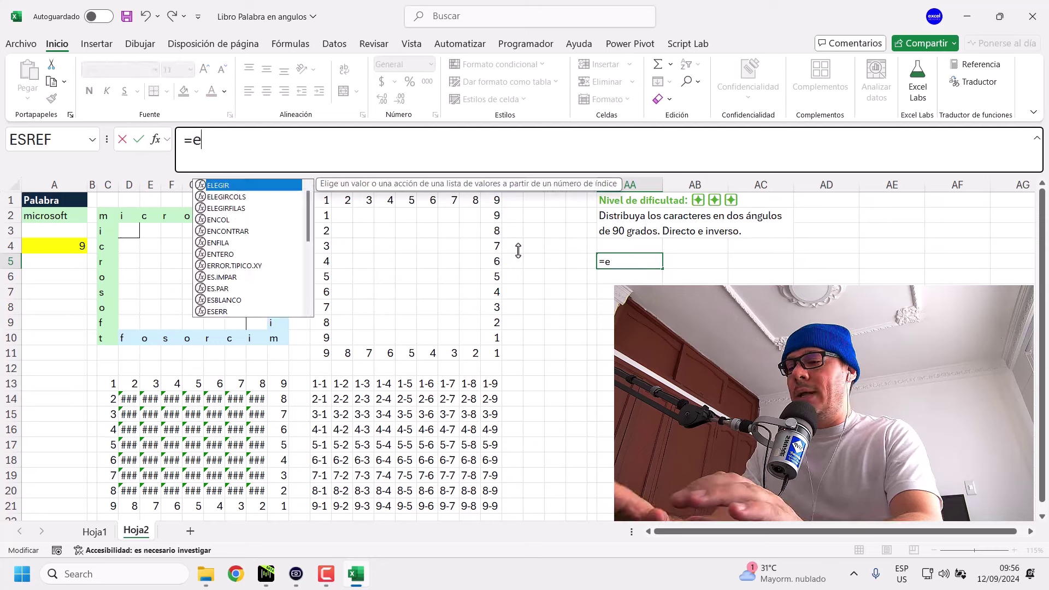
text(xtr)
key(Tab)
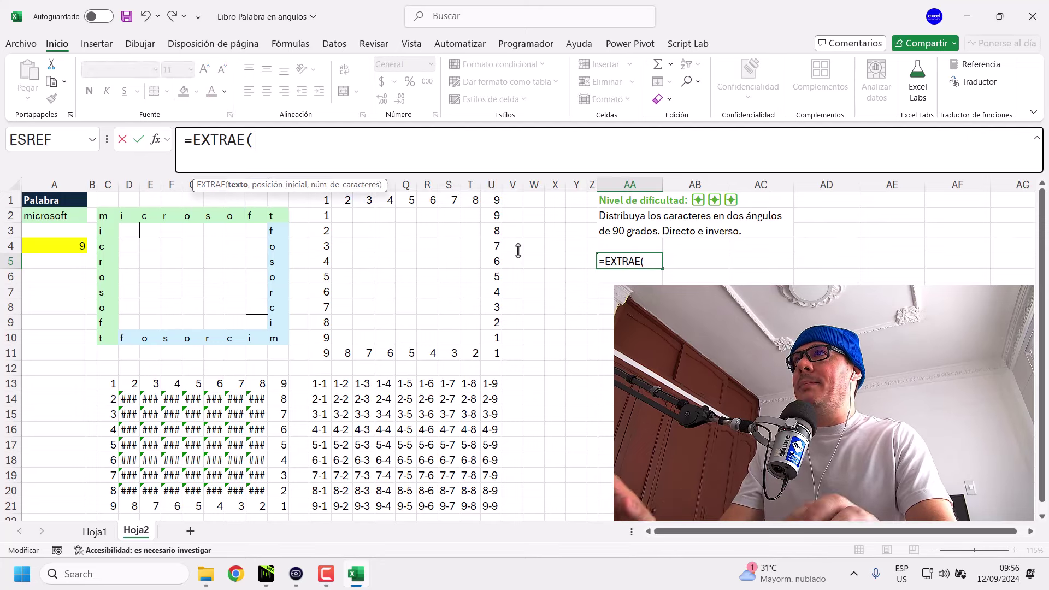
click(69, 216)
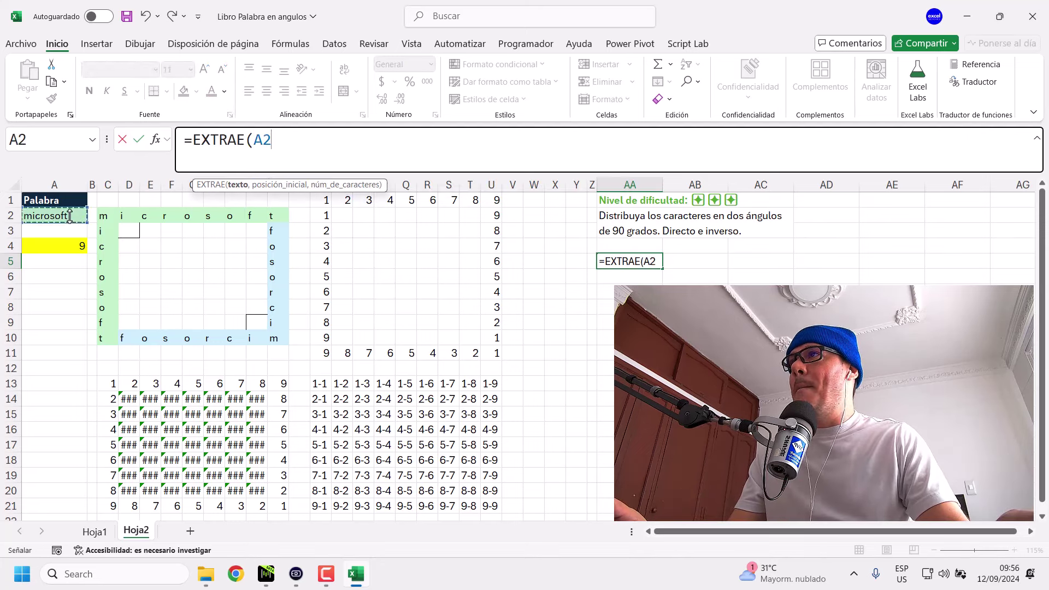
click(253, 140)
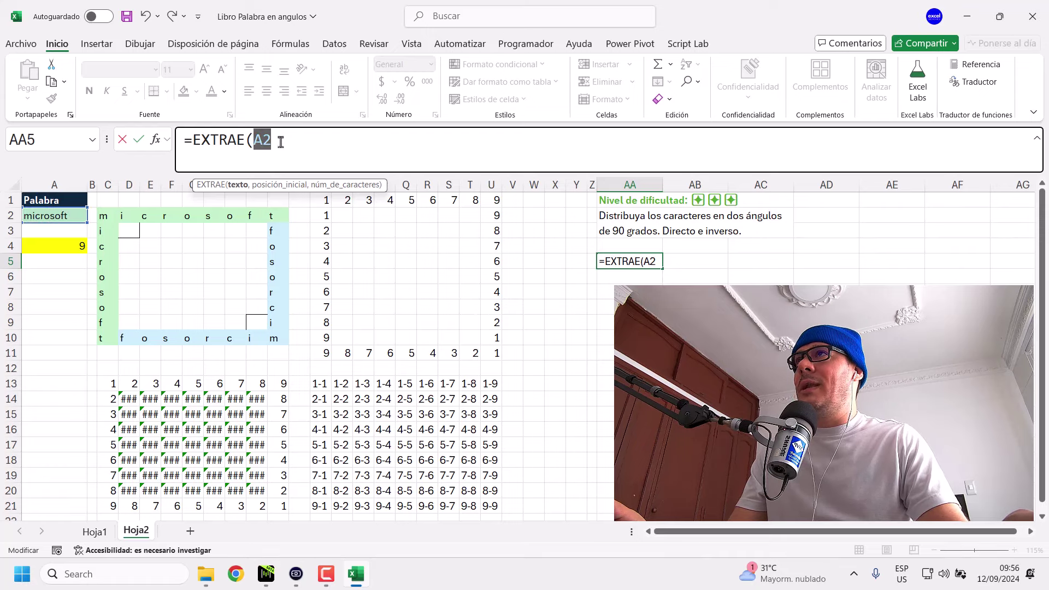
text(,1)
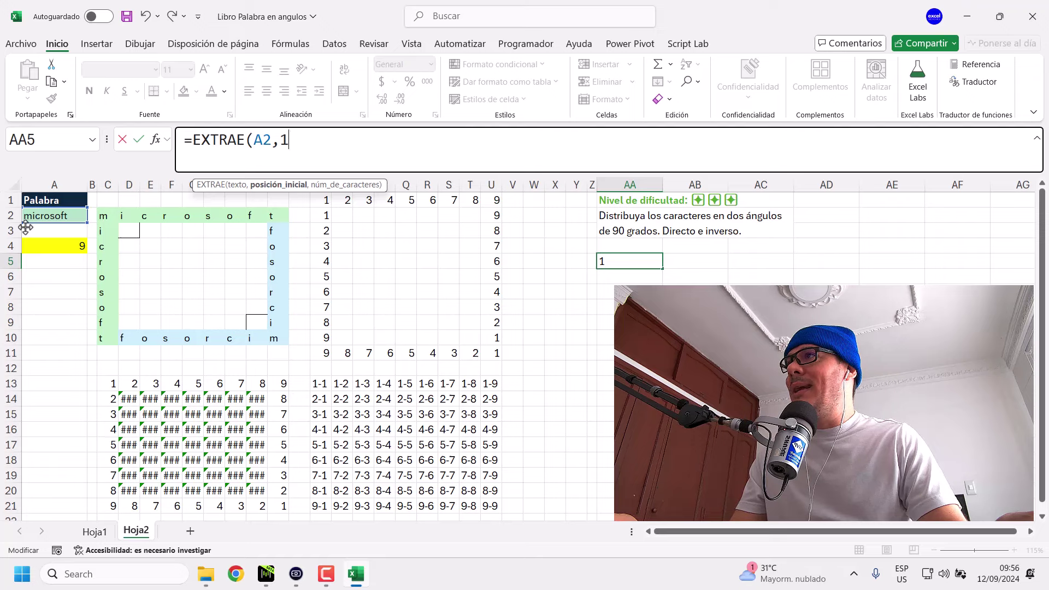
text(,)
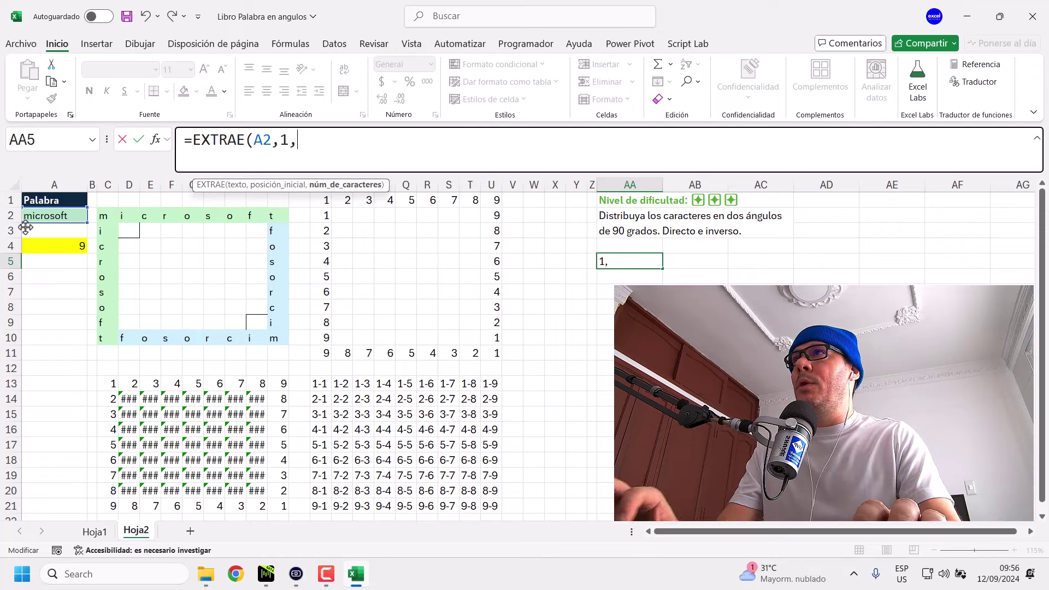
text(3)
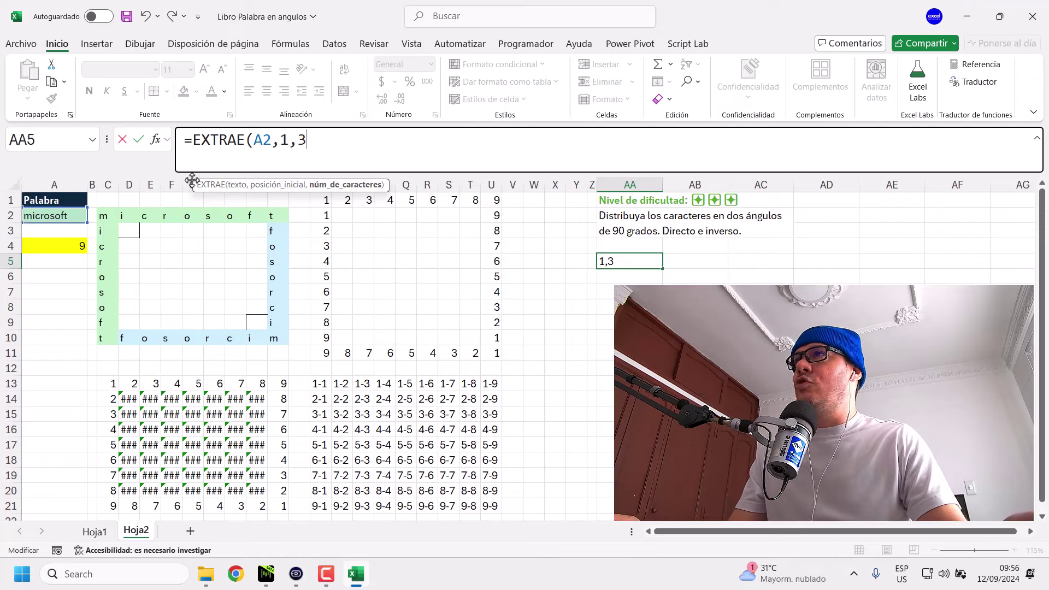
Review the A2, 1 and 3 arguments in the tooltip and commit, returning mic.
click(238, 185)
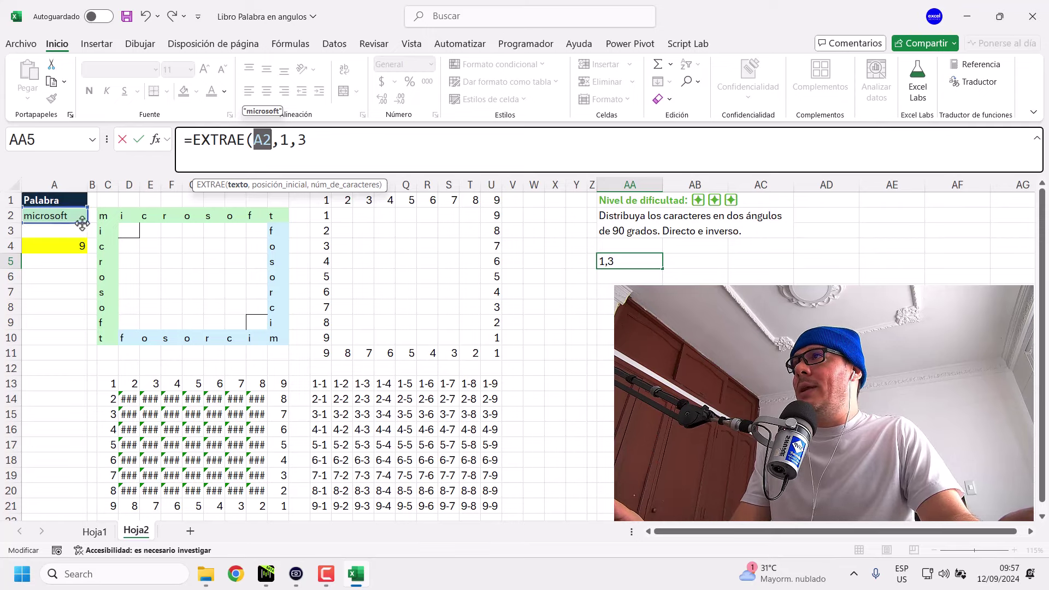
click(270, 185)
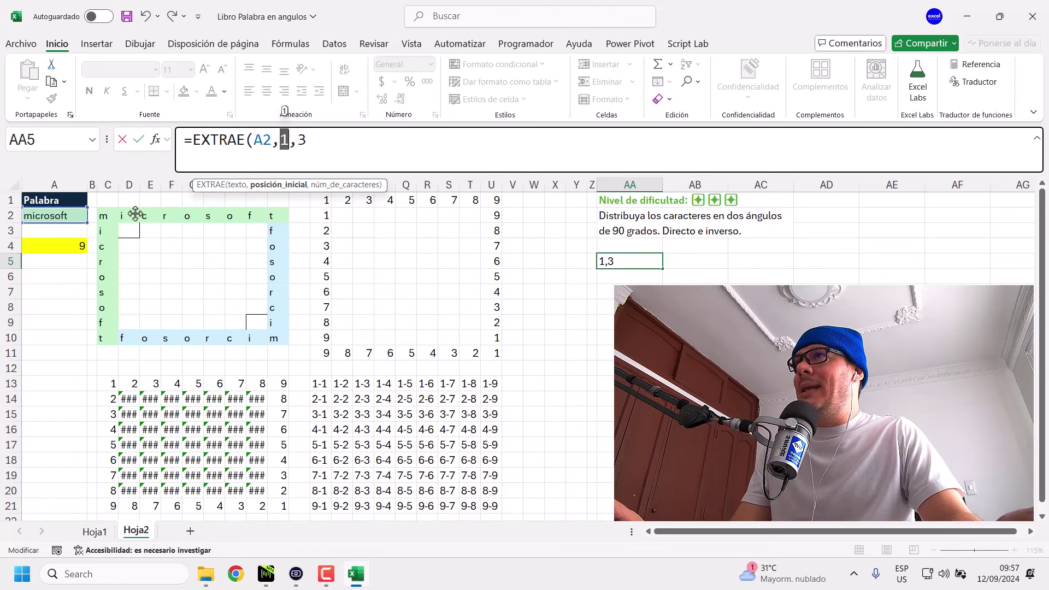
click(328, 185)
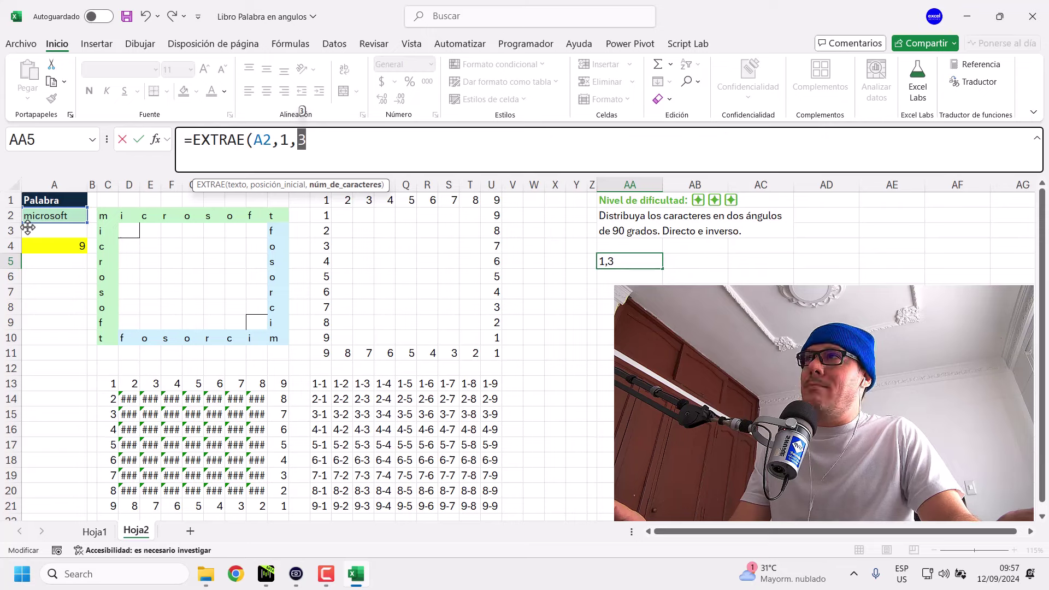
click(347, 140)
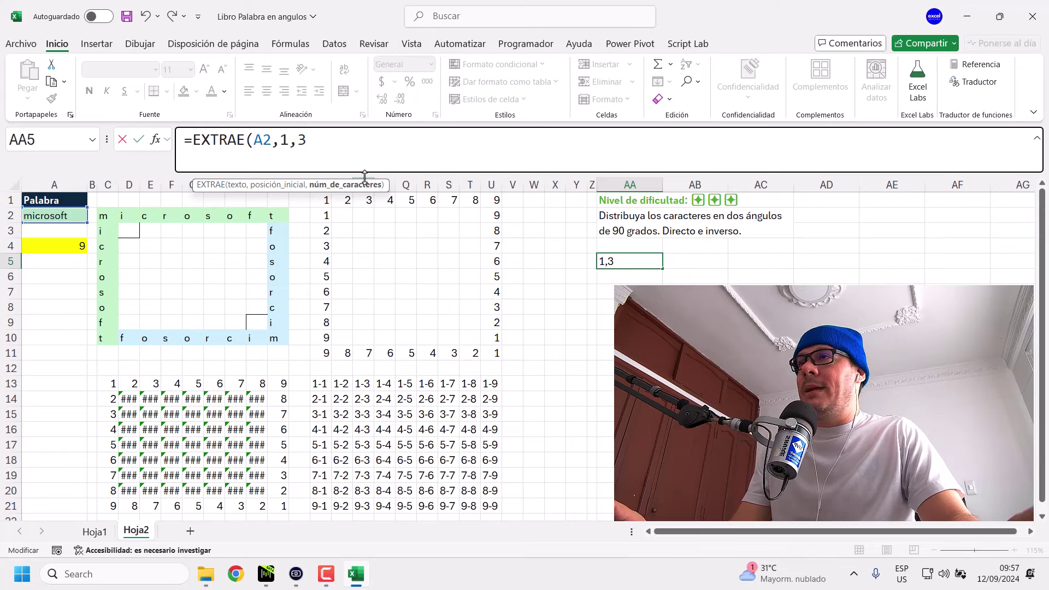
key(Return)
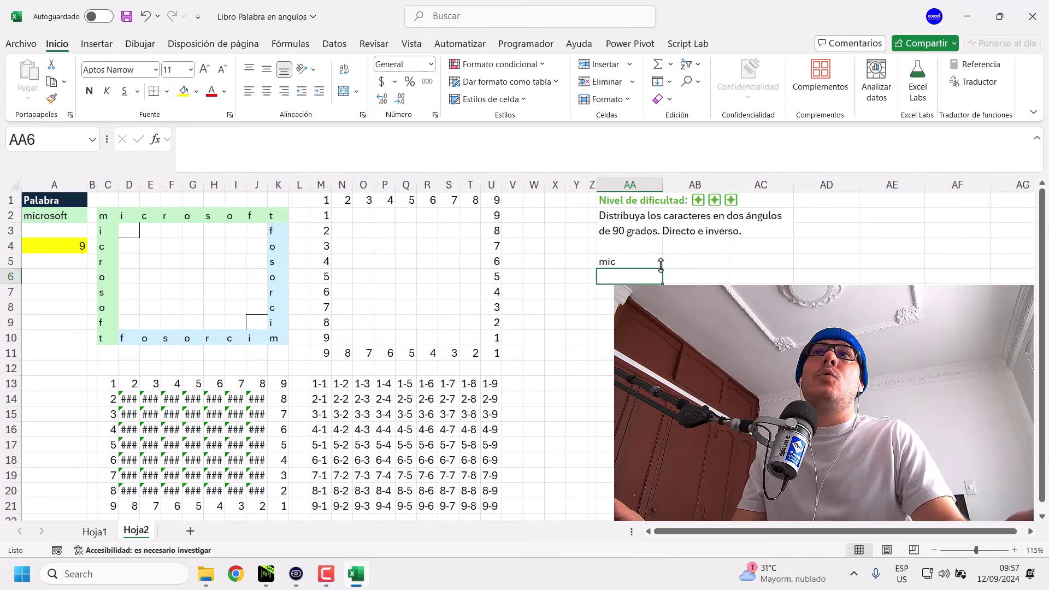
key(Up)
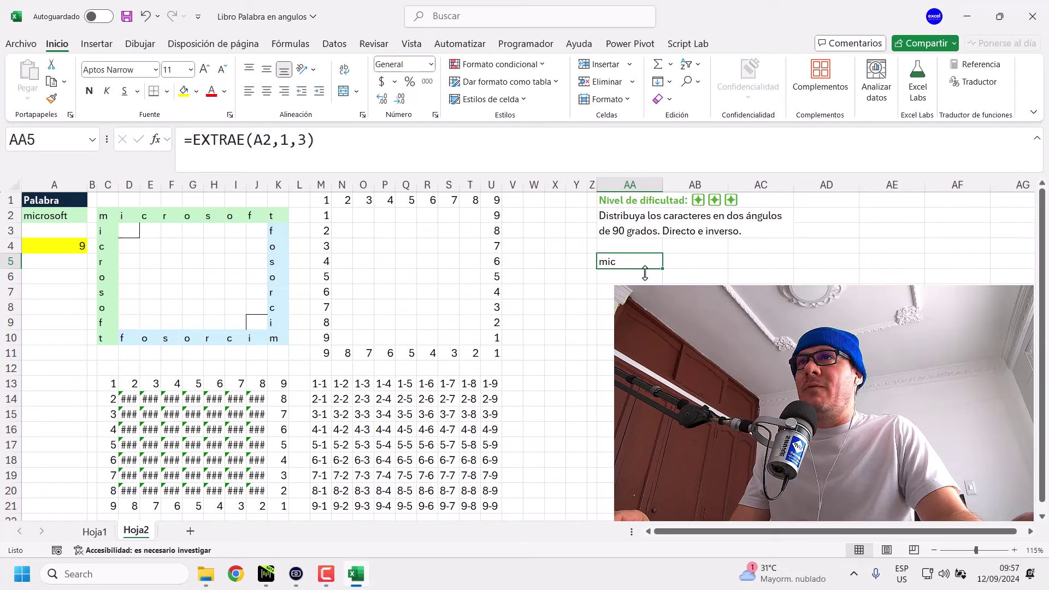
Change AA5's character count from 3 to 1 so it returns m.
double_click(301, 141)
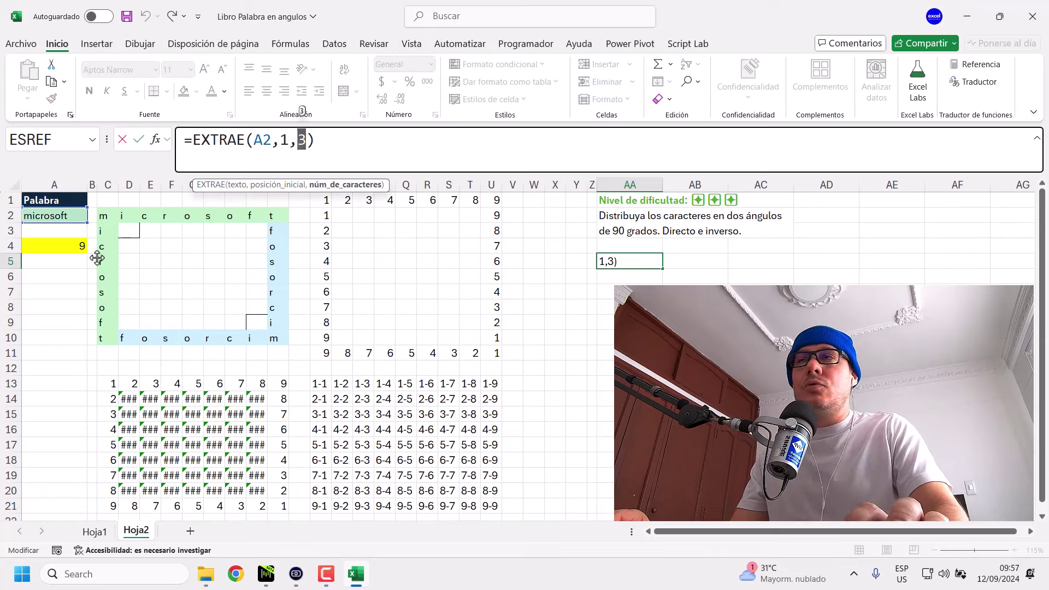
text(1)
key(Return)
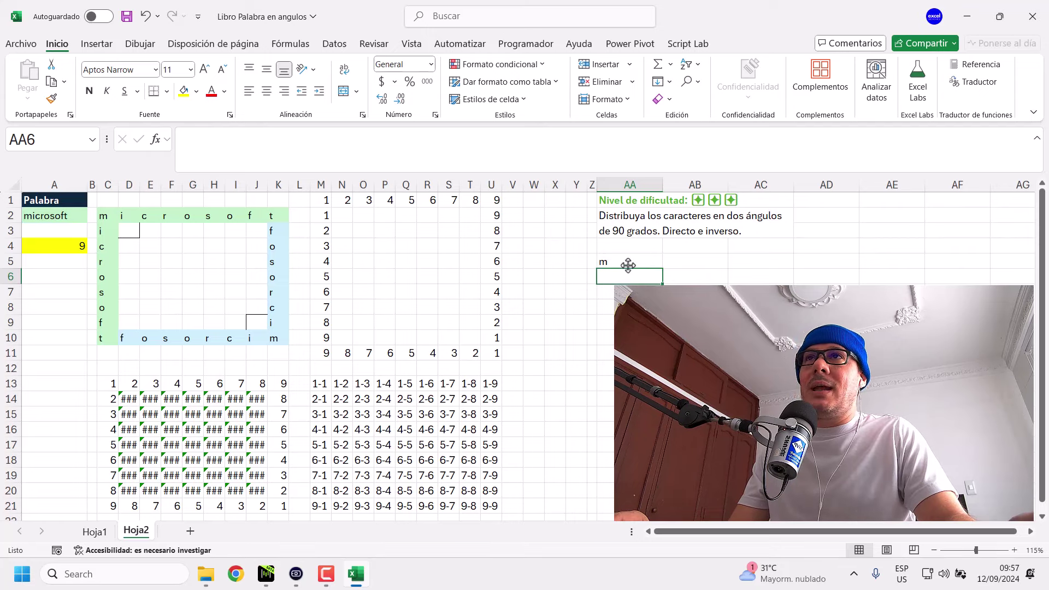
click(628, 265)
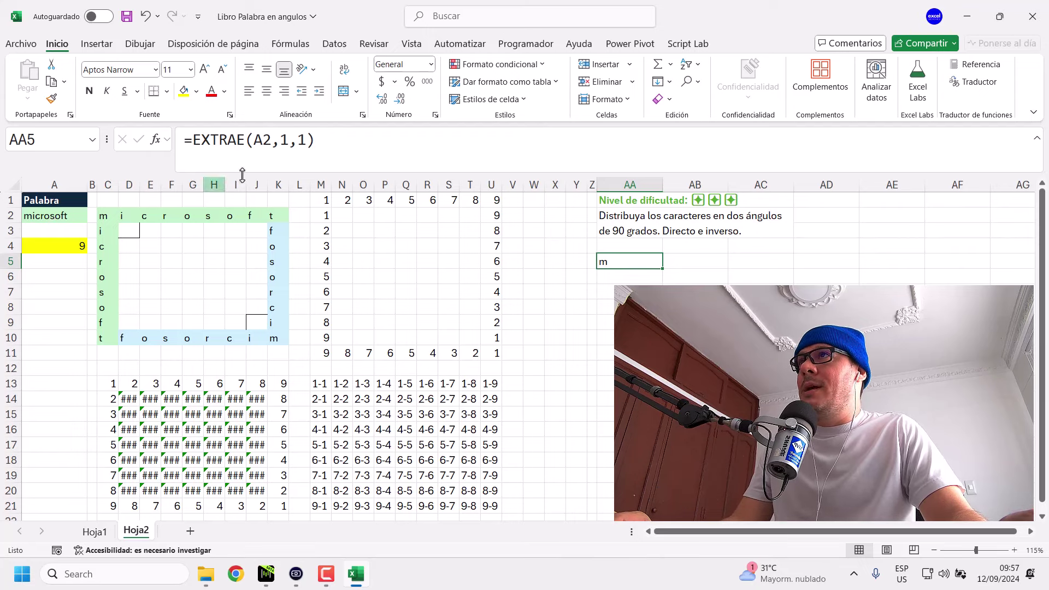
Change AA5's start position from 1 to 9 so it returns t.
double_click(283, 140)
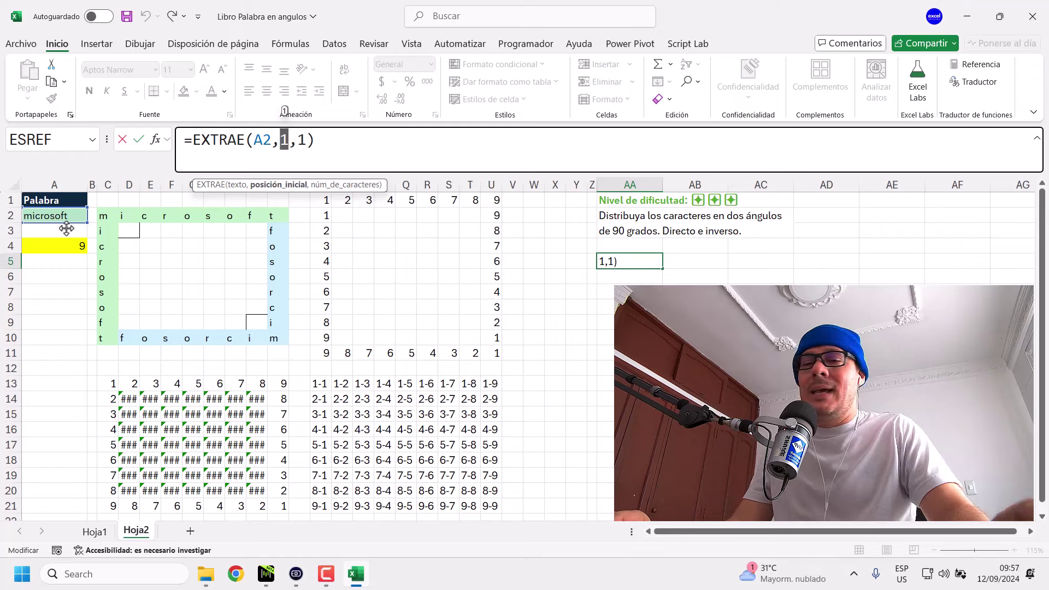
text(9)
key(Return)
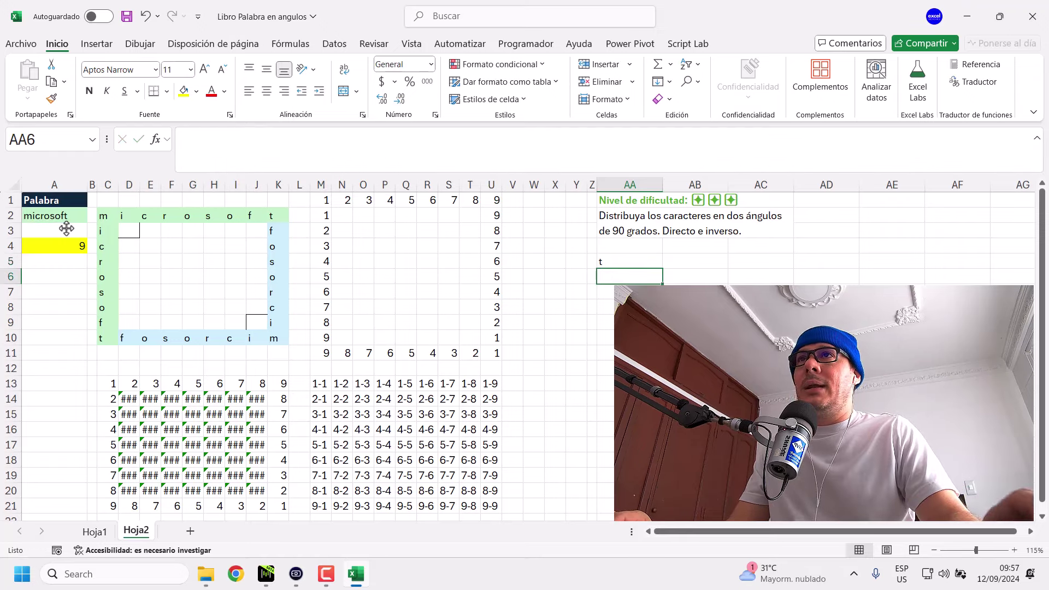
key(Up)
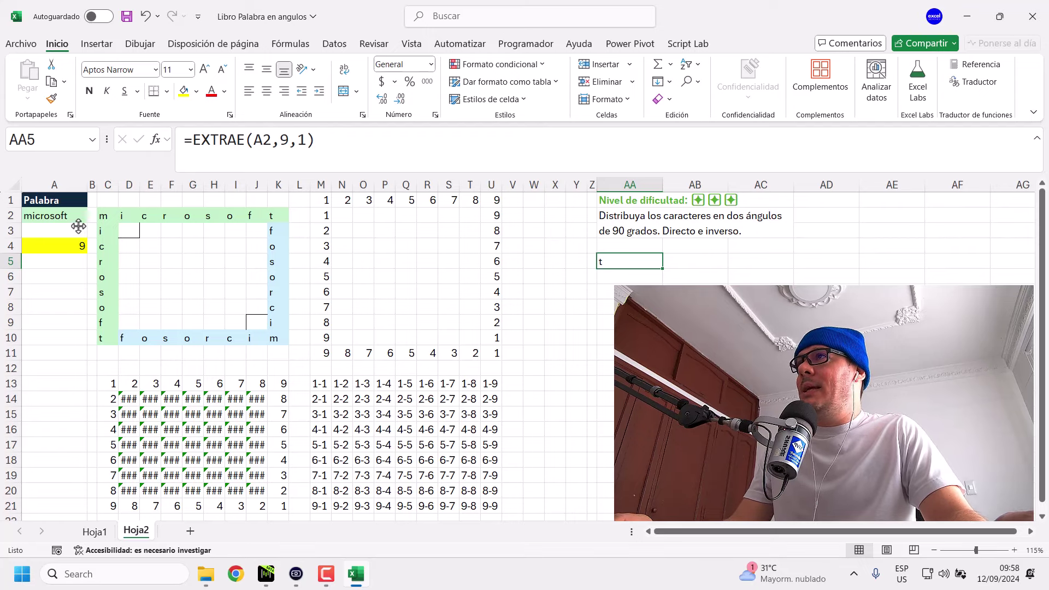
Set the start position to 9+1, evaluate it as 10 with F9, undo, and enter.
click(288, 141)
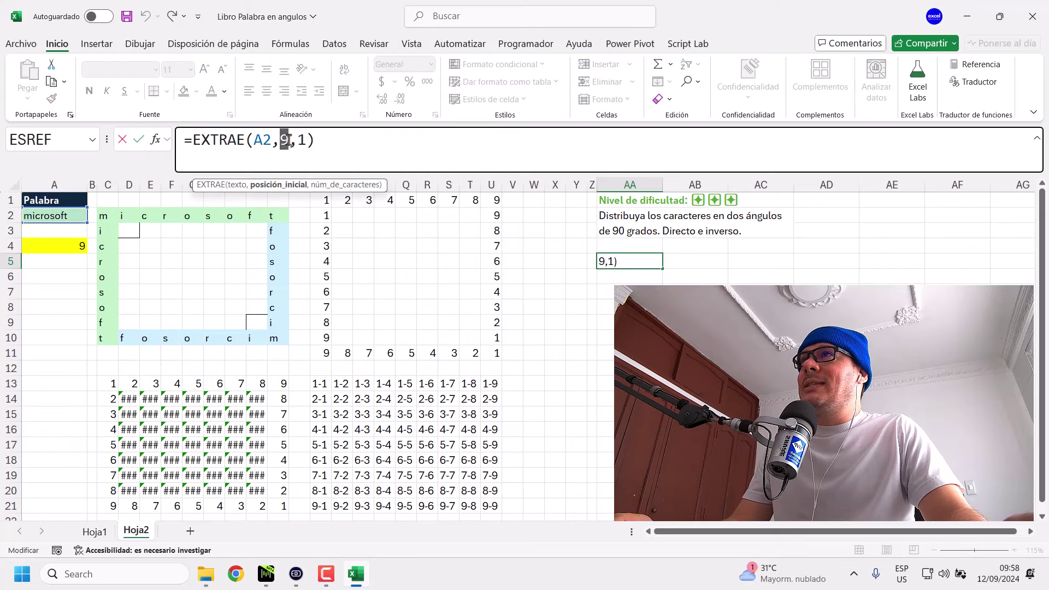
text(+)
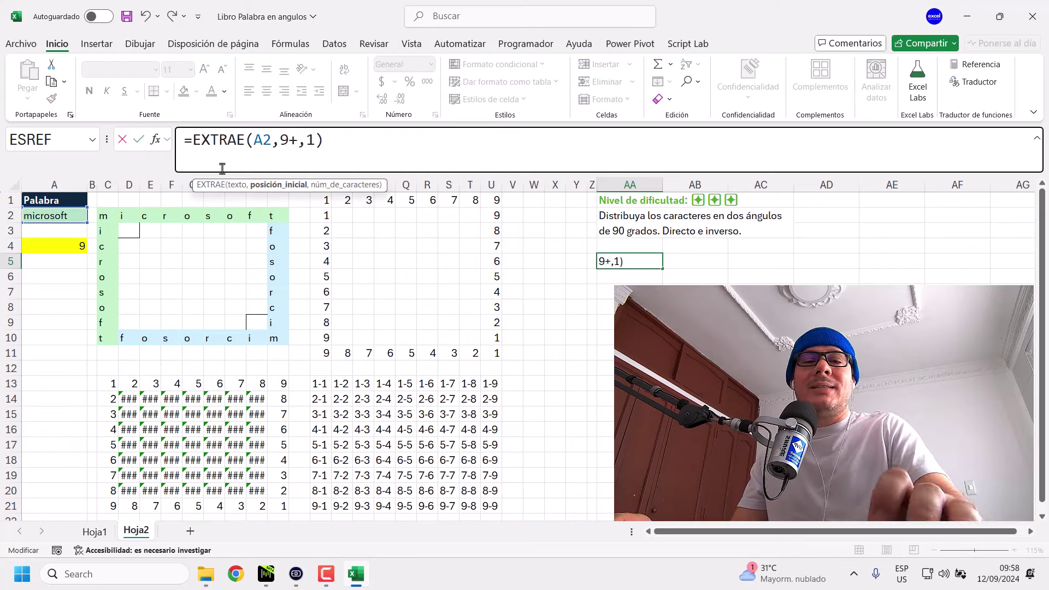
text(1)
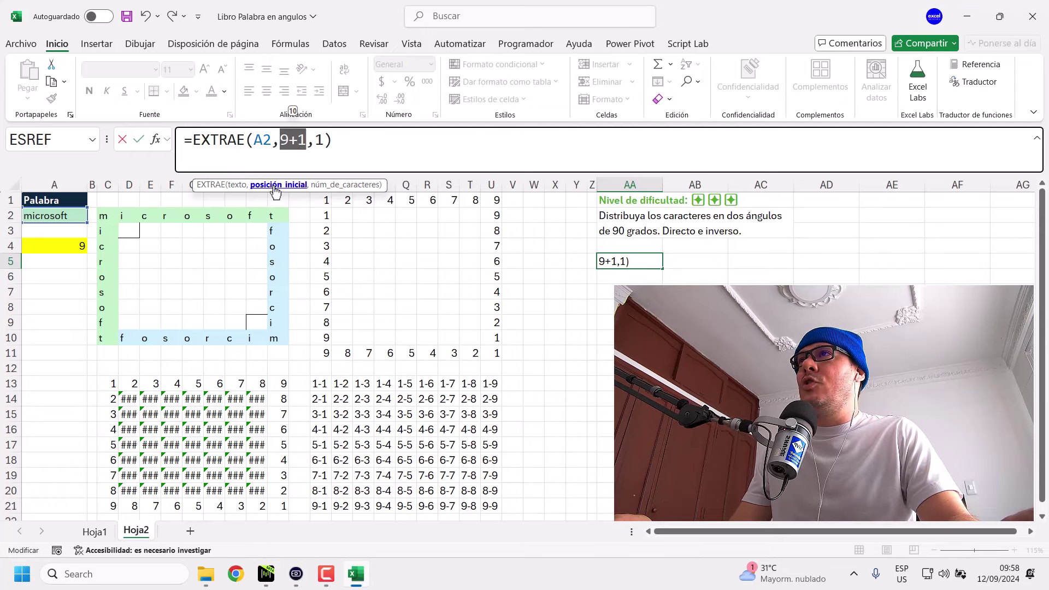
key(F9)
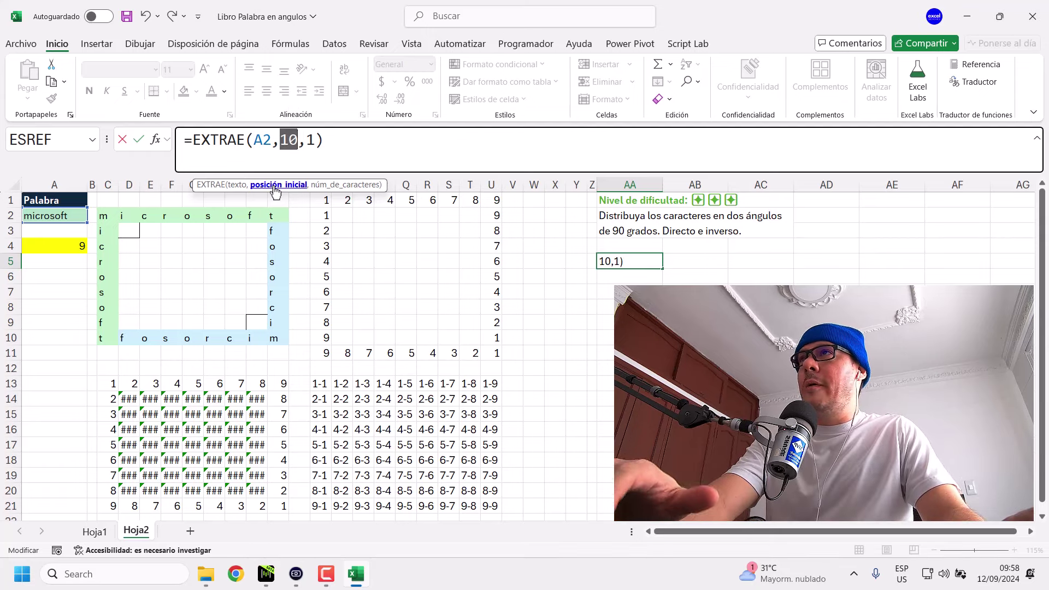
key(ctrl+z)
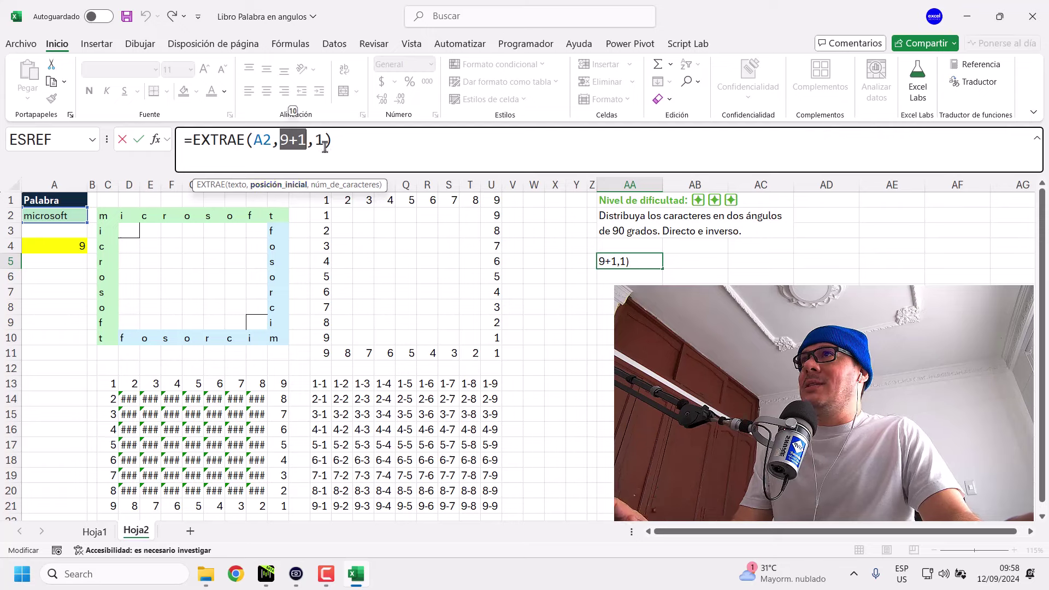
click(333, 143)
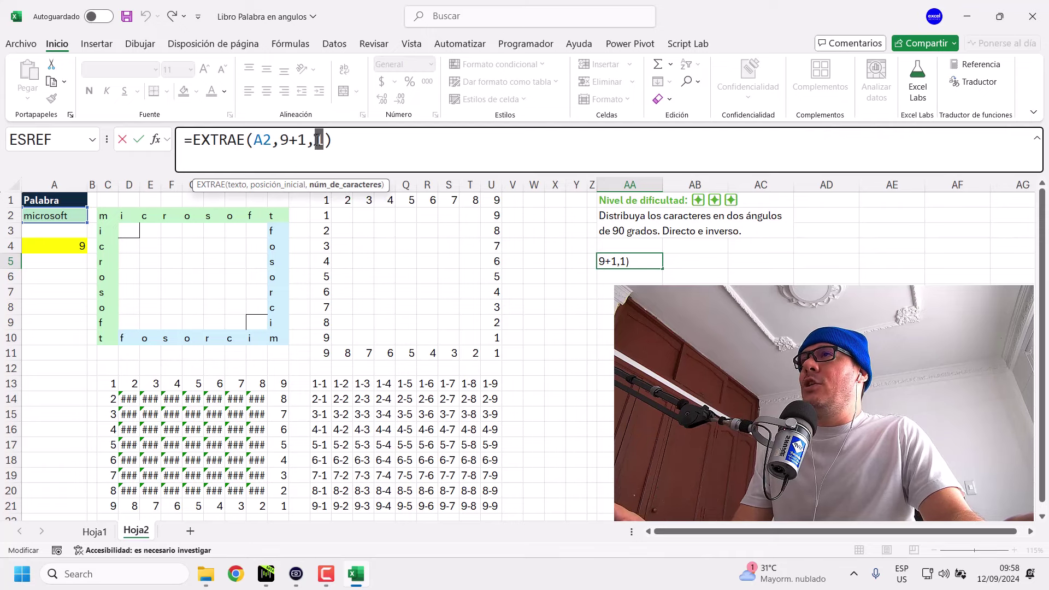
drag(306, 140, 280, 135)
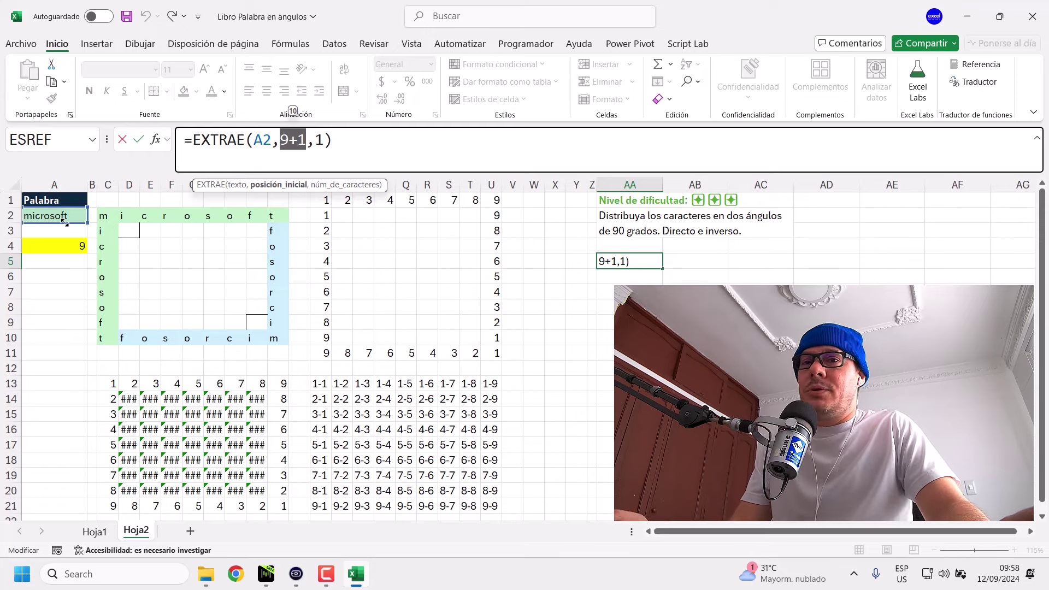
click(337, 147)
key(Return)
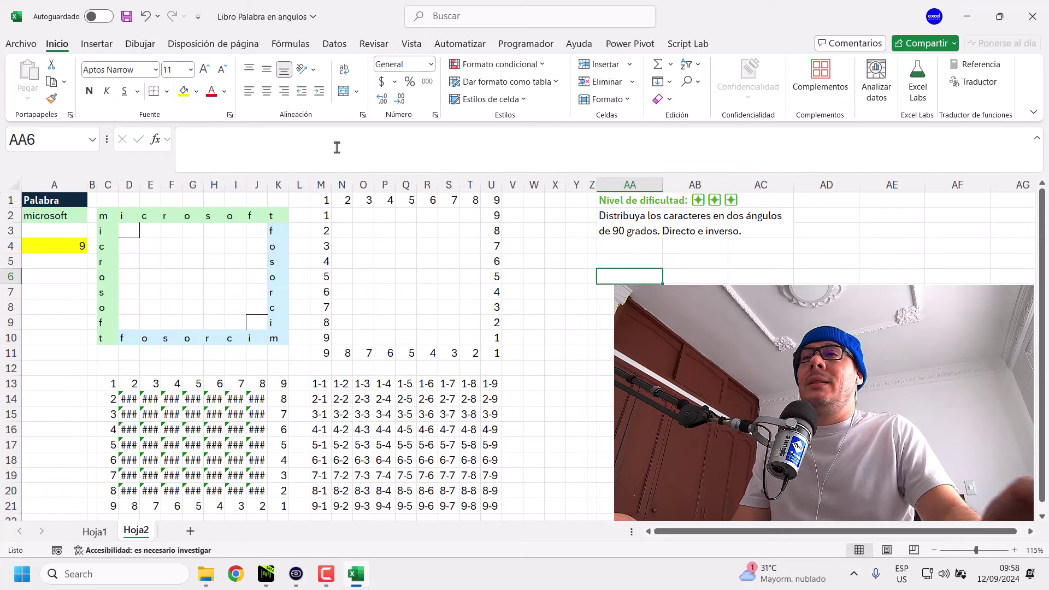
click(633, 262)
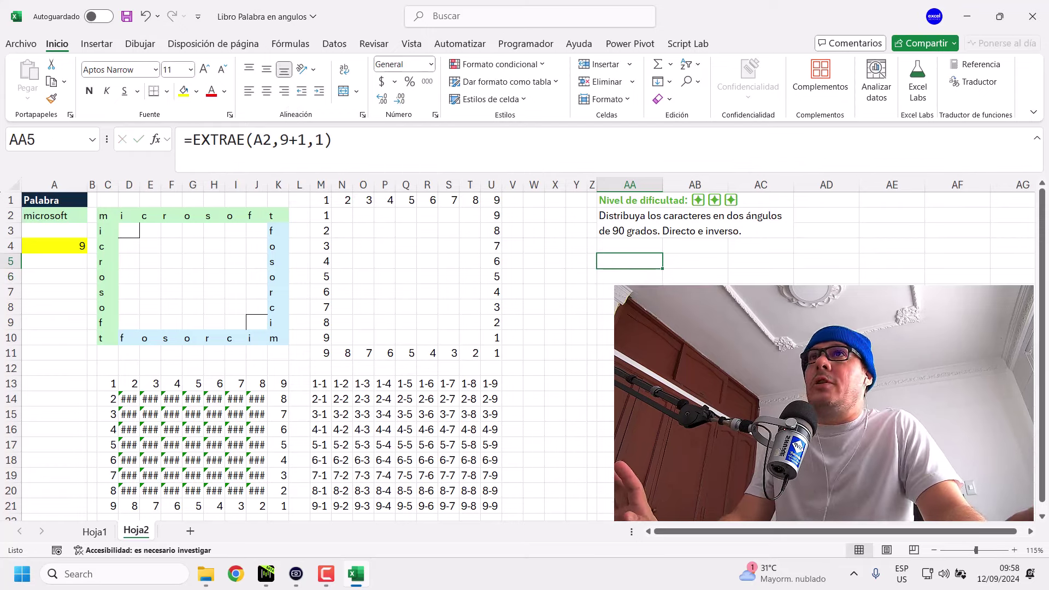
Replace 9+1 with 0 in AA5, producing a #¡VALOR! error.
drag(306, 143, 280, 143)
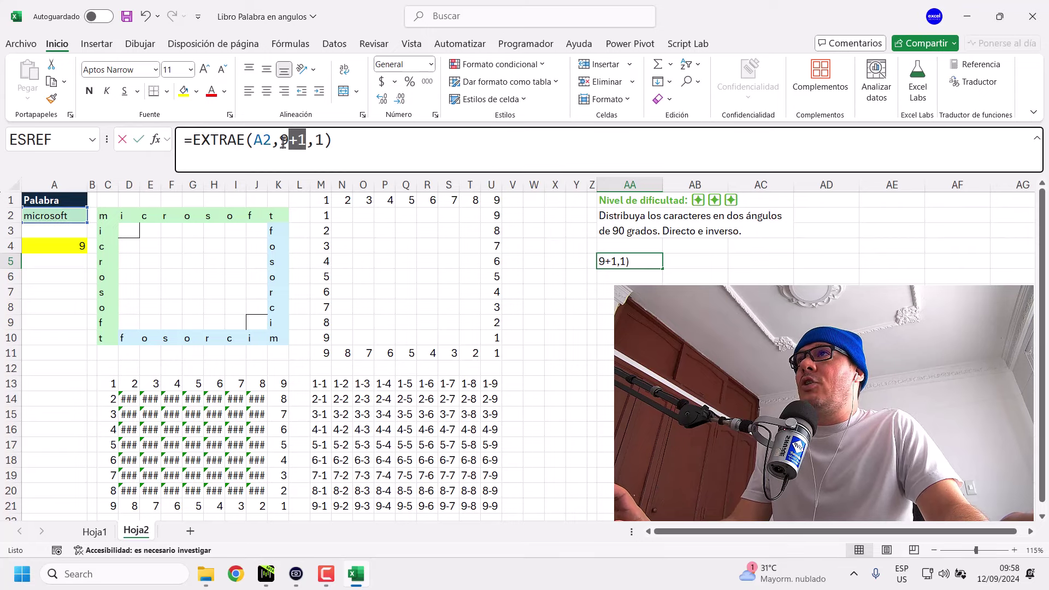
text(0)
key(Return)
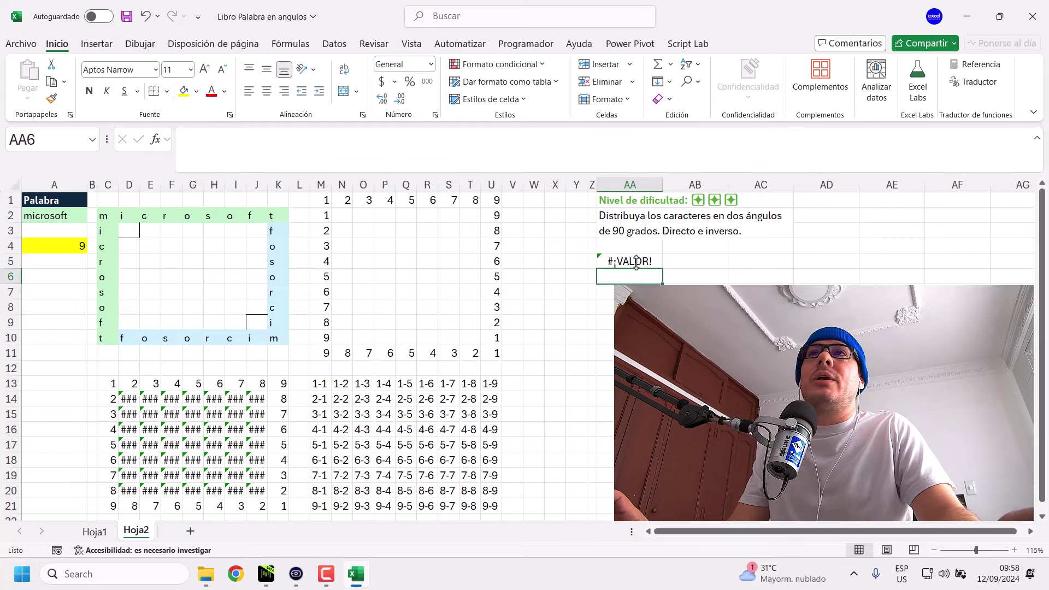
click(634, 262)
Undo back to the 9+1 formula and fill AA5 light green.
key(ctrl+z)
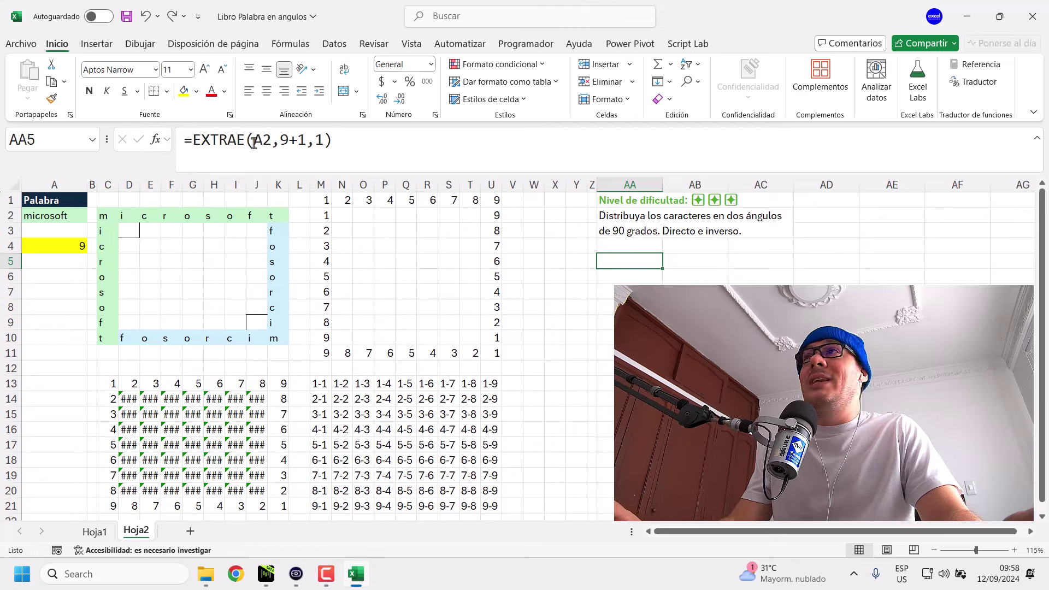
click(306, 143)
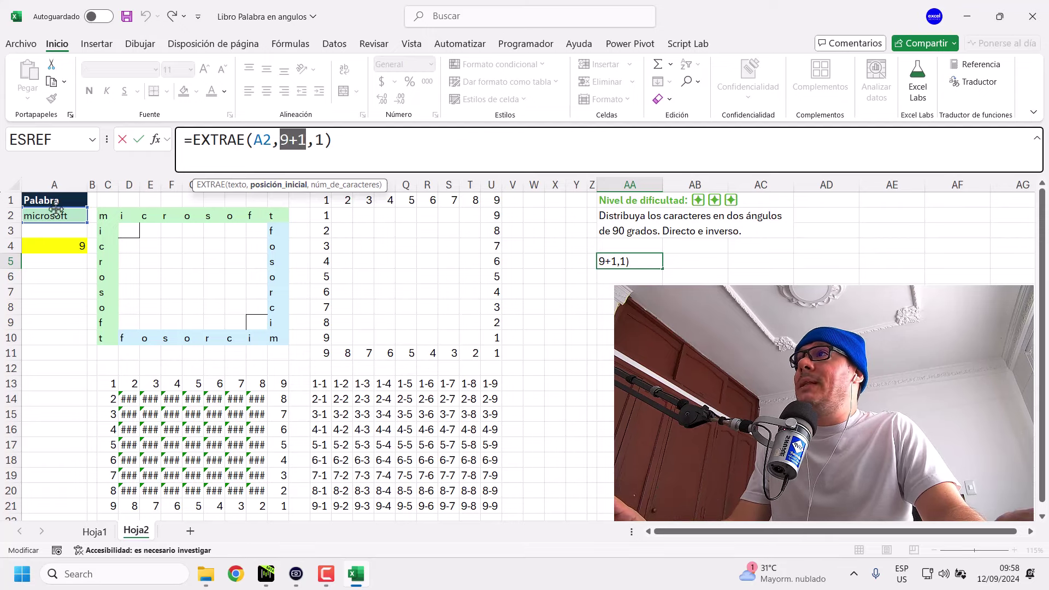
key(Escape)
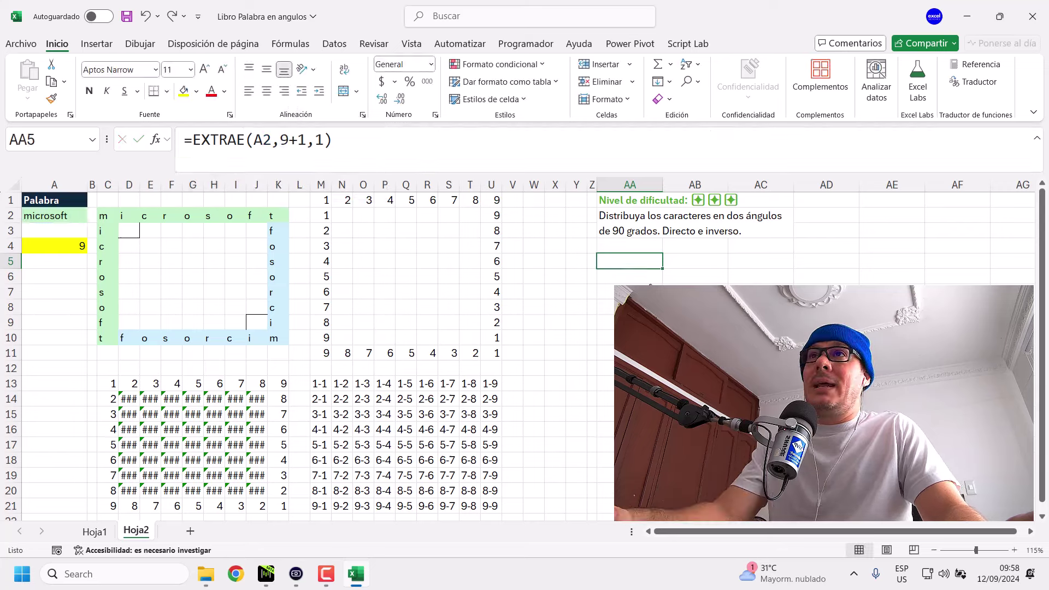
click(196, 92)
click(301, 188)
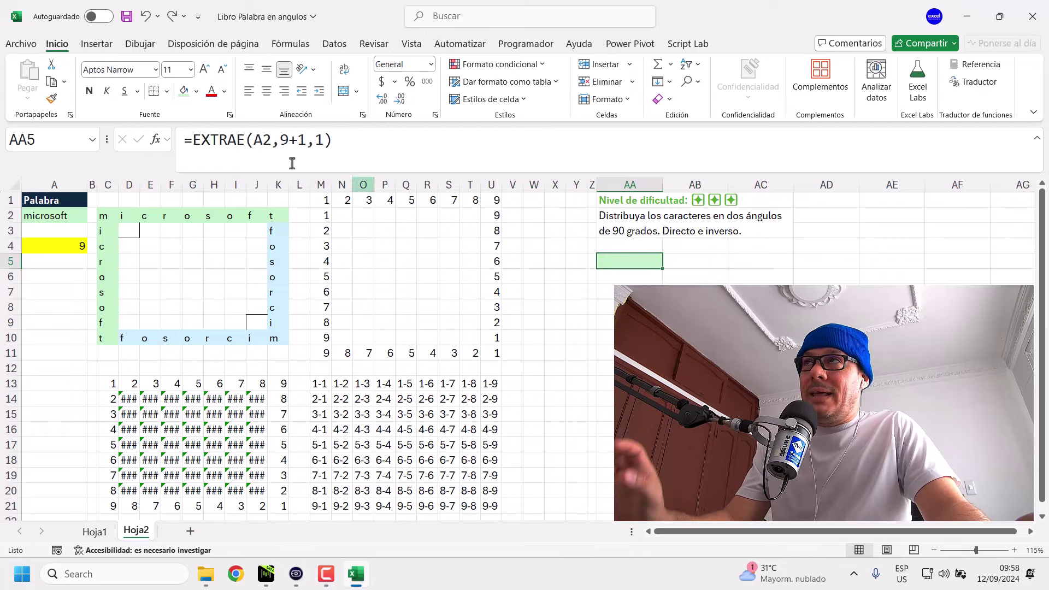
Change AA5's arguments to 1,3 so it returns mic again.
double_click(293, 139)
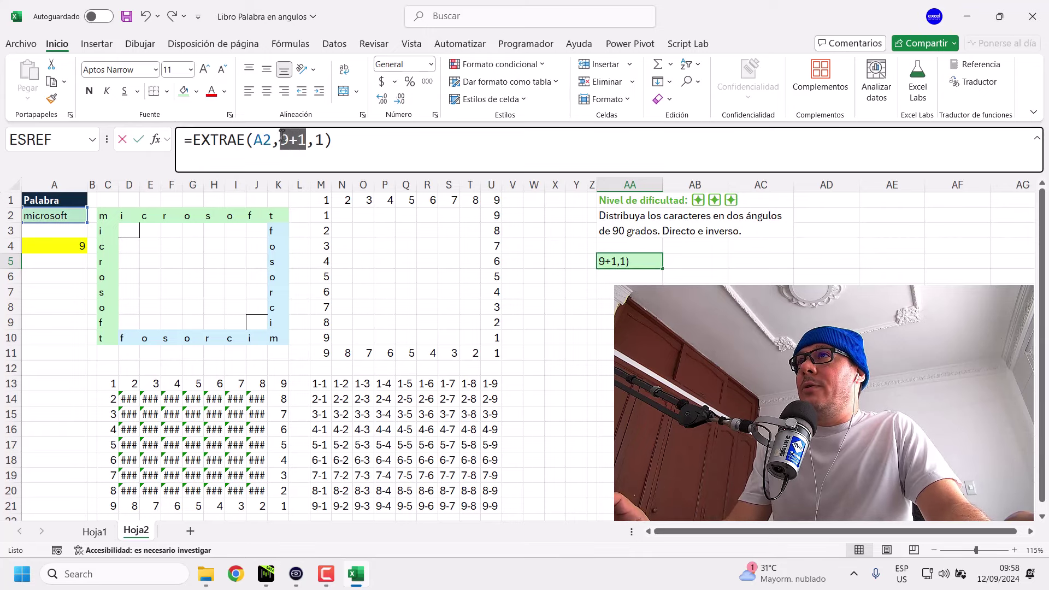
text(1,)
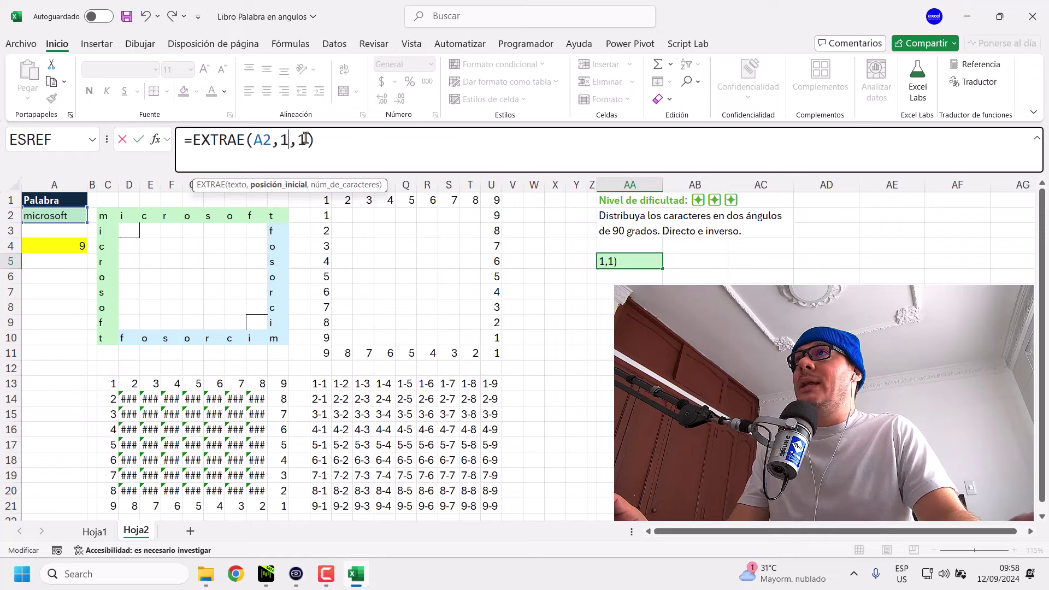
text(3)
key(Return)
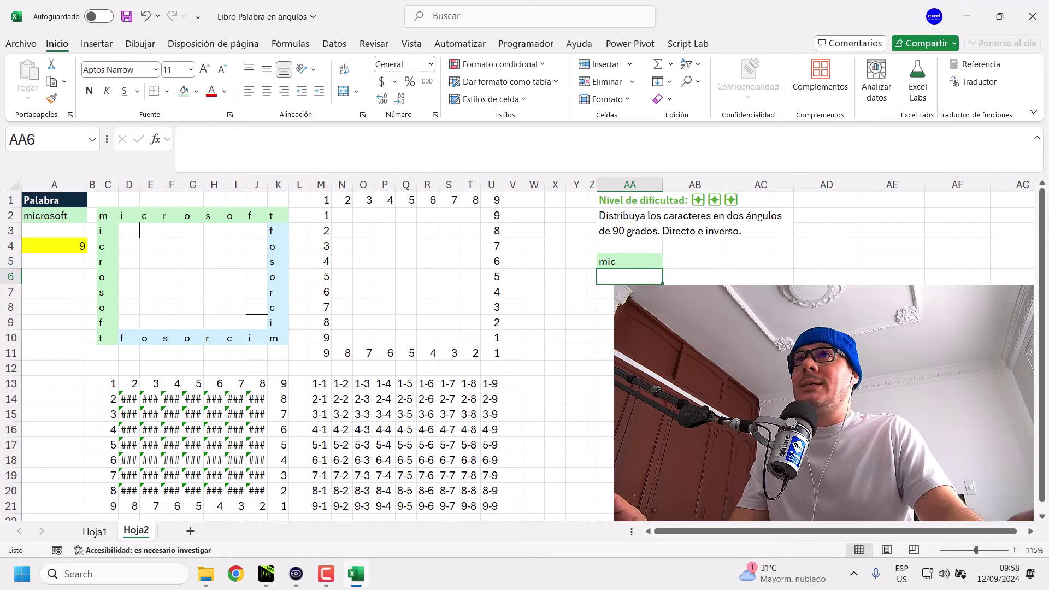
Select cell C13 and begin editing its LET/ARCHIVOMAKEARRAY frame formula in the formula bar.
click(646, 263)
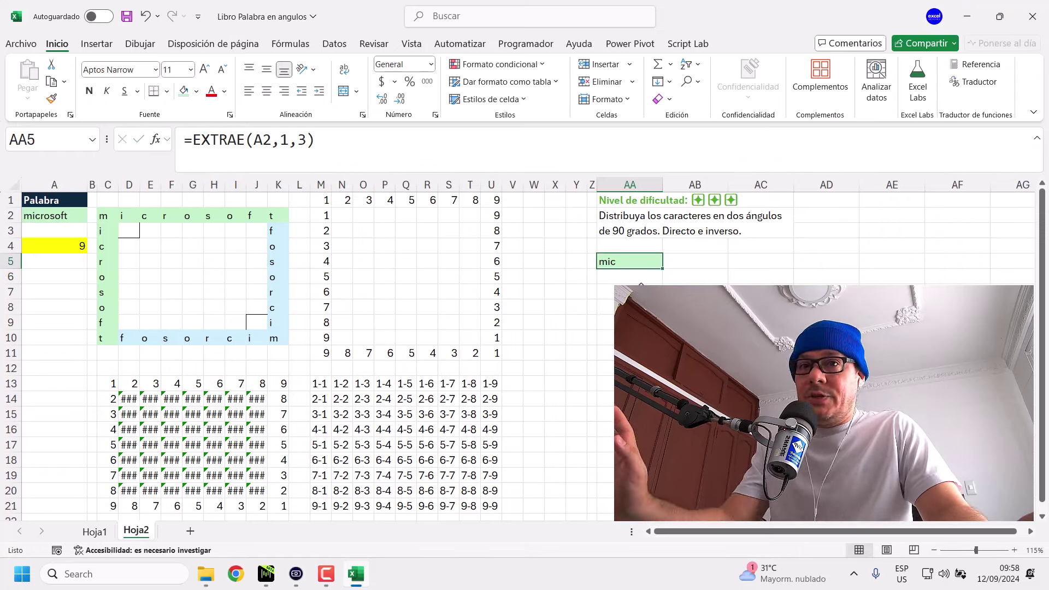
click(108, 385)
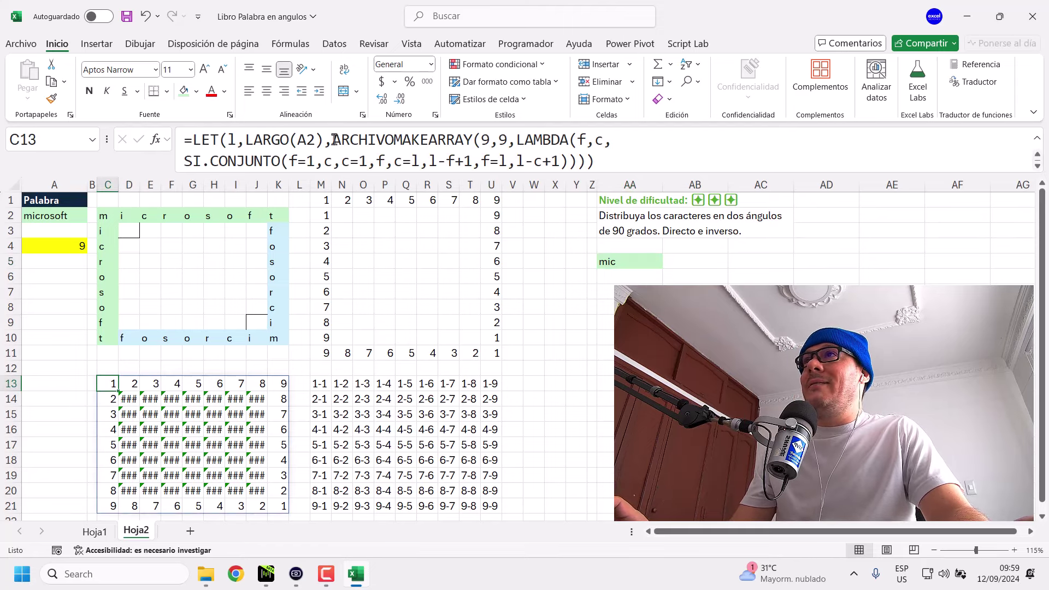
click(607, 159)
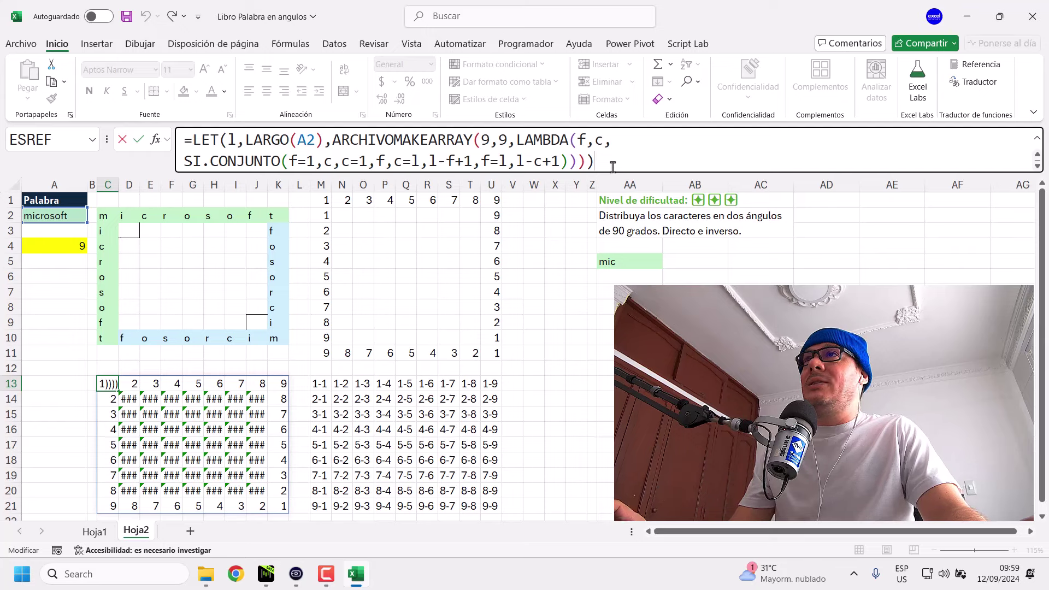
Review the four SI.CONJUNTO condition/result pairs in C13's formula, from f=1 to l-c+1.
click(559, 162)
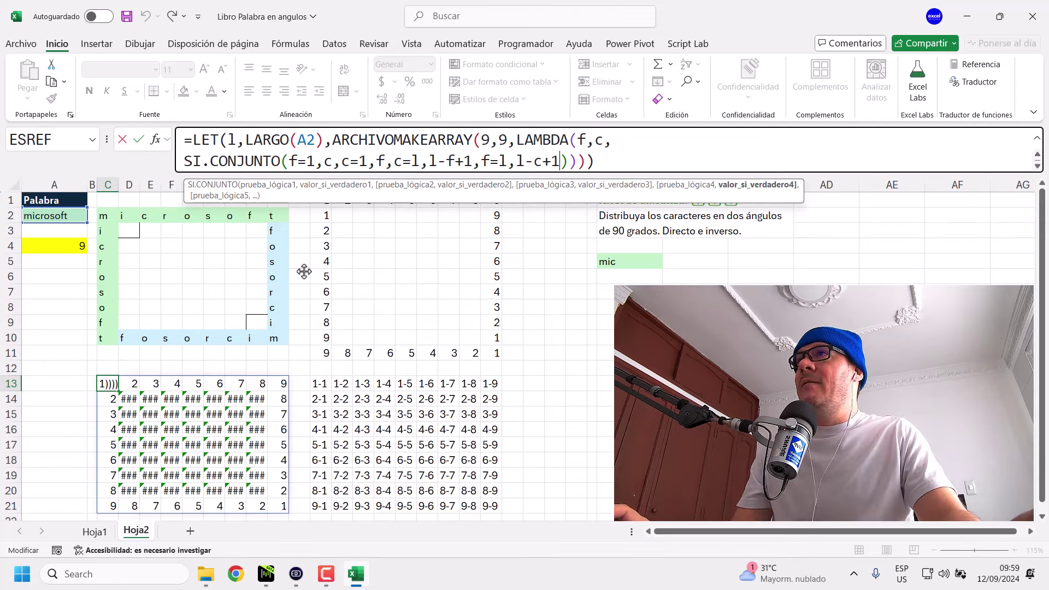
click(267, 187)
click(334, 186)
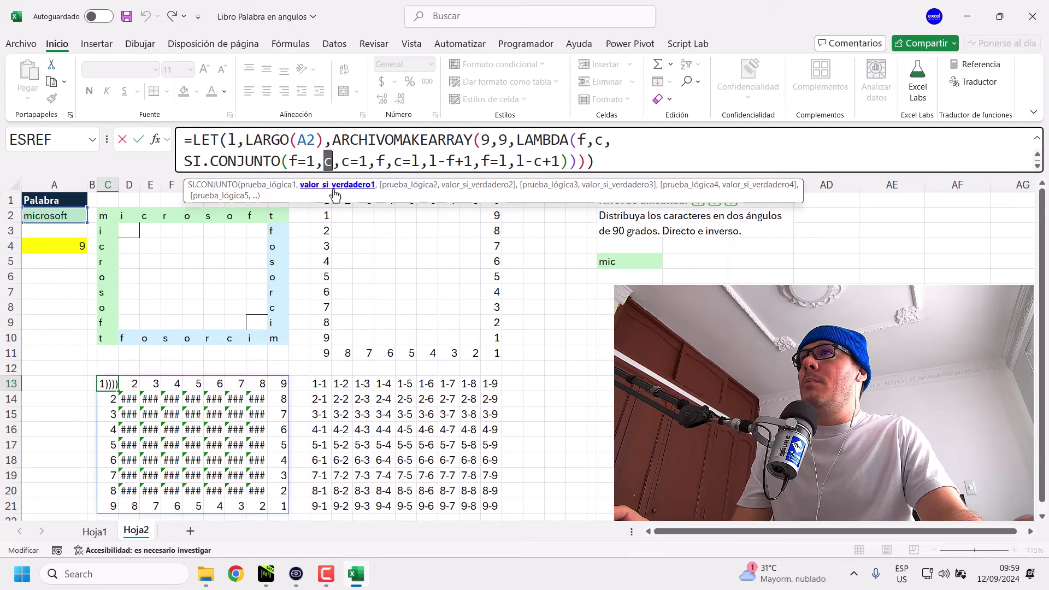
click(402, 186)
click(473, 187)
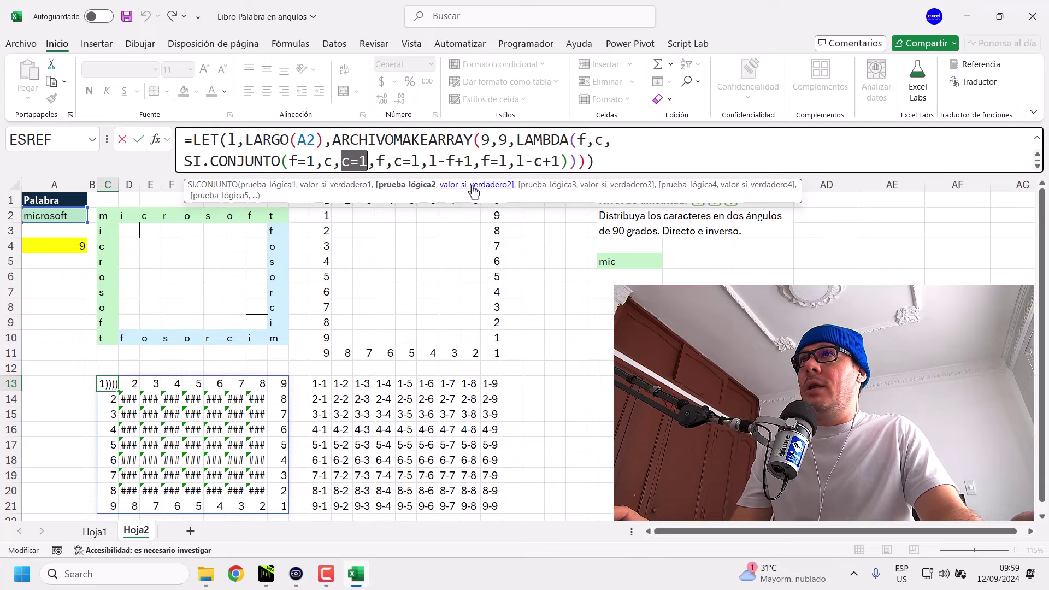
click(538, 185)
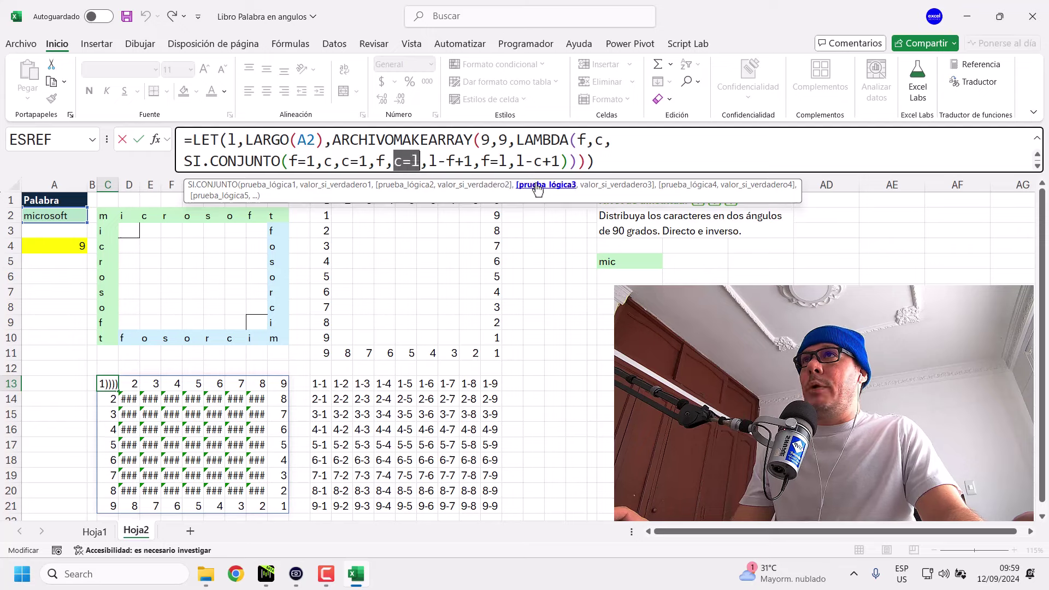
click(607, 186)
click(687, 187)
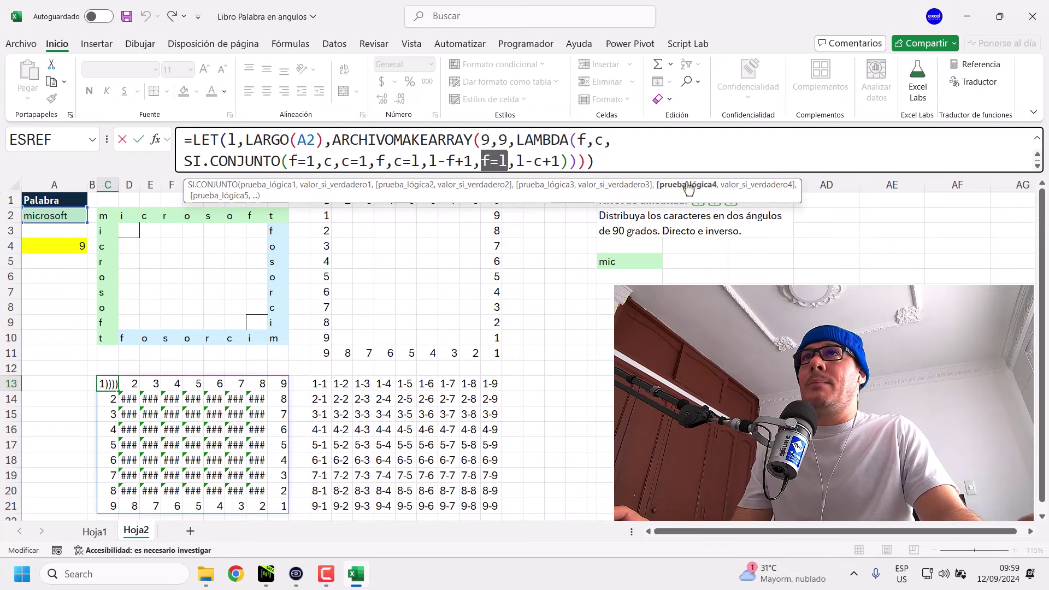
click(748, 186)
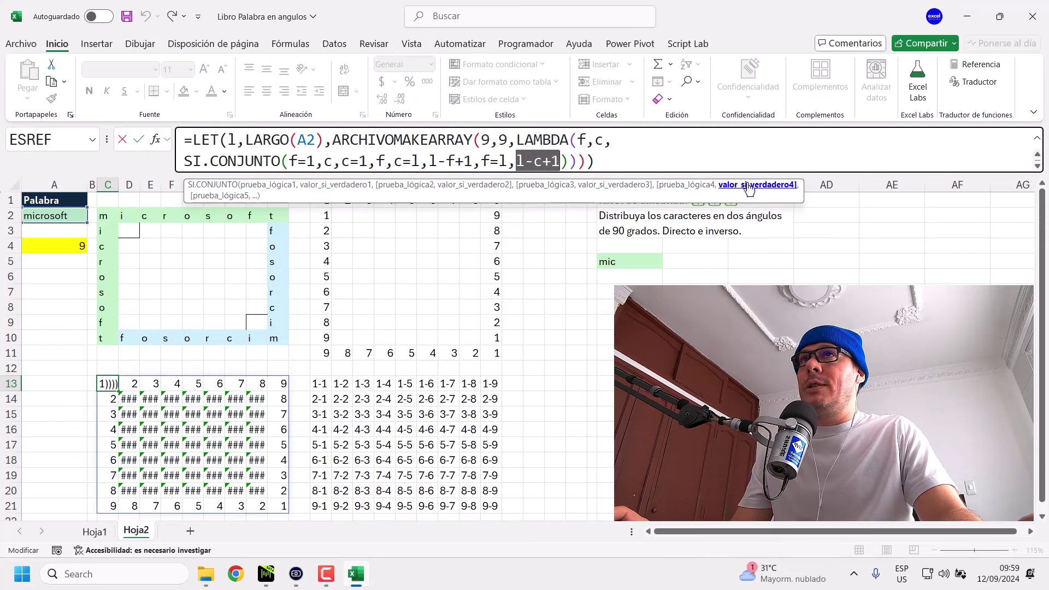
click(559, 165)
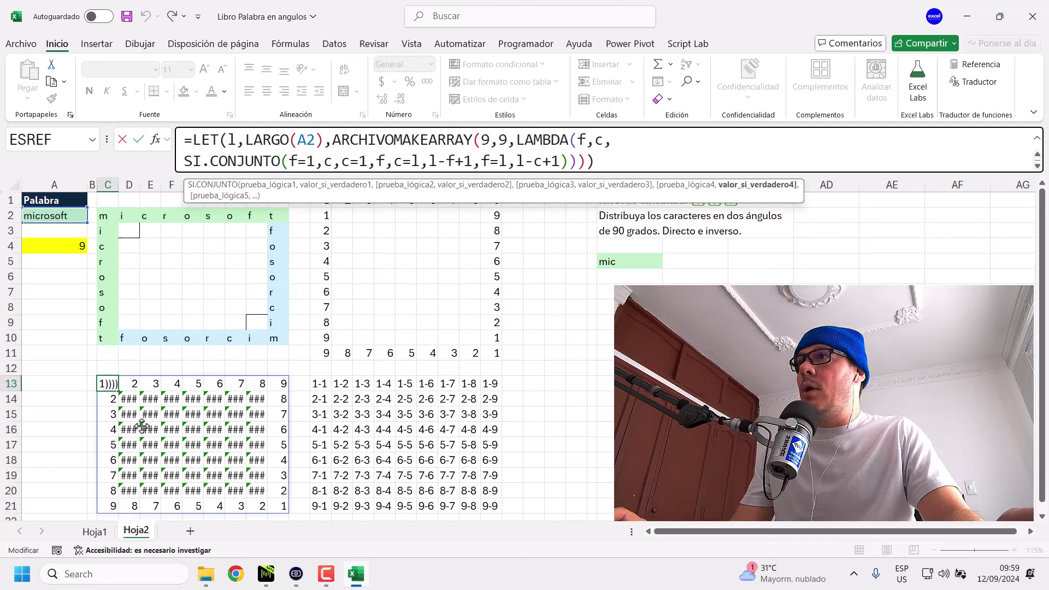
Insert a comma after l-c+1 to start a fifth SI.CONJUNTO condition.
click(251, 187)
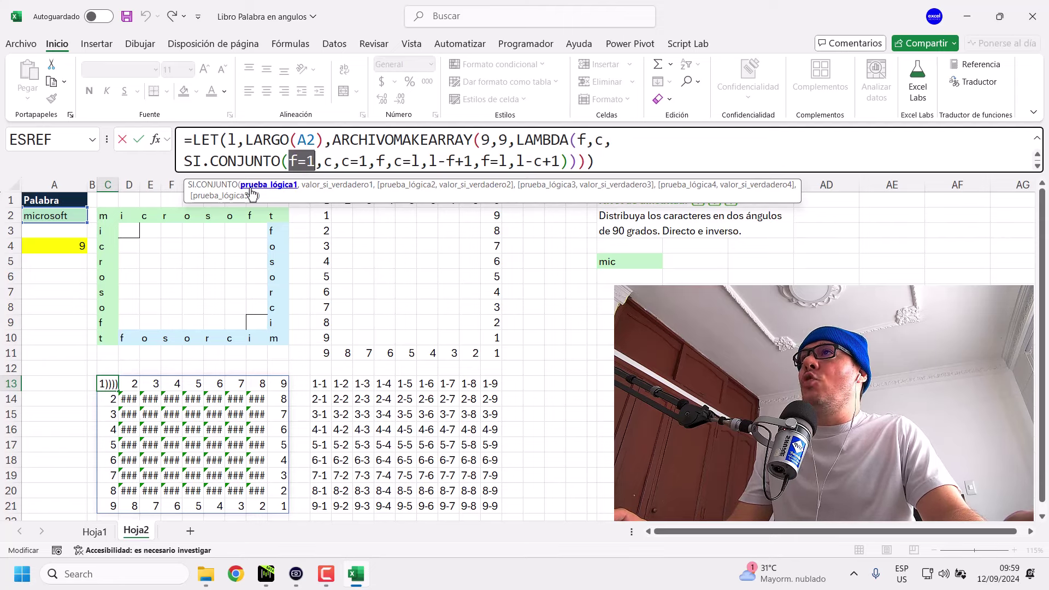
click(421, 188)
click(546, 186)
click(683, 186)
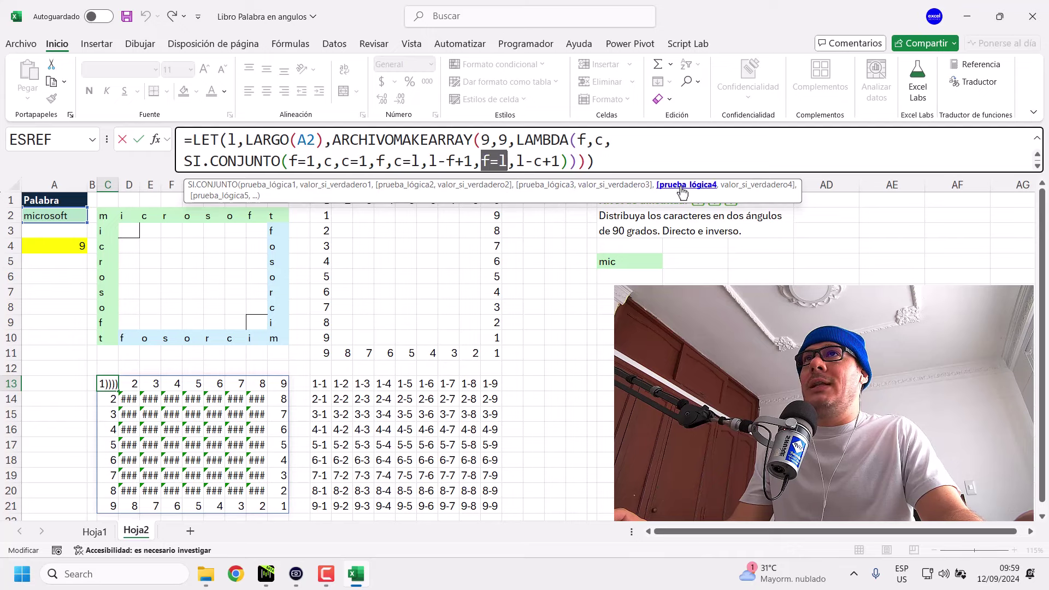
click(562, 160)
text(,)
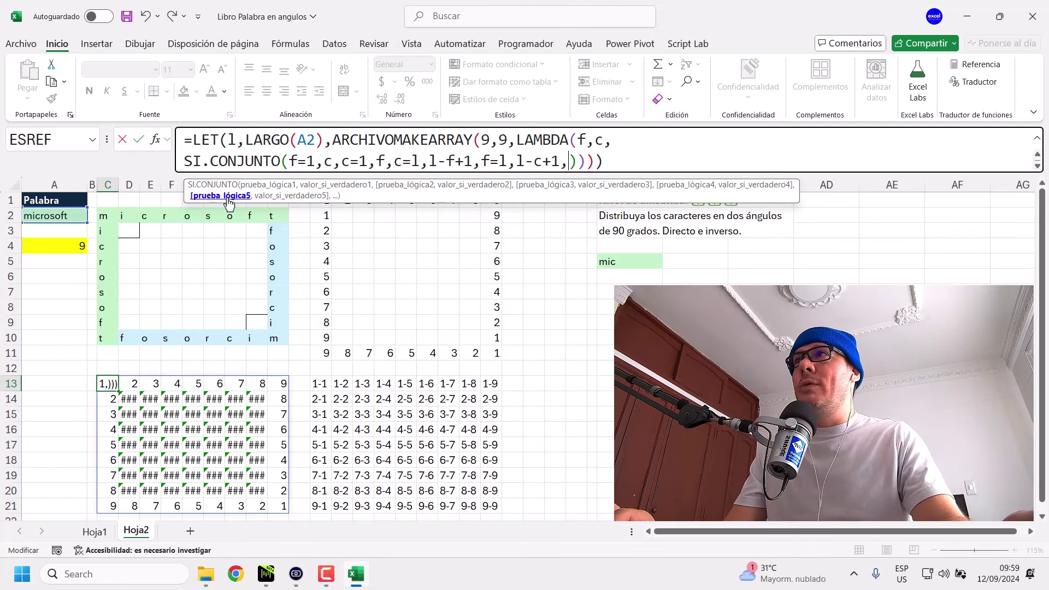
Enter VERDADERO as the fifth SI.CONJUNTO test and check all five tests.
text(ver)
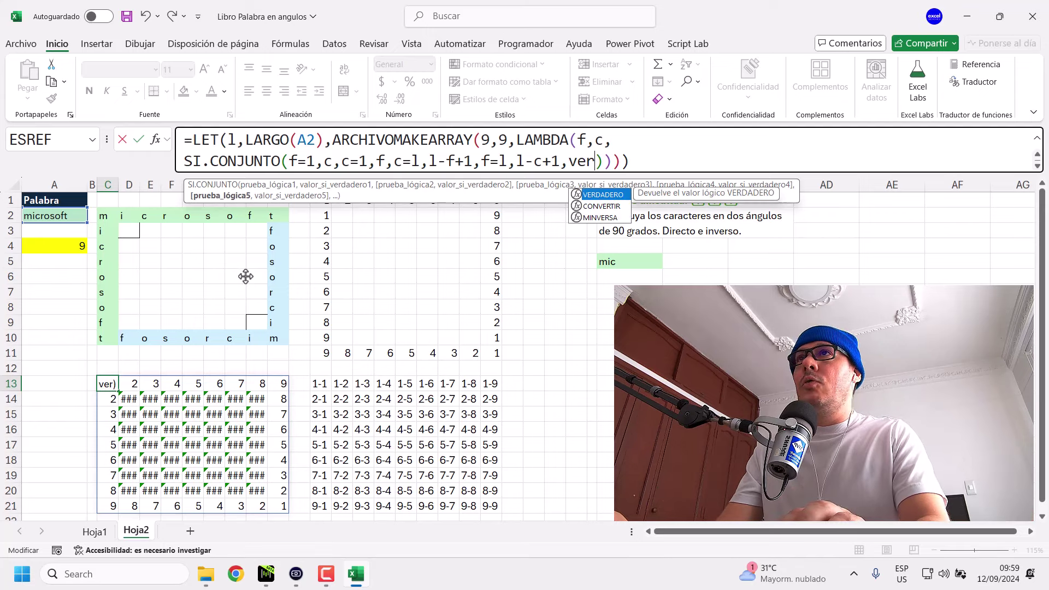
key(Tab)
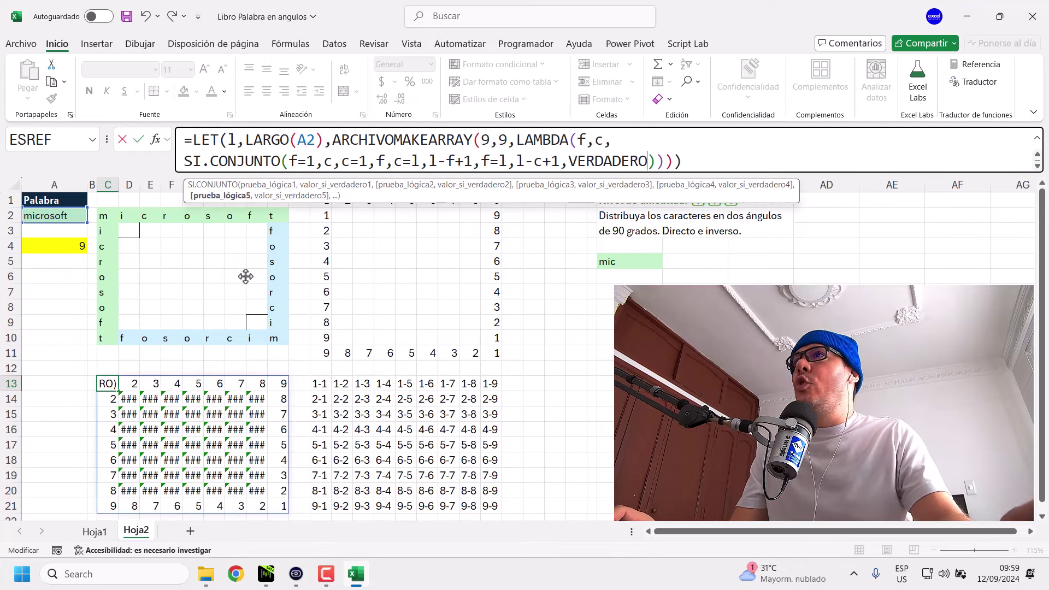
click(256, 185)
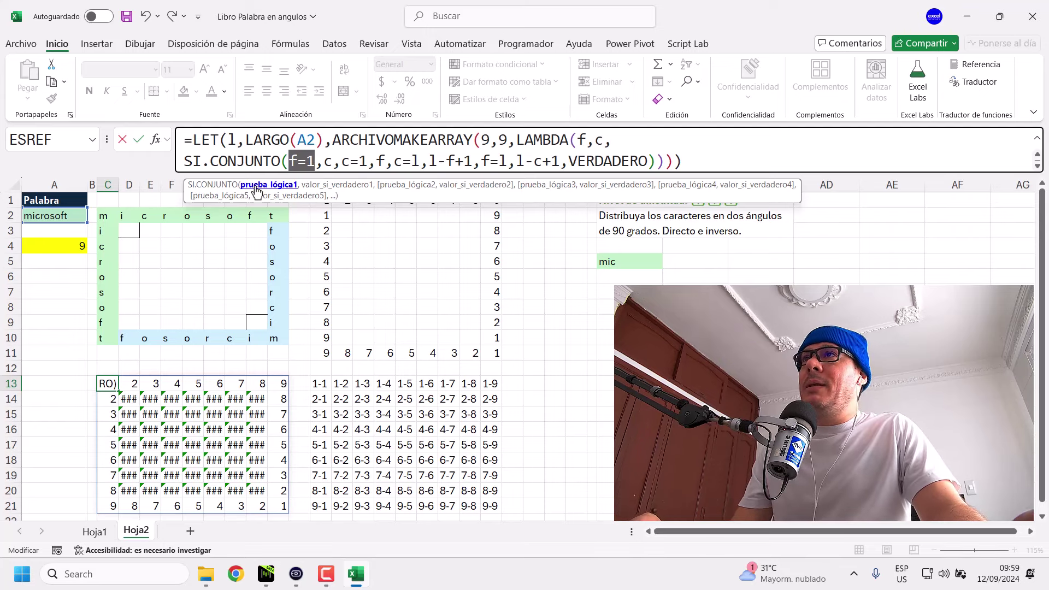
click(397, 185)
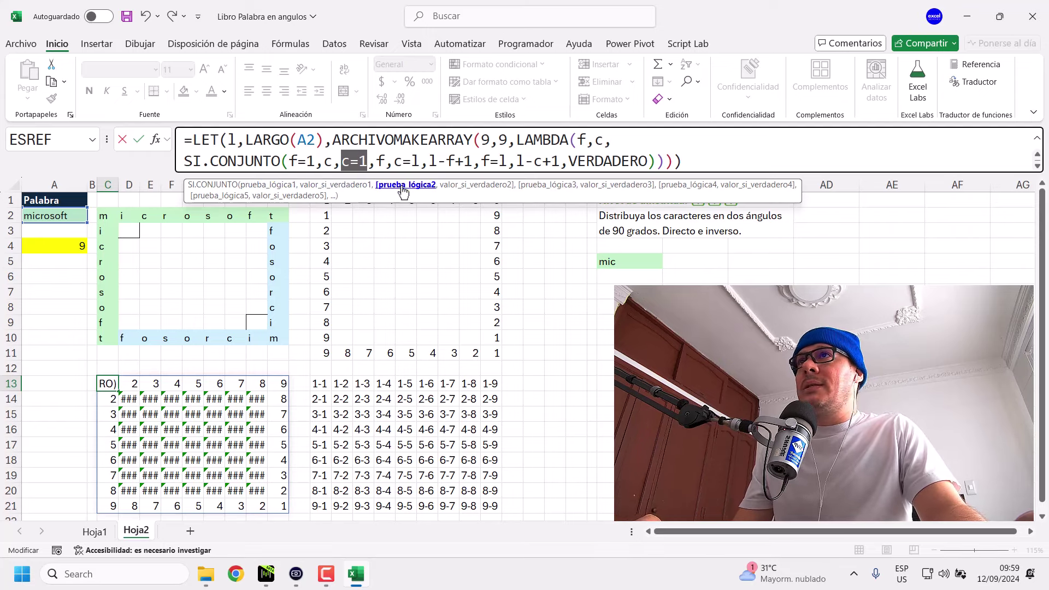
click(532, 186)
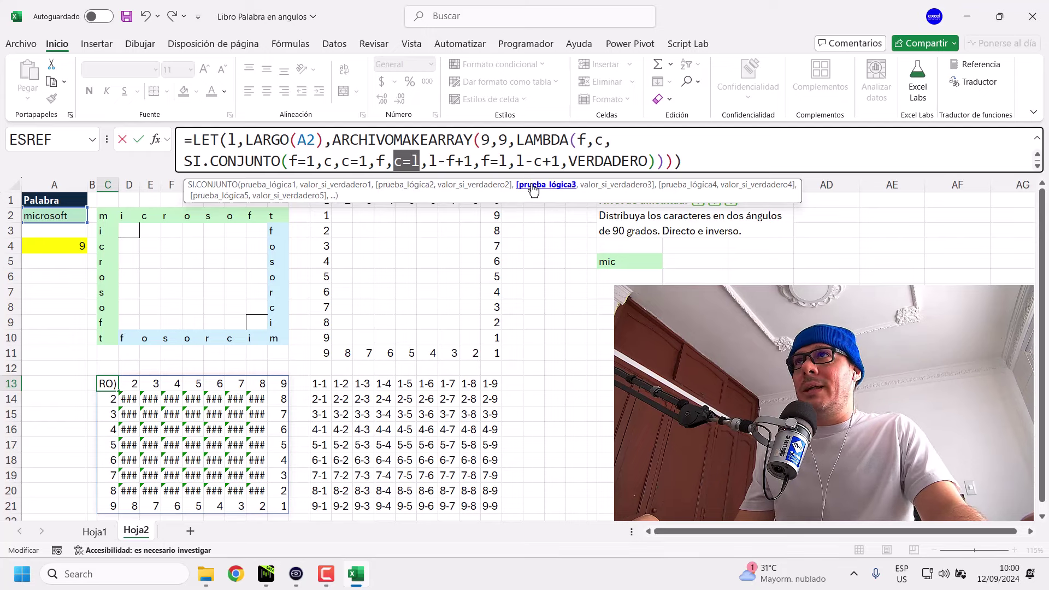
click(681, 186)
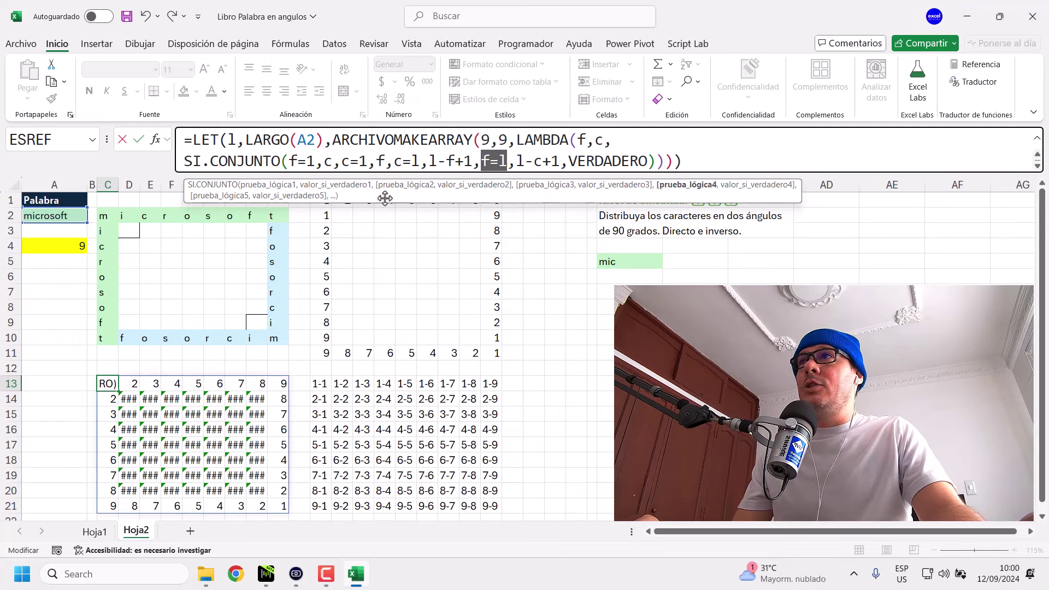
click(235, 195)
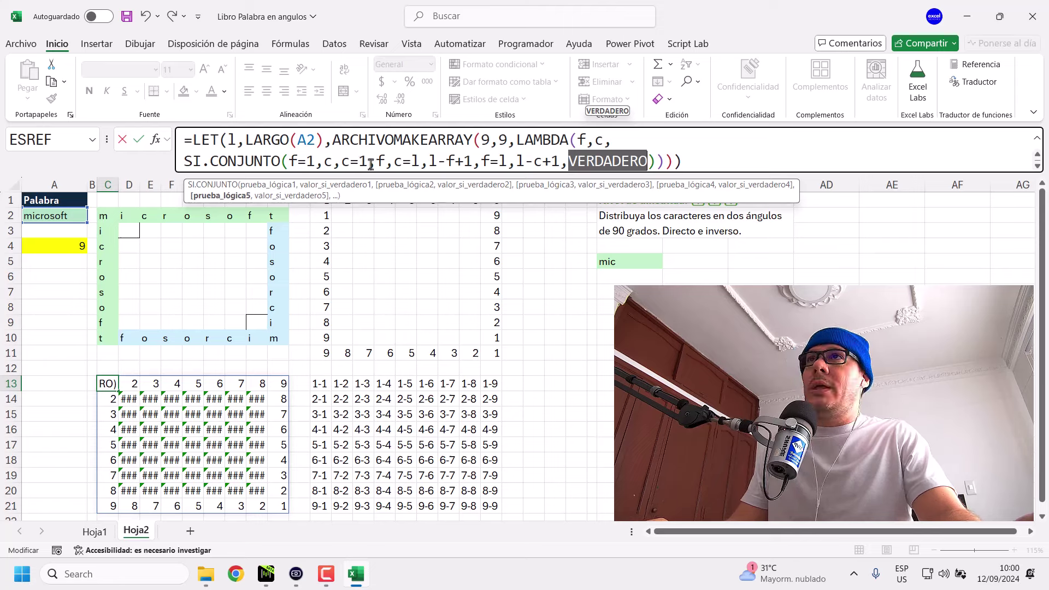
Replace the VERDADERO test with 1 followed by a comma.
click(568, 162)
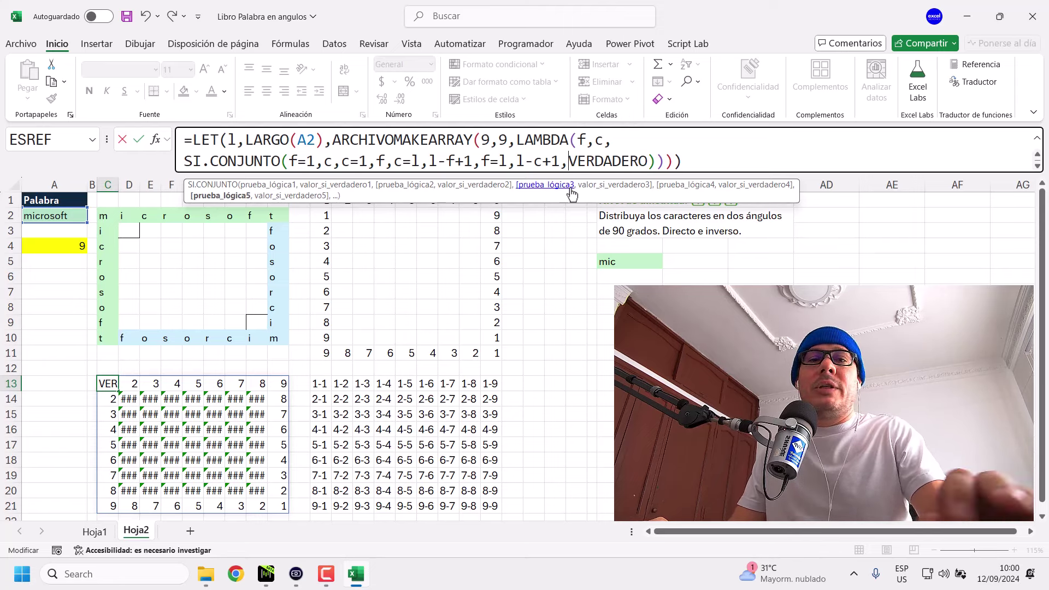
text(--)
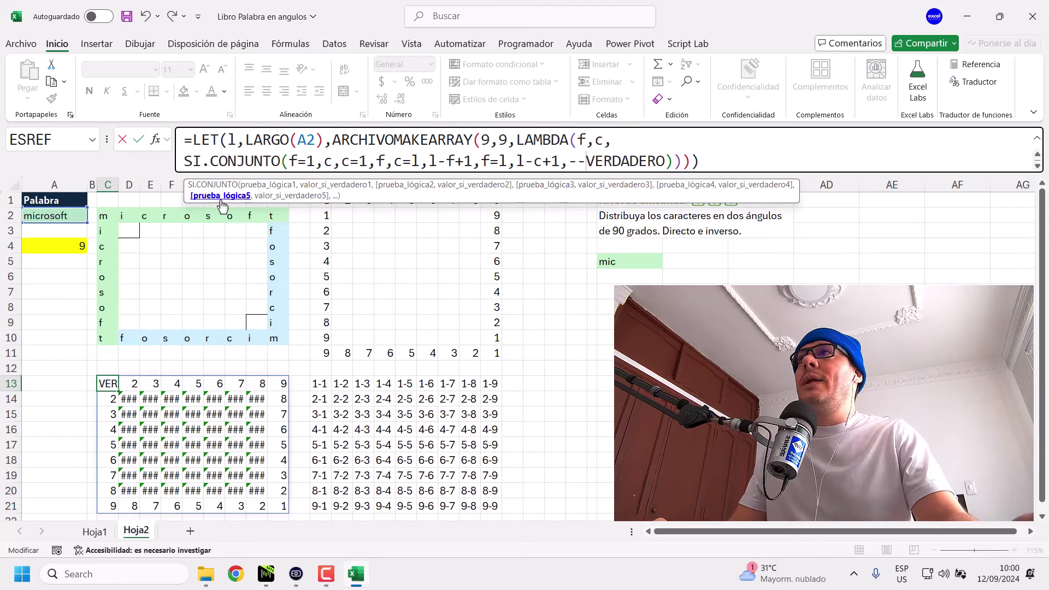
click(222, 196)
text(1)
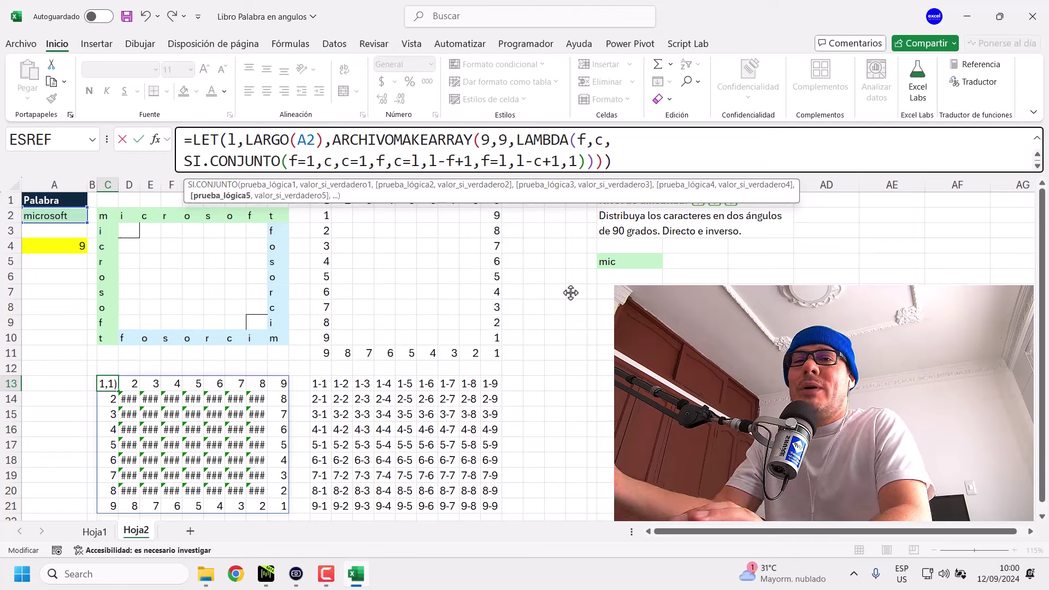
text(,)
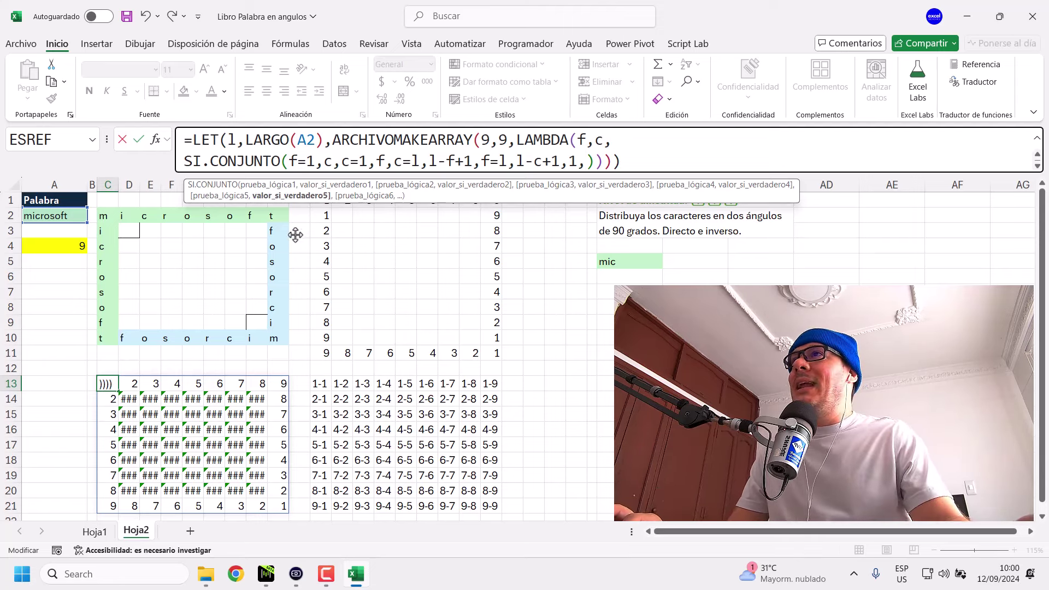
Make the catch-all 1 test return l+1, commit, then reopen C13's formula.
click(224, 196)
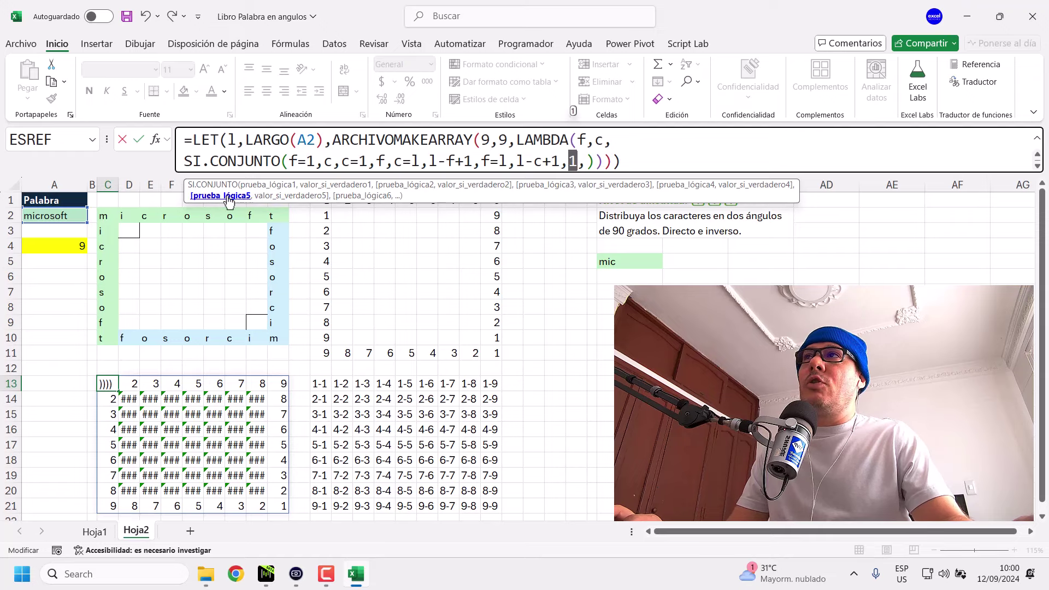
key(Right)
key(Right)
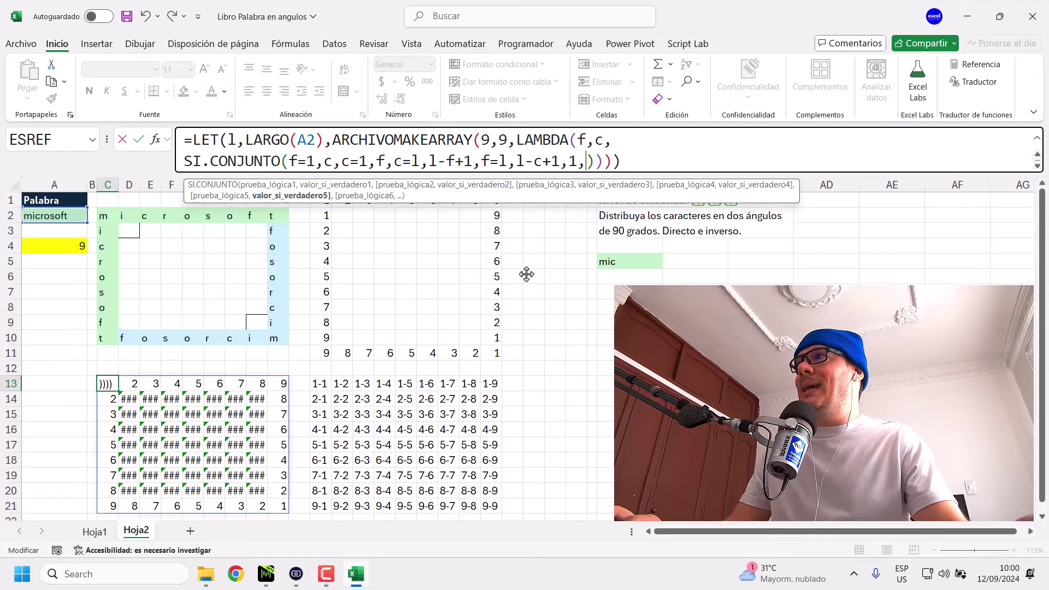
text(l)
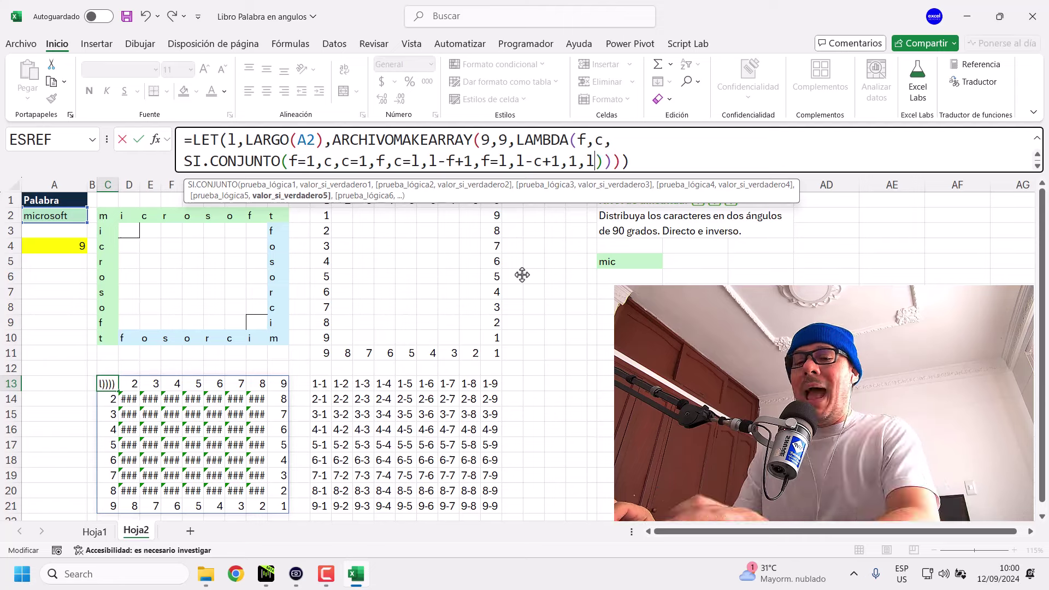
text(+1)
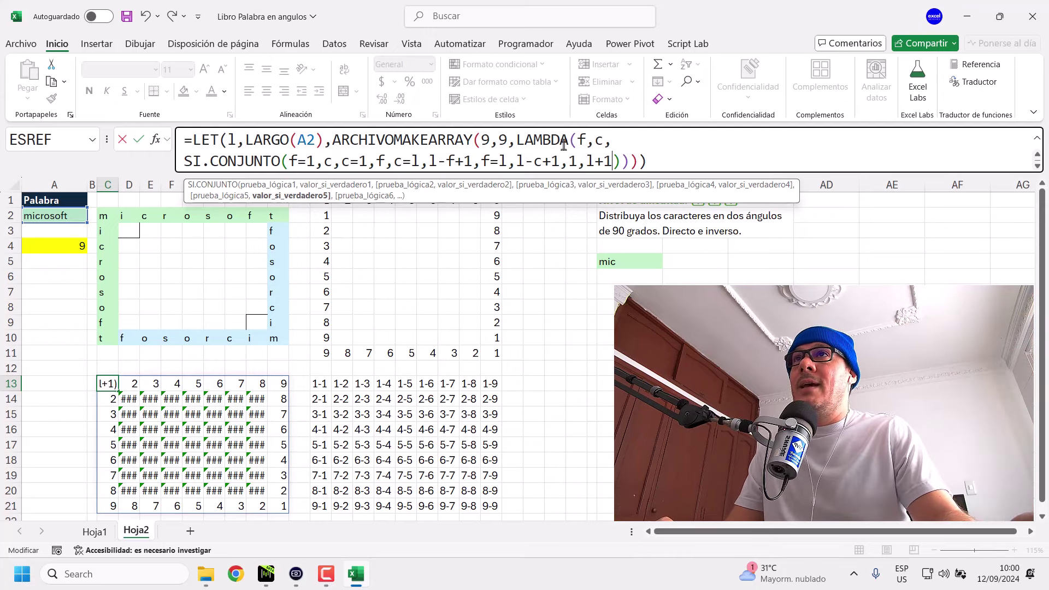
click(694, 159)
key(Return)
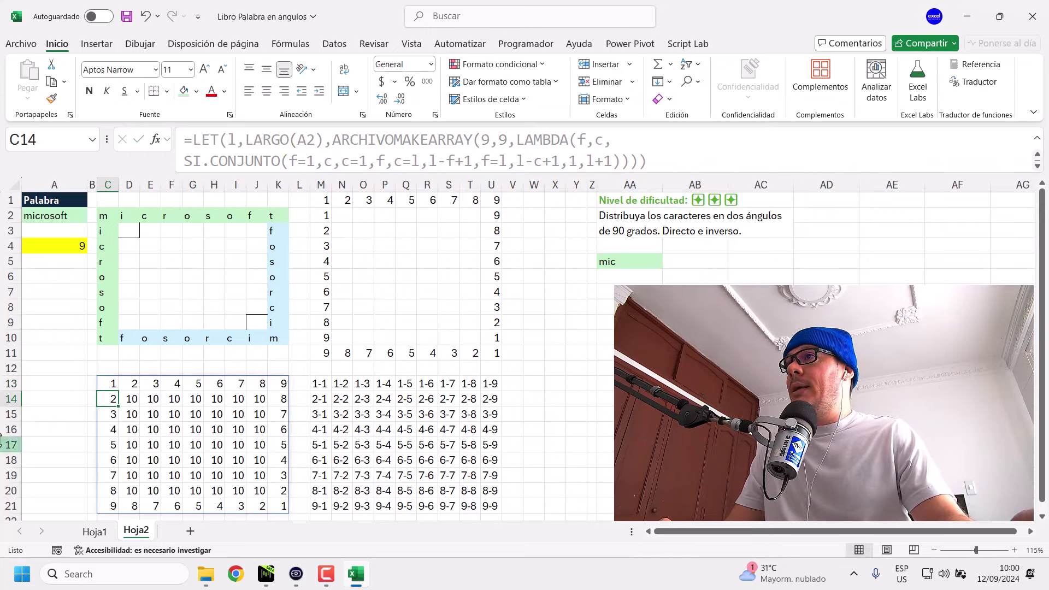
click(112, 387)
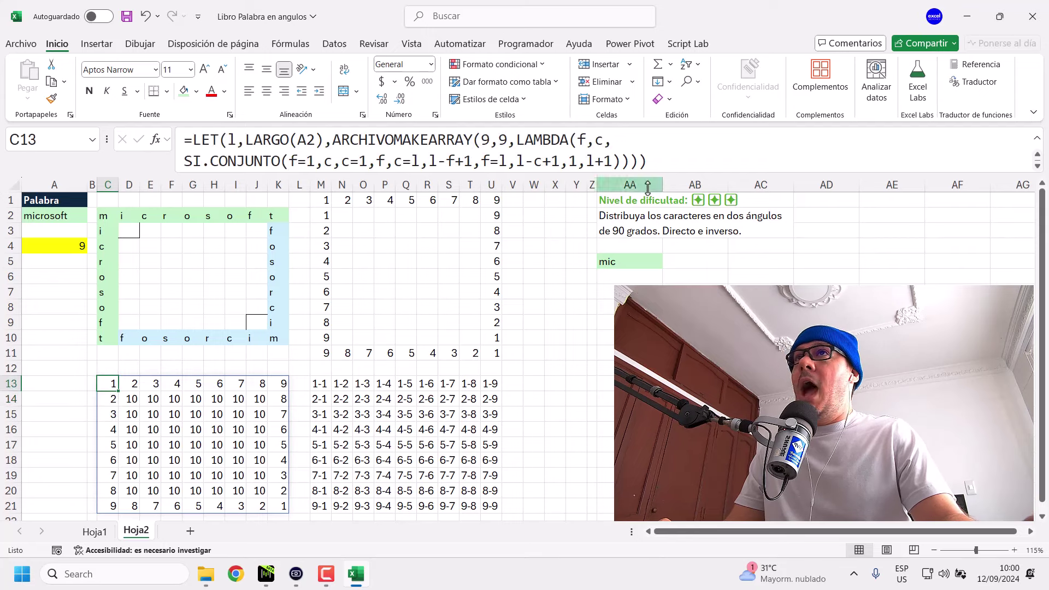
click(658, 163)
Wrap the array in EXTRAE(A2, …, 1) so the frame spells microsoft letter by letter.
click(333, 140)
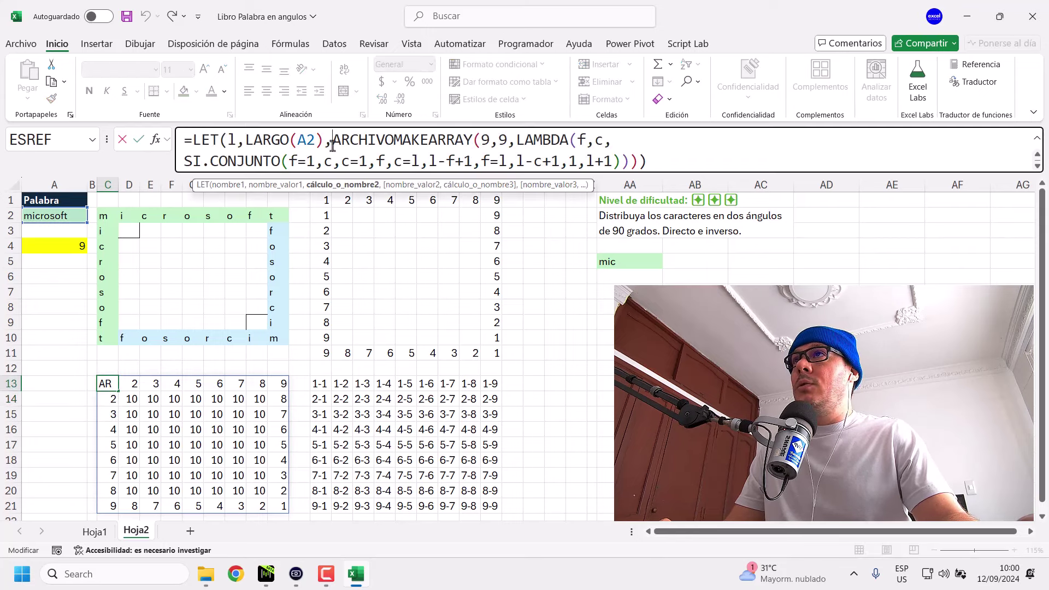
text(extra)
key(Tab)
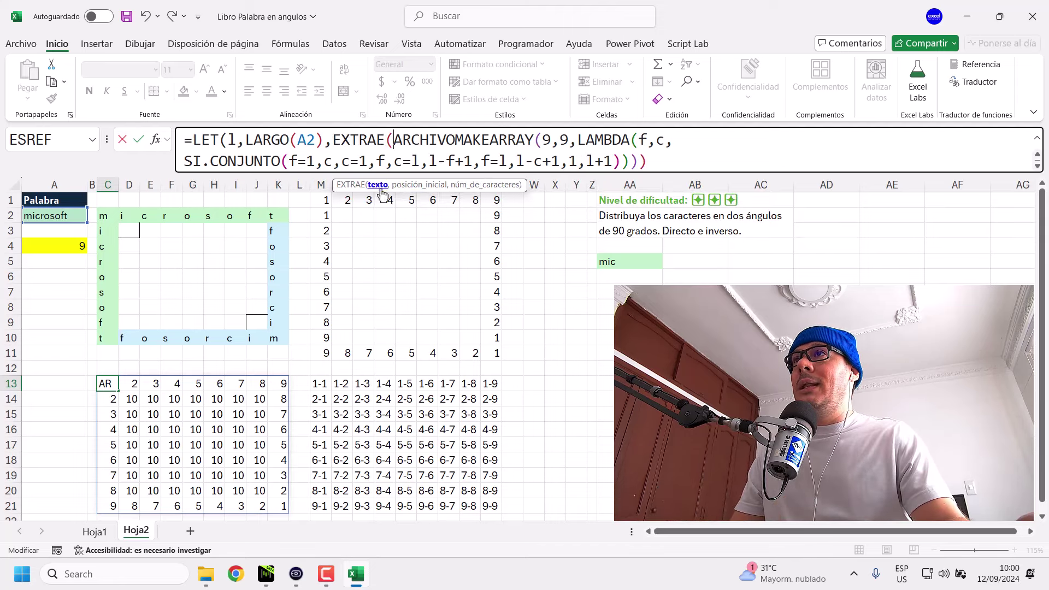
click(70, 216)
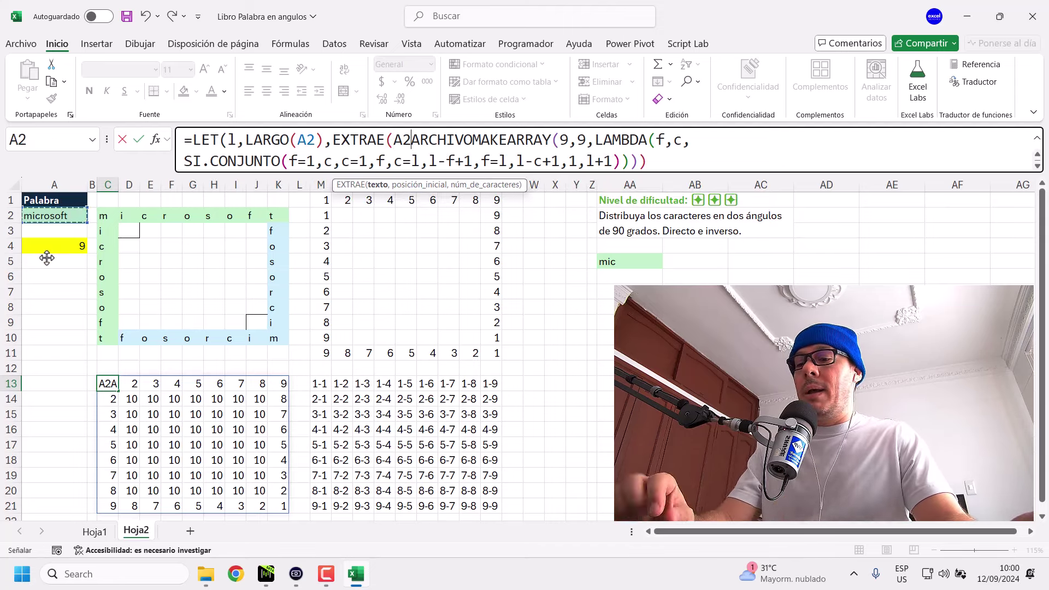
text(,)
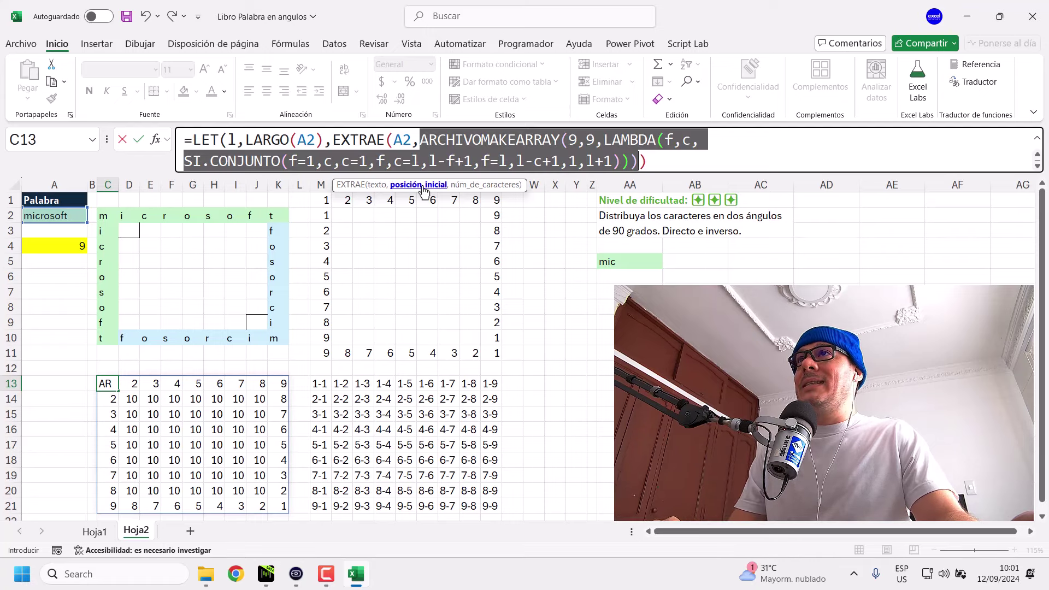
click(411, 185)
click(639, 162)
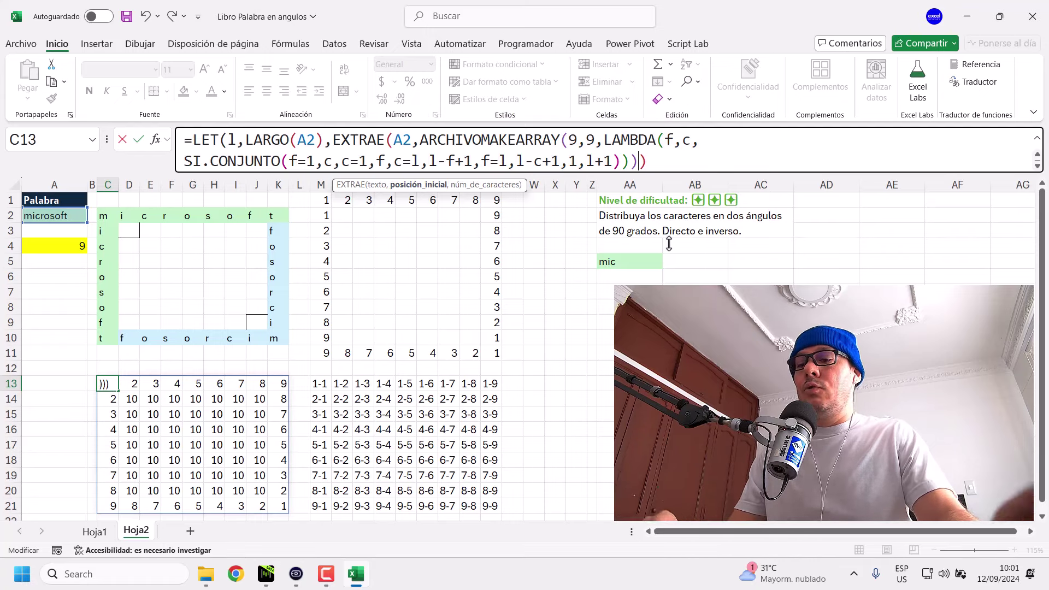
text(,1)
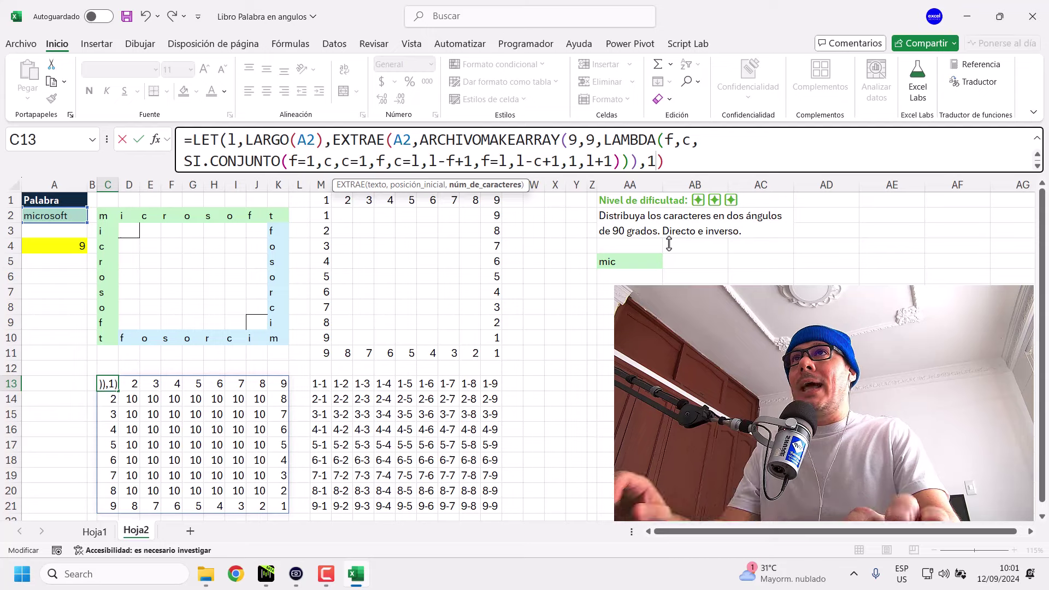
text())
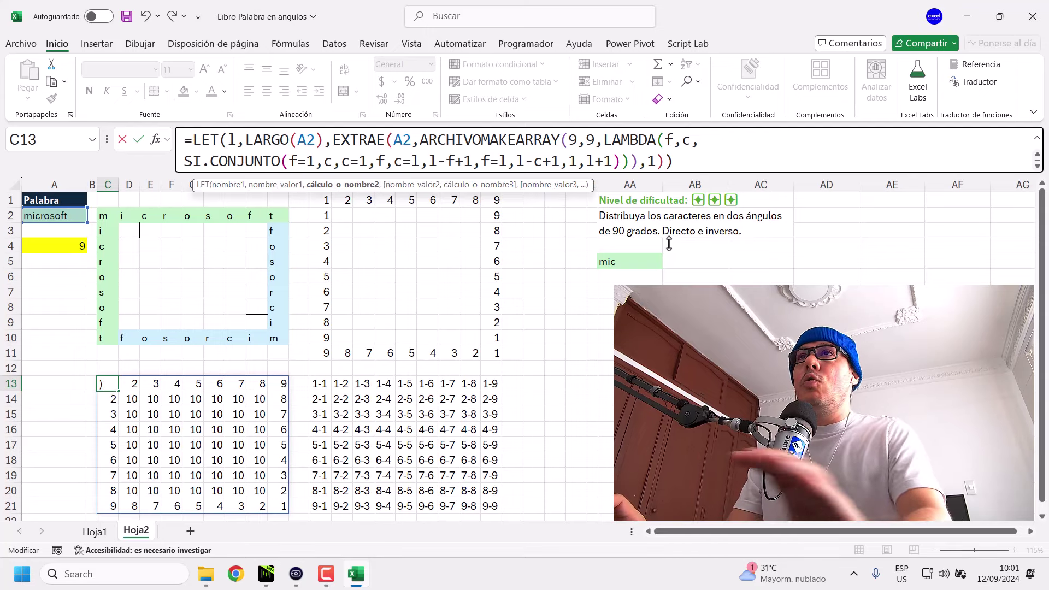
key(Return)
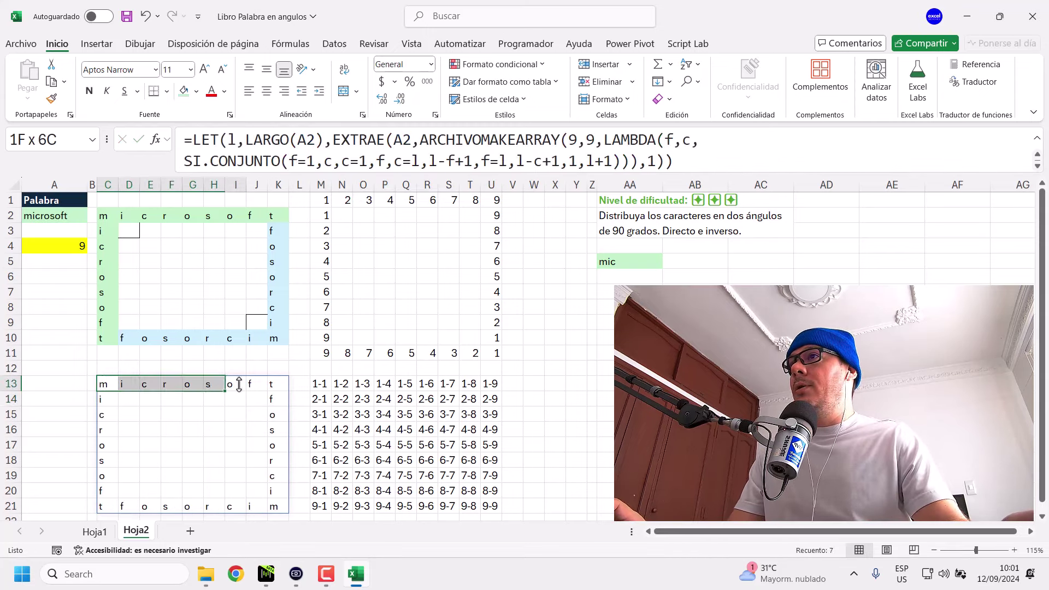
drag(101, 384, 273, 507)
click(102, 383)
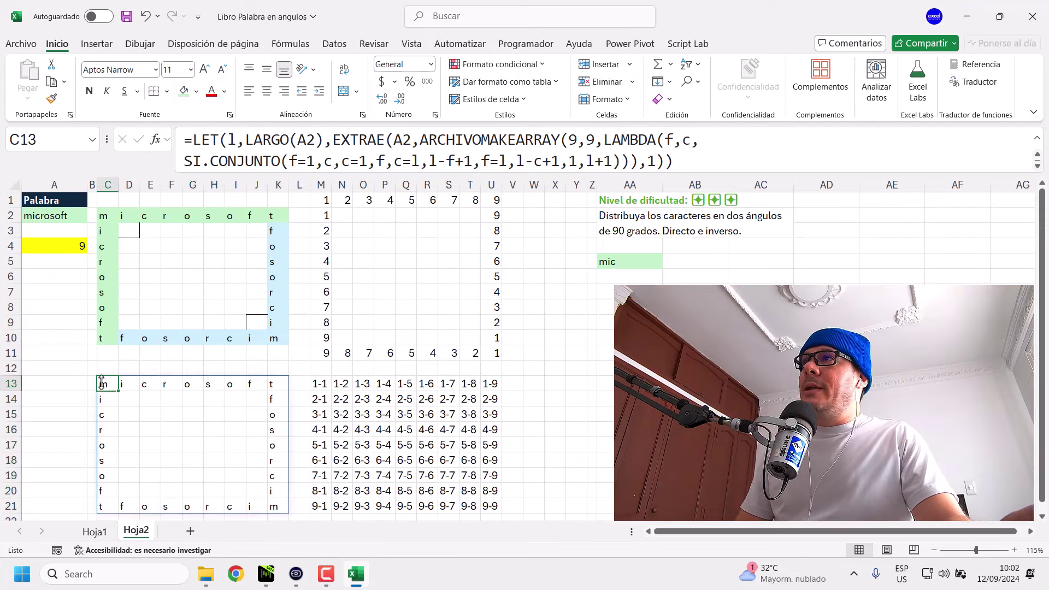
click(60, 335)
click(327, 575)
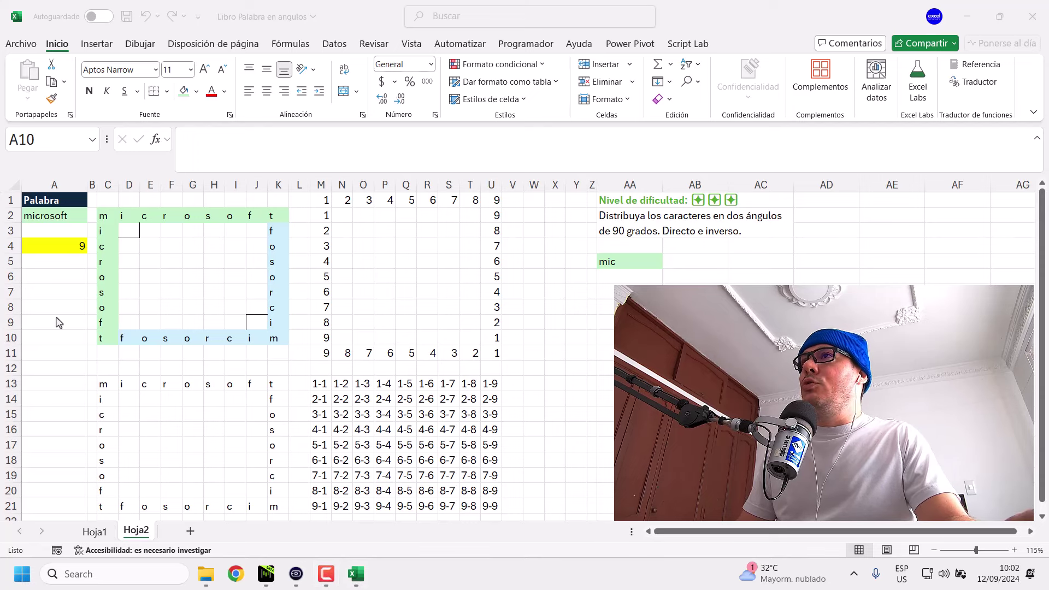
click(105, 389)
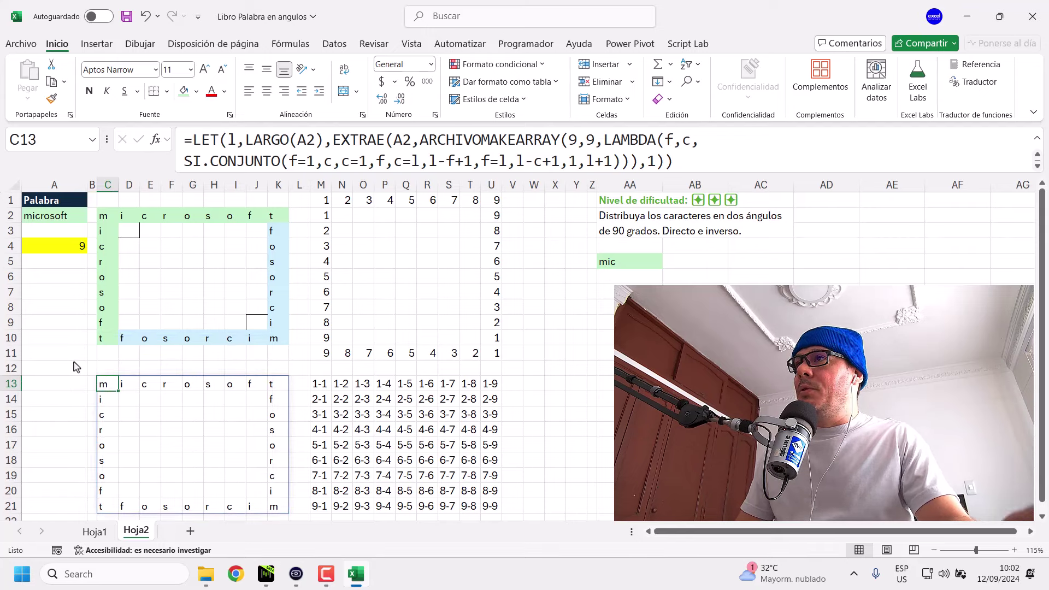